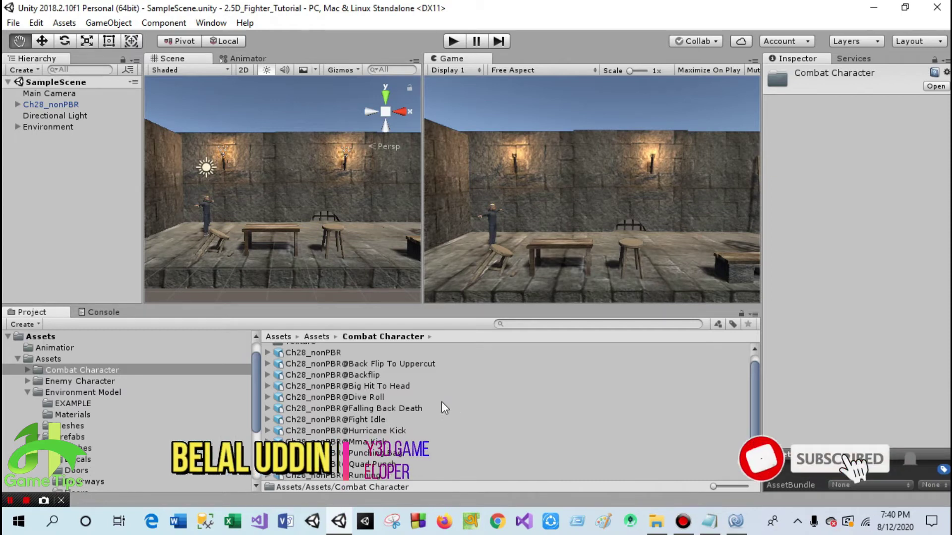
Step: Play the Quad Punch and Punching Bag animation previews in the Inspector
{"action": "scroll", "coordinate": [287, 415], "scroll_direction": "up", "scroll_amount": 1}
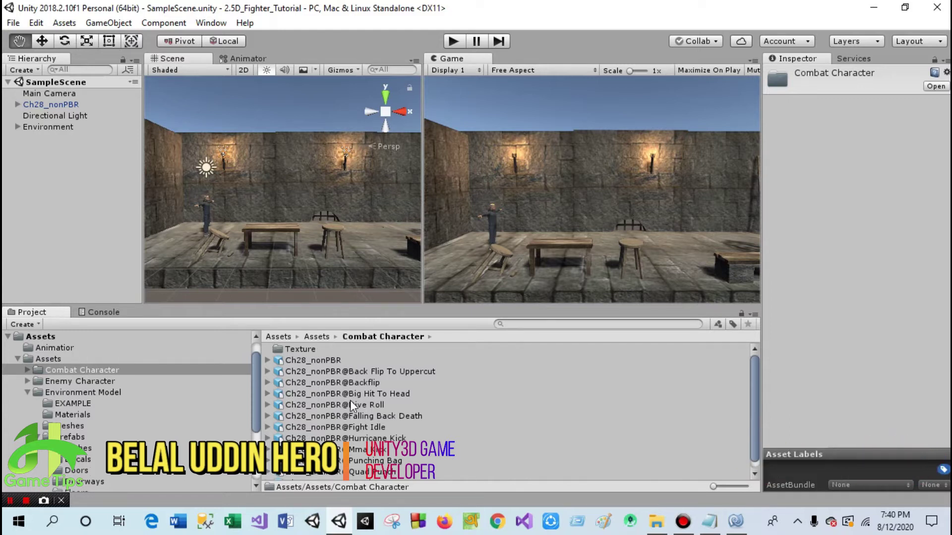
{"action": "scroll", "coordinate": [356, 415], "scroll_direction": "down", "scroll_amount": 1}
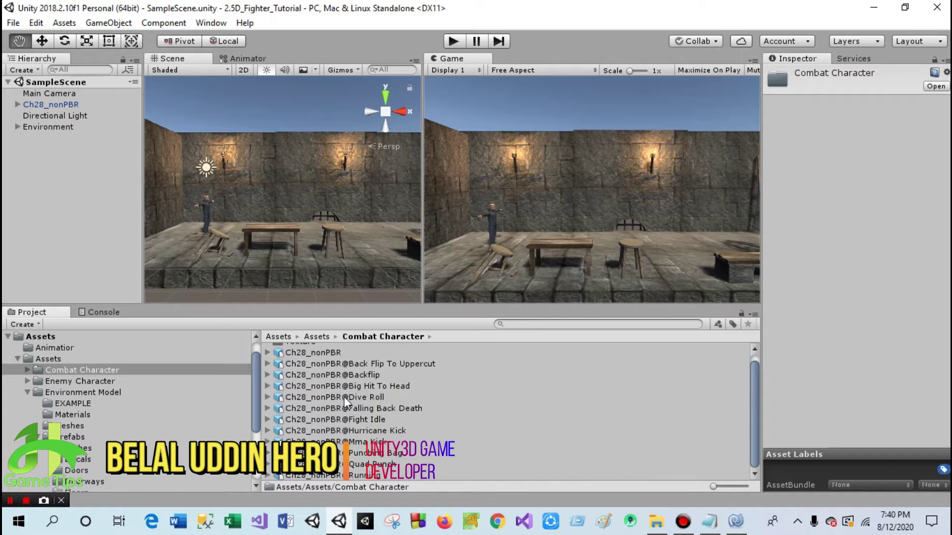
{"action": "left_click", "coordinate": [358, 465]}
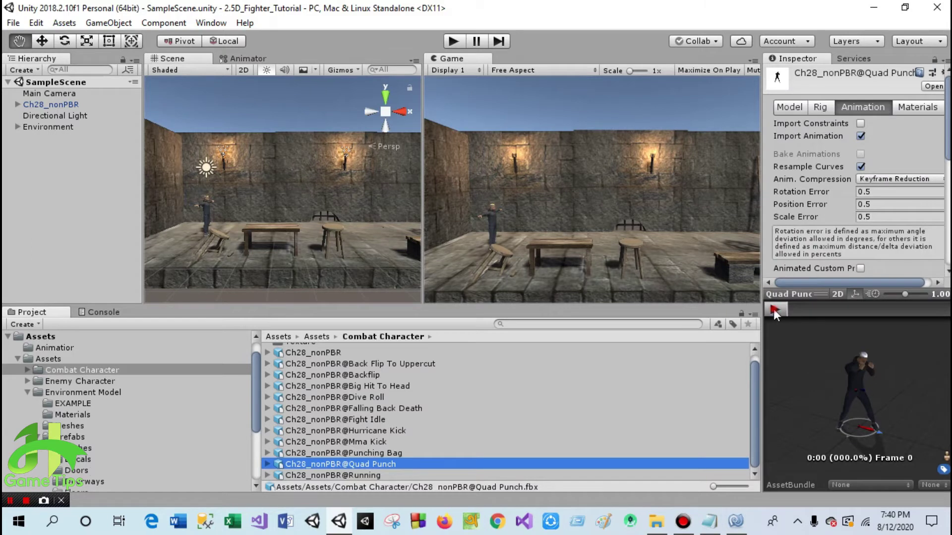
{"action": "left_click", "coordinate": [774, 310]}
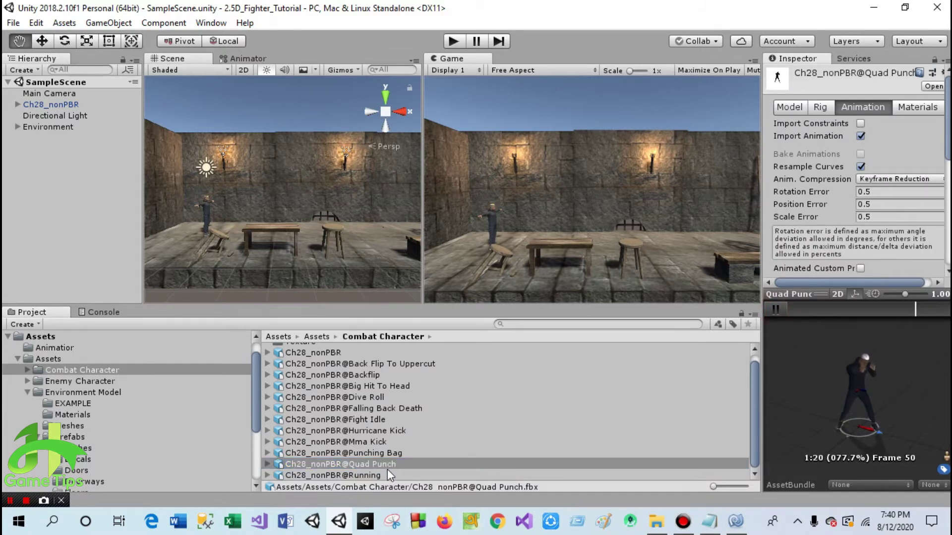
{"action": "left_click", "coordinate": [382, 453]}
{"action": "left_click", "coordinate": [784, 310]}
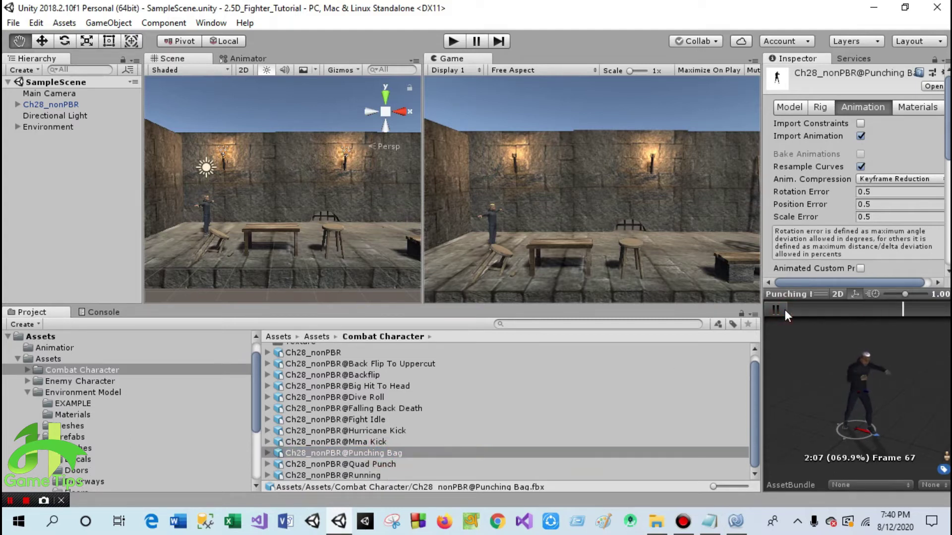
Step: Inspect the Mma Kick animation, then replay the Quad Punch preview
{"action": "left_click", "coordinate": [361, 442]}
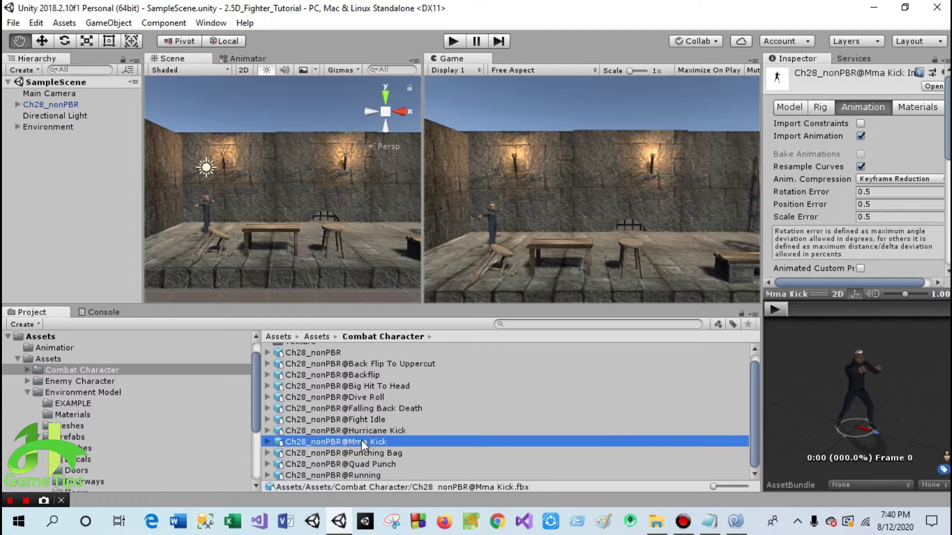
{"action": "scroll", "coordinate": [367, 449], "scroll_direction": "up", "scroll_amount": 1}
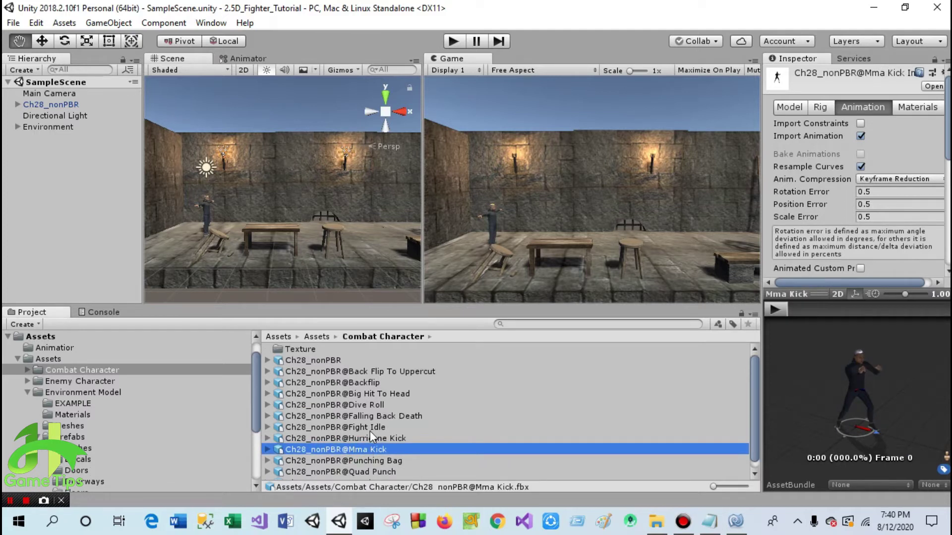
{"action": "scroll", "coordinate": [370, 431], "scroll_direction": "down", "scroll_amount": 1}
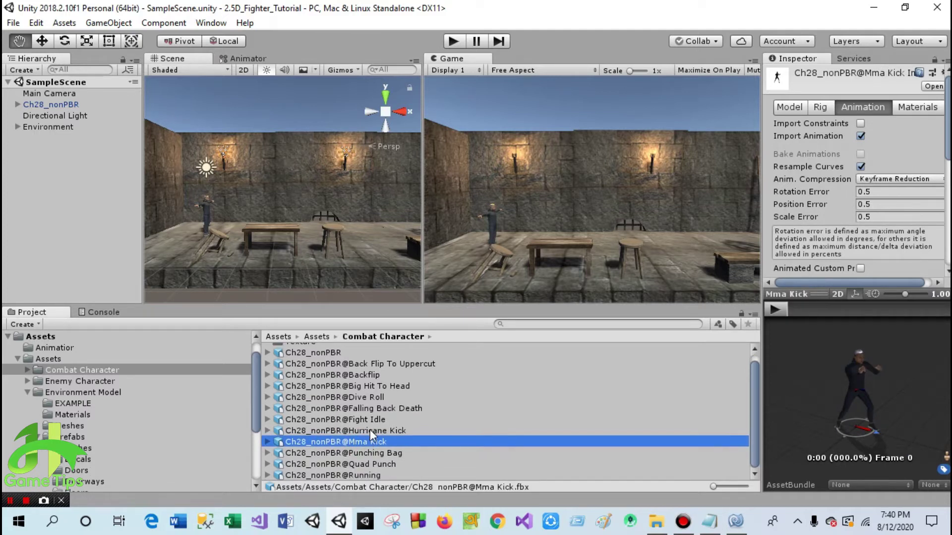
{"action": "left_click", "coordinate": [372, 464]}
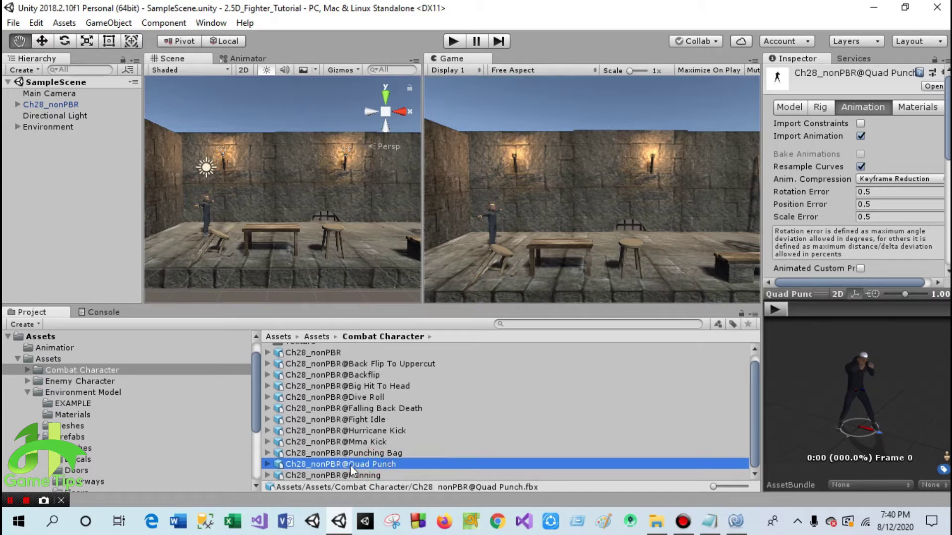
{"action": "left_click", "coordinate": [777, 308]}
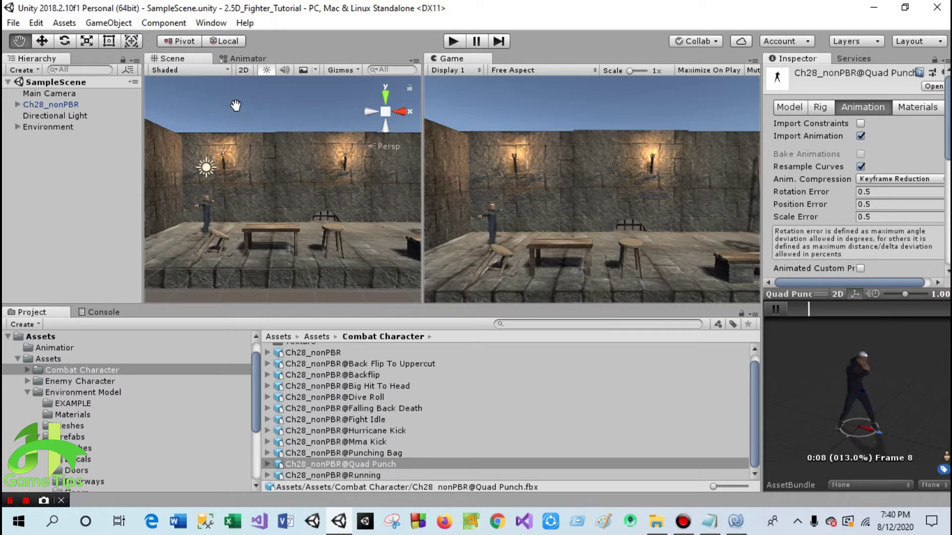
Step: Widen the Animator graph and drag the Quad Punch clip in as a new state
{"action": "left_click", "coordinate": [243, 58]}
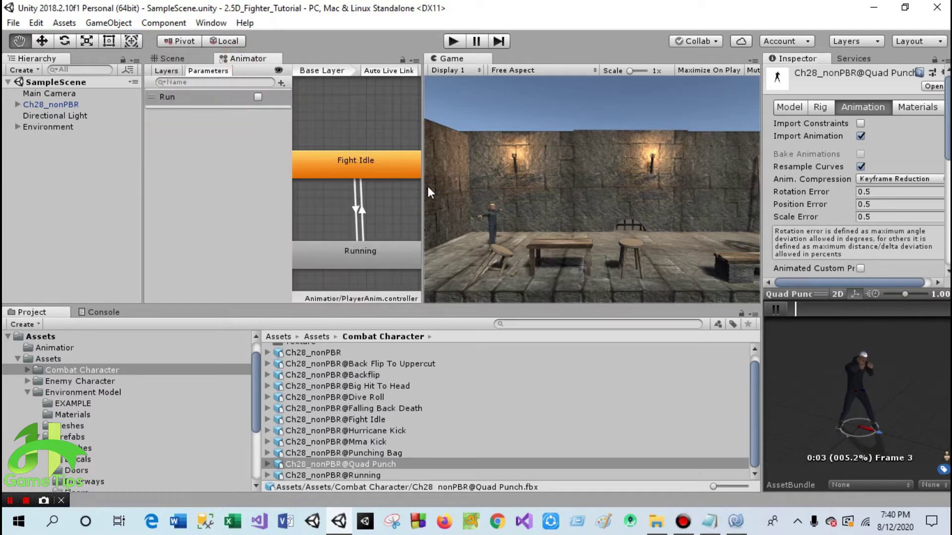
{"action": "left_click_drag", "start_coordinate": [425, 186], "coordinate": [622, 186]}
{"action": "scroll", "coordinate": [498, 221], "scroll_direction": "down", "scroll_amount": 3}
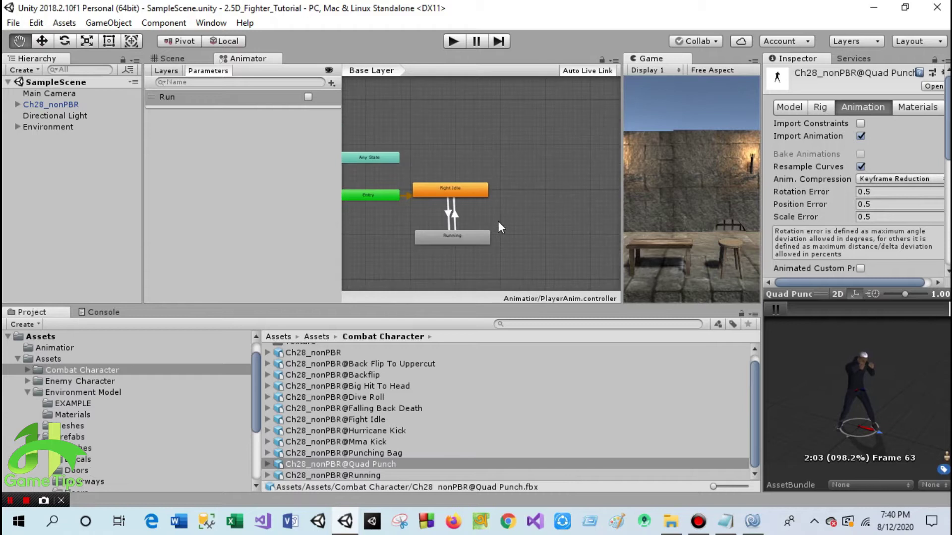
{"action": "middle_click_drag", "start_coordinate": [498, 221], "coordinate": [469, 214]}
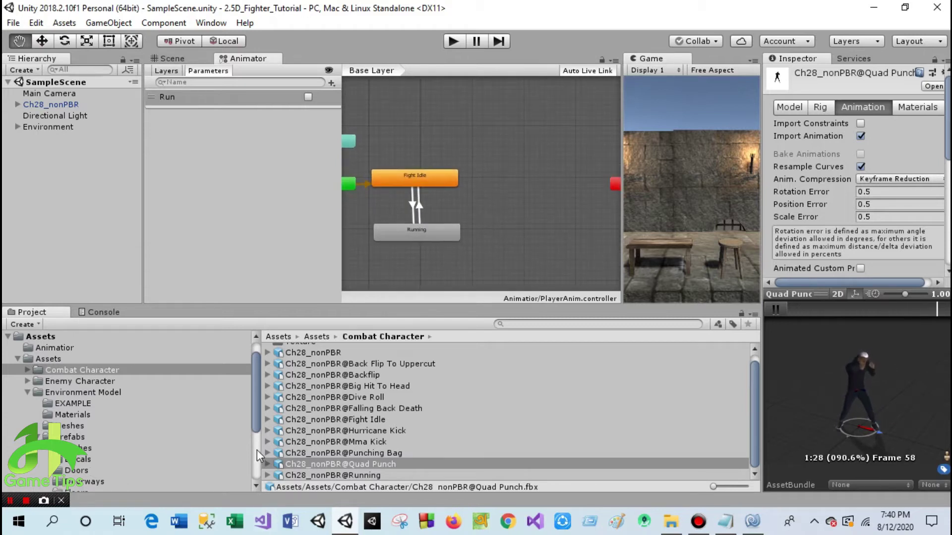
{"action": "left_click", "coordinate": [267, 464]}
{"action": "scroll", "coordinate": [317, 433], "scroll_direction": "down", "scroll_amount": 5}
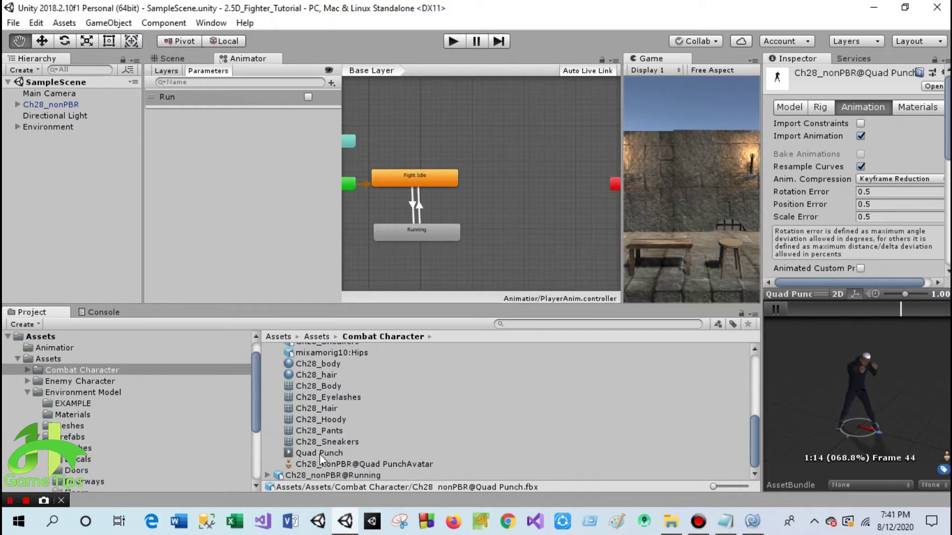
{"action": "mouse_move", "coordinate": [320, 453]}
{"action": "left_mouse_down"}
{"action": "mouse_move", "coordinate": [509, 174]}
{"action": "mouse_move", "coordinate": [519, 198]}
{"action": "left_mouse_up"}
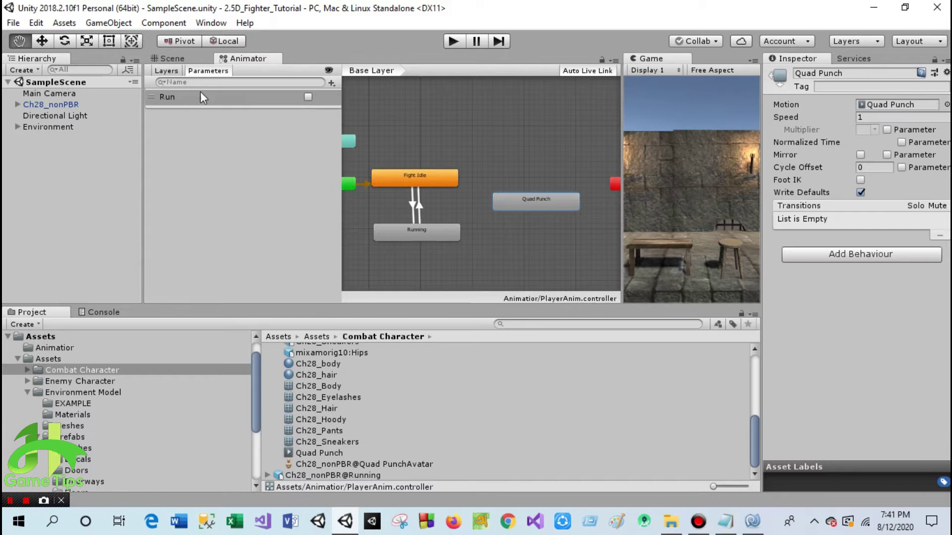
Step: Add a Bool parameter named Punch to the Animator's Parameters list
{"action": "left_click", "coordinate": [332, 81]}
{"action": "left_click", "coordinate": [350, 130]}
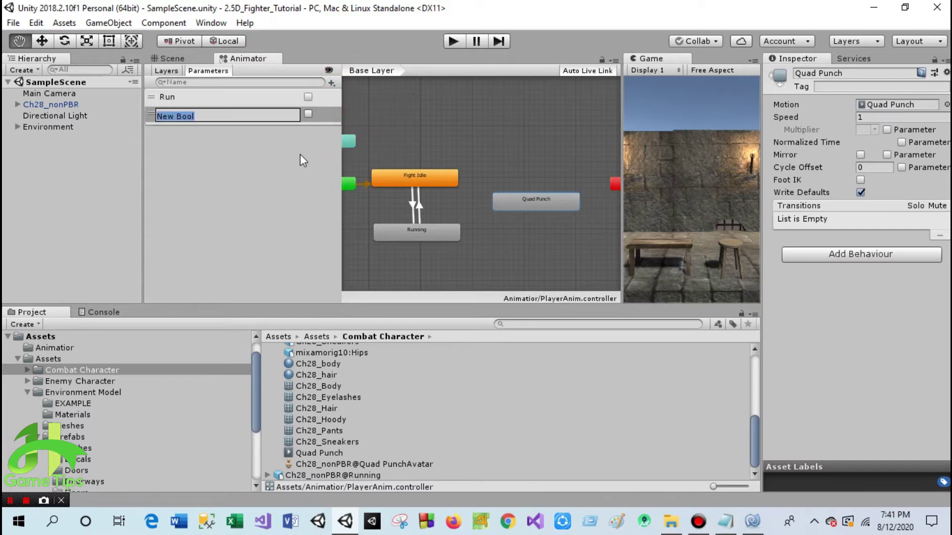
{"action": "type", "text": "Punch"}
{"action": "key", "text": "Return"}
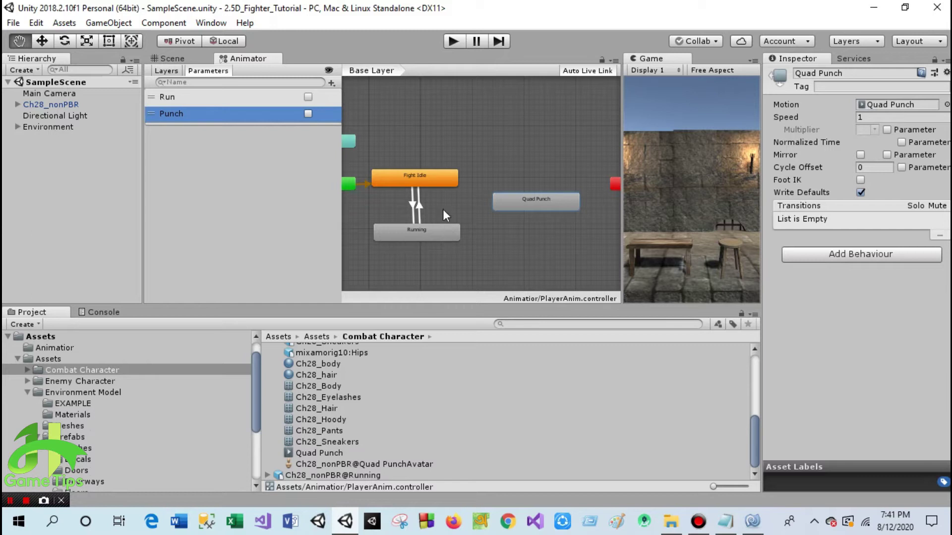
Step: Make transitions from Fight Idle and from Running into Quad Punch
{"action": "right_click", "coordinate": [435, 174]}
{"action": "left_click", "coordinate": [461, 183]}
{"action": "left_click", "coordinate": [503, 198]}
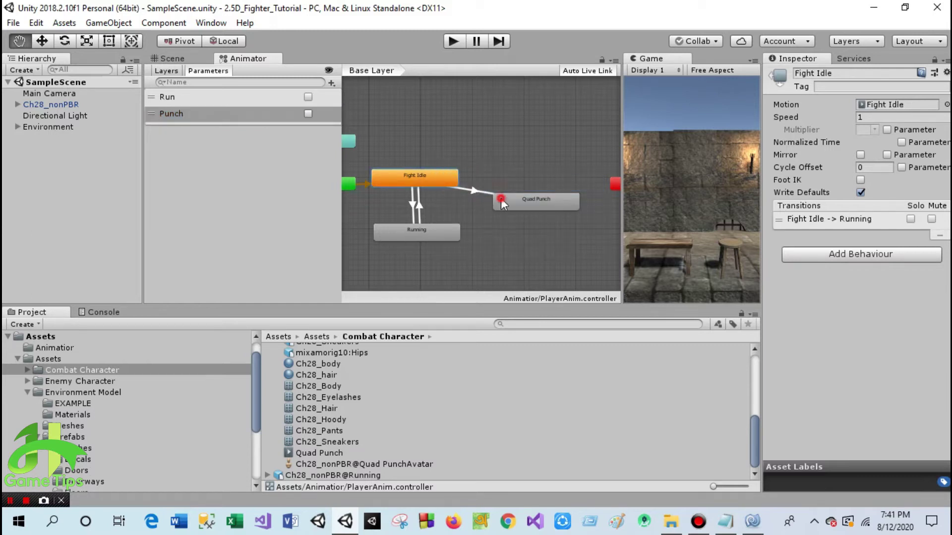
{"action": "right_click", "coordinate": [441, 237]}
{"action": "left_click", "coordinate": [455, 246]}
{"action": "left_click", "coordinate": [514, 202]}
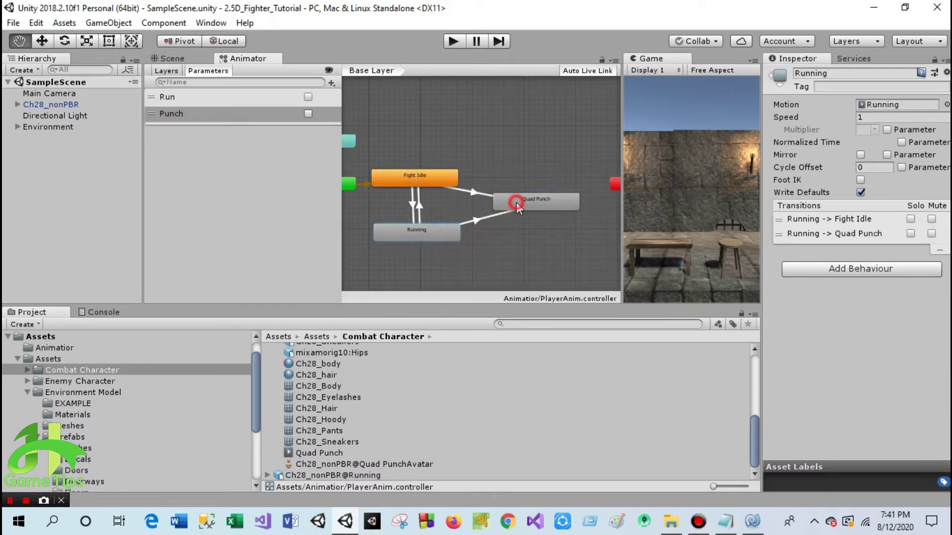
Step: Make transitions from Quad Punch back to Running and to Fight Idle
{"action": "right_click", "coordinate": [495, 198]}
{"action": "left_click", "coordinate": [510, 207]}
{"action": "left_click", "coordinate": [447, 237]}
{"action": "left_click", "coordinate": [449, 237]}
{"action": "right_click", "coordinate": [518, 202]}
{"action": "left_click", "coordinate": [533, 207]}
{"action": "left_click", "coordinate": [450, 180]}
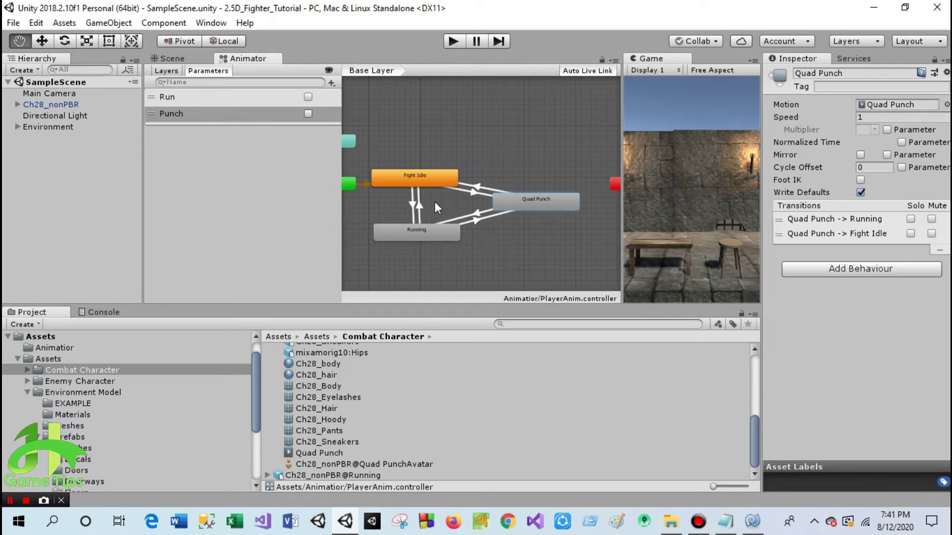
{"action": "scroll", "coordinate": [521, 247], "scroll_direction": "up", "scroll_amount": 2}
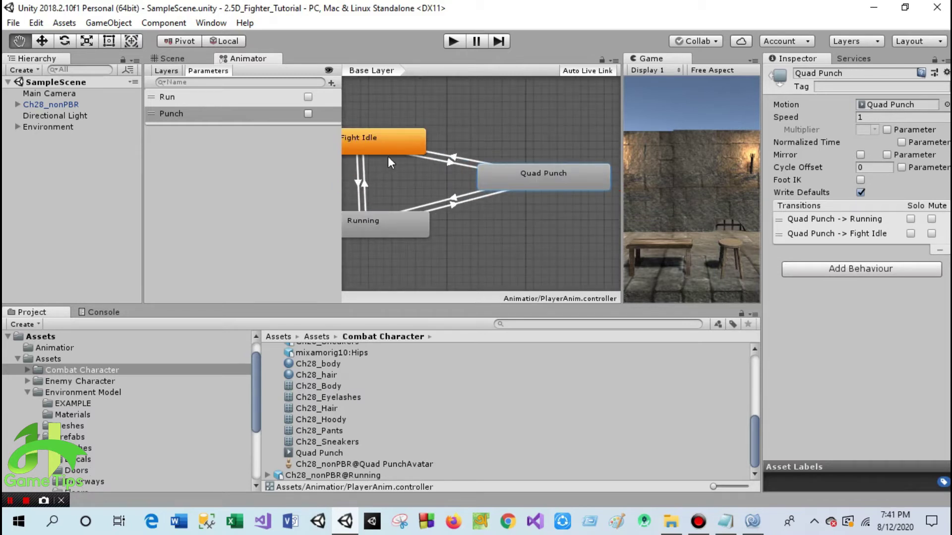
Step: Give the Fight Idle→Quad Punch transition no exit time and a Punch condition
{"action": "left_click", "coordinate": [436, 159]}
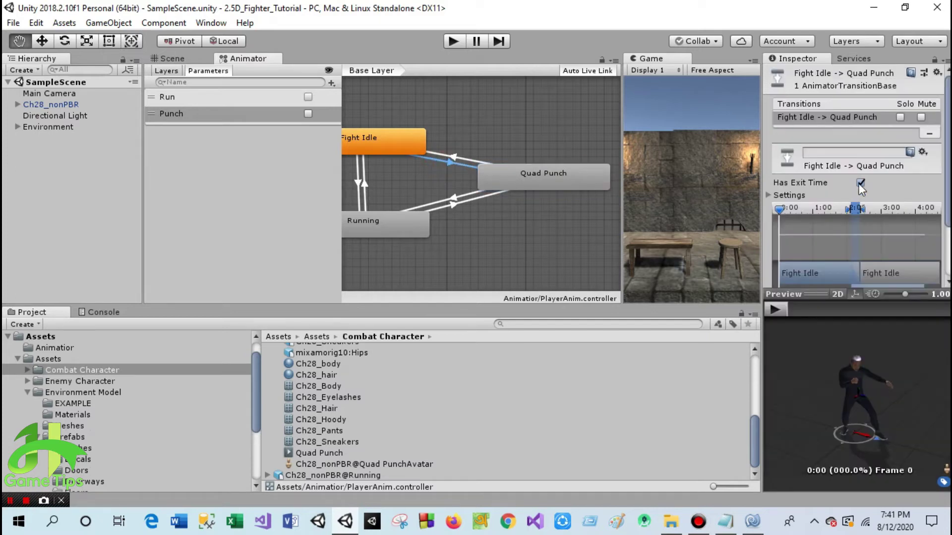
{"action": "left_click", "coordinate": [860, 184]}
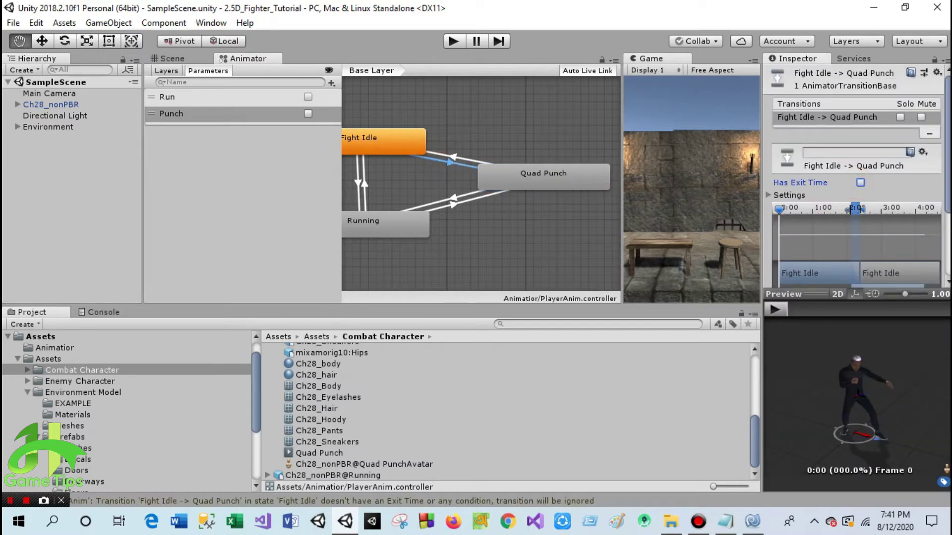
{"action": "scroll", "coordinate": [857, 198], "scroll_direction": "down", "scroll_amount": 2}
{"action": "scroll", "coordinate": [857, 199], "scroll_direction": "down", "scroll_amount": 3}
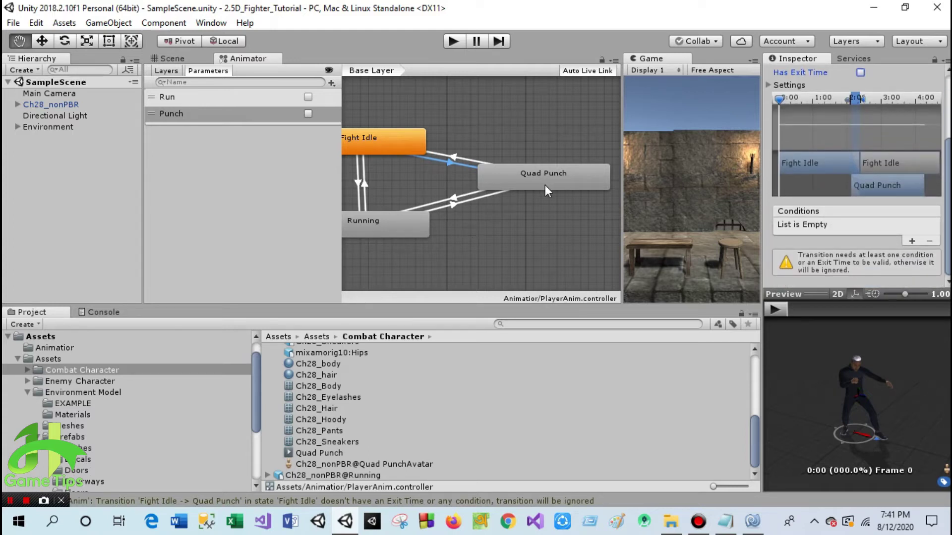
{"action": "left_click", "coordinate": [911, 241]}
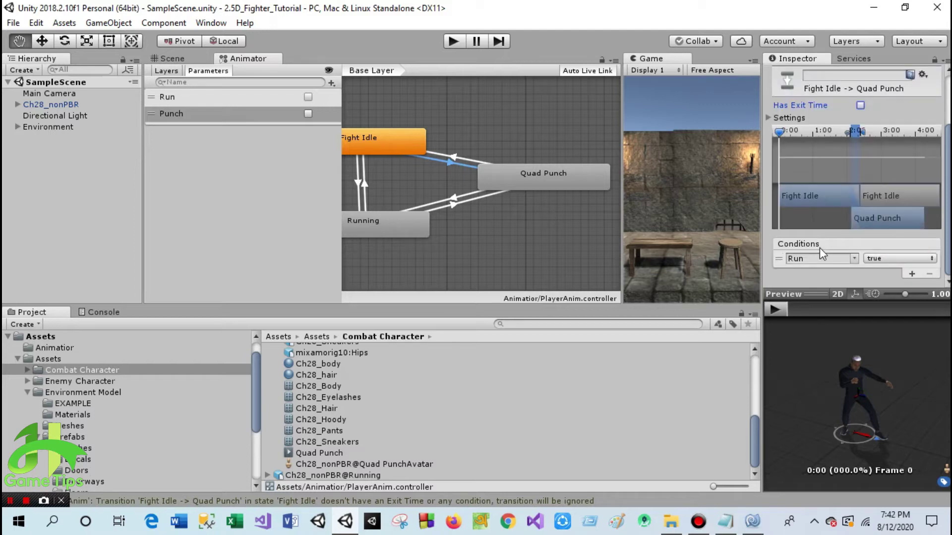
{"action": "left_click", "coordinate": [854, 258]}
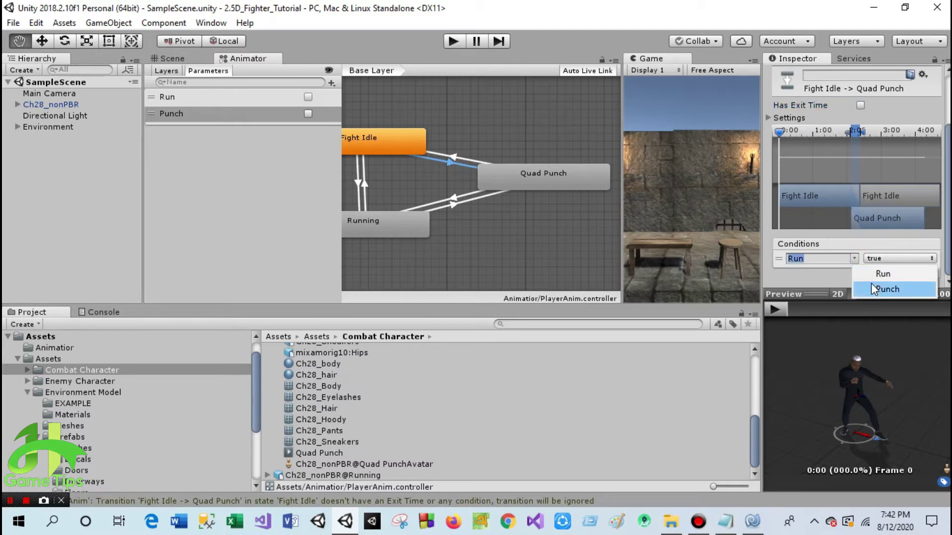
{"action": "left_click", "coordinate": [886, 289]}
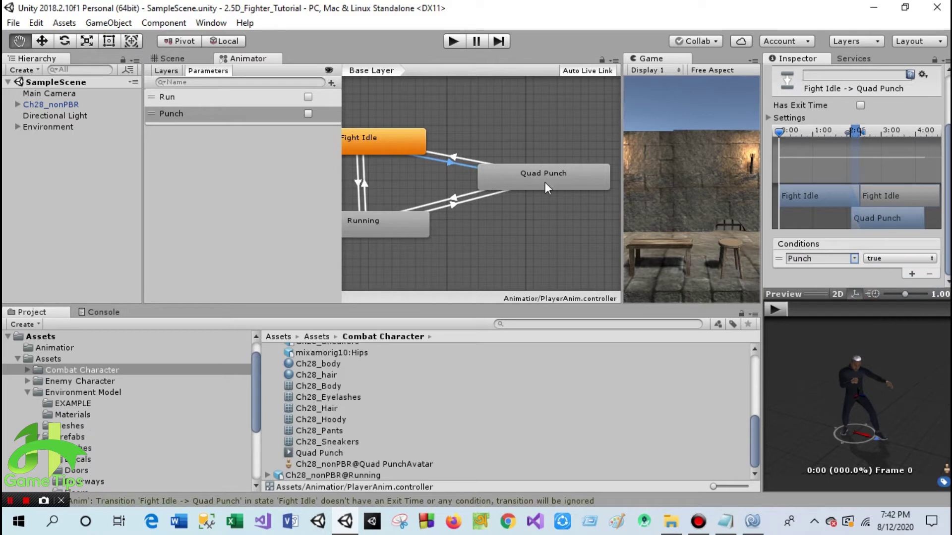
Step: Give the Quad Punch→Fight Idle transition no exit time and a Punch false condition
{"action": "left_click", "coordinate": [471, 162]}
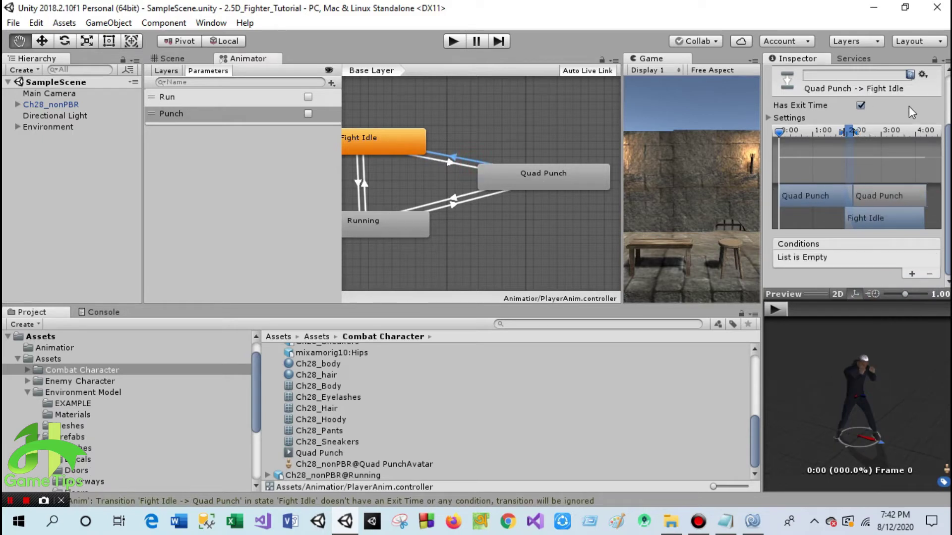
{"action": "left_click", "coordinate": [860, 105]}
{"action": "left_click", "coordinate": [912, 273]}
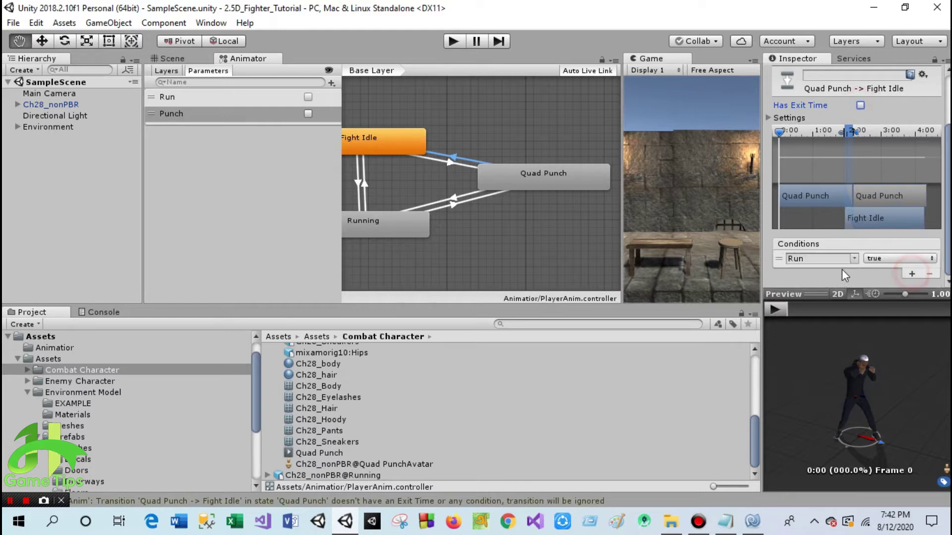
{"action": "left_click", "coordinate": [854, 258]}
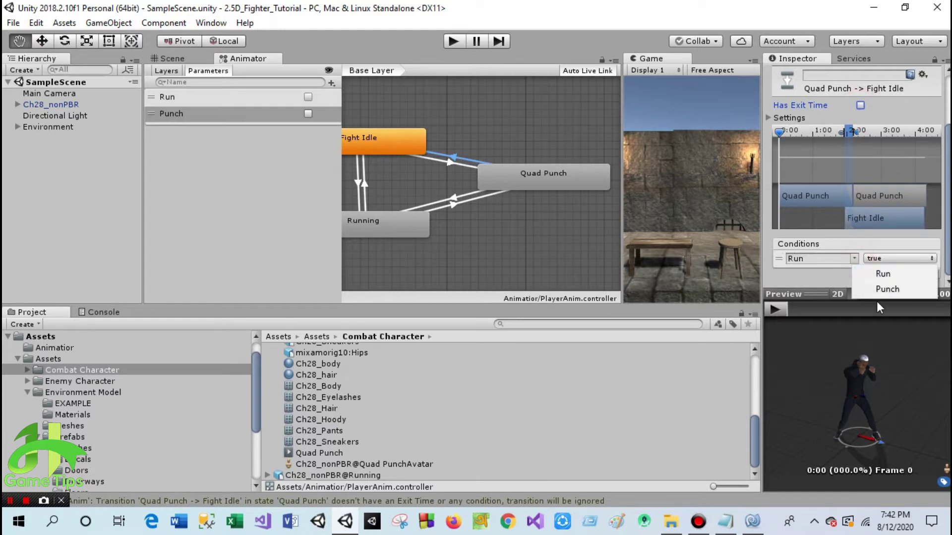
{"action": "left_click", "coordinate": [882, 290]}
{"action": "left_click", "coordinate": [890, 259]}
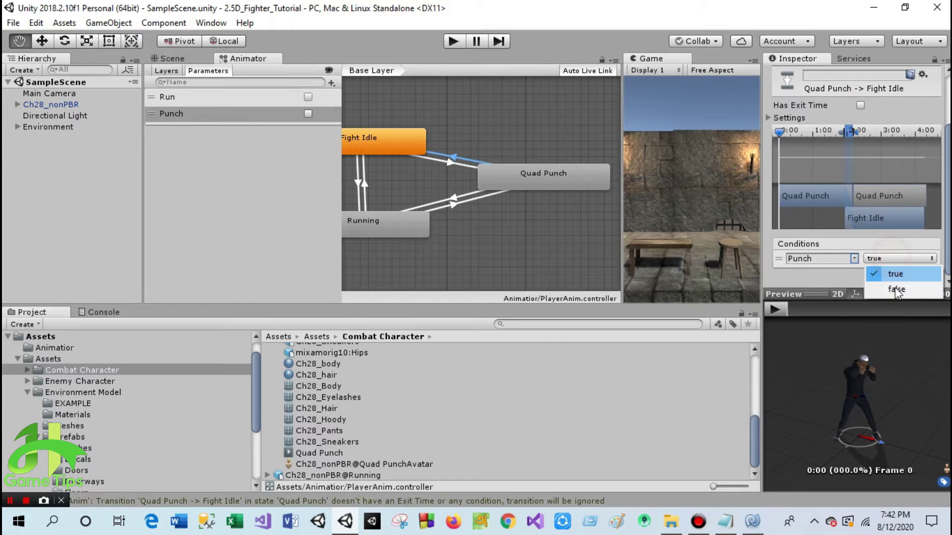
{"action": "left_click", "coordinate": [867, 286]}
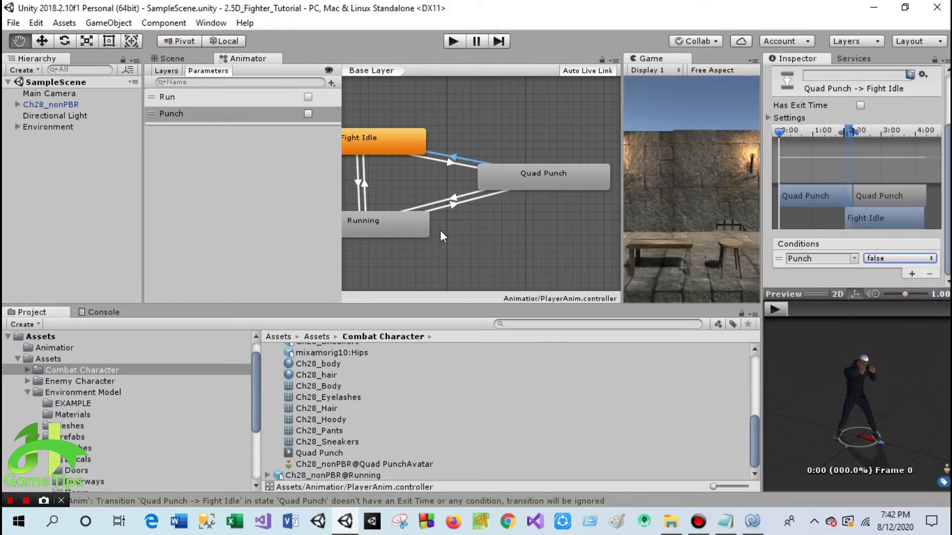
Step: Give the Running→Quad Punch transition no exit time and a Punch condition
{"action": "left_click", "coordinate": [453, 205]}
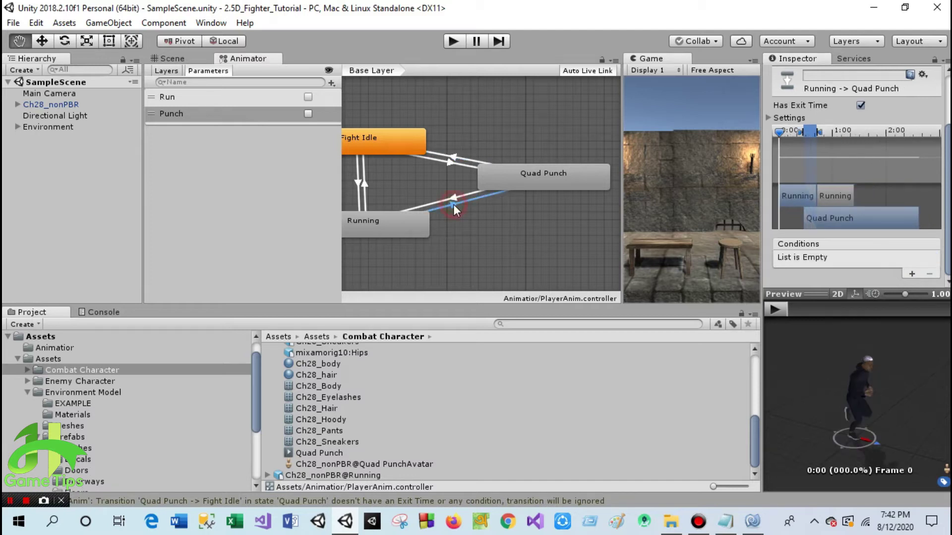
{"action": "left_click", "coordinate": [860, 106]}
{"action": "left_click", "coordinate": [912, 274]}
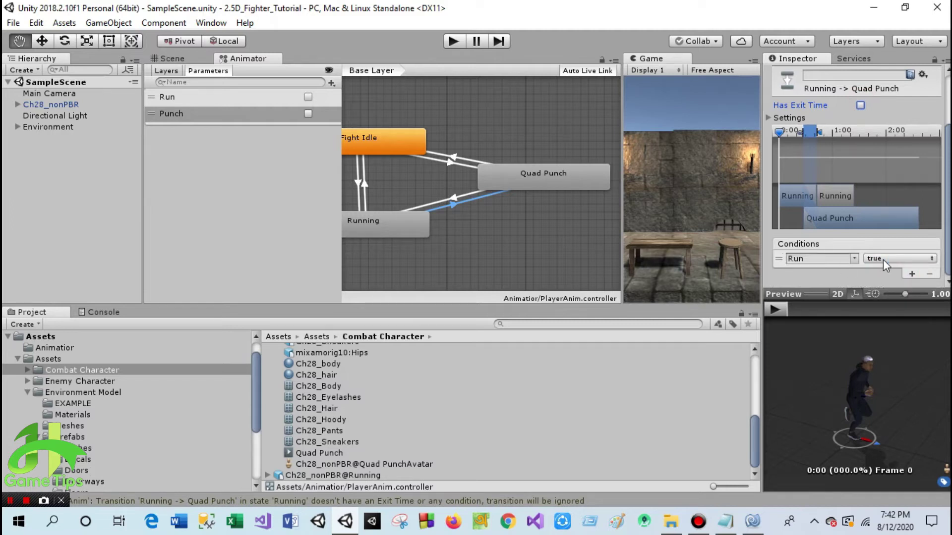
{"action": "left_click", "coordinate": [854, 258]}
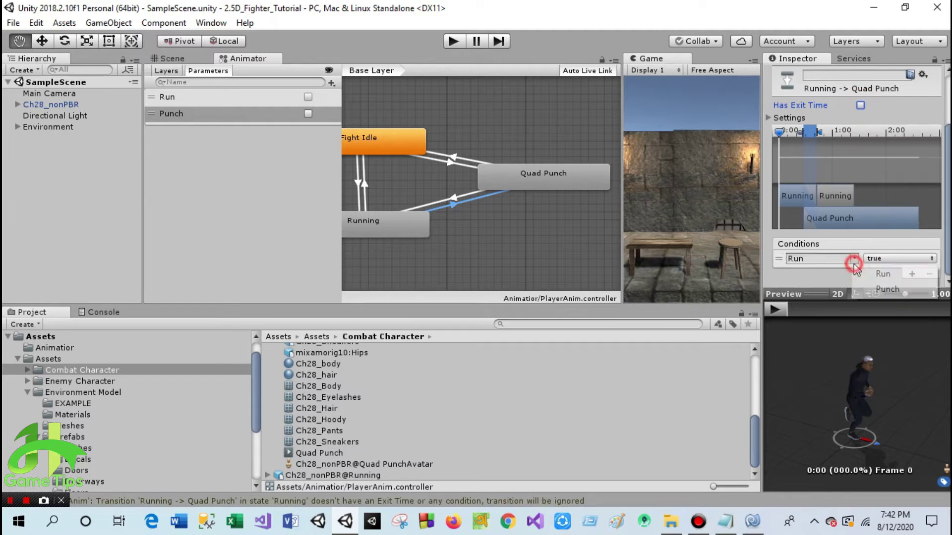
{"action": "left_click", "coordinate": [882, 287]}
Step: Give the Quad Punch→Running transition no exit time and a Punch false condition
{"action": "left_click", "coordinate": [453, 197]}
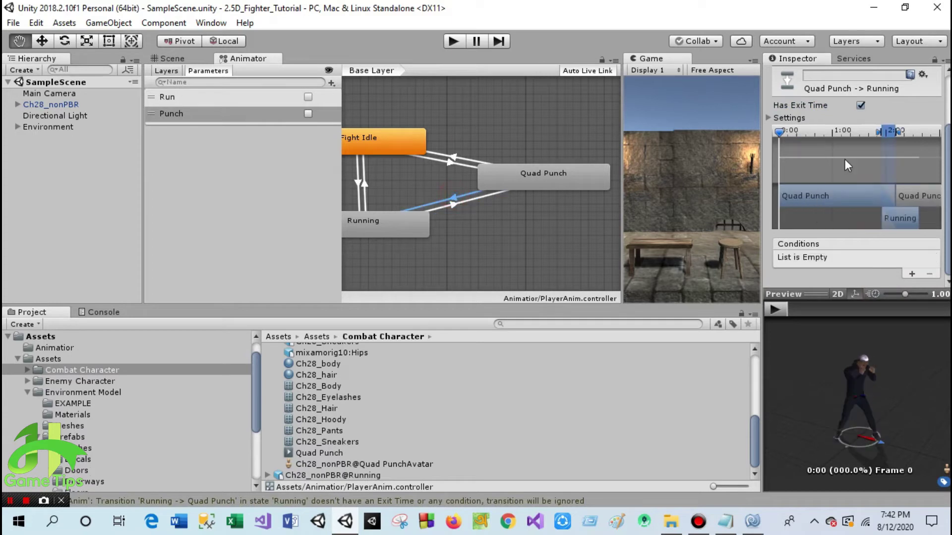
{"action": "left_click", "coordinate": [860, 105]}
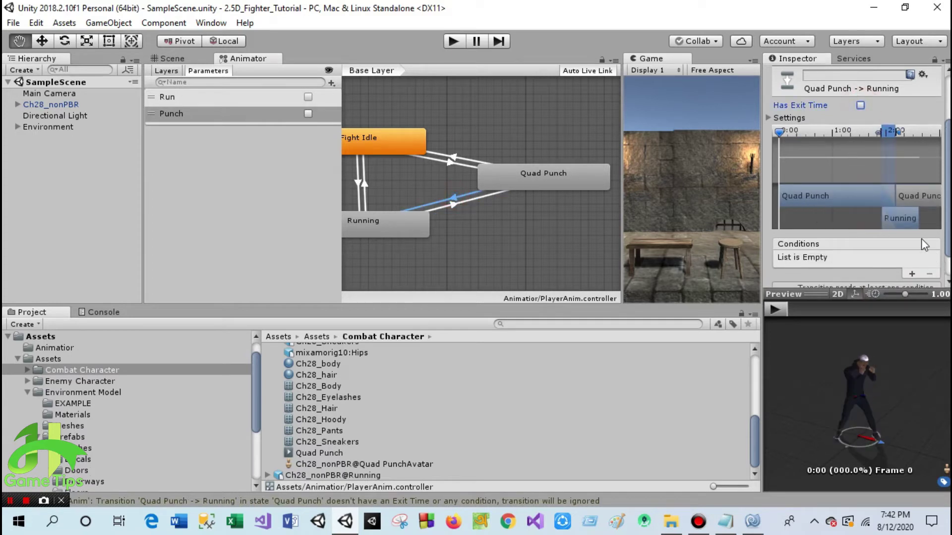
{"action": "left_click", "coordinate": [913, 274]}
{"action": "left_click", "coordinate": [854, 258]}
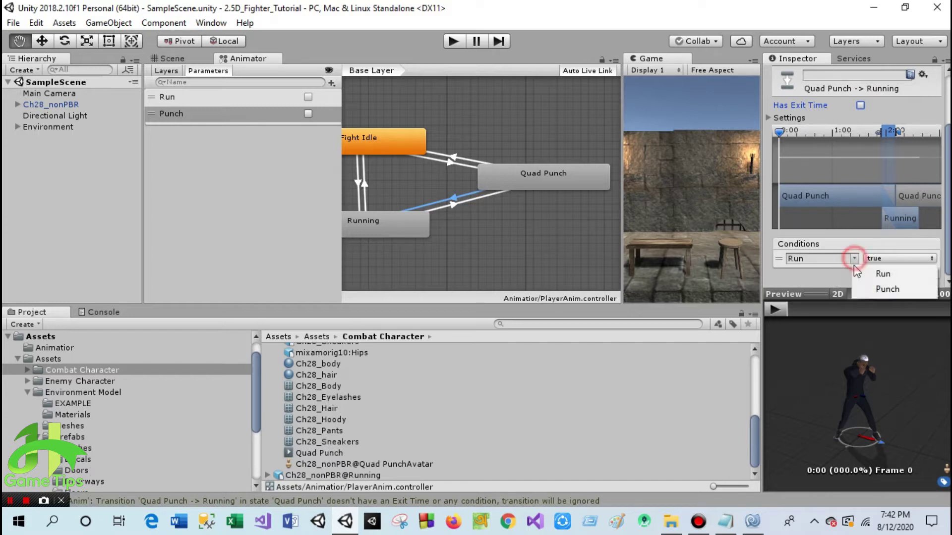
{"action": "left_click", "coordinate": [885, 287]}
{"action": "left_click", "coordinate": [885, 258]}
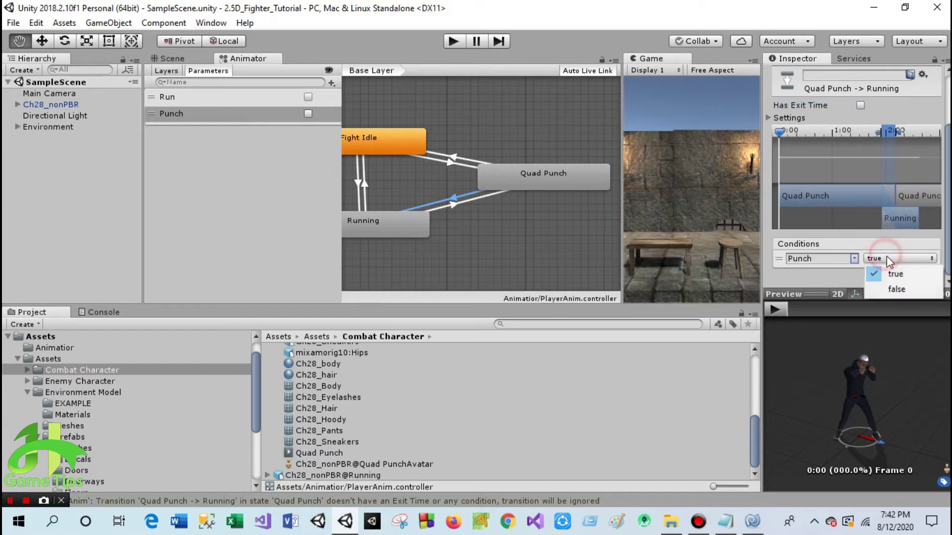
{"action": "left_click", "coordinate": [890, 287]}
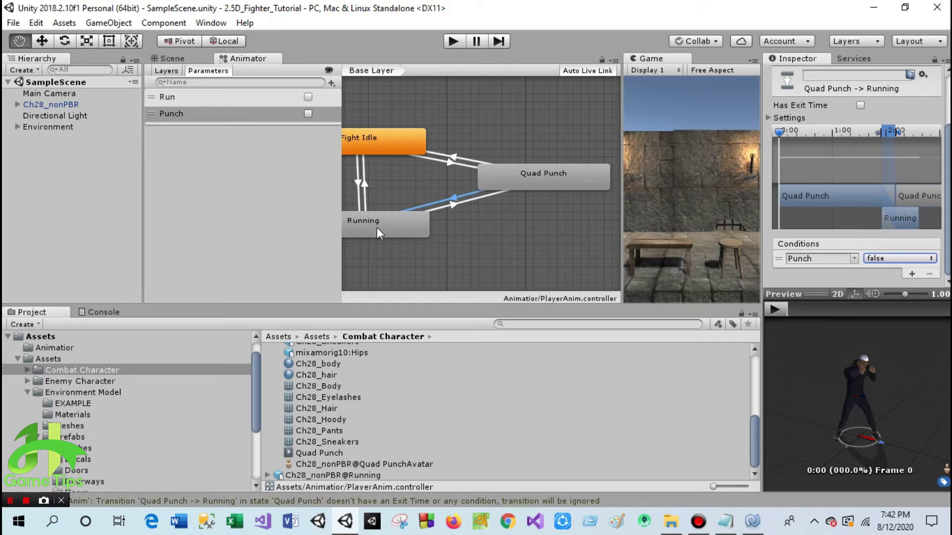
Step: Create another Quad Punch→Running transition with Has Exit Time turned off
{"action": "right_click", "coordinate": [480, 175]}
{"action": "left_click", "coordinate": [488, 185]}
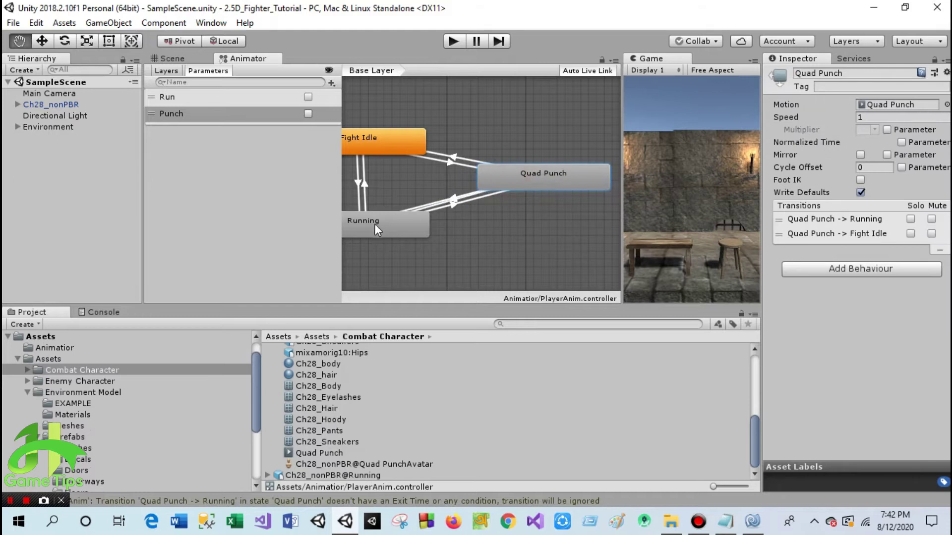
{"action": "left_click", "coordinate": [373, 224]}
{"action": "left_click", "coordinate": [450, 198]}
{"action": "left_click", "coordinate": [861, 197]}
{"action": "scroll", "coordinate": [859, 203], "scroll_direction": "down", "scroll_amount": 3}
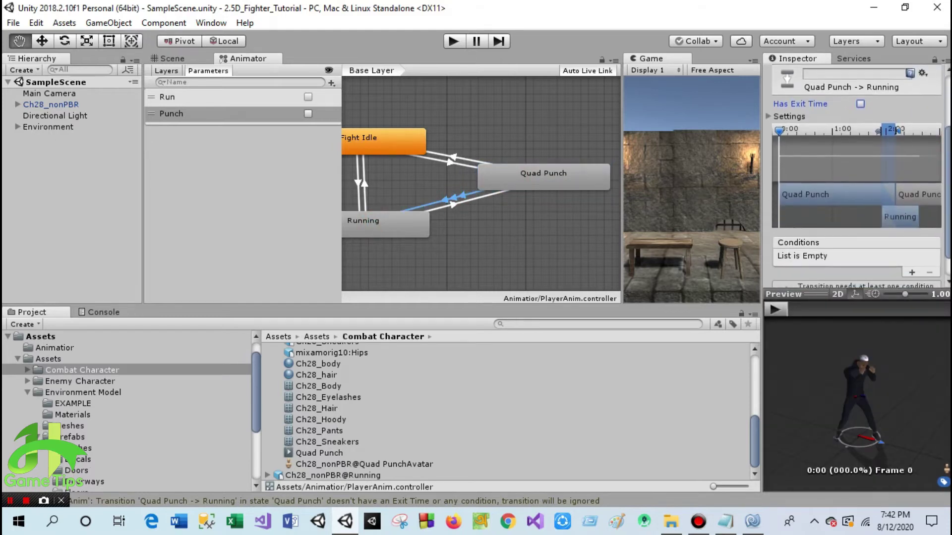
{"action": "scroll", "coordinate": [856, 174], "scroll_direction": "down", "scroll_amount": 2}
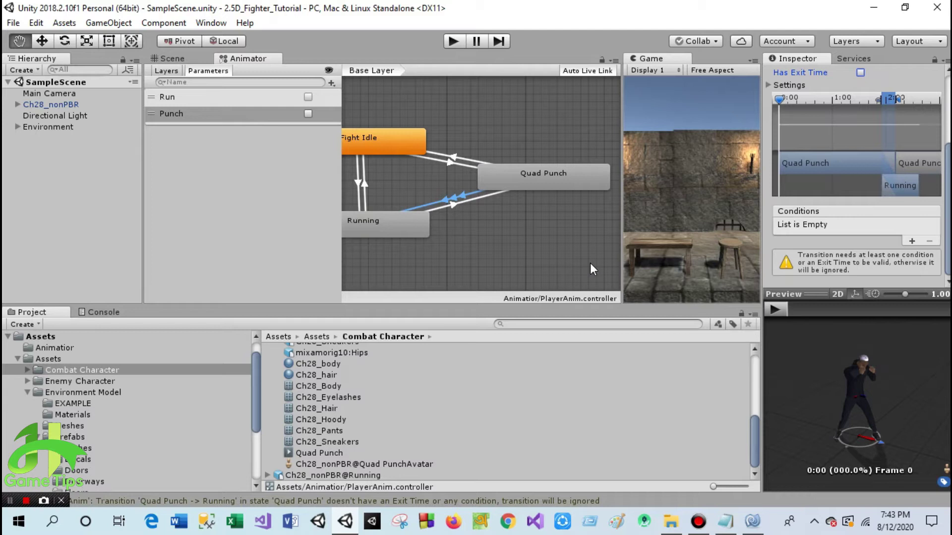
Step: Add a Run true condition to the Quad Punch→Running transition
{"action": "left_click", "coordinate": [571, 181]}
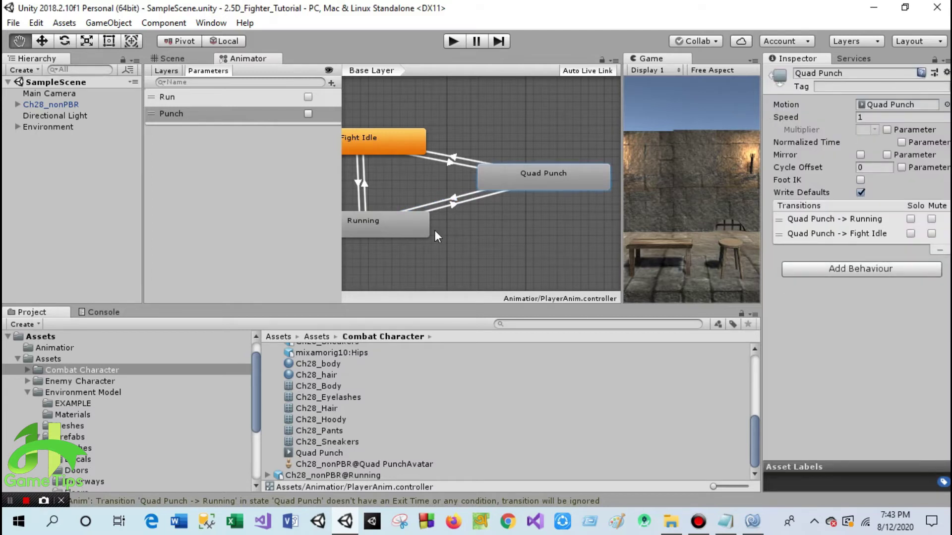
{"action": "left_click", "coordinate": [443, 198]}
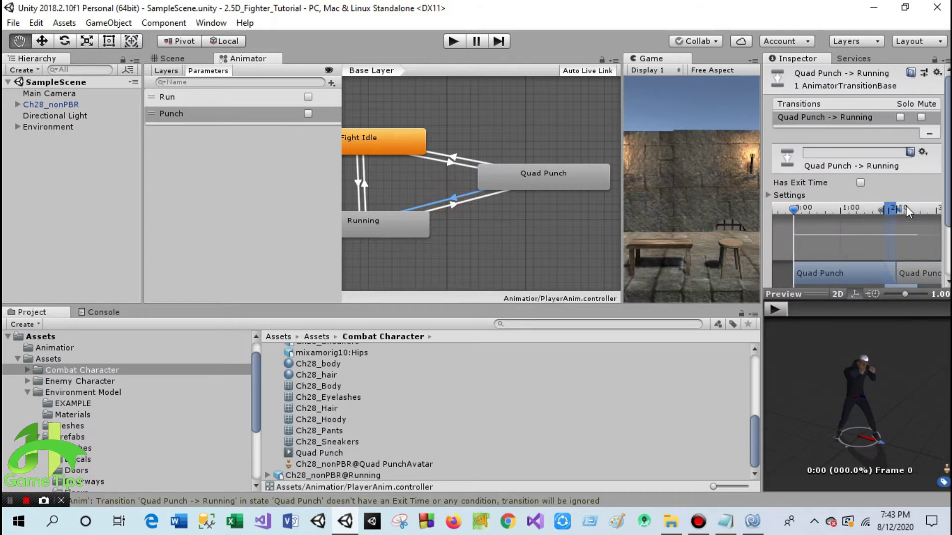
{"action": "scroll", "coordinate": [932, 201], "scroll_direction": "down", "scroll_amount": 5}
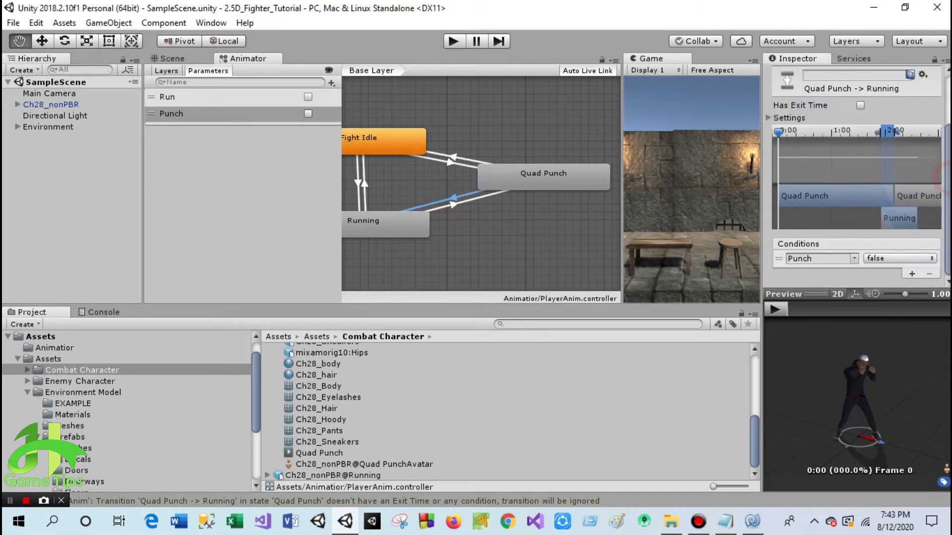
{"action": "left_click", "coordinate": [912, 275]}
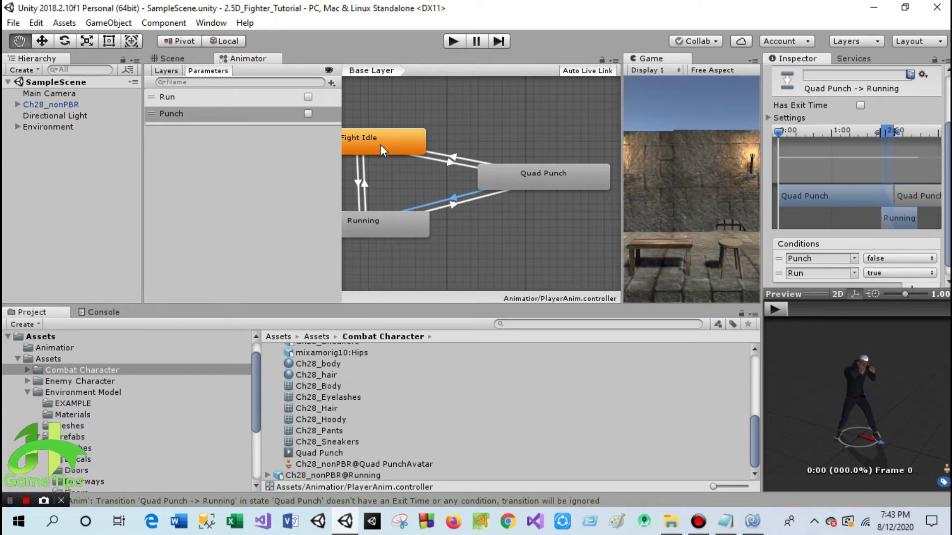
Step: Add a Run false condition to the Quad Punch→Fight Idle transition
{"action": "left_click", "coordinate": [461, 160]}
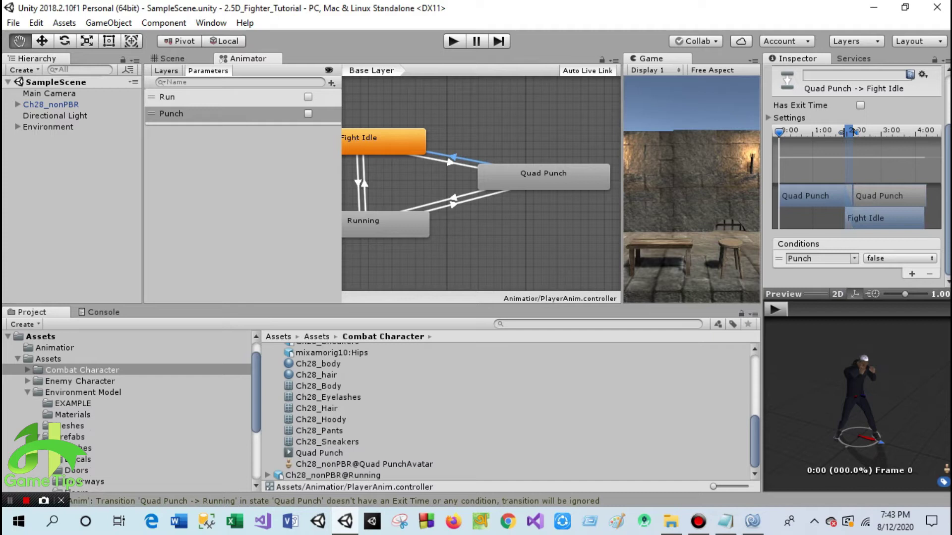
{"action": "left_click", "coordinate": [911, 274]}
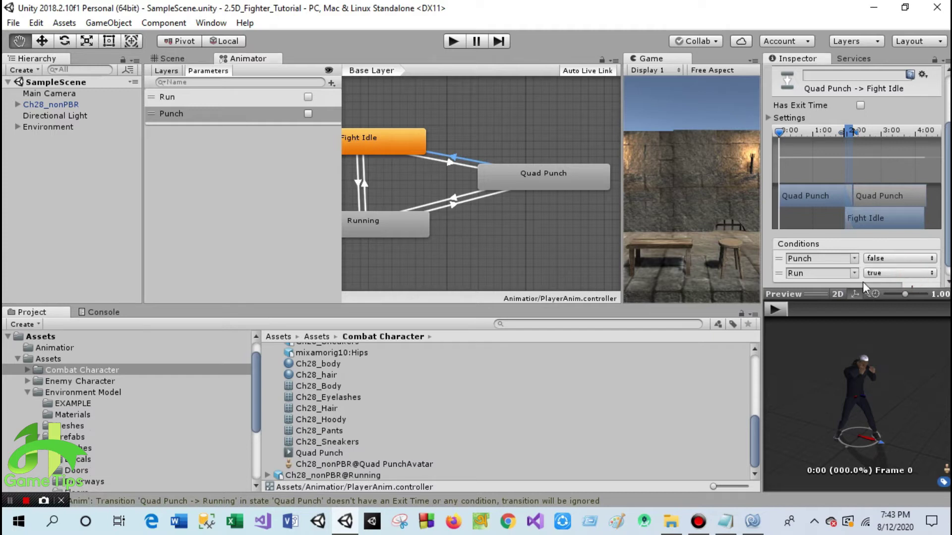
{"action": "left_click", "coordinate": [890, 273]}
{"action": "left_click", "coordinate": [897, 304]}
Step: Bring PlayerController.cs to the front and enlarge the code window
{"action": "left_click", "coordinate": [753, 522]}
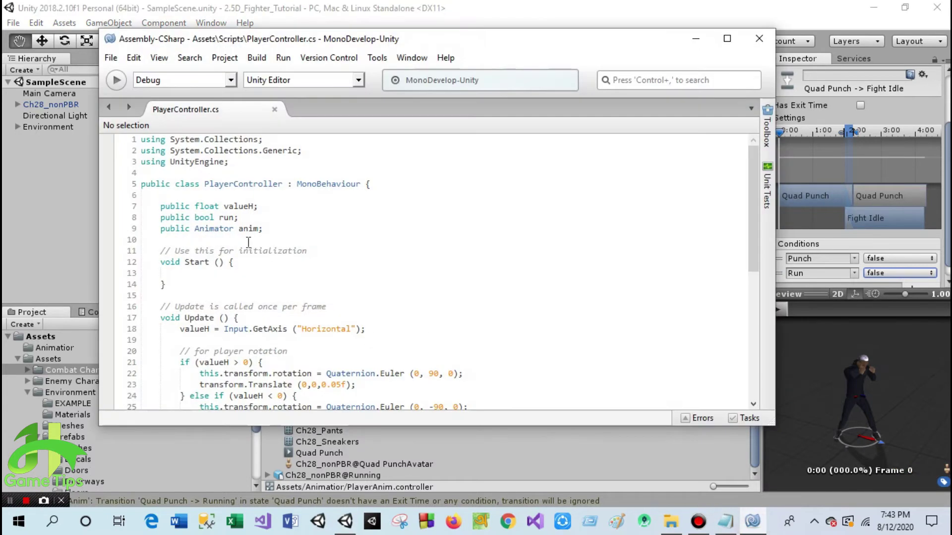
{"action": "scroll", "coordinate": [248, 242], "scroll_direction": "down", "scroll_amount": 5}
{"action": "left_click_drag", "start_coordinate": [518, 431], "coordinate": [517, 445]}
{"action": "scroll", "coordinate": [334, 326], "scroll_direction": "down", "scroll_amount": 3}
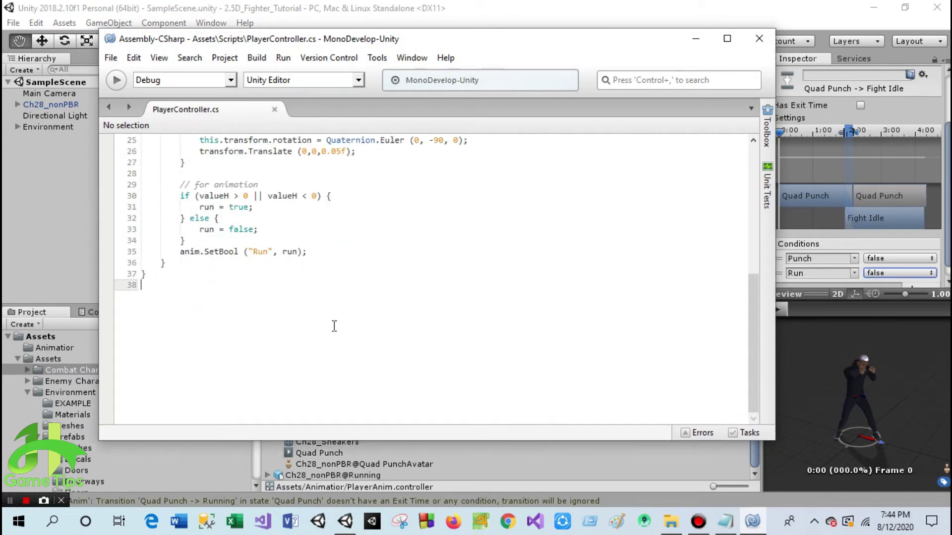
{"action": "scroll", "coordinate": [331, 325], "scroll_direction": "up", "scroll_amount": 6}
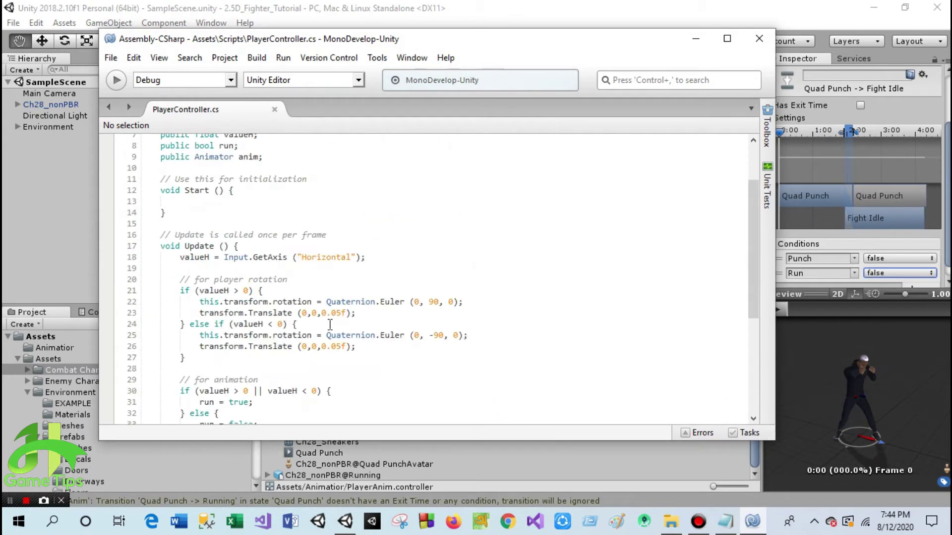
{"action": "scroll", "coordinate": [330, 325], "scroll_direction": "down", "scroll_amount": 3}
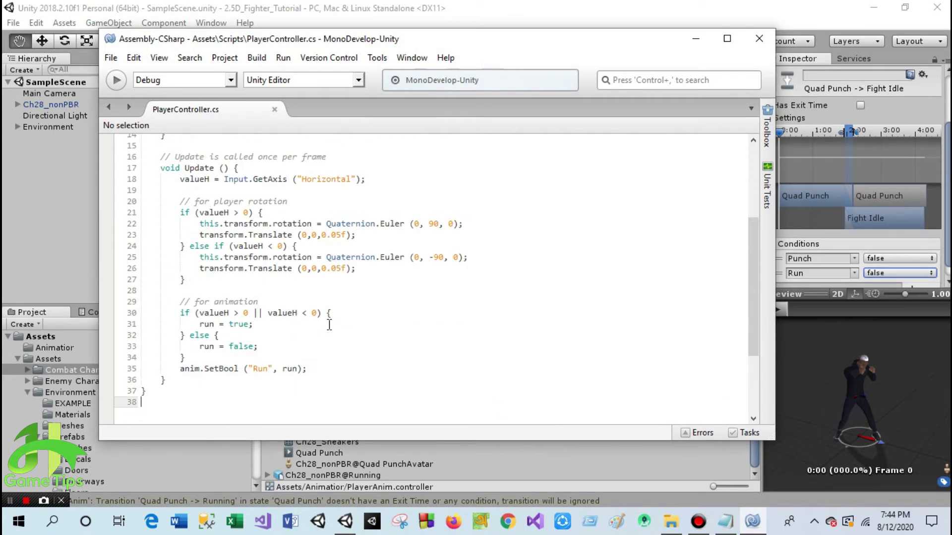
{"action": "left_click", "coordinate": [186, 380]}
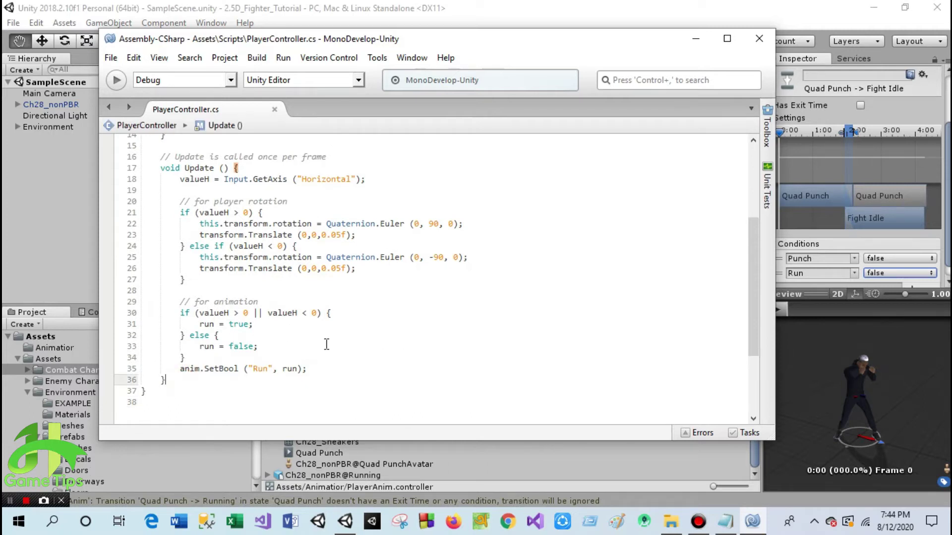
{"action": "scroll", "coordinate": [322, 342], "scroll_direction": "up", "scroll_amount": 3}
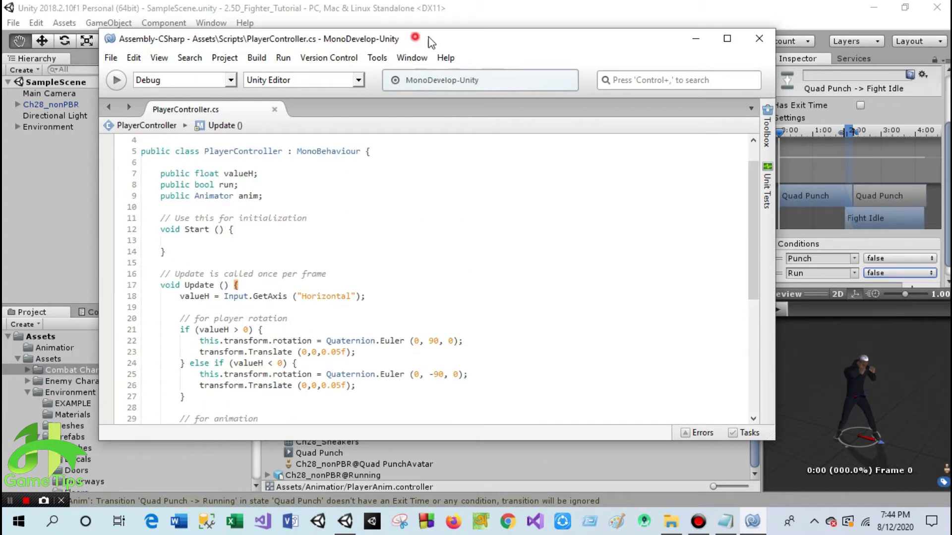
{"action": "left_click_drag", "start_coordinate": [429, 37], "coordinate": [558, 34]}
{"action": "scroll", "coordinate": [361, 238], "scroll_direction": "up", "scroll_amount": 1}
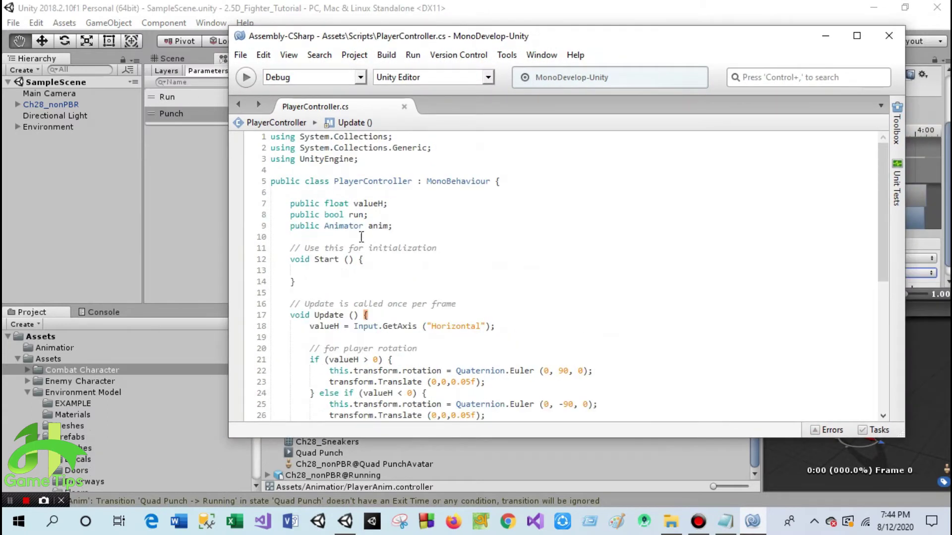
Step: Declare 'public bool punch;' on a new line below the run field
{"action": "left_click", "coordinate": [378, 216]}
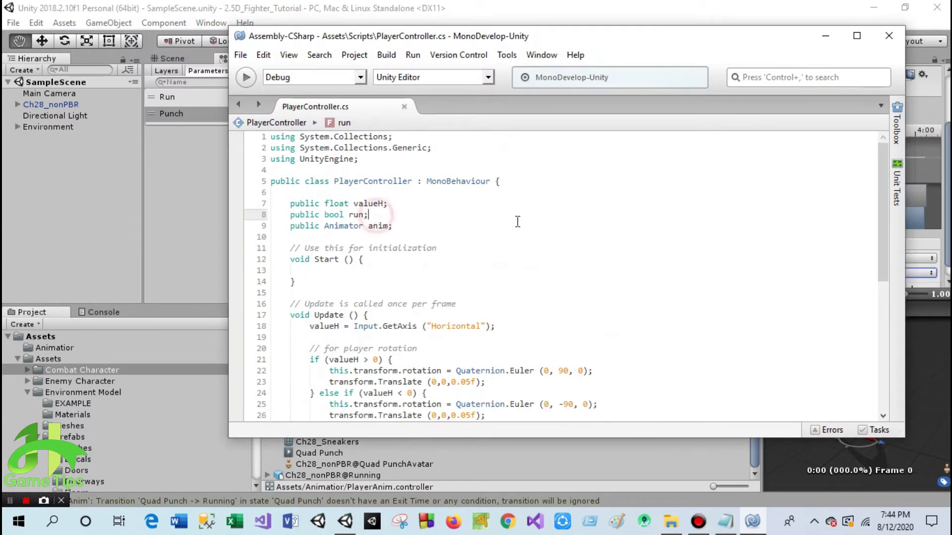
{"action": "key", "text": "Return"}
{"action": "type", "text": "public bol"}
{"action": "key", "text": "BackSpace"}
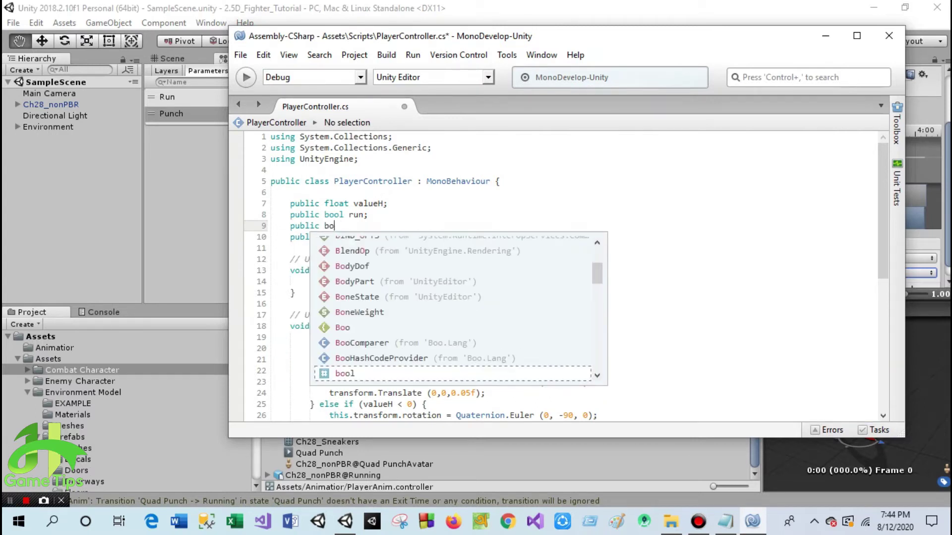
{"action": "type", "text": "o"}
{"action": "key", "text": "Down"}
{"action": "key", "text": "Down"}
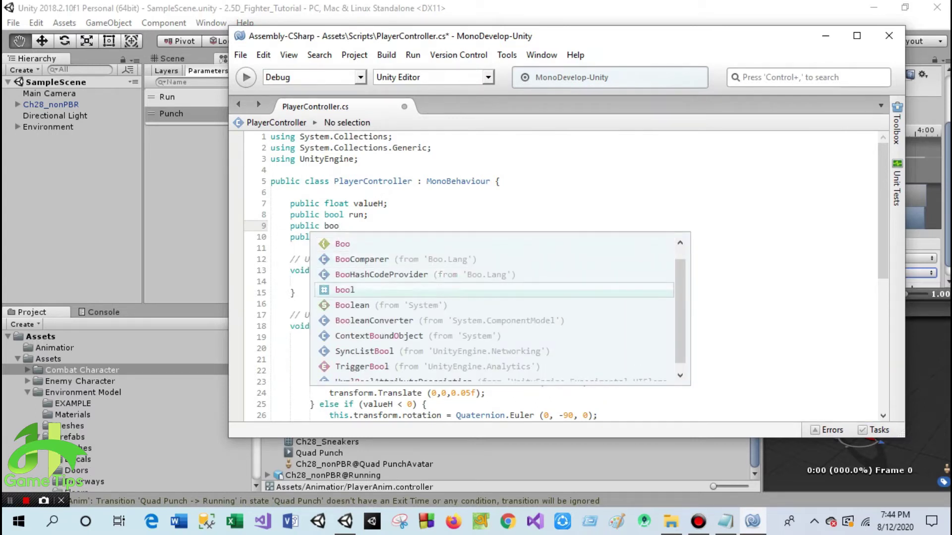
{"action": "key", "text": "space"}
{"action": "type", "text": "l punch"}
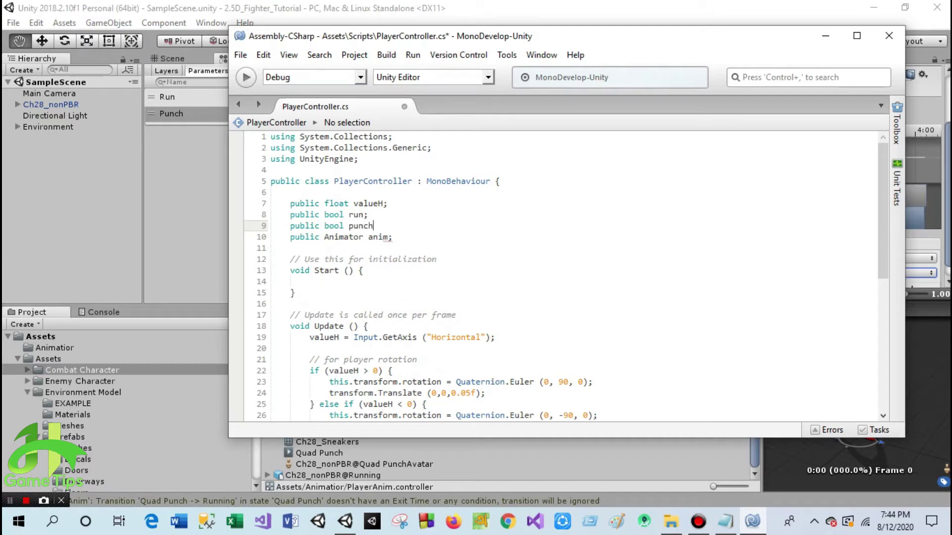
{"action": "type", "text": ";"}
Step: Move the cursor into the Update method
{"action": "scroll", "coordinate": [374, 285], "scroll_direction": "down", "scroll_amount": 6}
{"action": "scroll", "coordinate": [299, 325], "scroll_direction": "down", "scroll_amount": 1}
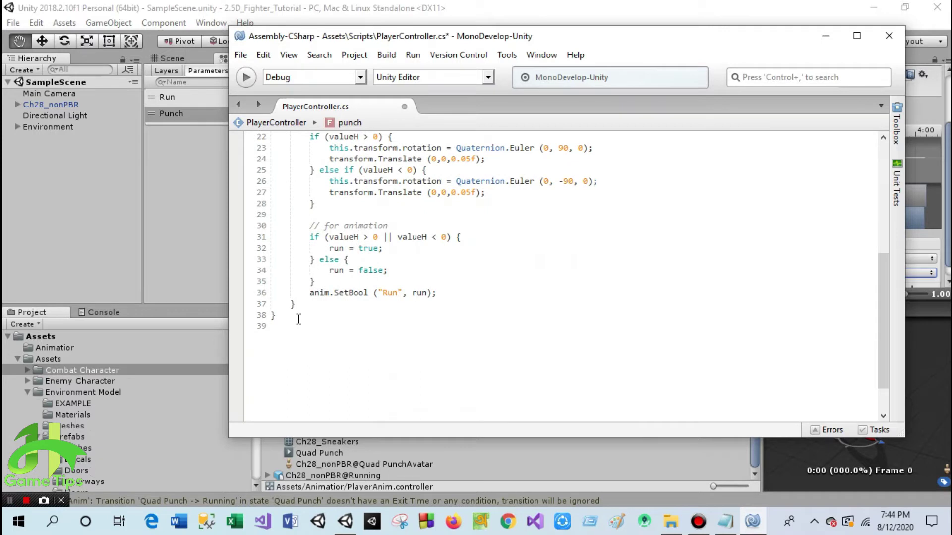
{"action": "left_click", "coordinate": [295, 304]}
{"action": "scroll", "coordinate": [297, 304], "scroll_direction": "up", "scroll_amount": 1}
{"action": "scroll", "coordinate": [356, 278], "scroll_direction": "up", "scroll_amount": 5}
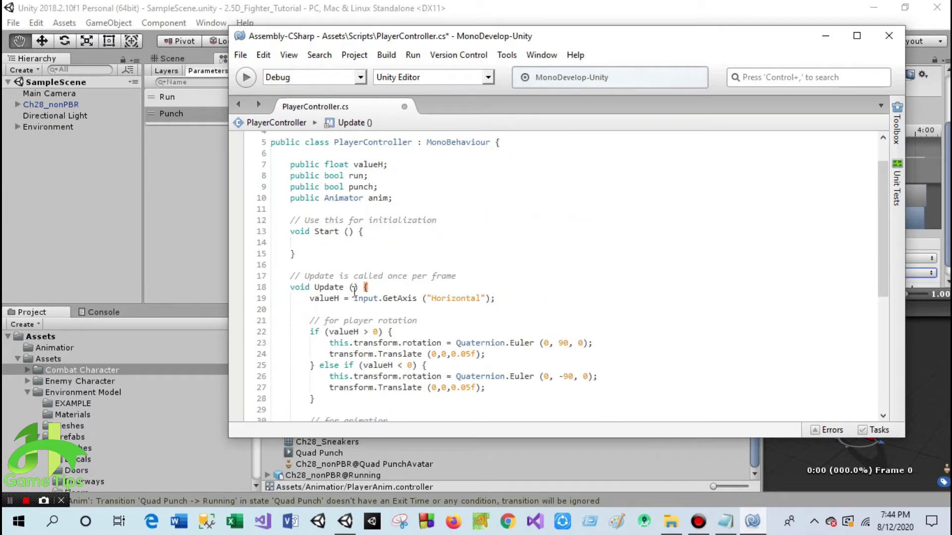
{"action": "scroll", "coordinate": [354, 293], "scroll_direction": "down", "scroll_amount": 4}
Step: Start an if statement at Update's end checking Input.GetKeyDown(KeyCode.F)
{"action": "left_click", "coordinate": [330, 343]}
{"action": "key", "text": "Return"}
{"action": "key", "text": "Return"}
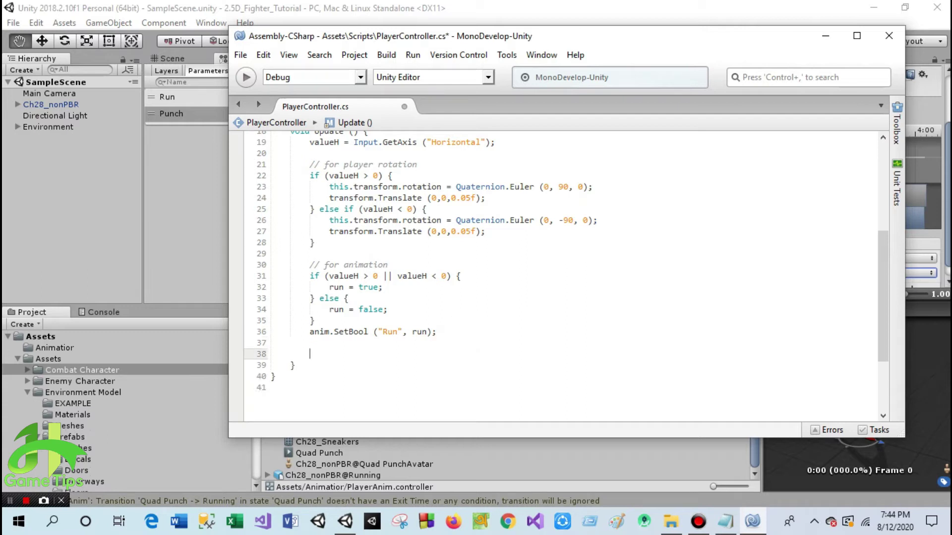
{"action": "type", "text": "if"}
{"action": "key", "text": "Escape"}
{"action": "type", "text": ")"}
{"action": "type", "text": "In"}
{"action": "key", "text": "Return"}
{"action": "type", "text": "if(Input.get"}
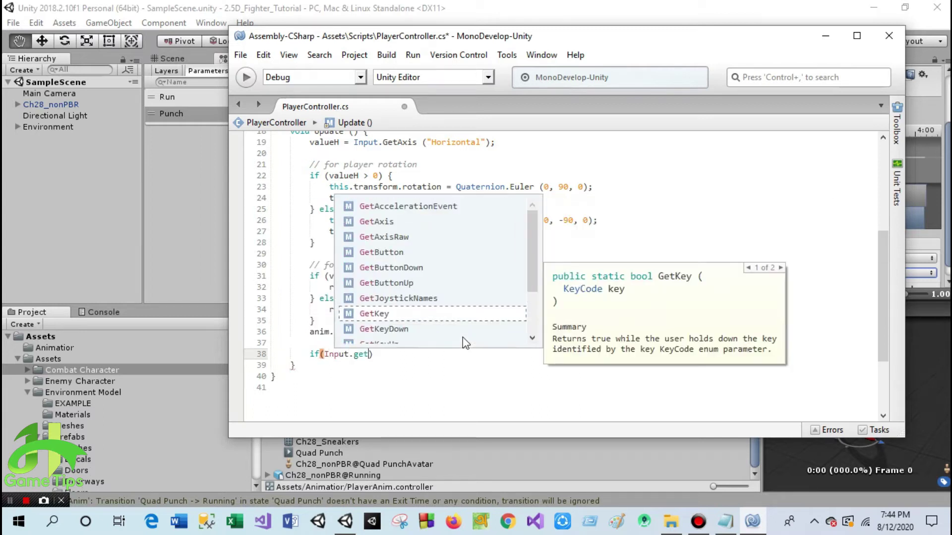
{"action": "key", "text": "Down"}
{"action": "key", "text": "Return"}
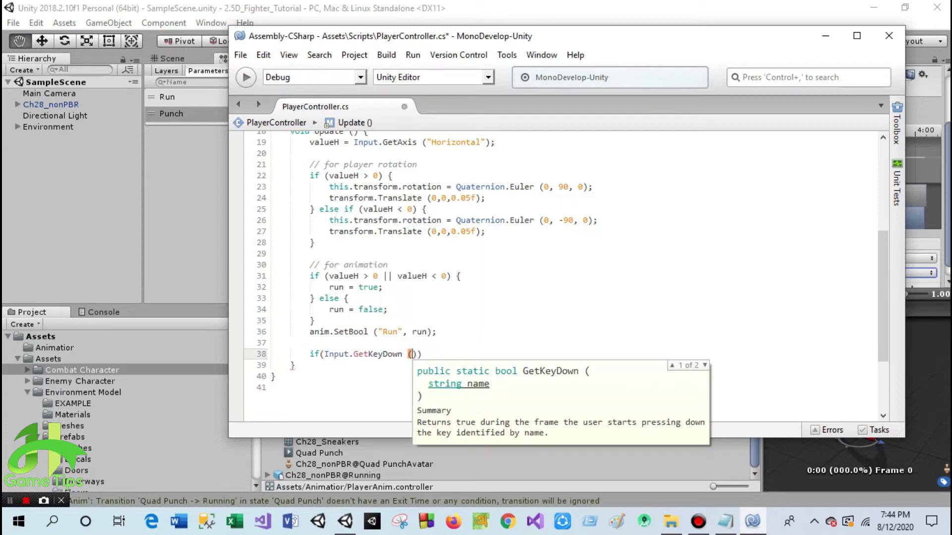
{"action": "type", "text": "Ke"}
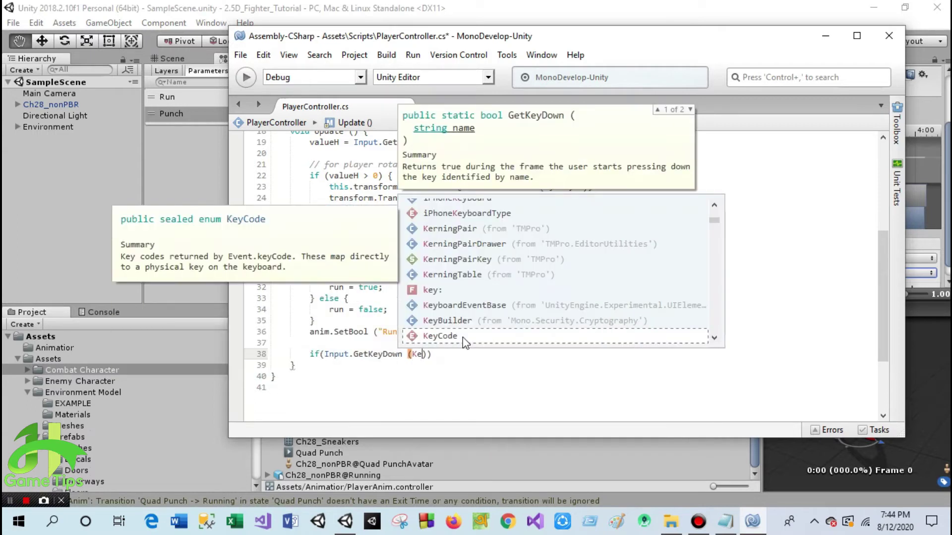
{"action": "type", "text": "y"}
{"action": "key", "text": "Down"}
{"action": "key", "text": "Down"}
{"action": "key", "text": "Down"}
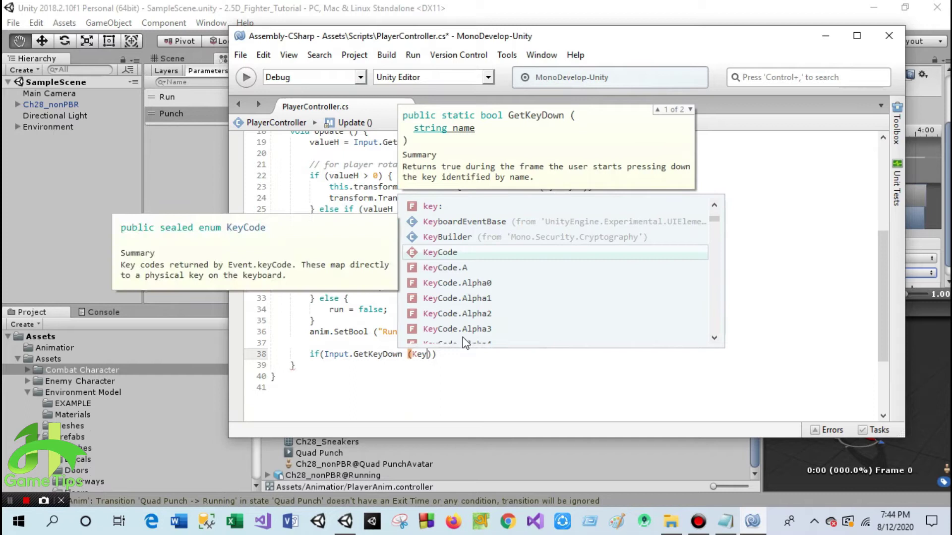
{"action": "key", "text": "Return"}
{"action": "type", "text": ".f"}
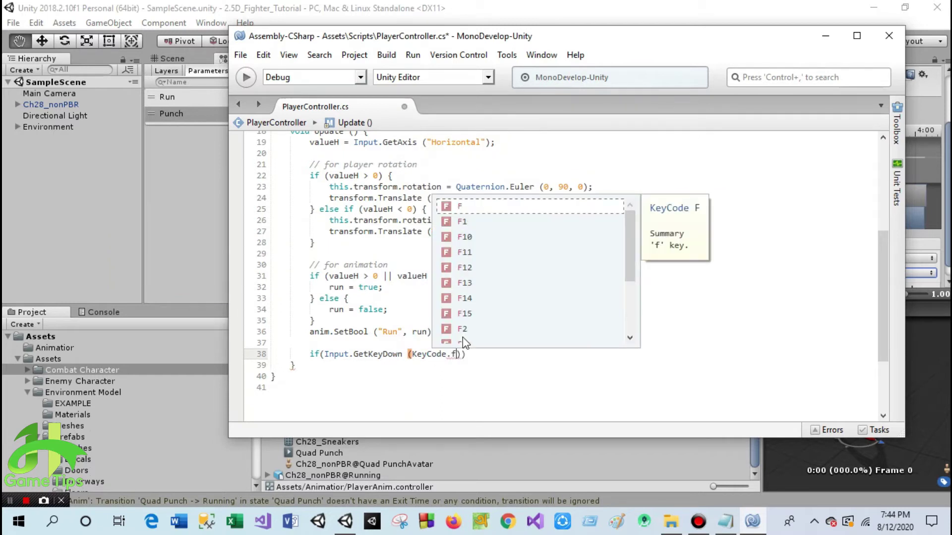
{"action": "key", "text": "Return"}
Step: Give the if block a body setting punch = true
{"action": "key", "text": "Right"}
{"action": "key", "text": "Right"}
{"action": "type", "text": "{"}
{"action": "key", "text": "Return"}
{"action": "type", "text": "}"}
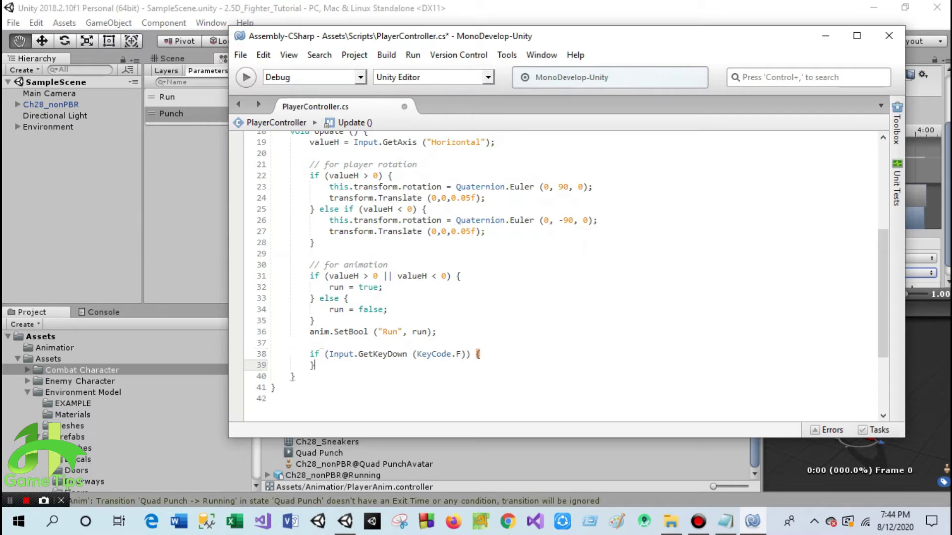
{"action": "key", "text": "Return"}
{"action": "type", "text": "punch = true"}
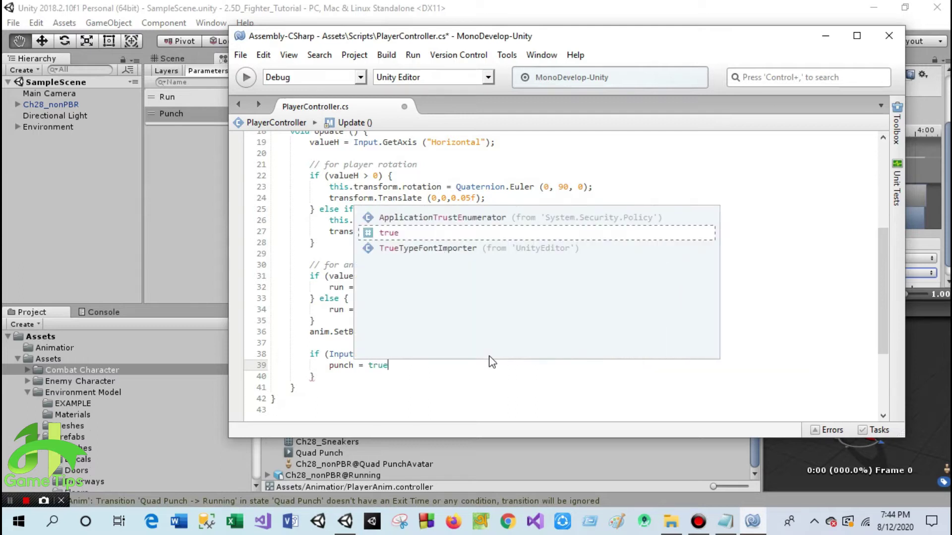
{"action": "key", "text": "Escape"}
{"action": "key", "text": "Down"}
Step: Add an else block setting punch = false and save the script
{"action": "key", "text": "Return"}
{"action": "type", "text": "else"}
{"action": "key", "text": "Escape"}
{"action": "type", "text": "{}"}
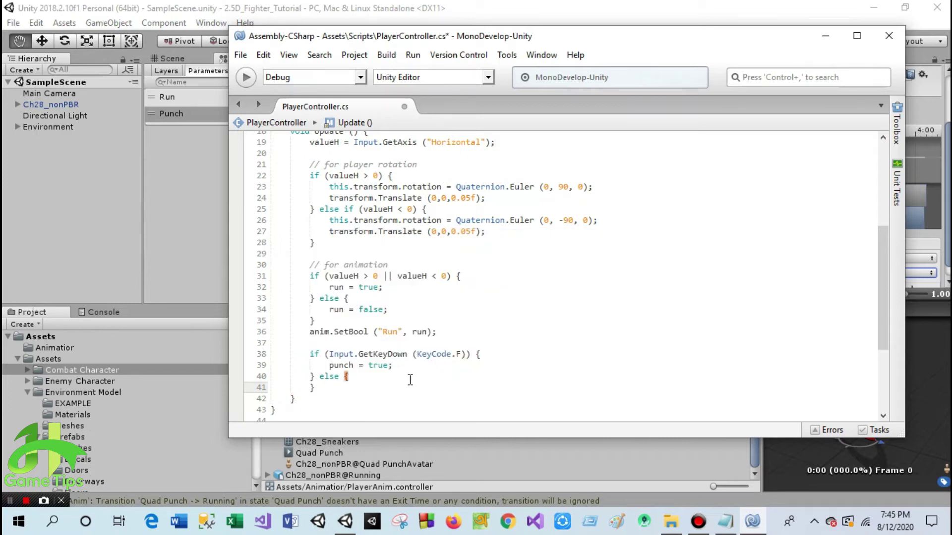
{"action": "key", "text": "Return"}
{"action": "type", "text": "pu"}
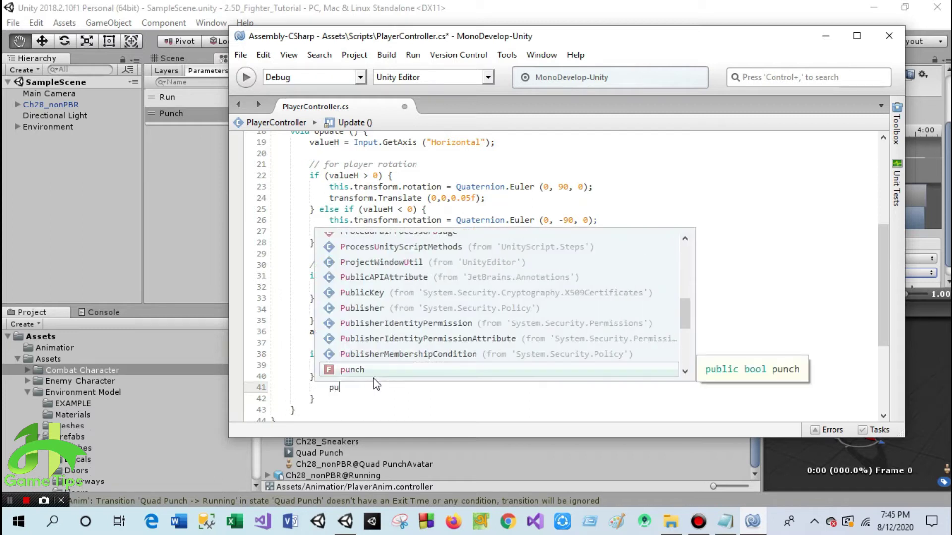
{"action": "type", "text": "nch = false;"}
{"action": "key", "text": "ctrl+s"}
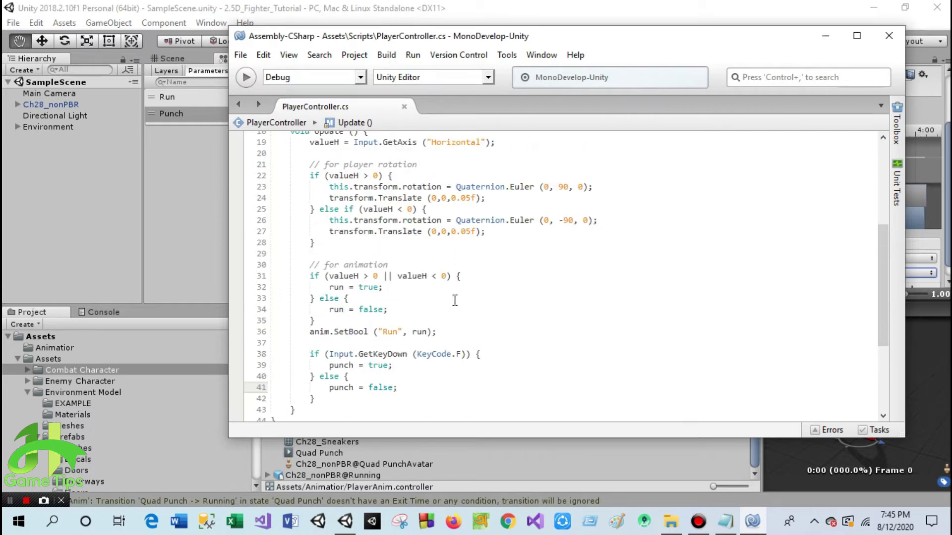
{"action": "left_click", "coordinate": [827, 37]}
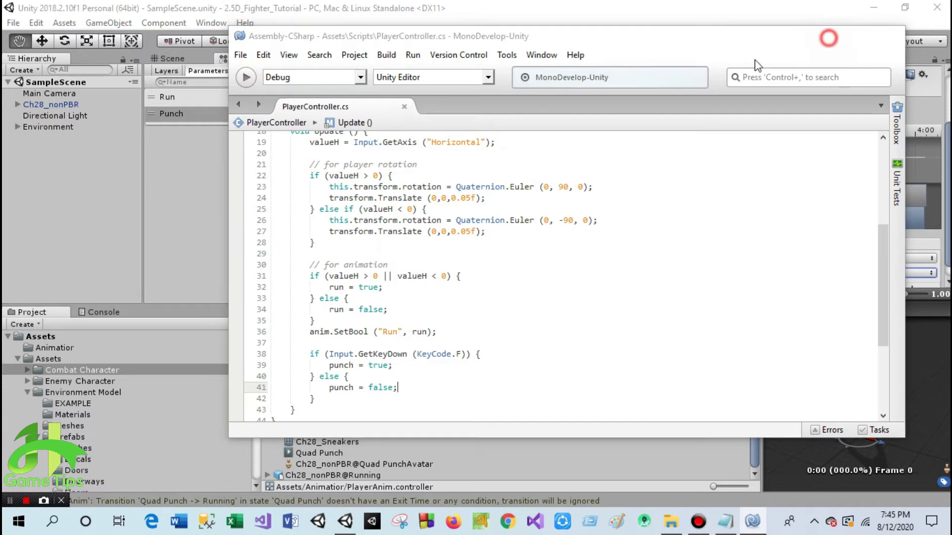
Step: Show the Scene view and widen the Game view beside it
{"action": "left_click", "coordinate": [195, 114]}
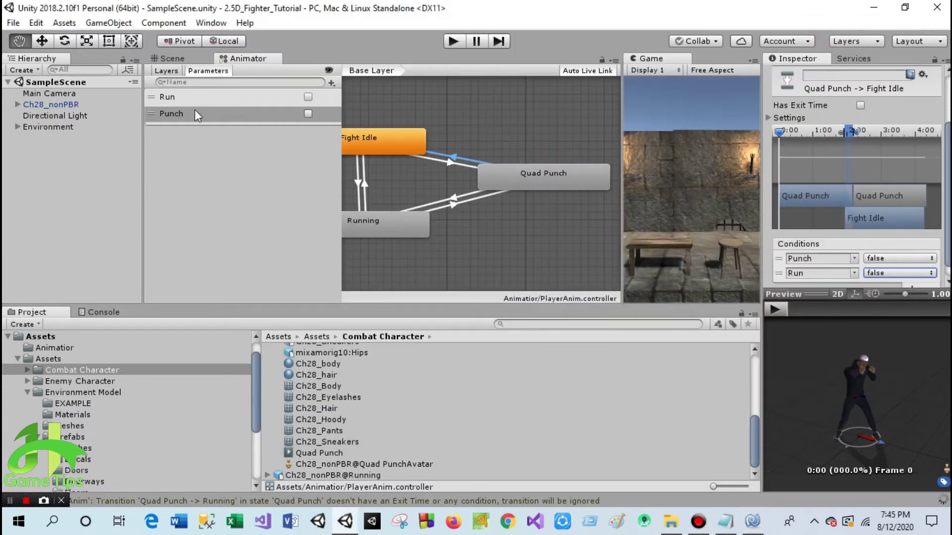
{"action": "left_click", "coordinate": [170, 58]}
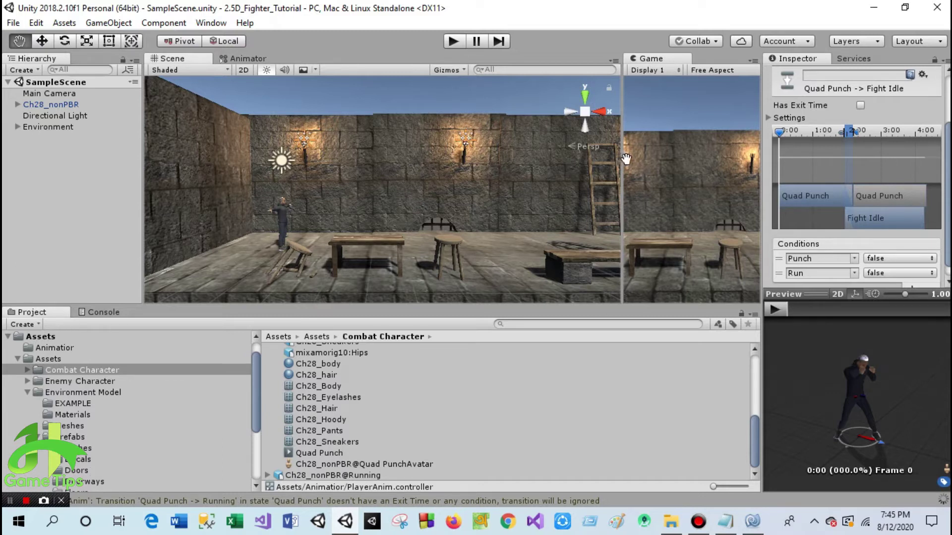
{"action": "left_click_drag", "start_coordinate": [624, 158], "coordinate": [479, 167]}
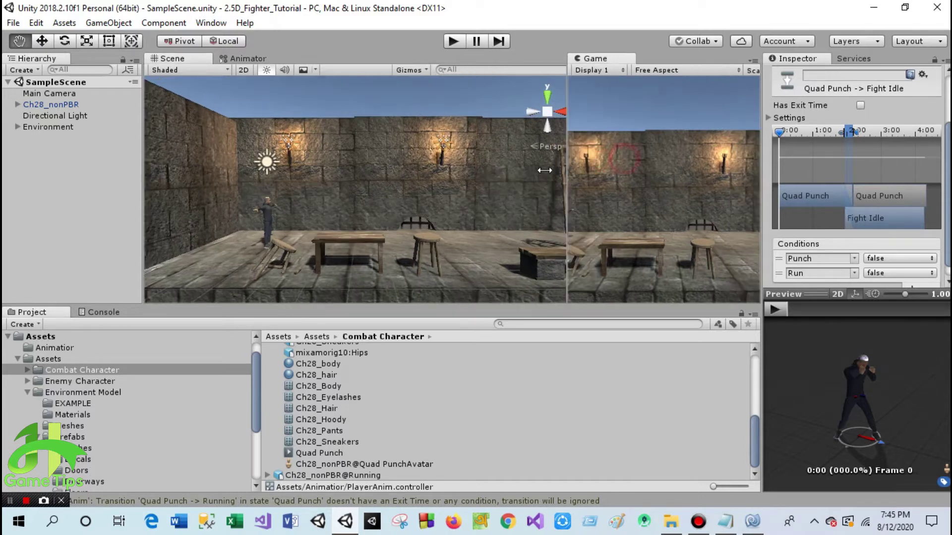
Step: Select Ch28_nonPBR, run a play-mode test, then return to MonoDevelop
{"action": "left_click", "coordinate": [50, 105]}
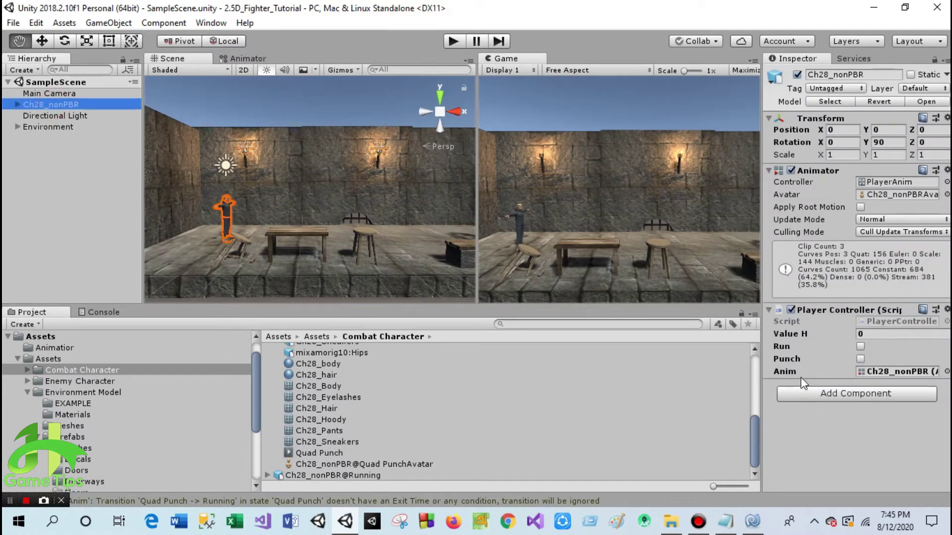
{"action": "left_click", "coordinate": [453, 40]}
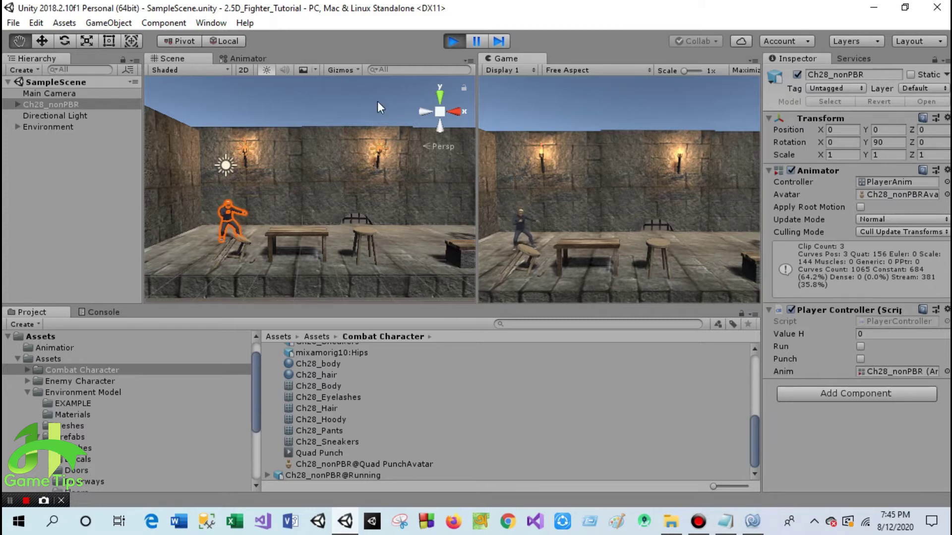
{"action": "left_click", "coordinate": [453, 41]}
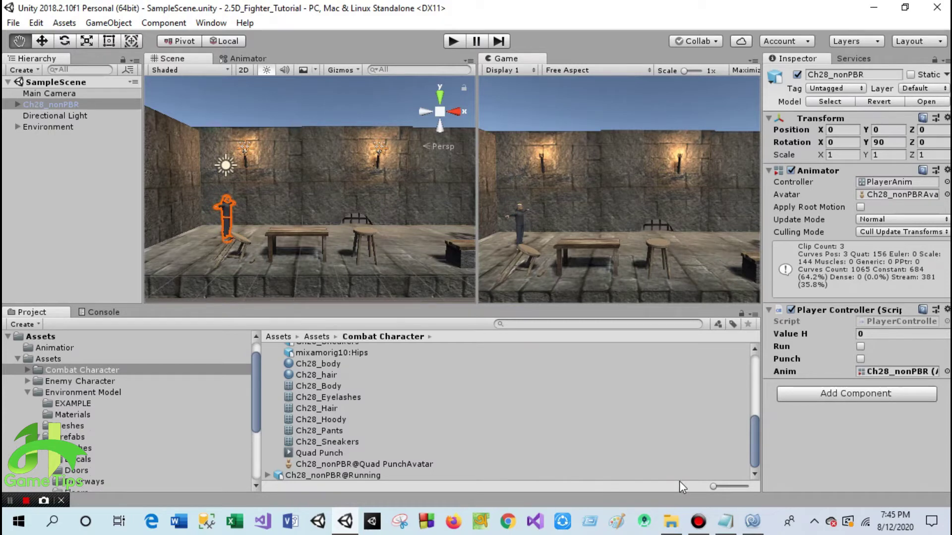
{"action": "left_click", "coordinate": [751, 525]}
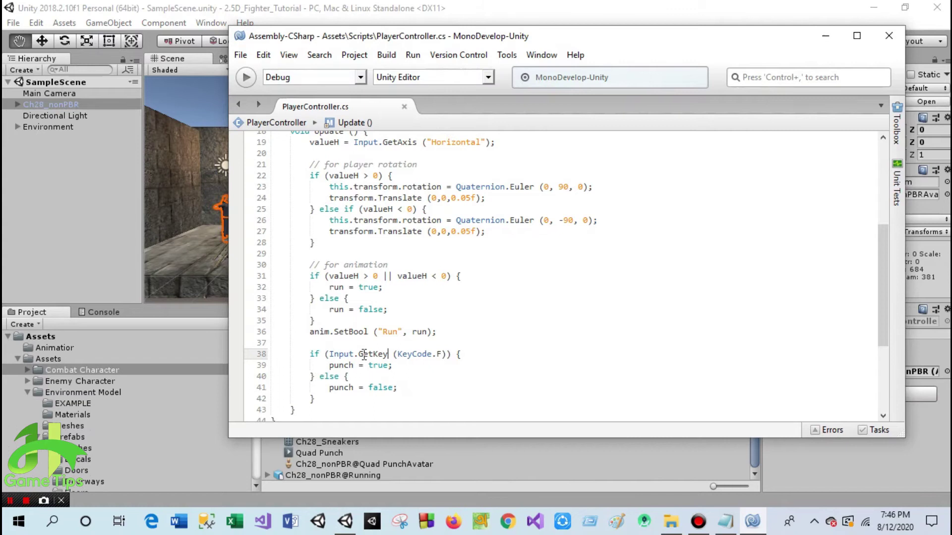
Step: Change the line 38 F check from GetKeyDown to GetKey, save, and return to Unity
{"action": "double_click", "coordinate": [380, 354]}
{"action": "type", "text": "Get"}
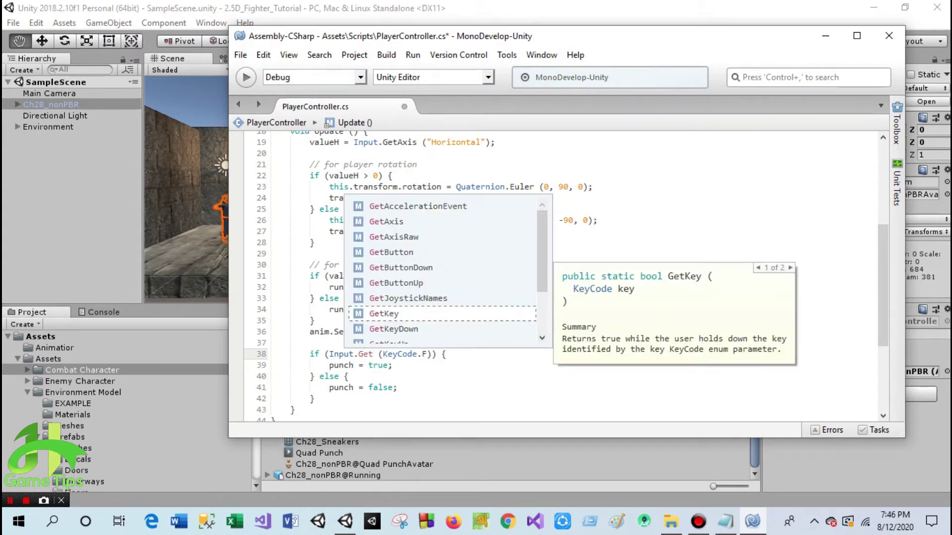
{"action": "key", "text": "Down"}
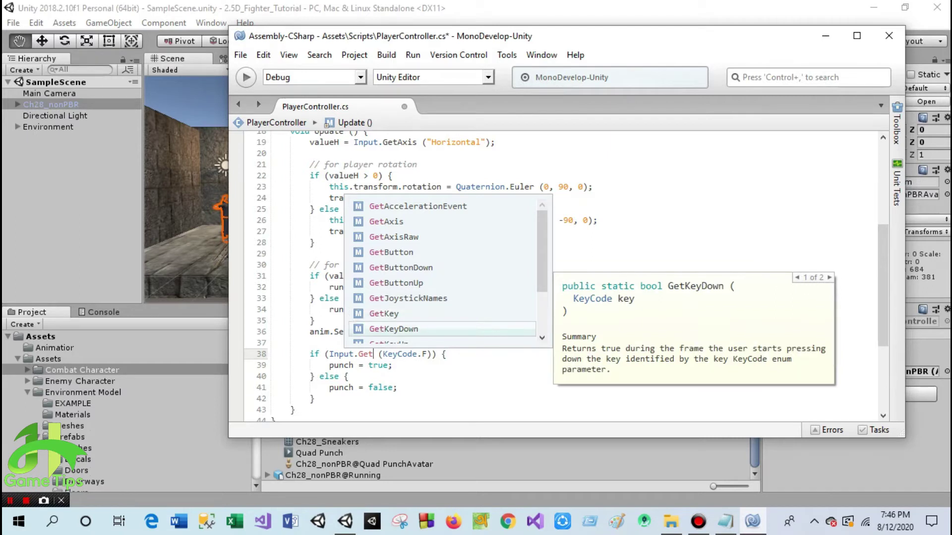
{"action": "key", "text": "Up"}
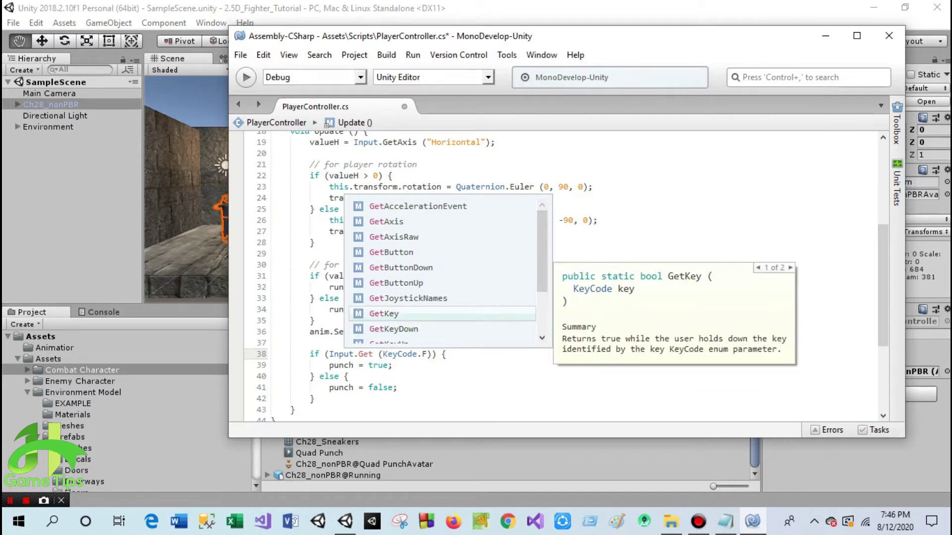
{"action": "key", "text": "Return"}
{"action": "scroll", "coordinate": [431, 362], "scroll_direction": "up", "scroll_amount": 1}
{"action": "scroll", "coordinate": [430, 362], "scroll_direction": "up", "scroll_amount": 3}
{"action": "scroll", "coordinate": [430, 362], "scroll_direction": "down", "scroll_amount": 4}
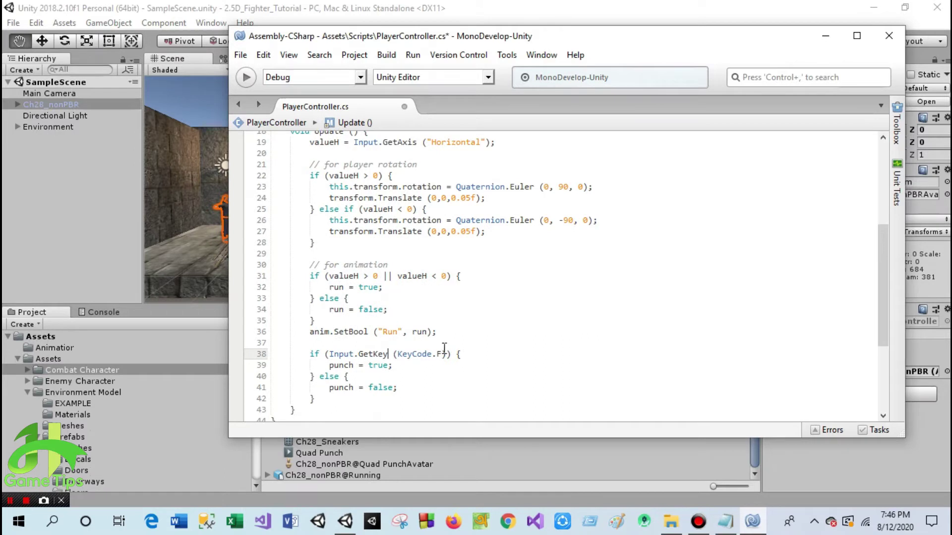
{"action": "scroll", "coordinate": [446, 357], "scroll_direction": "down", "scroll_amount": 2}
{"action": "key", "text": "ctrl+s"}
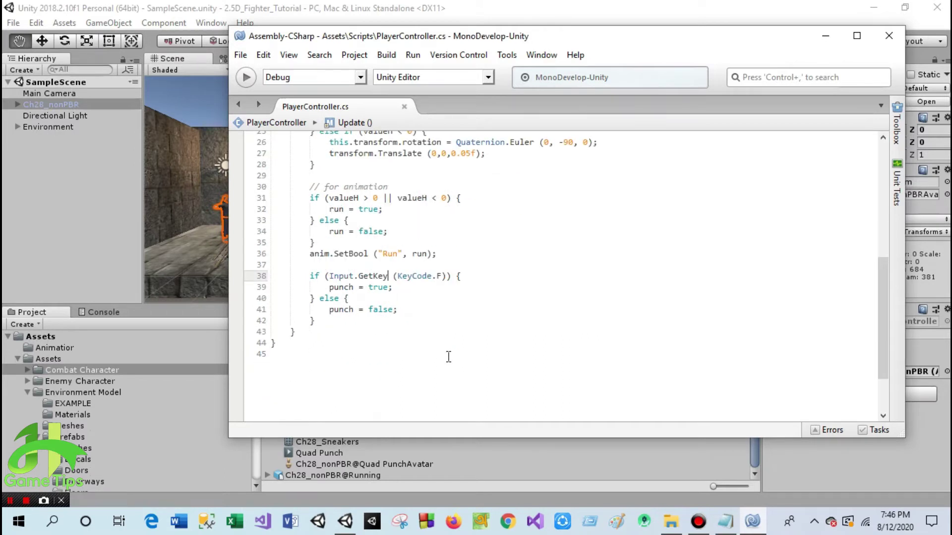
{"action": "left_click", "coordinate": [825, 36]}
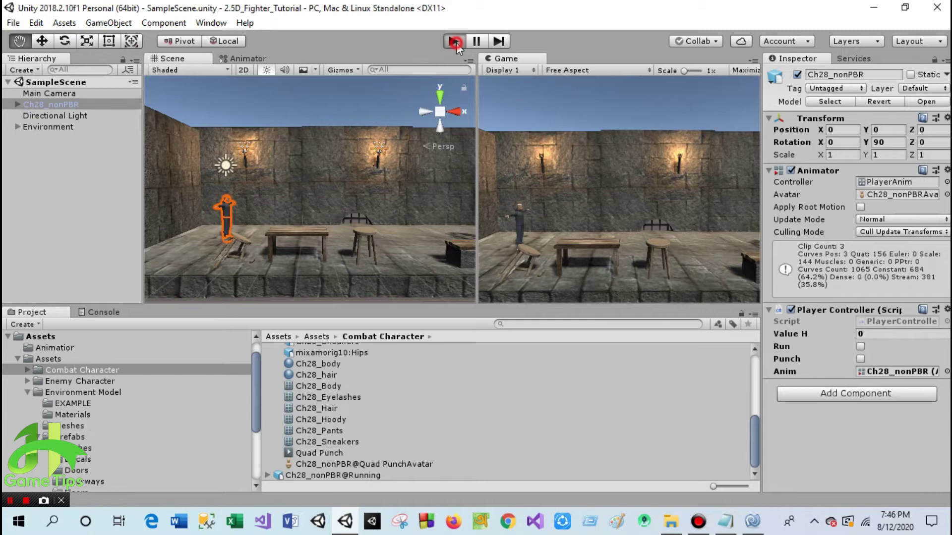
Step: In play mode, turn the Punch parameter on and back off, then stop playing
{"action": "left_click", "coordinate": [454, 41]}
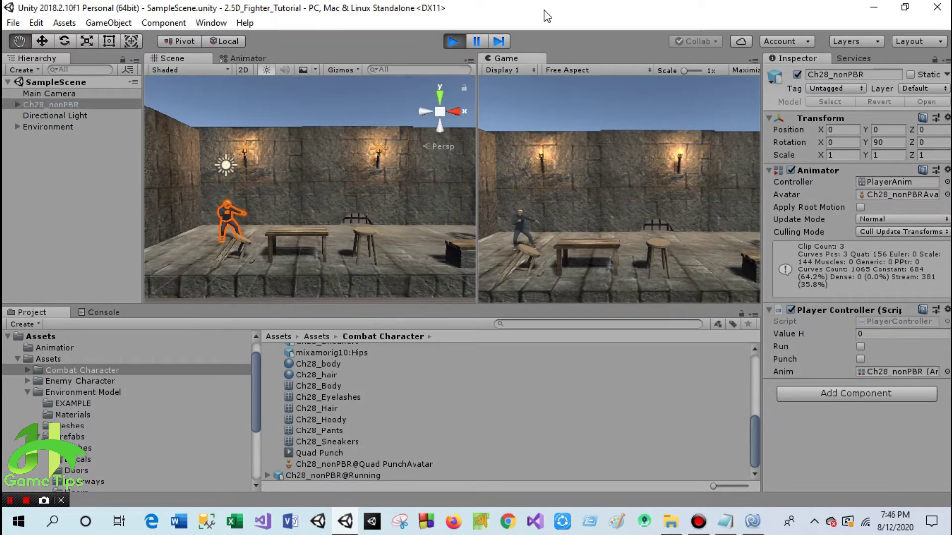
{"action": "left_click", "coordinate": [817, 356]}
{"action": "left_click", "coordinate": [859, 361]}
{"action": "left_click", "coordinate": [454, 38]}
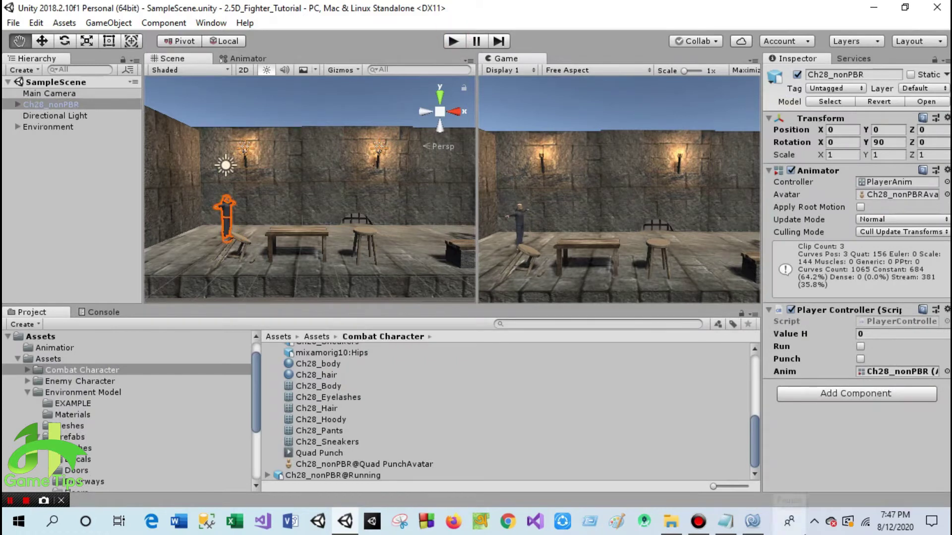
Step: Check the Animator graph, then add a new line after the punch if/else block in PlayerController.cs
{"action": "left_click", "coordinate": [251, 59]}
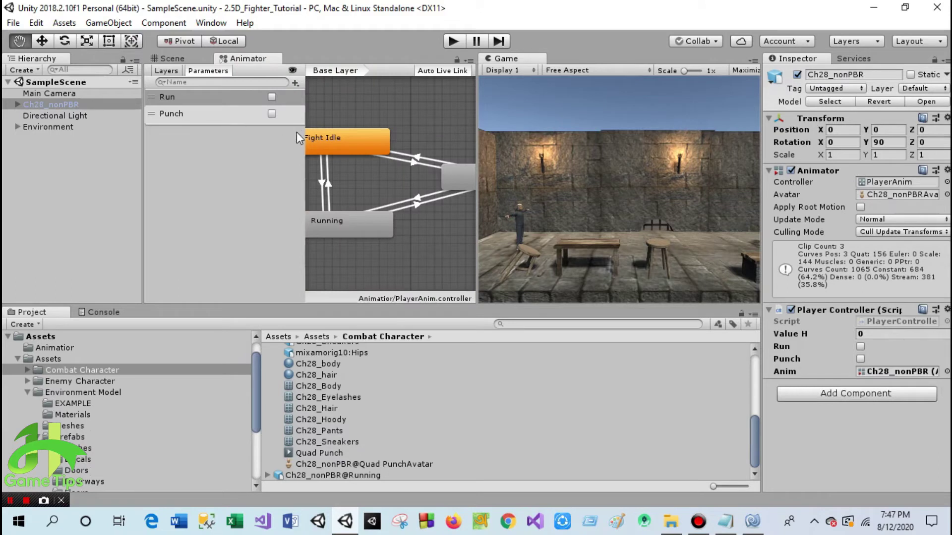
{"action": "left_click", "coordinate": [752, 522]}
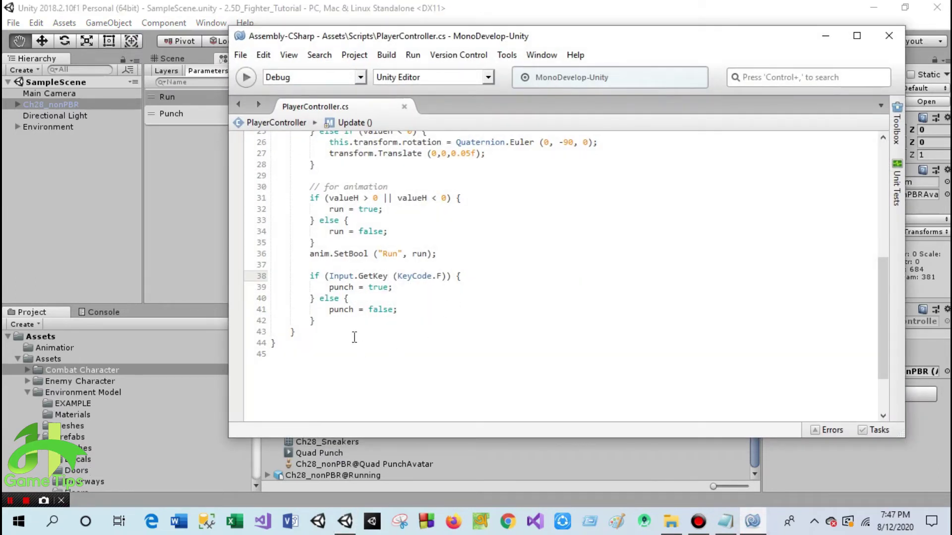
{"action": "left_click", "coordinate": [329, 325]}
{"action": "key", "text": "Return"}
Step: Add anim.SetBool ("Punch", punch); below the if/else block and save
{"action": "type", "text": "anim"}
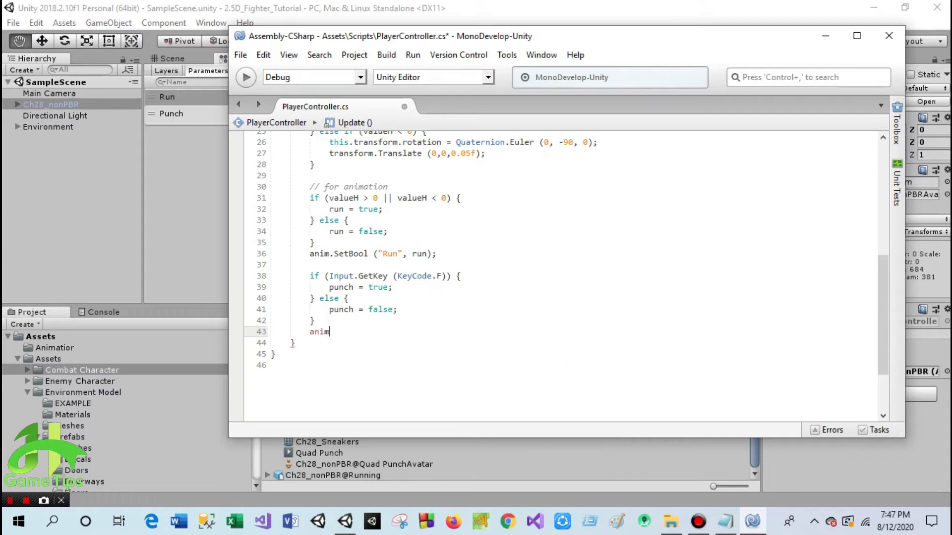
{"action": "type", "text": ".Set"}
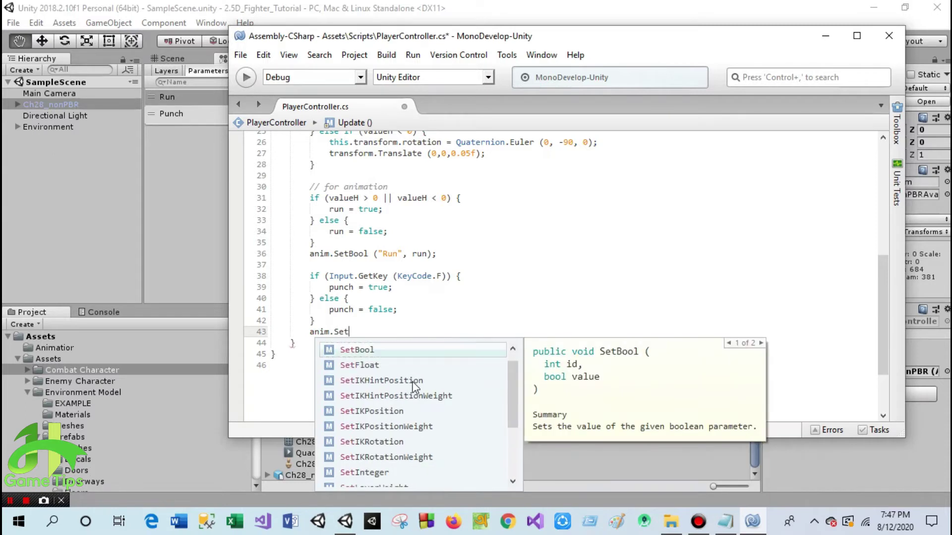
{"action": "key", "text": "Return"}
{"action": "type", "text": "\""}
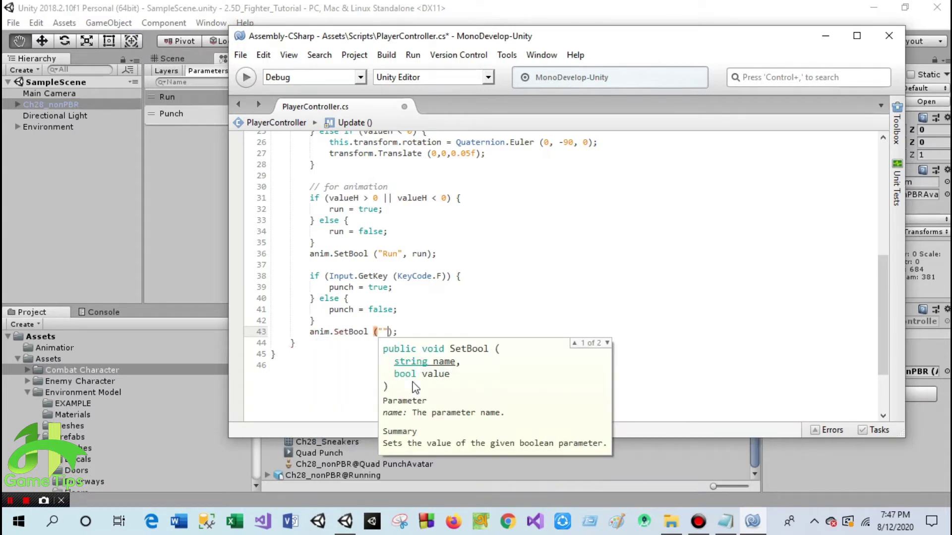
{"action": "type", "text": "unch"}
{"action": "key", "text": "Right"}
{"action": "type", "text": ", "}
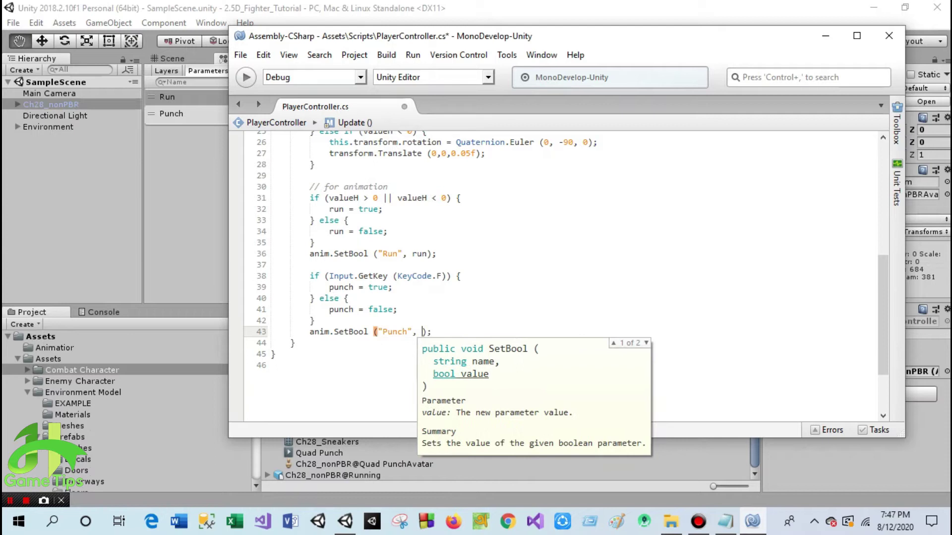
{"action": "type", "text": "pu"}
{"action": "key", "text": "Return"}
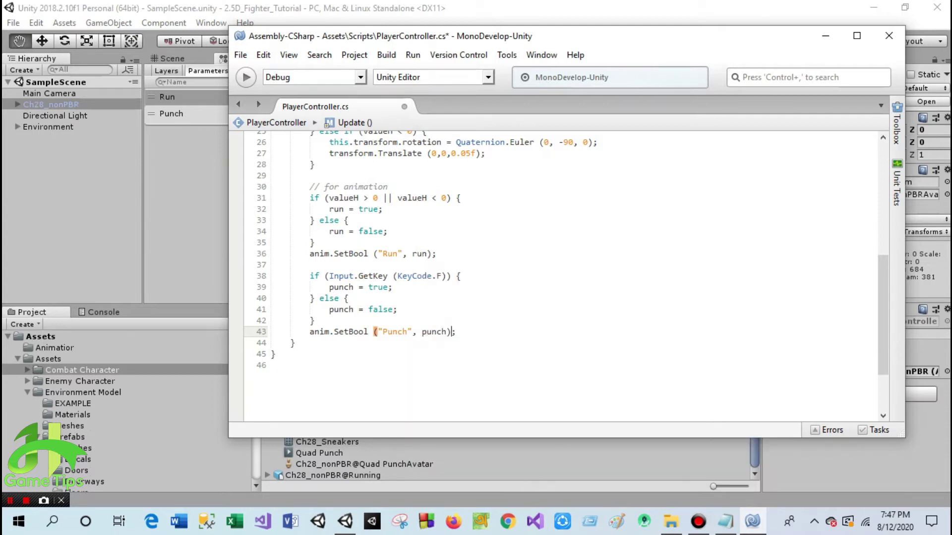
{"action": "key", "text": "ctrl+s"}
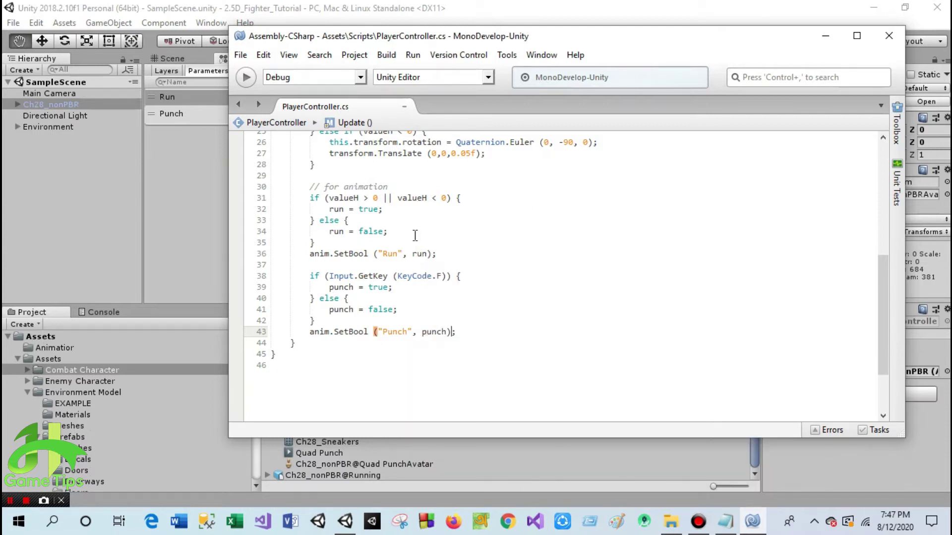
Step: Add a '// for punch animation' comment above the punch block, save, and return to Unity
{"action": "left_click", "coordinate": [343, 265]}
{"action": "key", "text": "Return"}
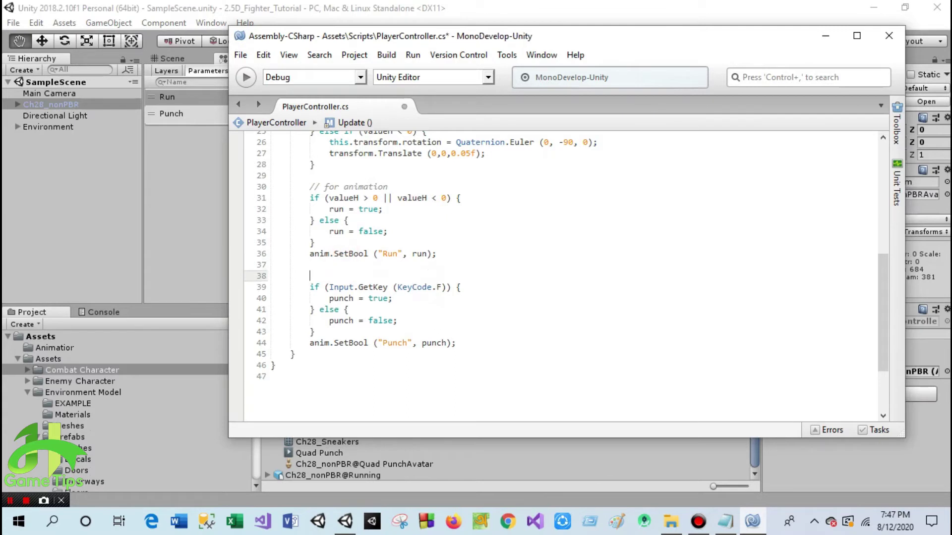
{"action": "key", "text": "Return"}
{"action": "type", "text": "for punch animab"}
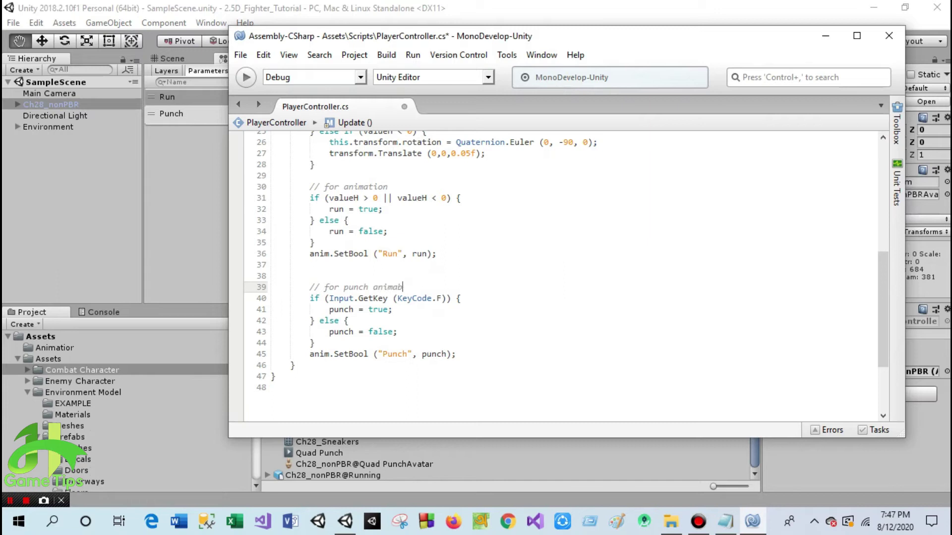
{"action": "key", "text": "ctrl+s"}
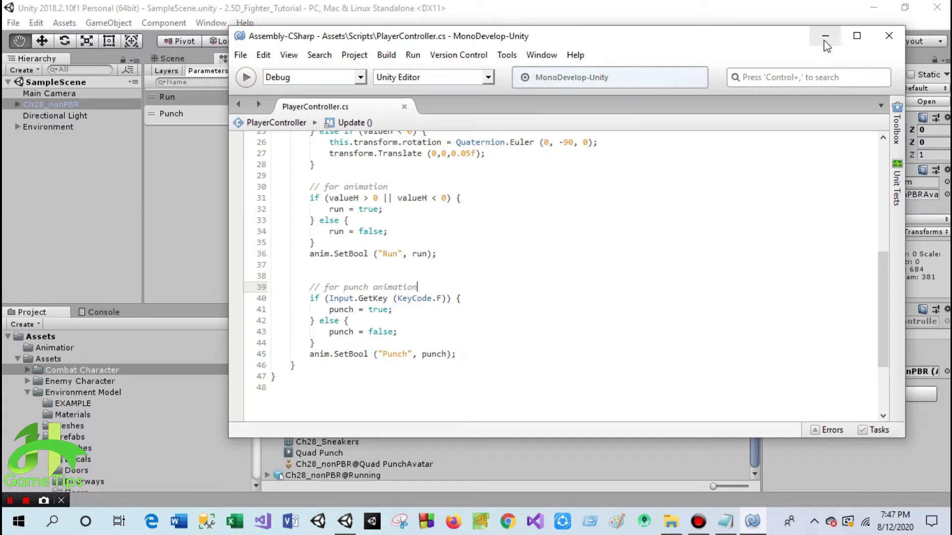
{"action": "left_click", "coordinate": [826, 36]}
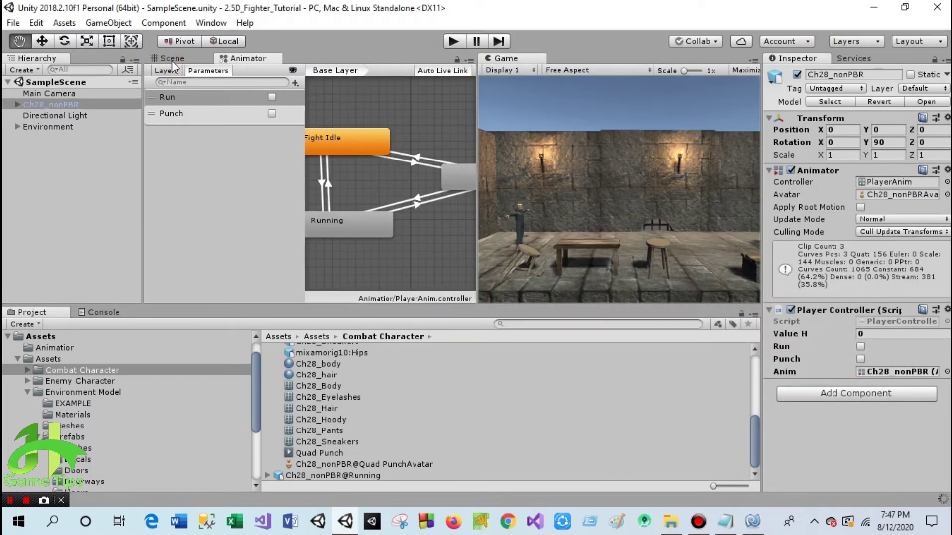
Step: Play-test running right, left, and right, then punch while watching Punch toggle, and stop
{"action": "left_click", "coordinate": [172, 59]}
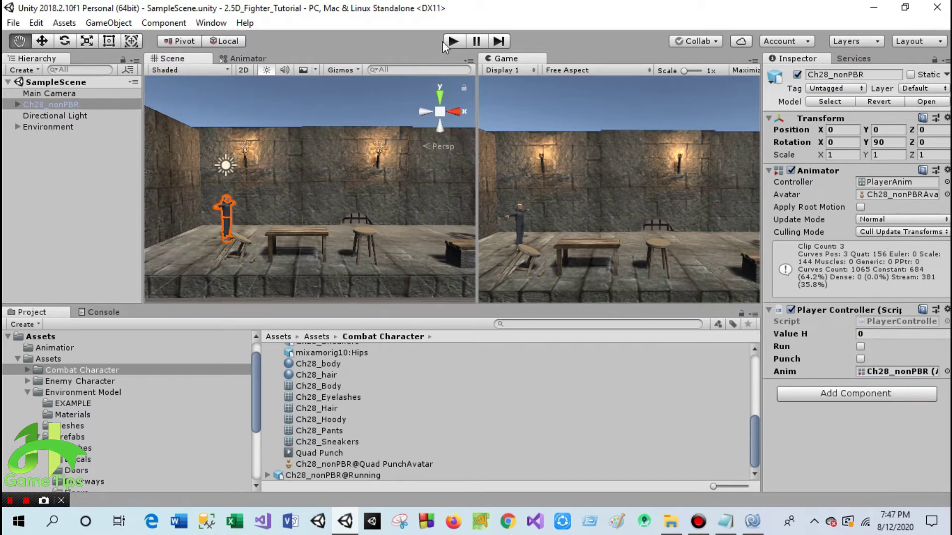
{"action": "left_click", "coordinate": [452, 41]}
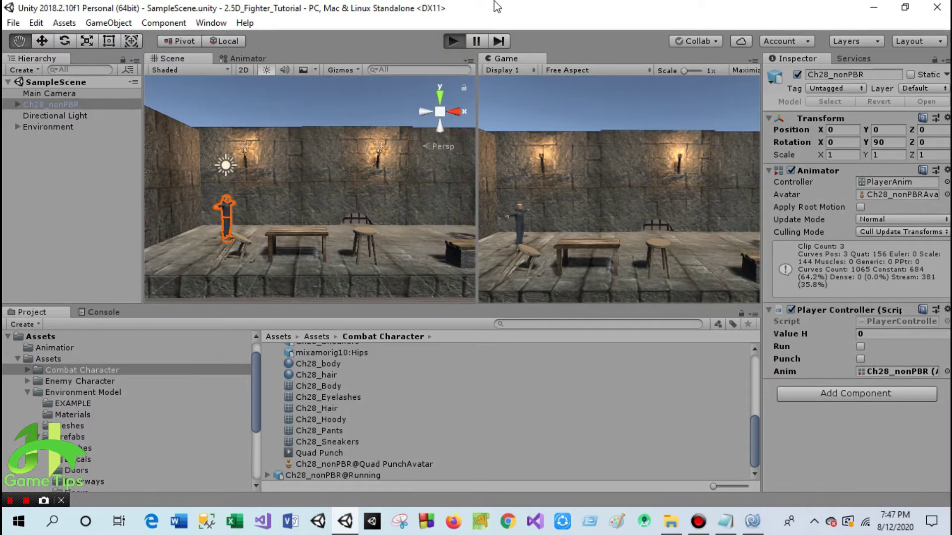
{"action": "key", "text": "Right"}
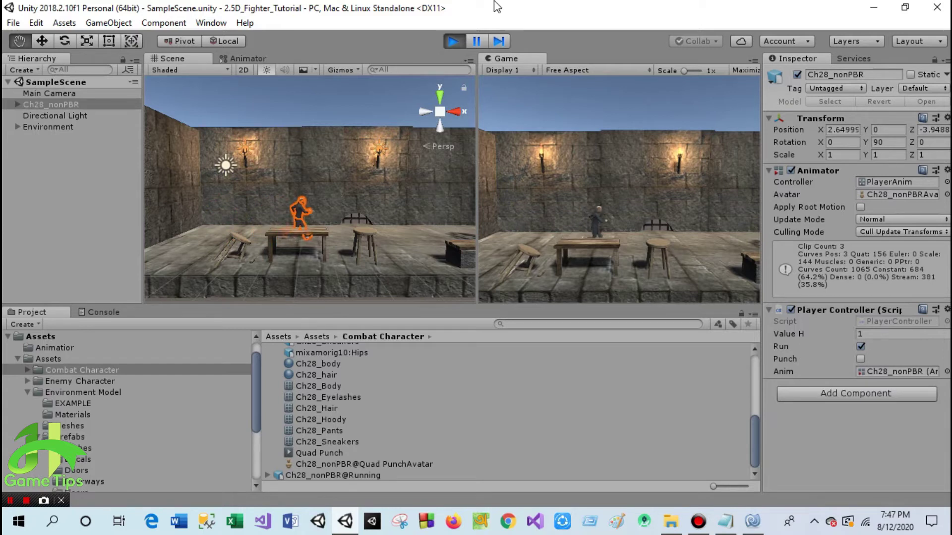
{"action": "key", "text": "Left"}
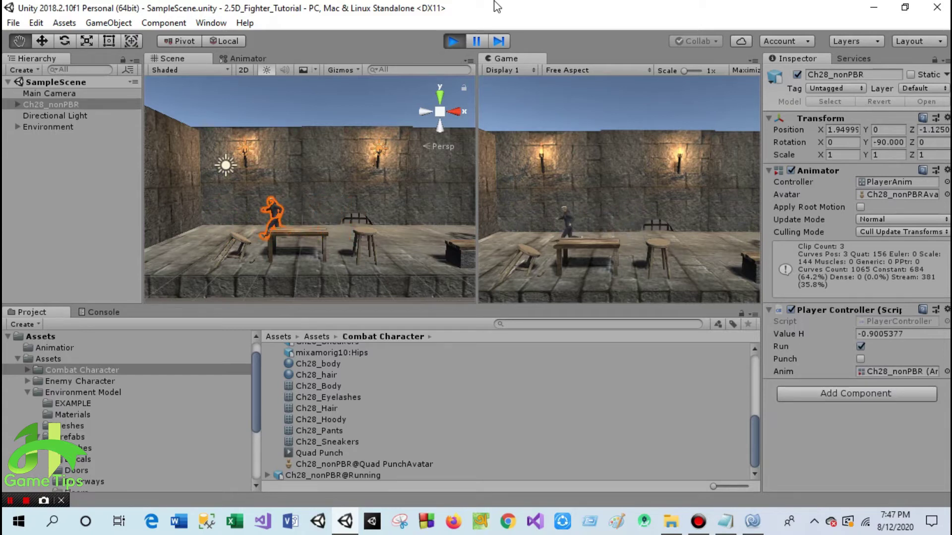
{"action": "key", "text": "Right"}
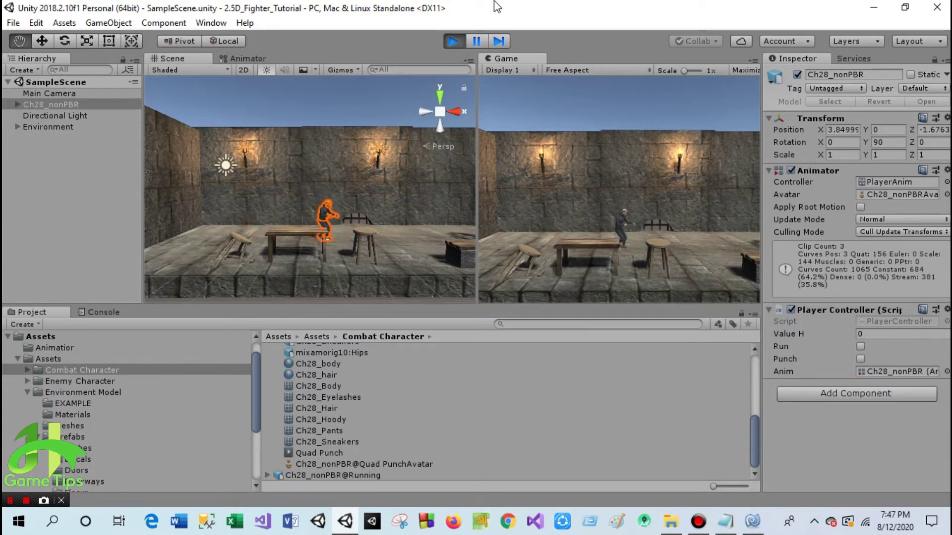
{"action": "key", "text": "space"}
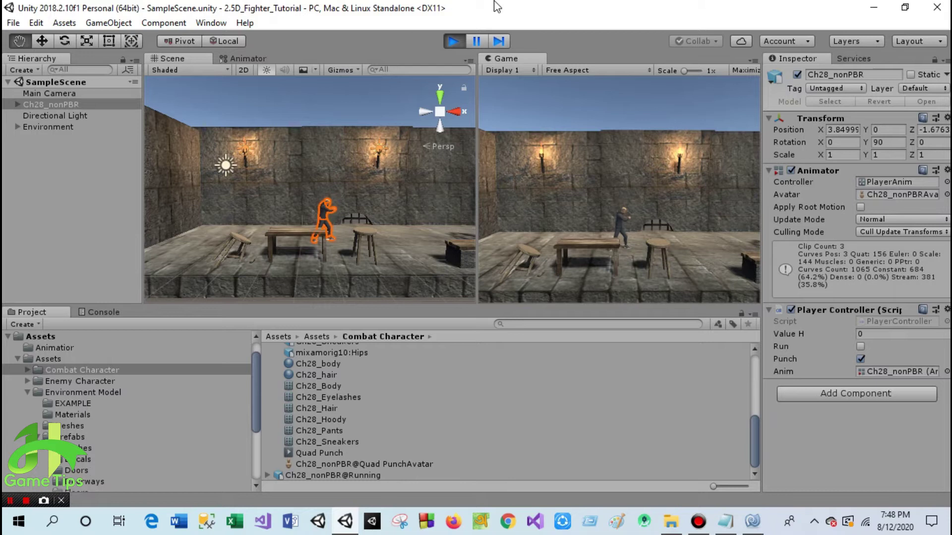
{"action": "key", "text": "space"}
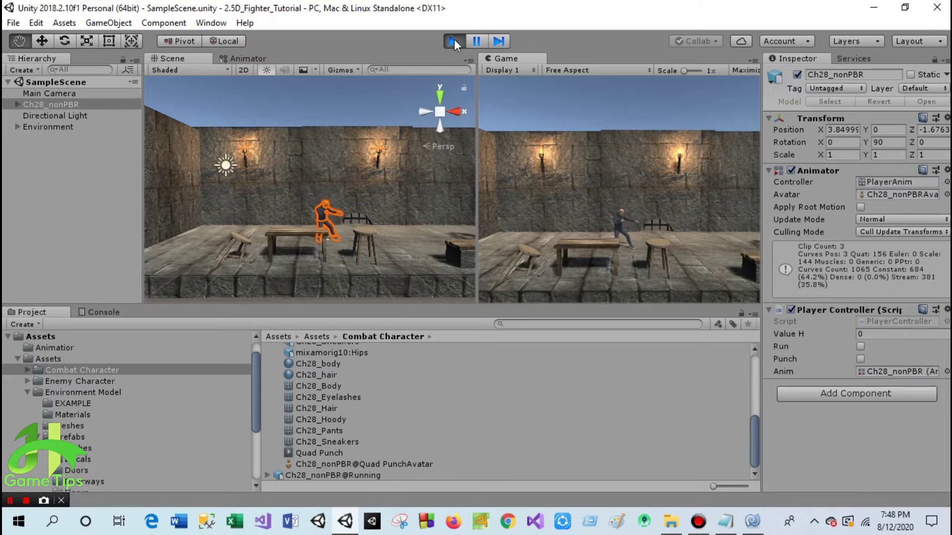
{"action": "left_click", "coordinate": [454, 40]}
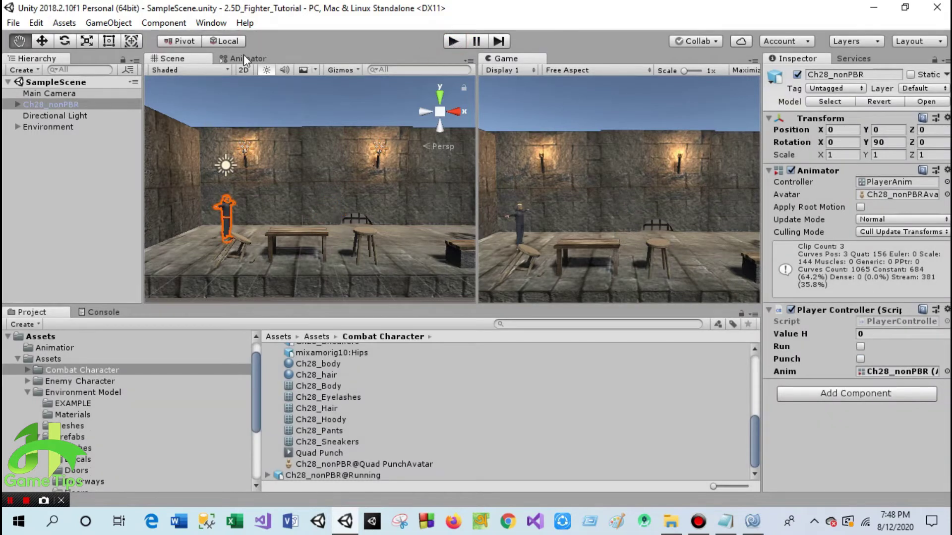
Step: Raise the Quad Punch animator state's Speed from 1 to 2 and save the scene
{"action": "left_click", "coordinate": [243, 56]}
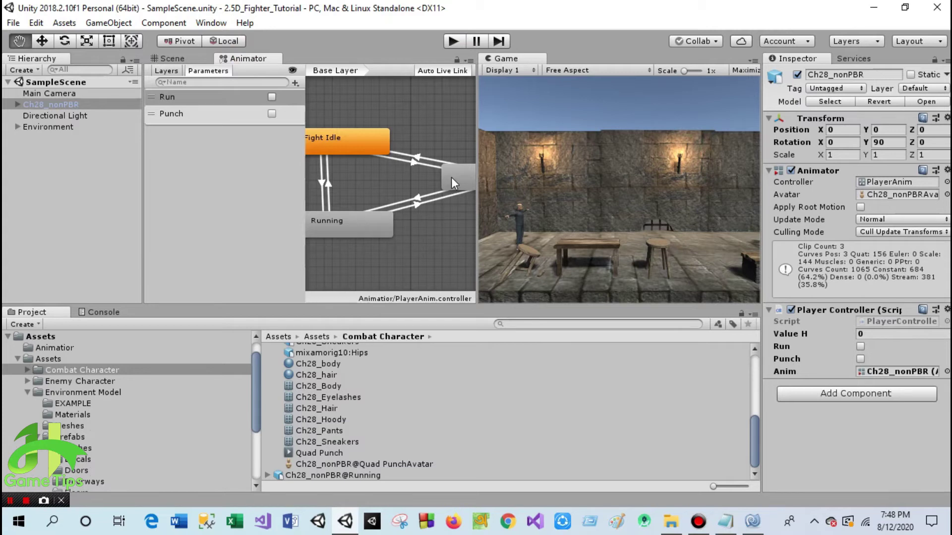
{"action": "middle_click_drag", "start_coordinate": [452, 231], "coordinate": [416, 231]}
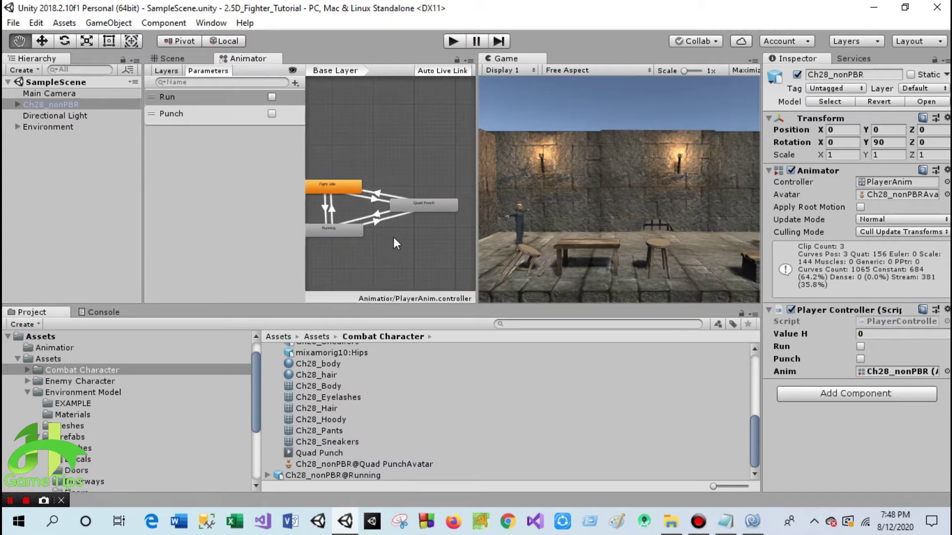
{"action": "left_click", "coordinate": [421, 166]}
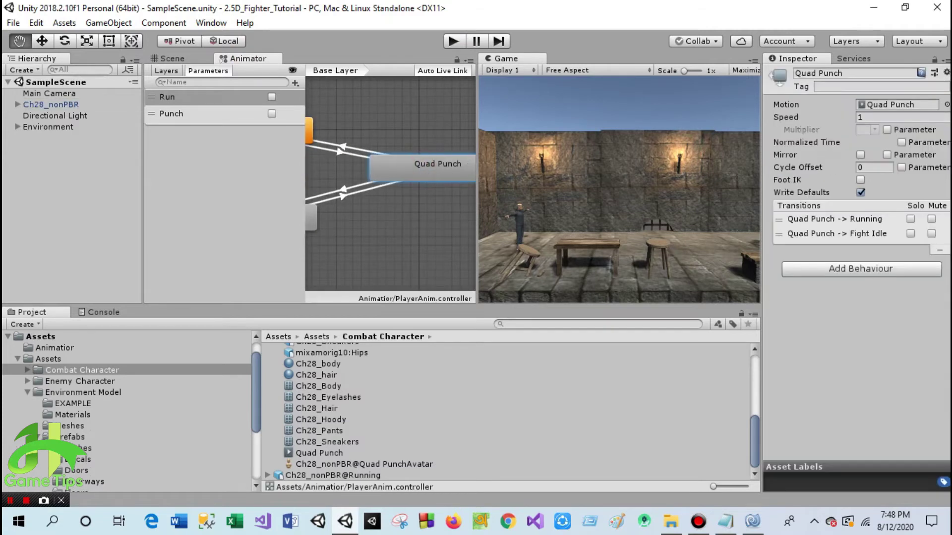
{"action": "left_click", "coordinate": [864, 117]}
{"action": "type", "text": "2"}
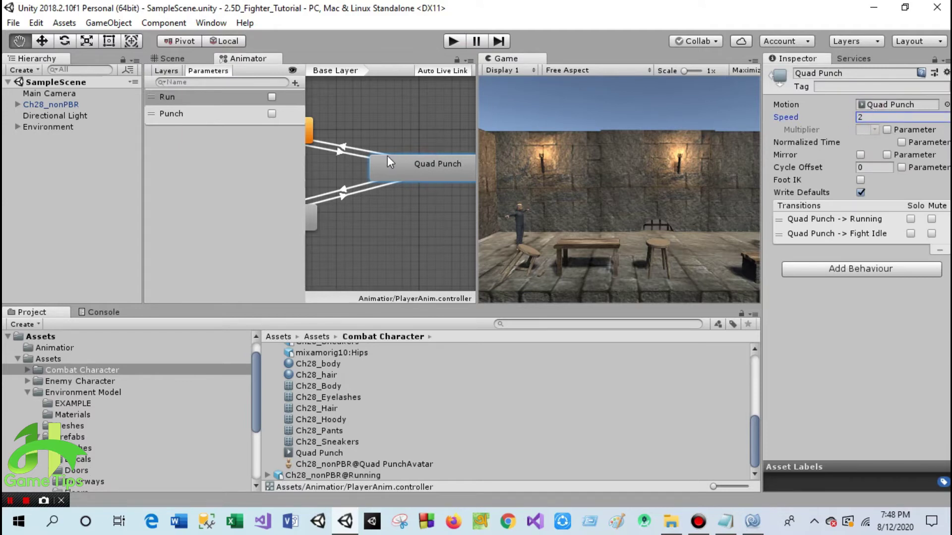
{"action": "left_click", "coordinate": [191, 58]}
{"action": "left_click", "coordinate": [14, 23]}
{"action": "left_click", "coordinate": [46, 74]}
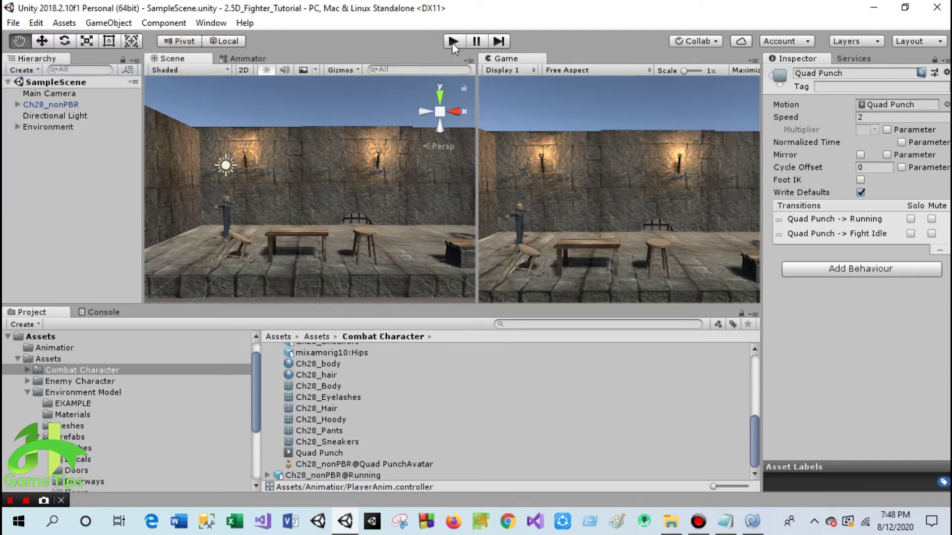
Step: Play the scene, run the character left and right past the table several times, then stop
{"action": "left_click", "coordinate": [452, 42]}
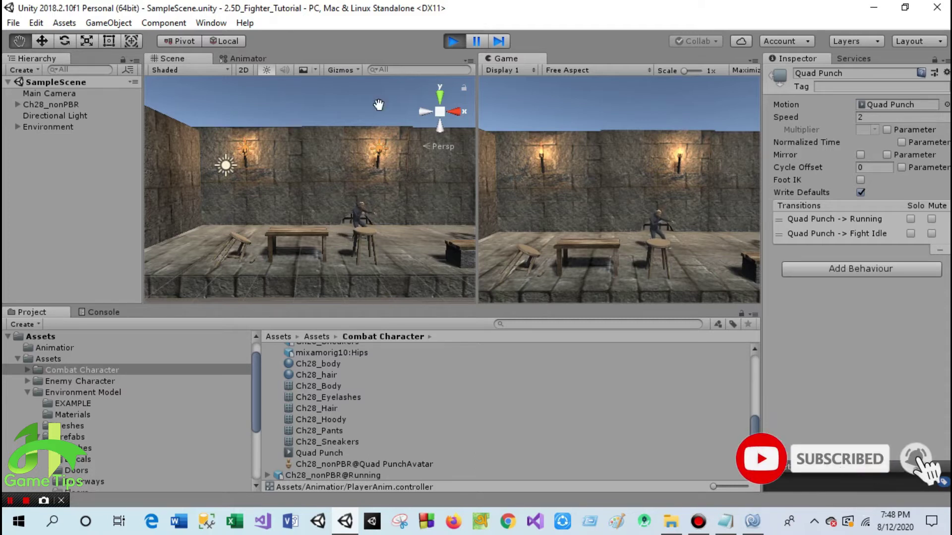
{"action": "scroll", "coordinate": [362, 253], "scroll_direction": "up", "scroll_amount": 2}
{"action": "scroll", "coordinate": [275, 234], "scroll_direction": "up", "scroll_amount": 3}
{"action": "left_click_drag", "start_coordinate": [275, 234], "coordinate": [266, 285]}
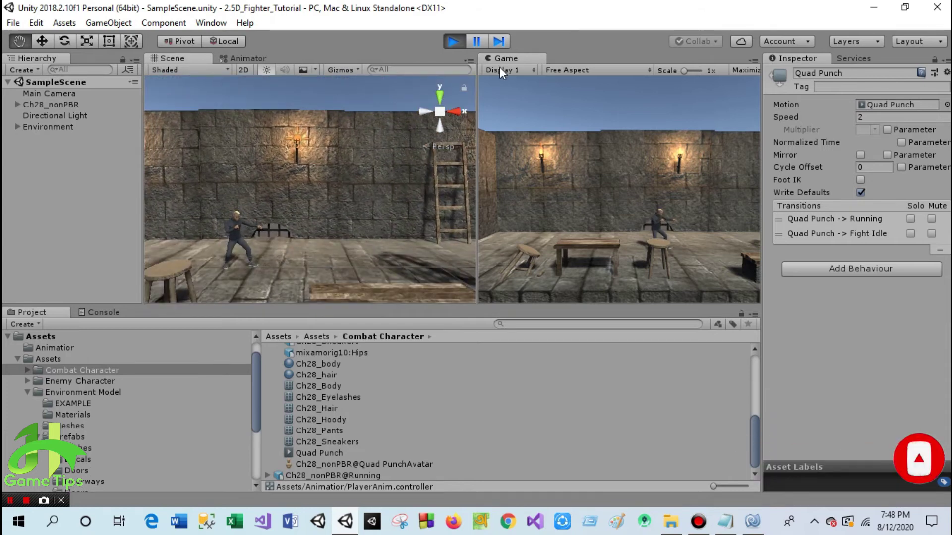
{"action": "left_click", "coordinate": [609, 169]}
{"action": "key", "text": "Left"}
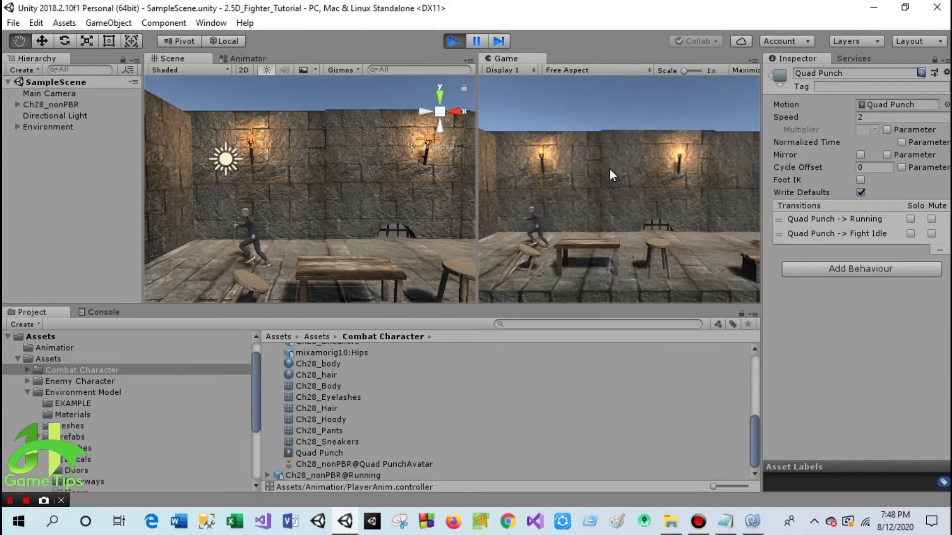
{"action": "key", "text": "Right"}
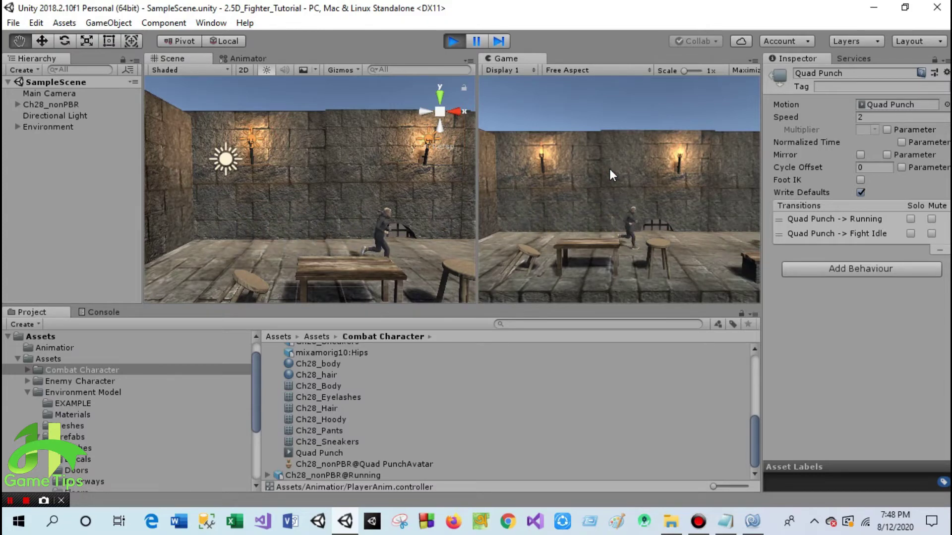
{"action": "key", "text": "Left"}
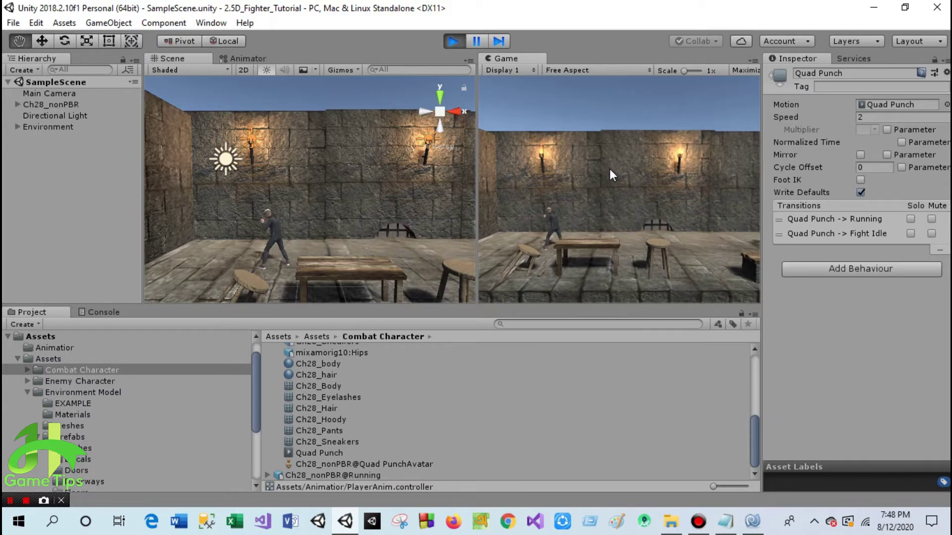
{"action": "key", "text": "Right"}
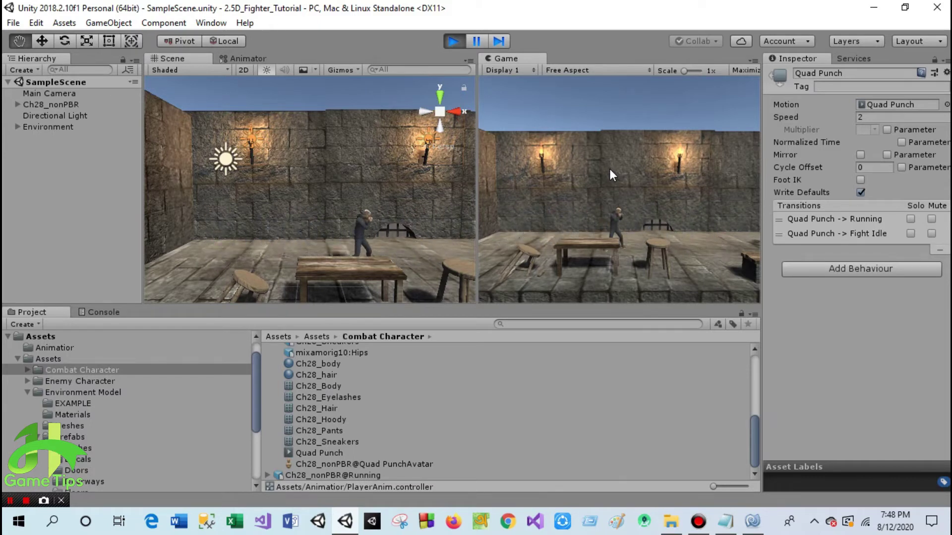
{"action": "key", "text": "Left"}
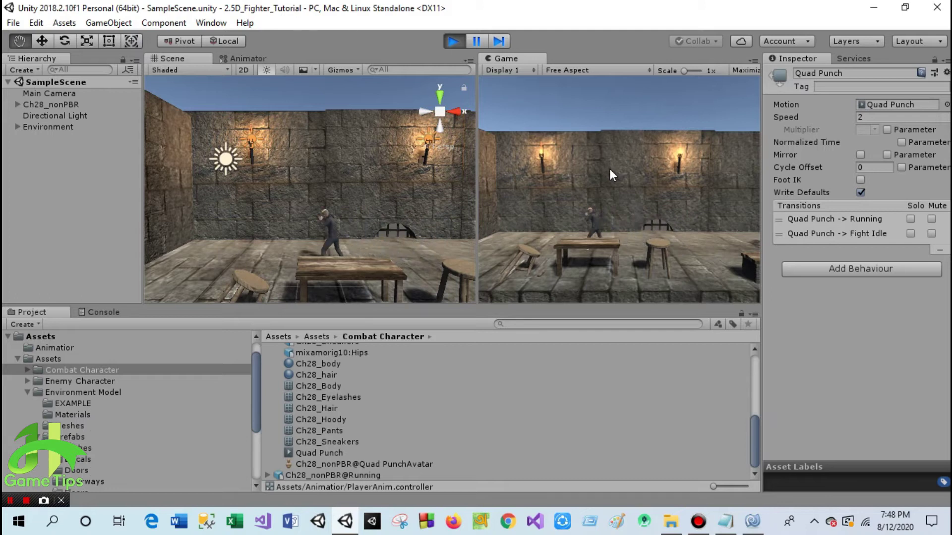
{"action": "key", "text": "Right"}
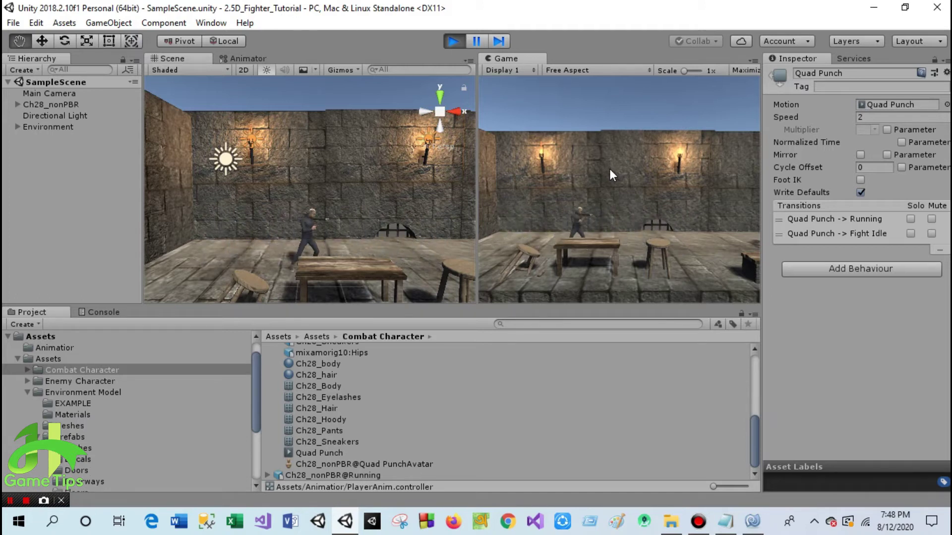
{"action": "left_click", "coordinate": [454, 41]}
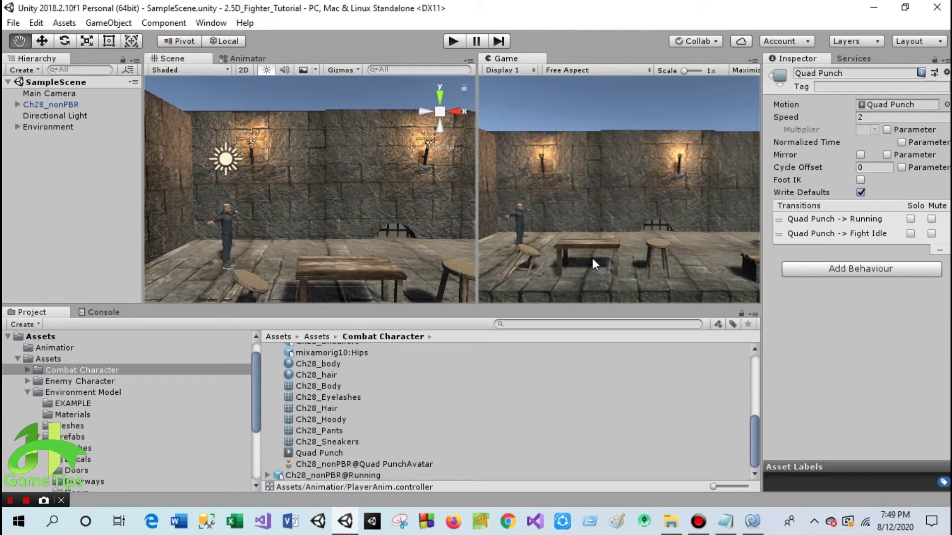
Step: Make the line 21 comment read '// for player rotation and movement' and save PlayerController.cs
{"action": "left_click", "coordinate": [752, 522]}
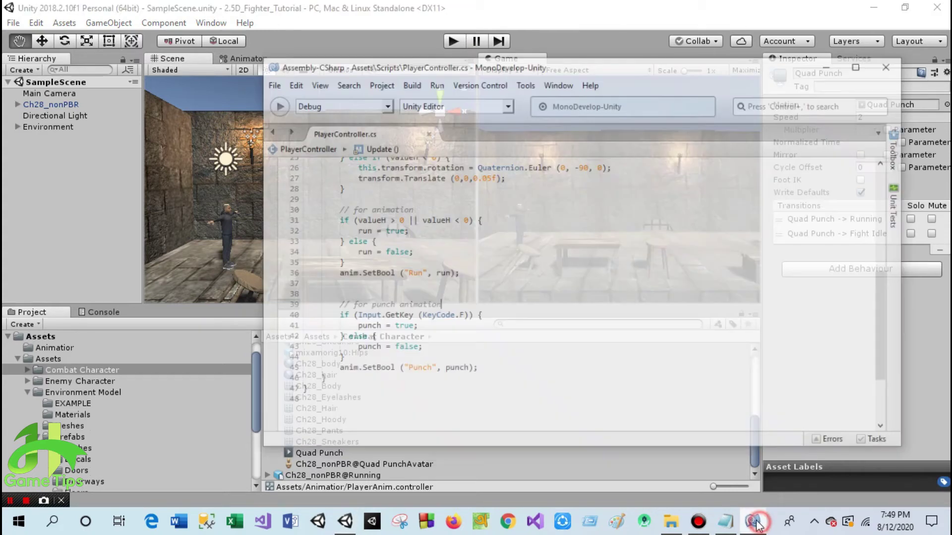
{"action": "scroll", "coordinate": [421, 284], "scroll_direction": "up", "scroll_amount": 3}
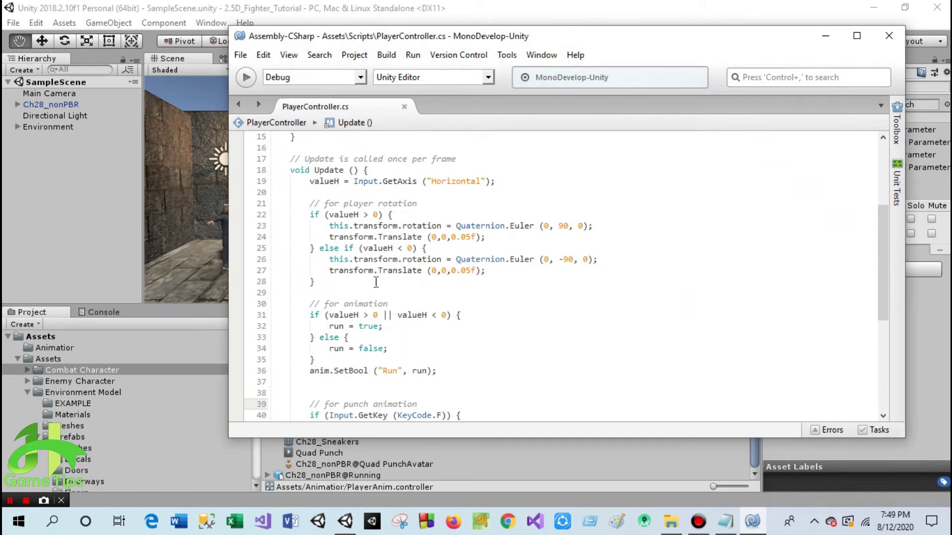
{"action": "scroll", "coordinate": [323, 316], "scroll_direction": "down", "scroll_amount": 2}
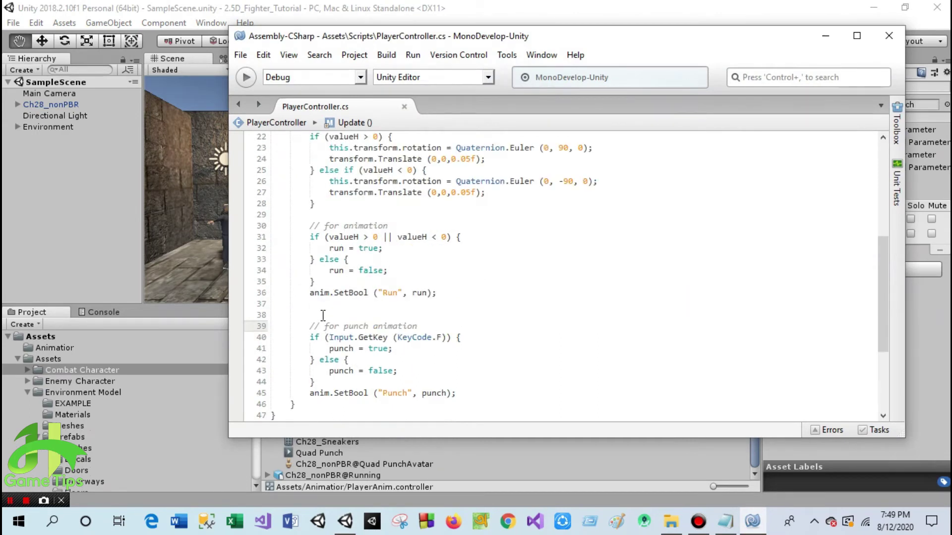
{"action": "scroll", "coordinate": [323, 316], "scroll_direction": "up", "scroll_amount": 2}
{"action": "type", "text": "// for player rotation and movement"}
{"action": "left_click", "coordinate": [422, 203]}
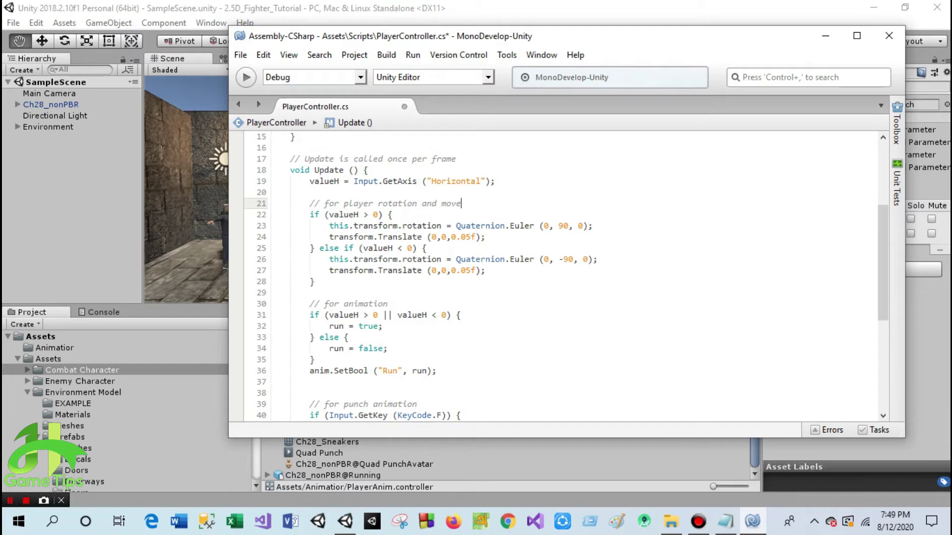
{"action": "key", "text": "ctrl+s"}
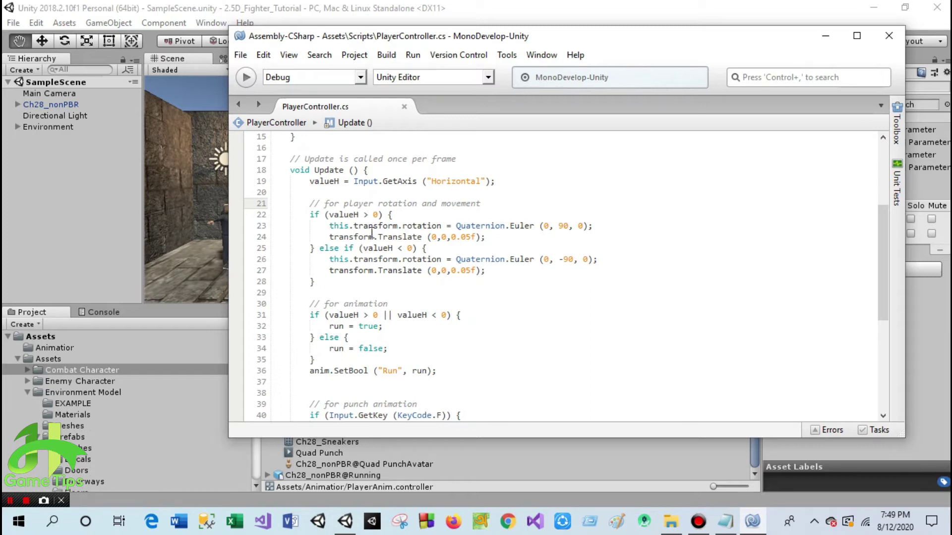
{"action": "mouse_move", "coordinate": [377, 224]}
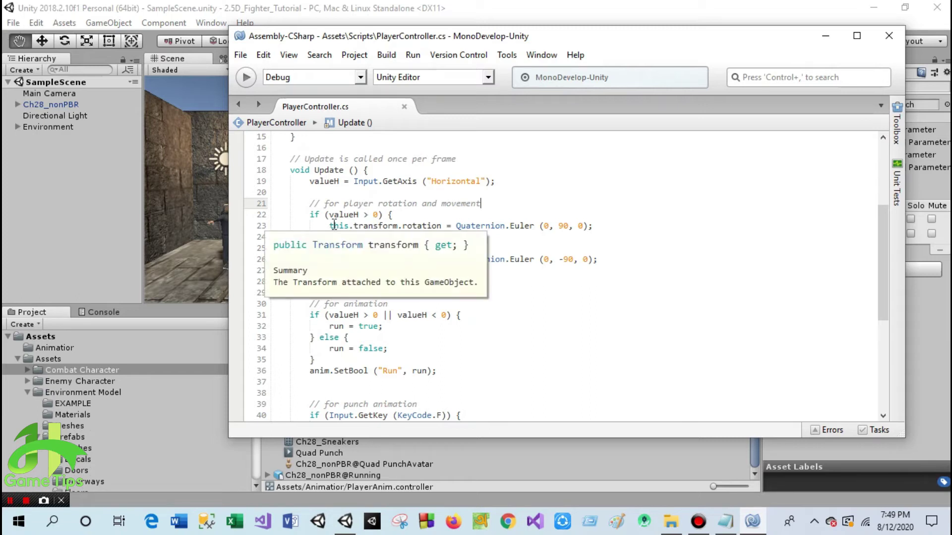
Step: Try adding '&& punch == false' to the rightward condition, then delete it again
{"action": "left_click", "coordinate": [378, 216]}
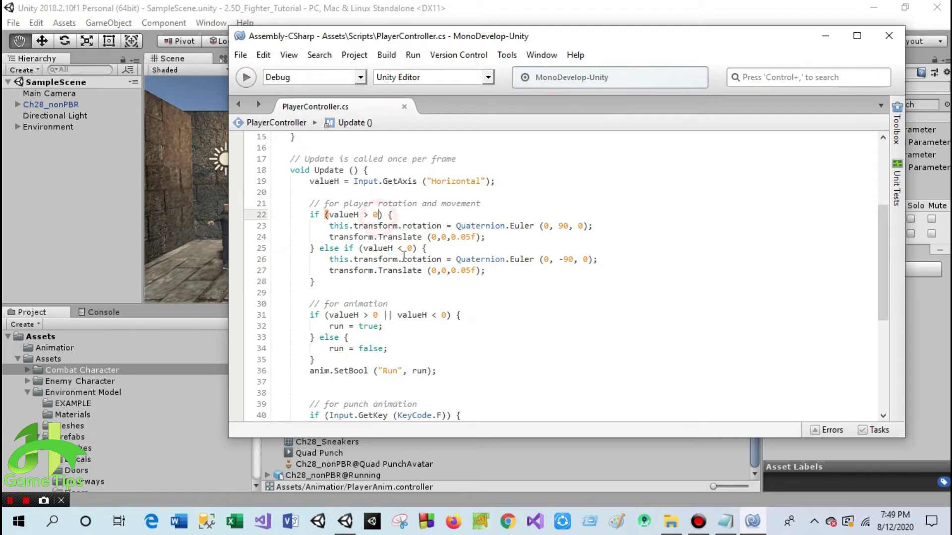
{"action": "type", "text": "&& "}
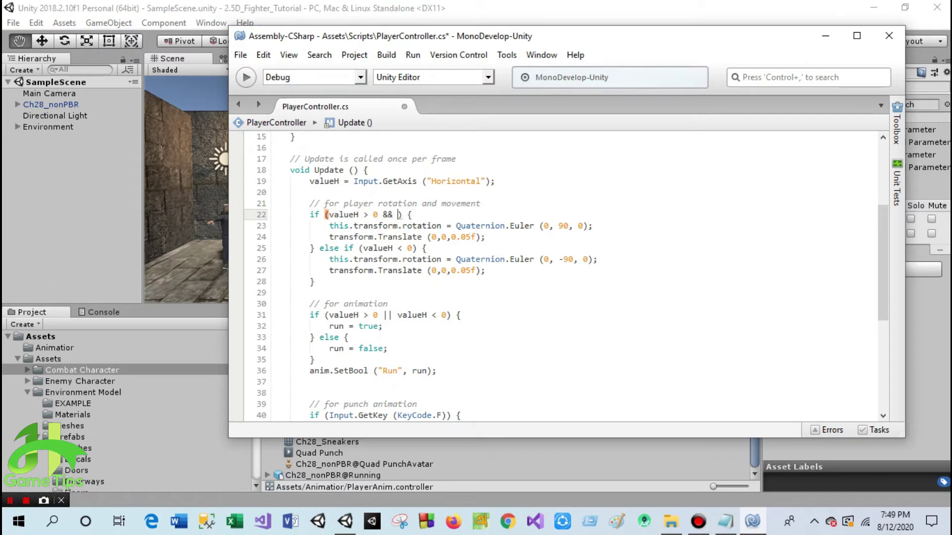
{"action": "type", "text": "p"}
{"action": "key", "text": "Return"}
{"action": "type", "text": "== "}
{"action": "type", "text": "fal"}
{"action": "key", "text": "Return"}
{"action": "left_click", "coordinate": [383, 214], "text": "shift"}
{"action": "key", "text": "BackSpace"}
{"action": "key", "text": "BackSpace"}
Step: Add an empty 'if (punch == false) { }' block after the rightward rotation line
{"action": "left_click", "coordinate": [600, 225]}
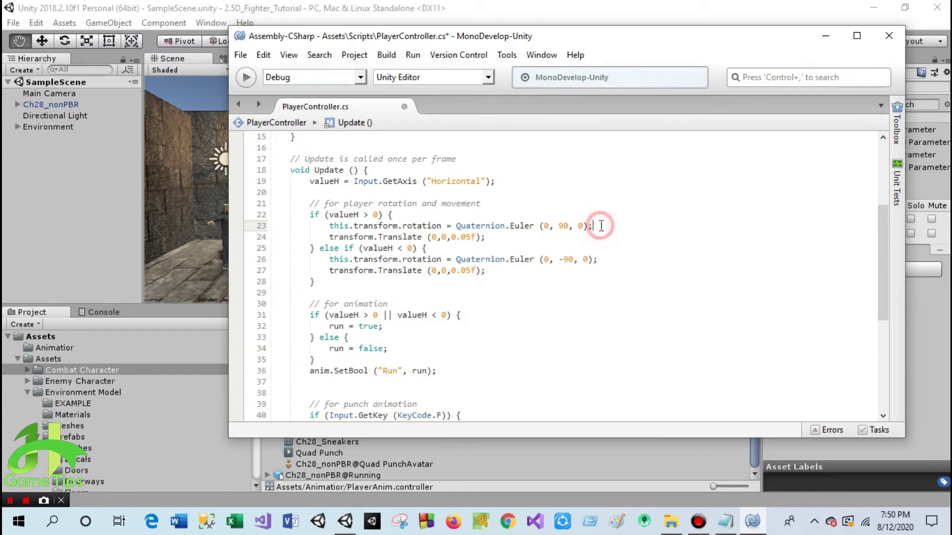
{"action": "key", "text": "Return"}
{"action": "type", "text": "if"}
{"action": "key", "text": "Escape"}
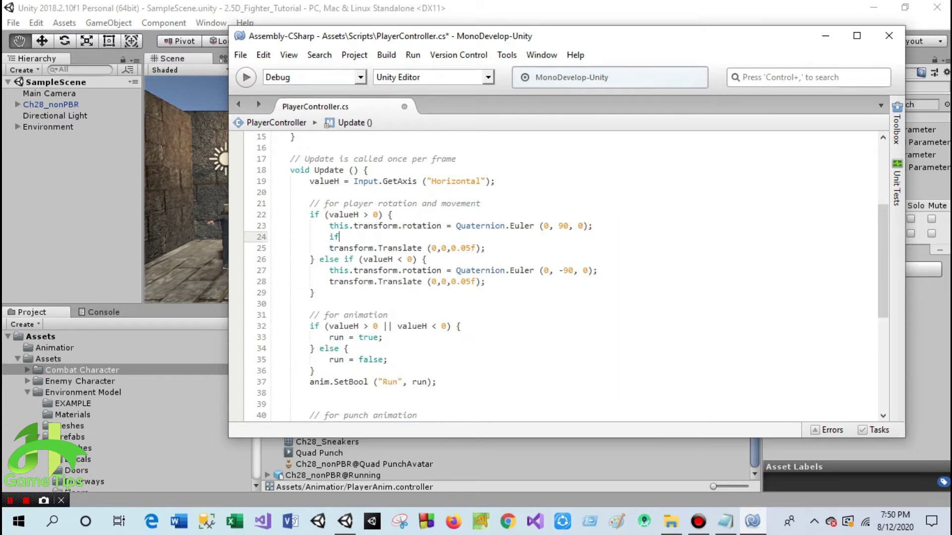
{"action": "type", "text": "("}
{"action": "type", "text": "pu"}
{"action": "key", "text": "Return"}
{"action": "type", "text": "== "}
{"action": "type", "text": "false)"}
{"action": "type", "text": " {"}
{"action": "key", "text": "Return"}
{"action": "type", "text": "}"}
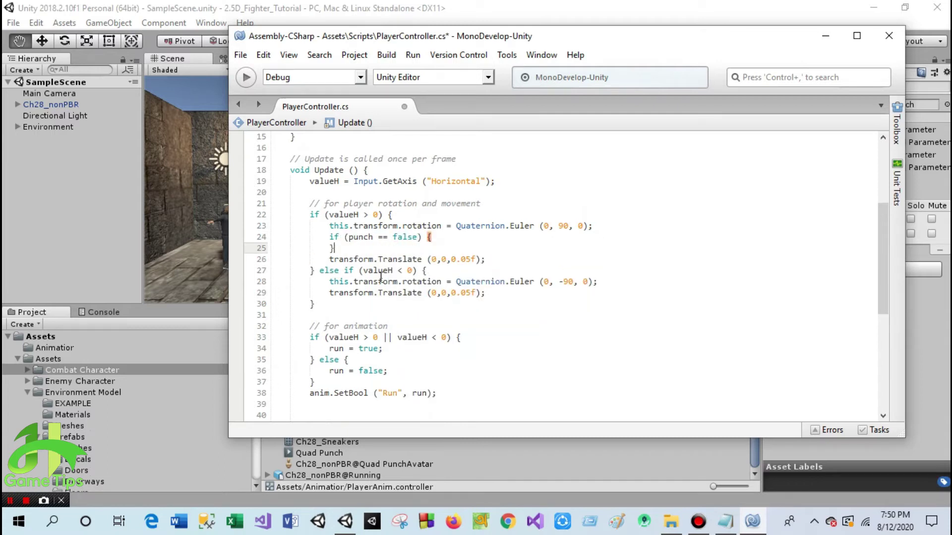
Step: Move the rightward transform.Translate statement into the punch check and remove the leftover empty line
{"action": "left_click", "coordinate": [491, 257]}
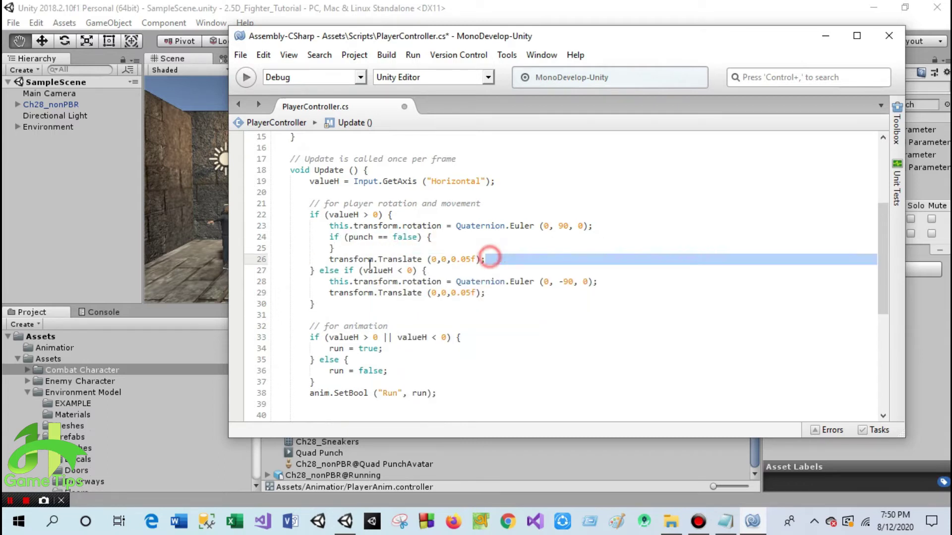
{"action": "left_click", "coordinate": [330, 260], "text": "shift"}
{"action": "key", "text": "ctrl+x"}
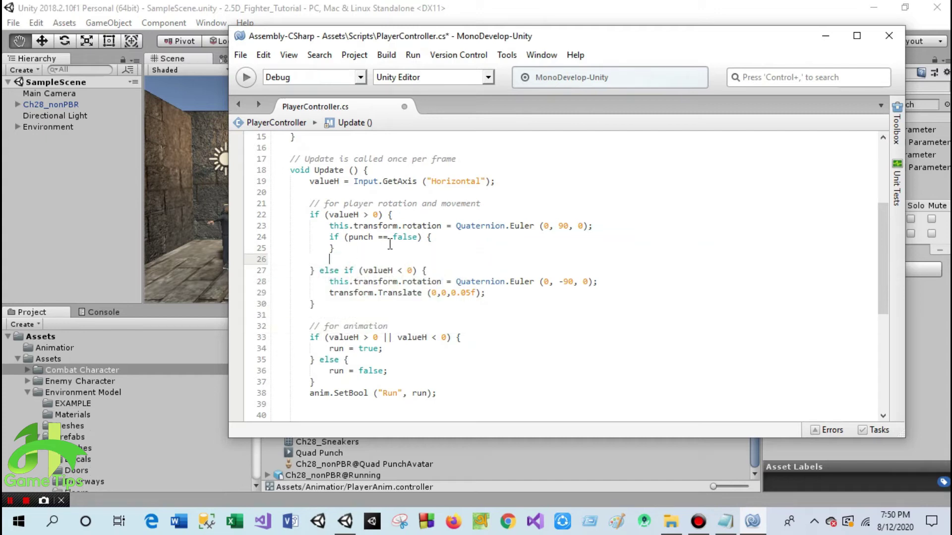
{"action": "left_click", "coordinate": [449, 237]}
{"action": "key", "text": "Return"}
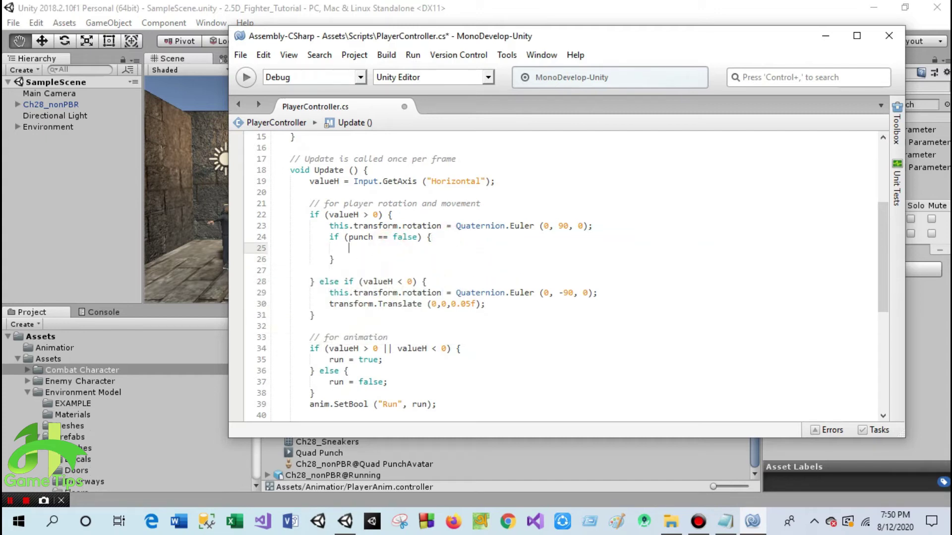
{"action": "key", "text": "ctrl+v"}
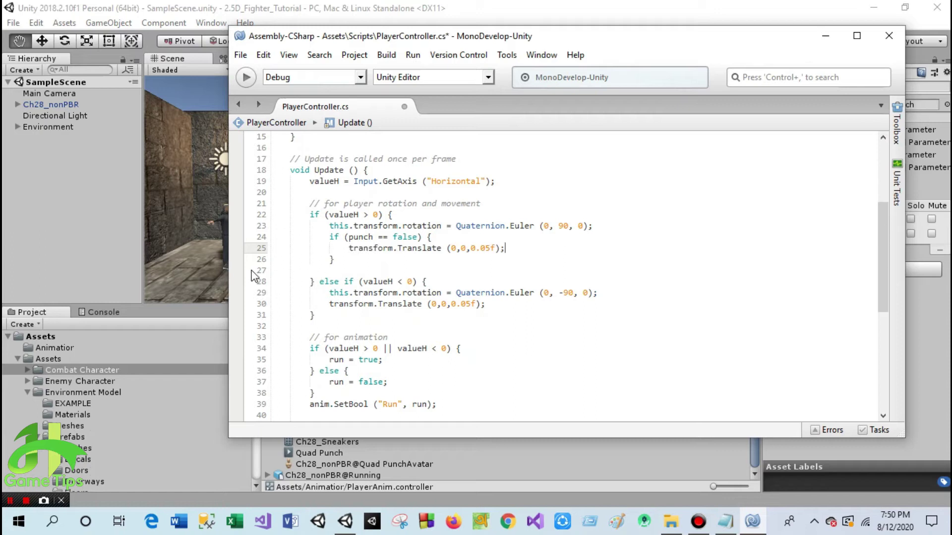
{"action": "left_click", "coordinate": [289, 261]}
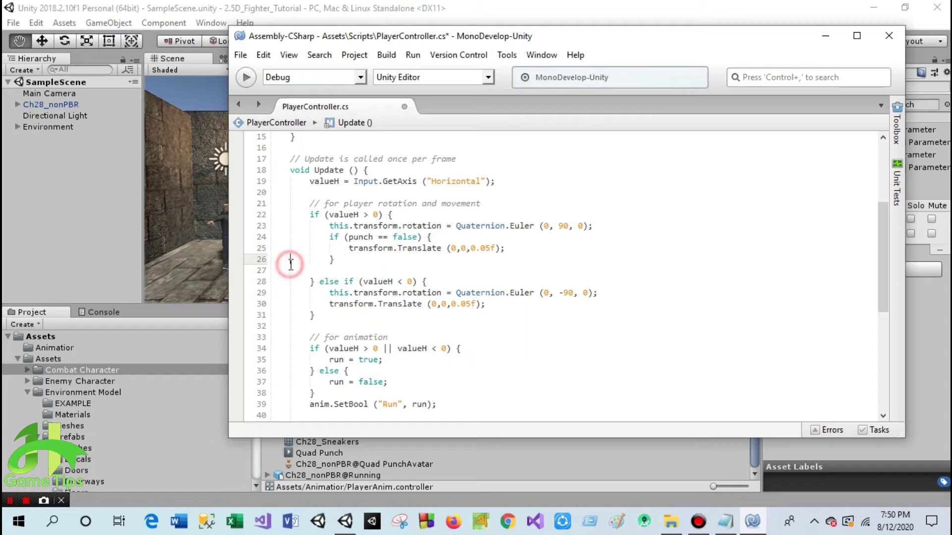
{"action": "left_click", "coordinate": [329, 270]}
{"action": "key", "text": "BackSpace"}
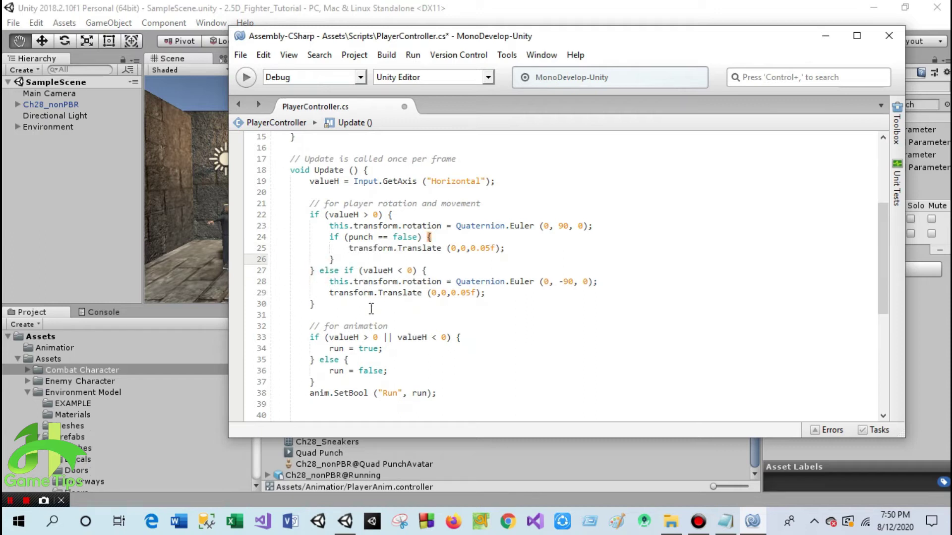
Step: Wrap the leftward transform.Translate in 'if (punch == false) { }', save, and return to Unity
{"action": "left_click", "coordinate": [605, 287]}
{"action": "key", "text": "Return"}
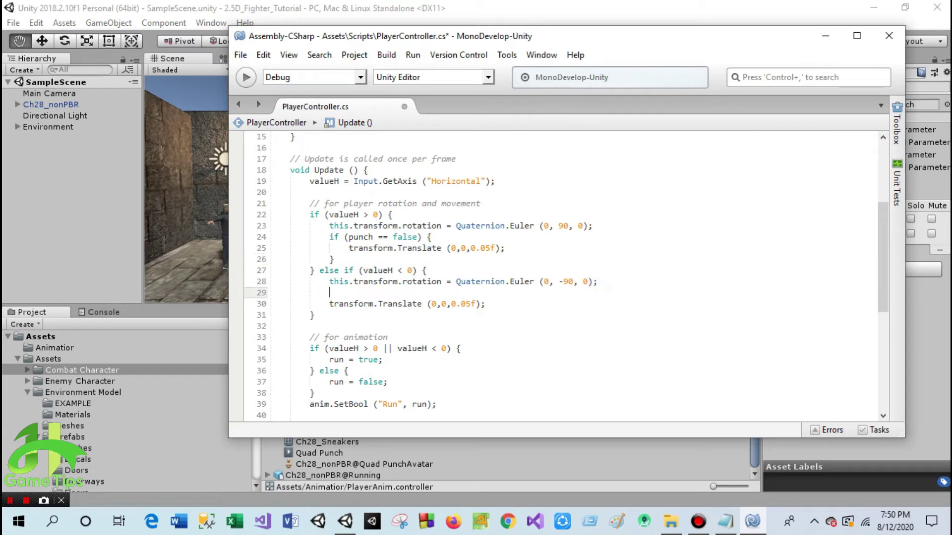
{"action": "type", "text": "if"}
{"action": "key", "text": "Escape"}
{"action": "type", "text": "()"}
{"action": "type", "text": "p"}
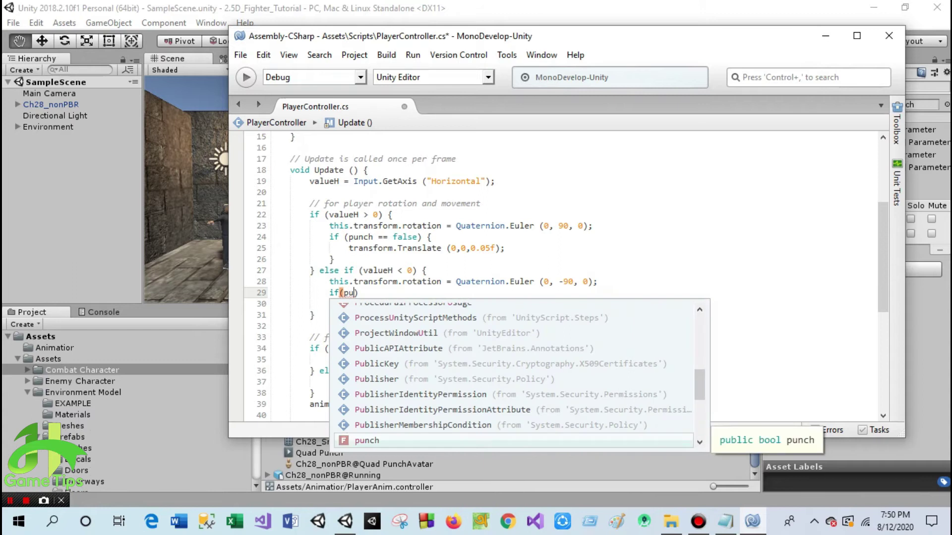
{"action": "key", "text": "Return"}
{"action": "type", "text": "== false){"}
{"action": "left_click", "coordinate": [488, 304]}
{"action": "key", "text": "Return"}
{"action": "type", "text": "}"}
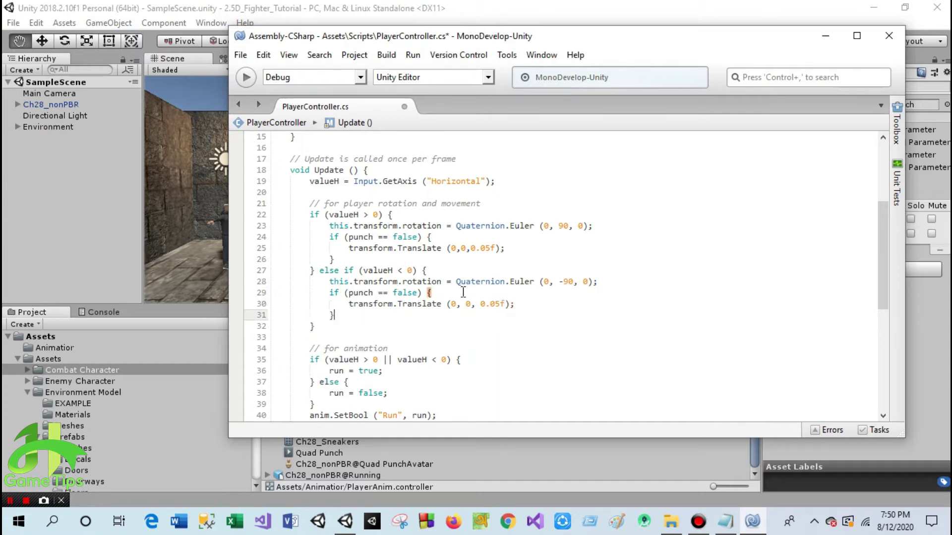
{"action": "key", "text": "ctrl+s"}
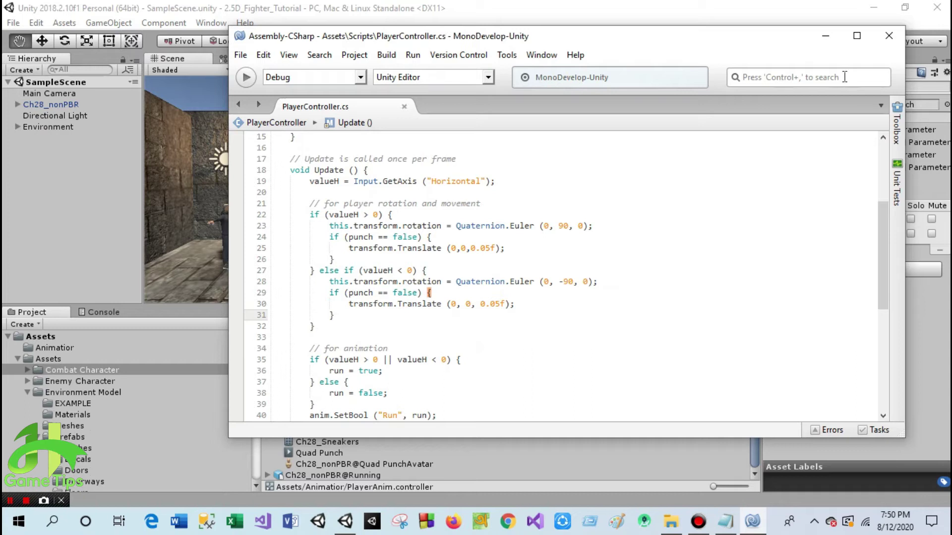
{"action": "left_click", "coordinate": [825, 36]}
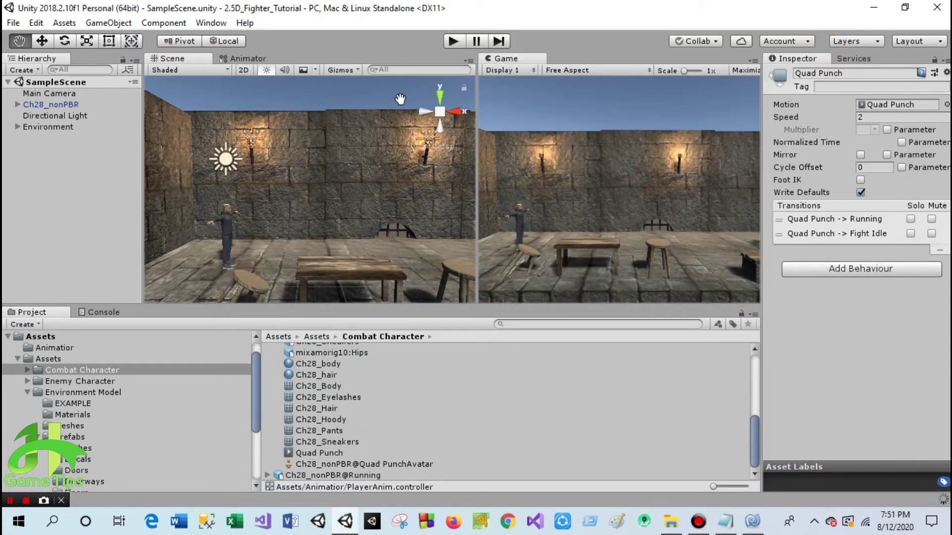
{"action": "left_click", "coordinate": [451, 41]}
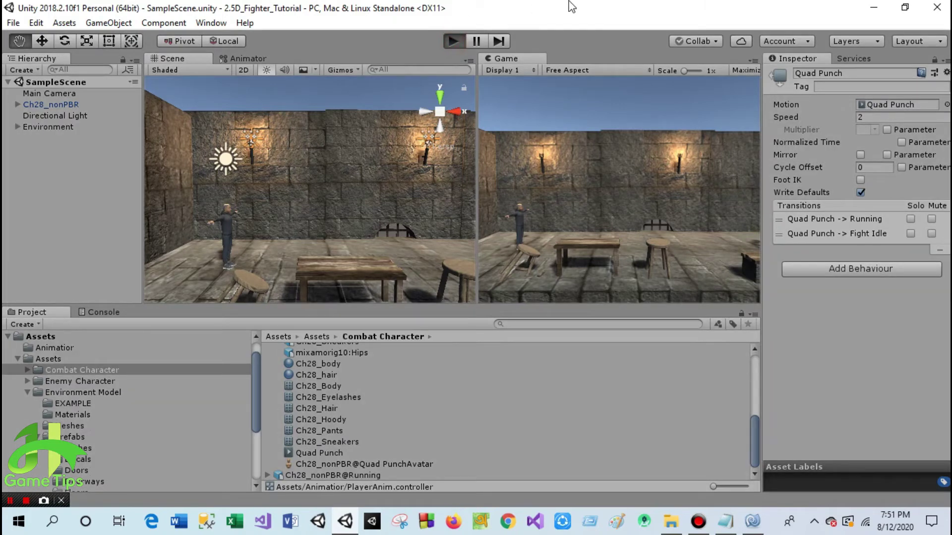
{"action": "key", "text": "Right"}
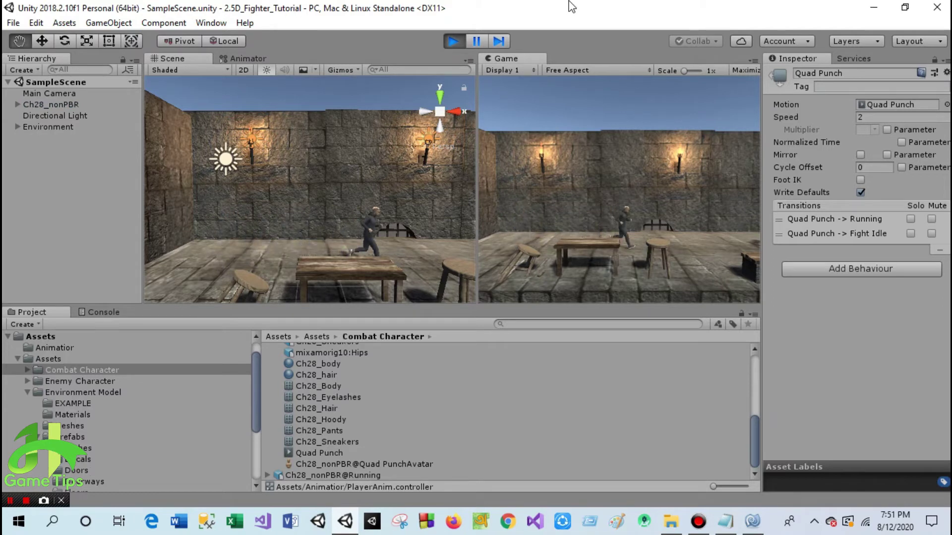
{"action": "key", "text": "Left"}
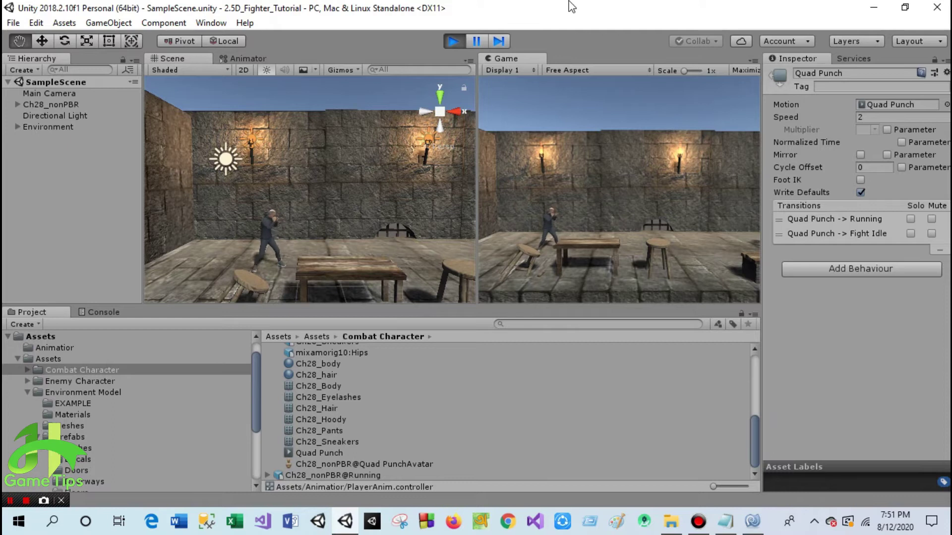
{"action": "key", "text": "Right"}
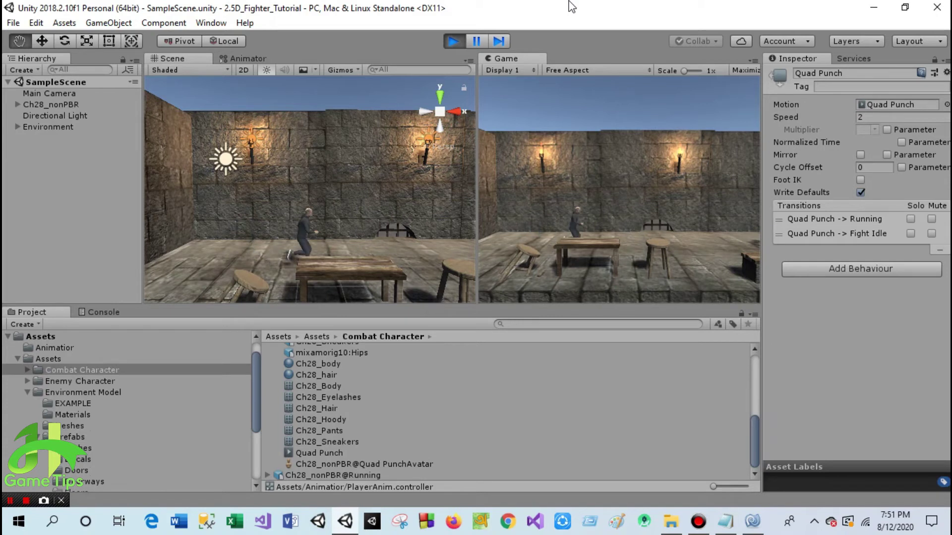
{"action": "left_click", "coordinate": [453, 37]}
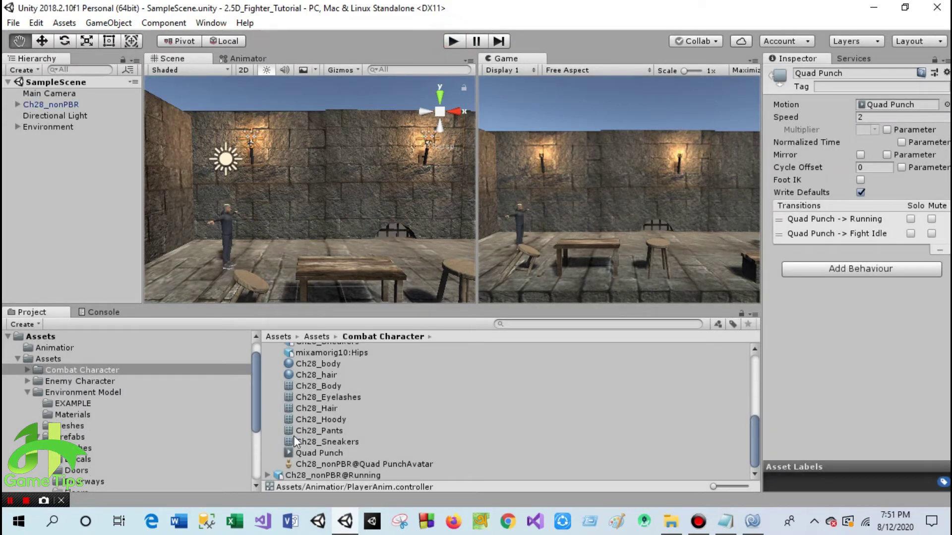
Step: Collapse Quad Punch, preview the Ch28_nonPBR@Mma Kick animation, then bring up PlayerController.cs
{"action": "scroll", "coordinate": [294, 440], "scroll_direction": "up", "scroll_amount": 3}
{"action": "left_click", "coordinate": [267, 359]}
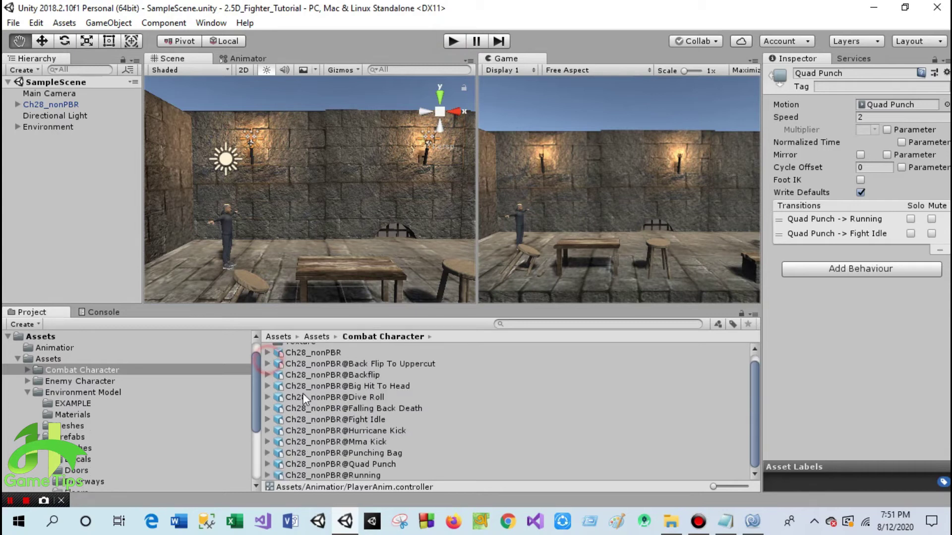
{"action": "left_click", "coordinate": [364, 444]}
{"action": "left_click", "coordinate": [770, 311]}
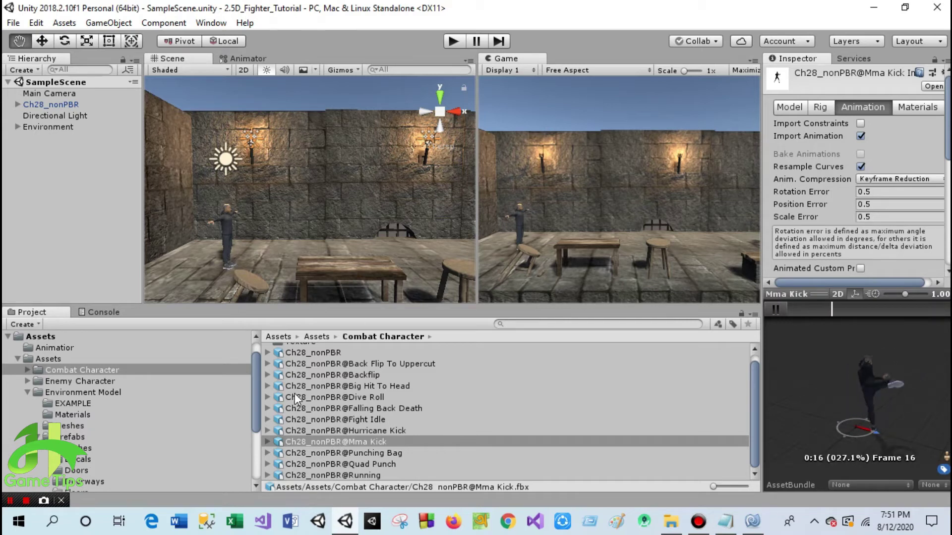
{"action": "left_click", "coordinate": [752, 521]}
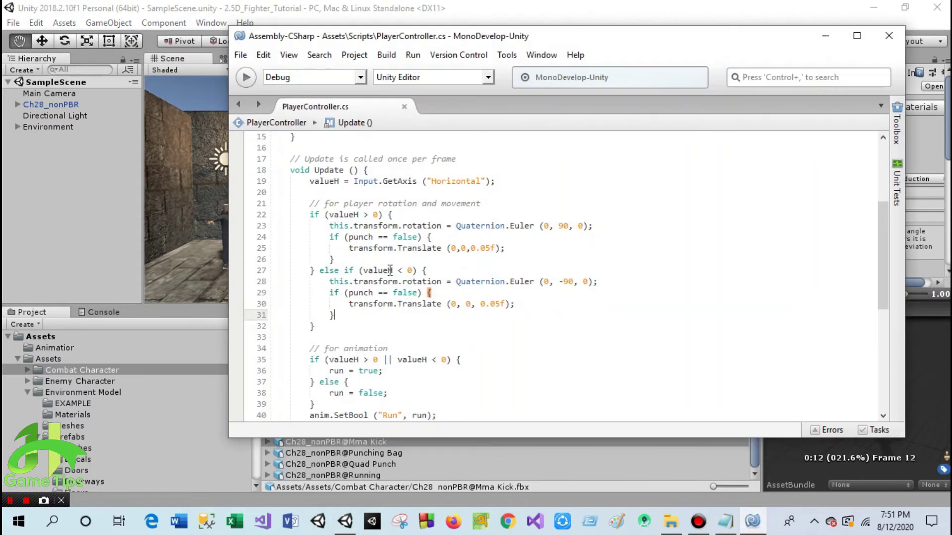
Step: Declare a public bool kick on a new line below the punch declaration
{"action": "left_click", "coordinate": [396, 225]}
{"action": "key", "text": "Return"}
{"action": "type", "text": "public bo"}
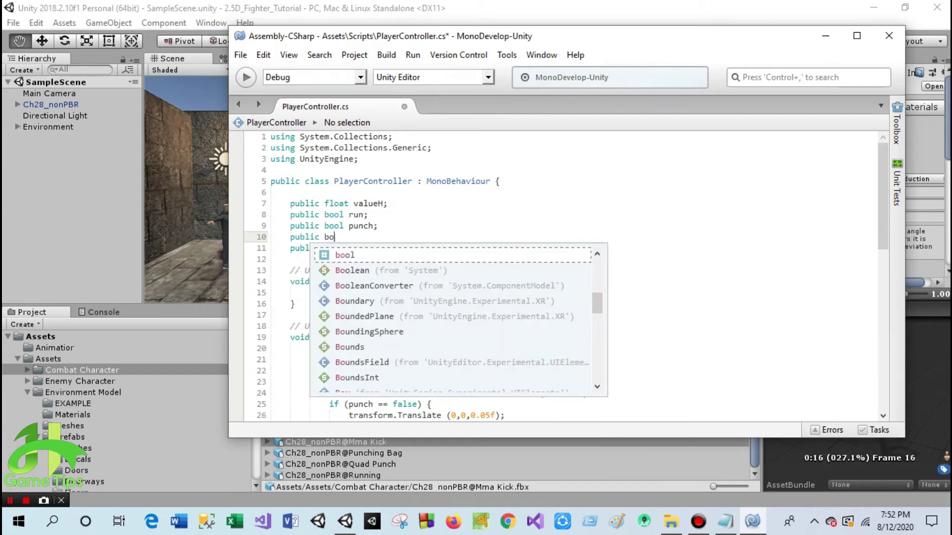
{"action": "key", "text": "Escape"}
{"action": "type", "text": "ol kick"}
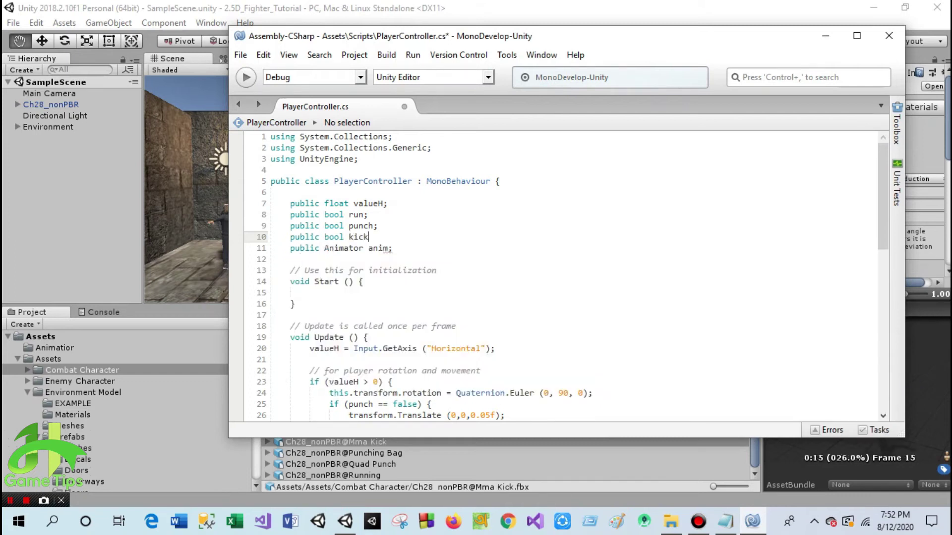
Step: Below the punch SetBool line, add a '// for kick animation' comment and if (Input.GetKey(KeyCode.K))
{"action": "scroll", "coordinate": [392, 290], "scroll_direction": "down", "scroll_amount": 2}
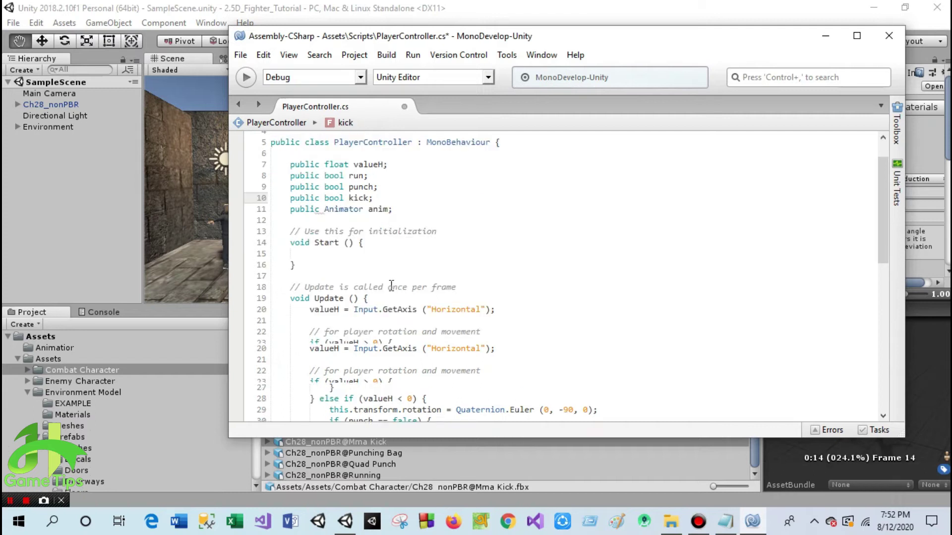
{"action": "scroll", "coordinate": [391, 290], "scroll_direction": "down", "scroll_amount": 5}
{"action": "scroll", "coordinate": [391, 291], "scroll_direction": "down", "scroll_amount": 3}
{"action": "scroll", "coordinate": [392, 291], "scroll_direction": "down", "scroll_amount": 2}
{"action": "scroll", "coordinate": [391, 290], "scroll_direction": "down", "scroll_amount": 1}
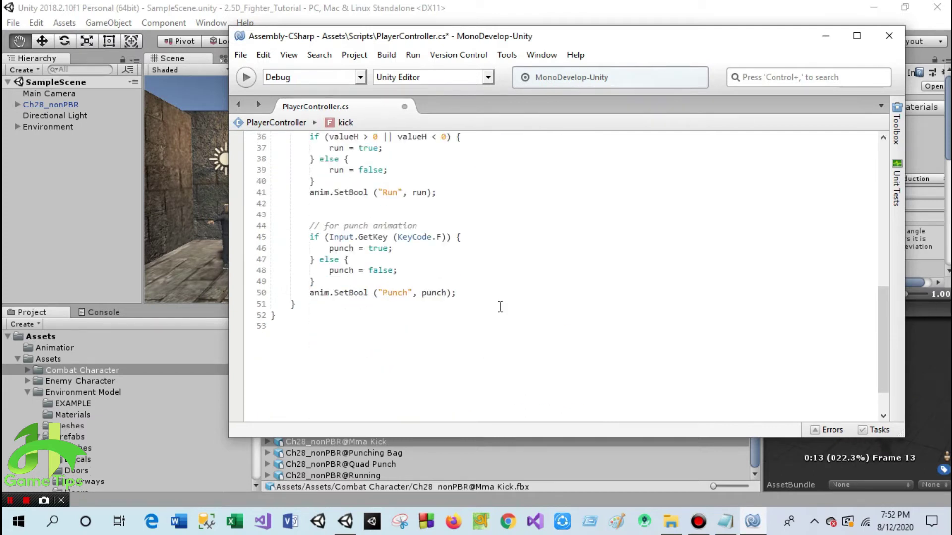
{"action": "left_click", "coordinate": [467, 295]}
{"action": "key", "text": "Return"}
{"action": "key", "text": "Return"}
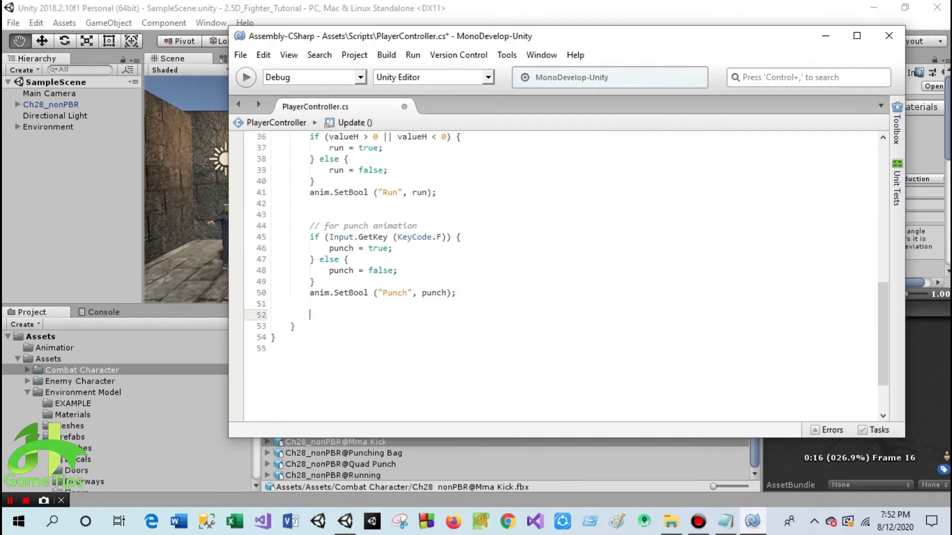
{"action": "type", "text": "// for "}
{"action": "type", "text": "kick animation"}
{"action": "key", "text": "Return"}
{"action": "type", "text": "if"}
{"action": "key", "text": "Escape"}
{"action": "type", "text": "()"}
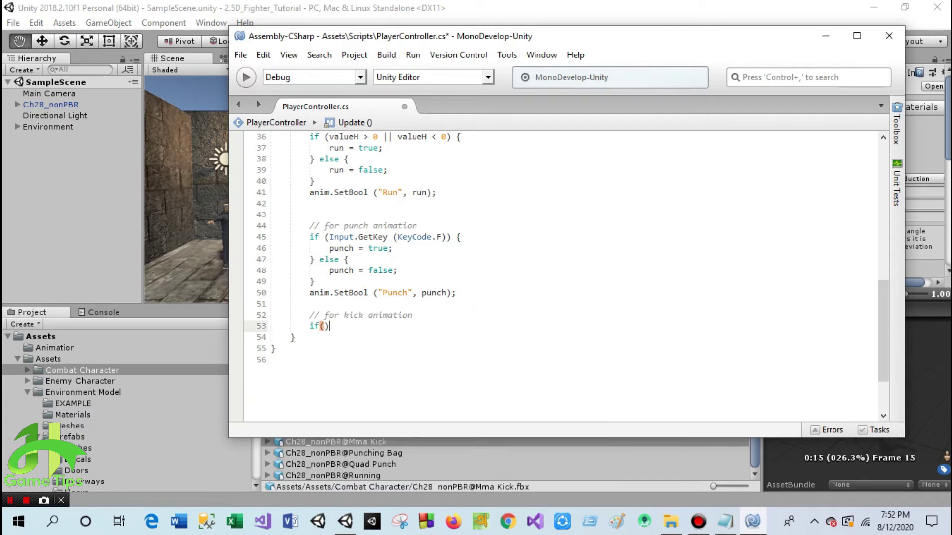
{"action": "type", "text": "Input"}
{"action": "type", "text": ".Get"}
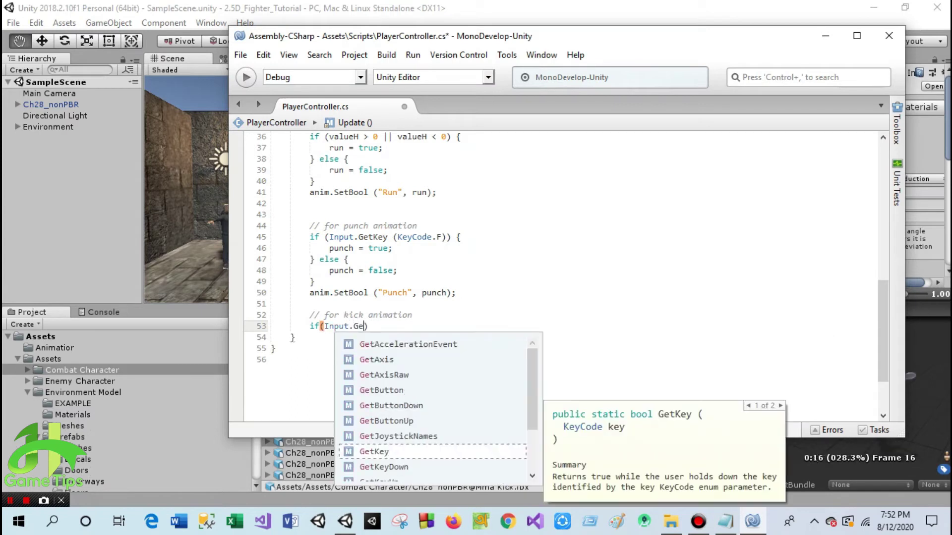
{"action": "type", "text": "K"}
{"action": "key", "text": "Return"}
{"action": "type", "text": "Key"}
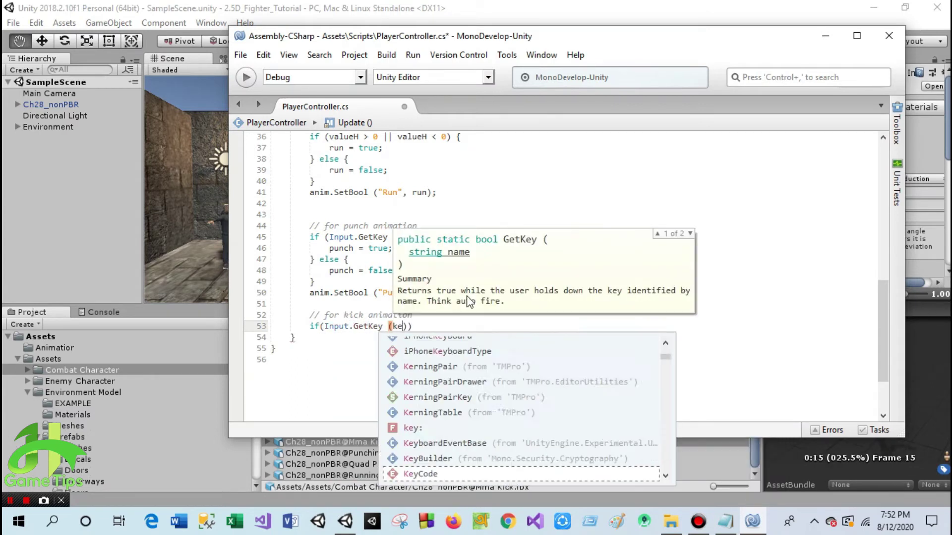
{"action": "type", "text": "Co"}
{"action": "key", "text": "Return"}
{"action": "type", "text": ".K))"}
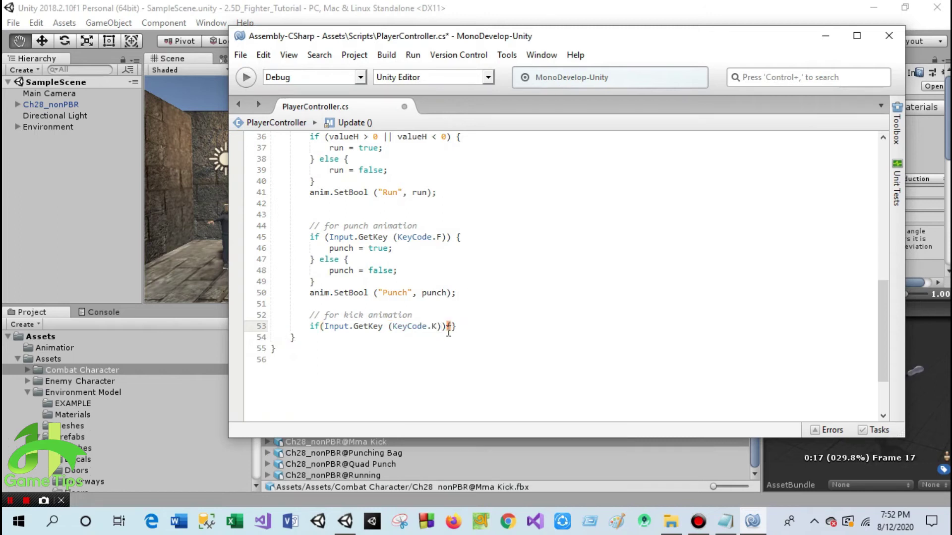
Step: Set kick = true inside the if block and kick = false in an else branch
{"action": "left_click", "coordinate": [451, 326]}
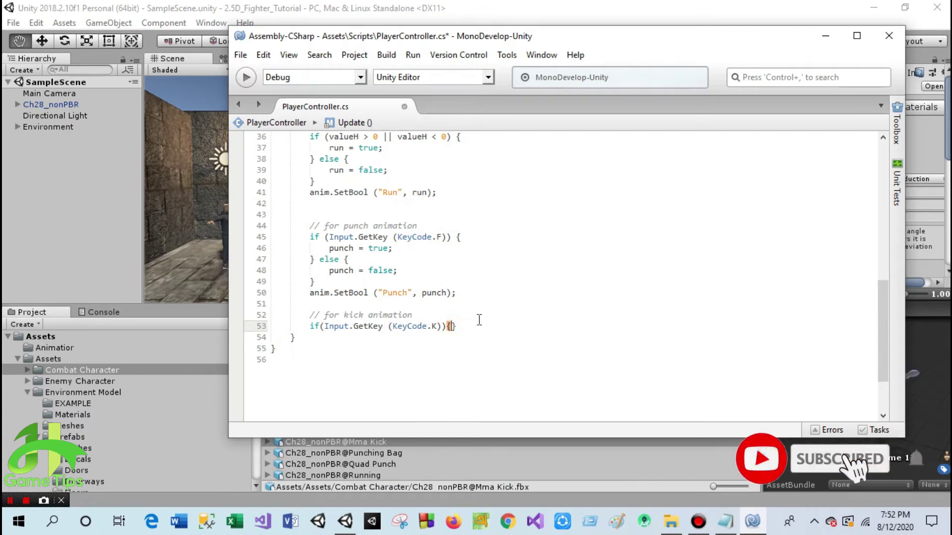
{"action": "key", "text": "Return"}
{"action": "type", "text": "kic"}
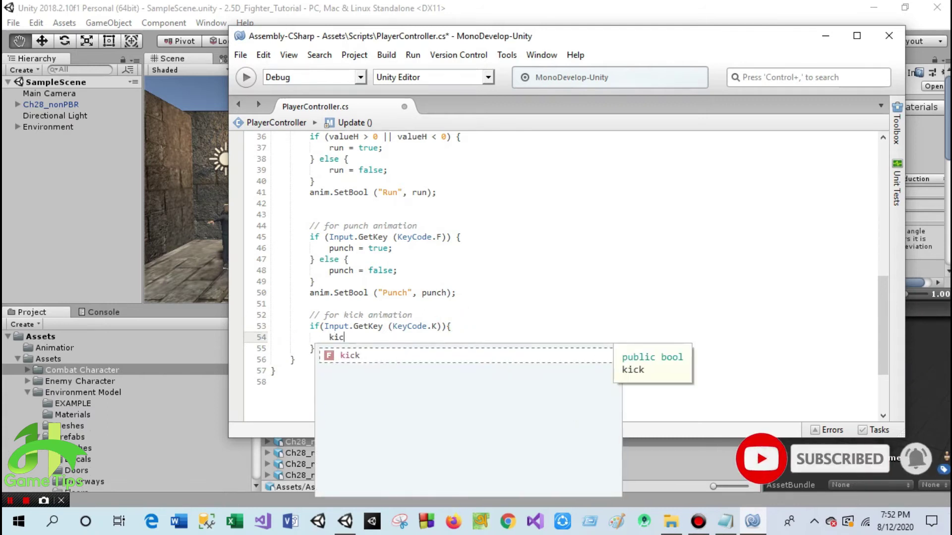
{"action": "type", "text": "k = tu"}
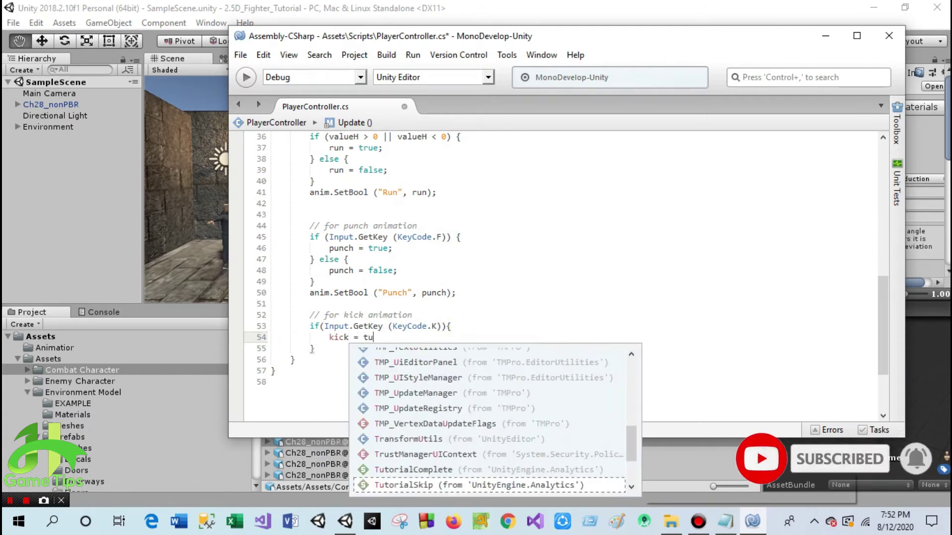
{"action": "key", "text": "BackSpace"}
{"action": "type", "text": "ru"}
{"action": "key", "text": "Return"}
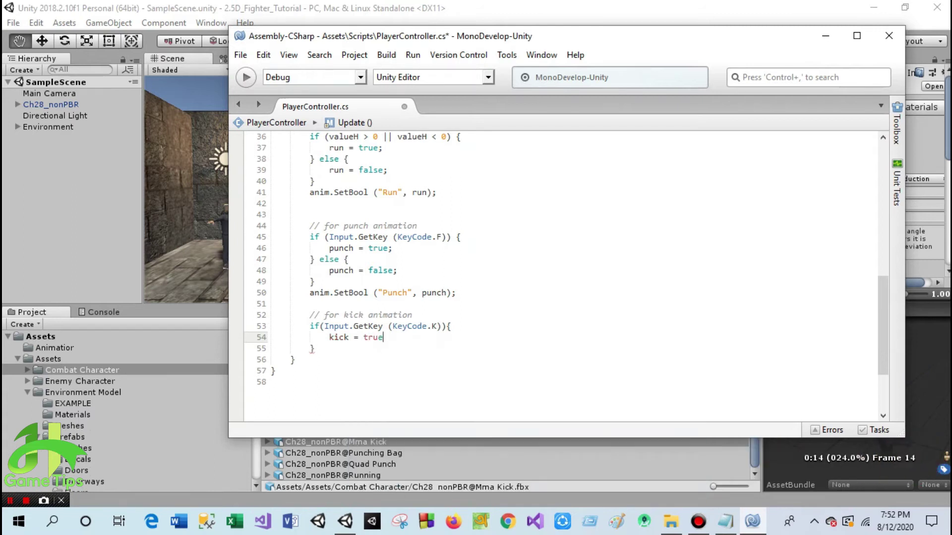
{"action": "type", "text": ";"}
{"action": "key", "text": "Down"}
{"action": "key", "text": "Return"}
{"action": "type", "text": "else {"}
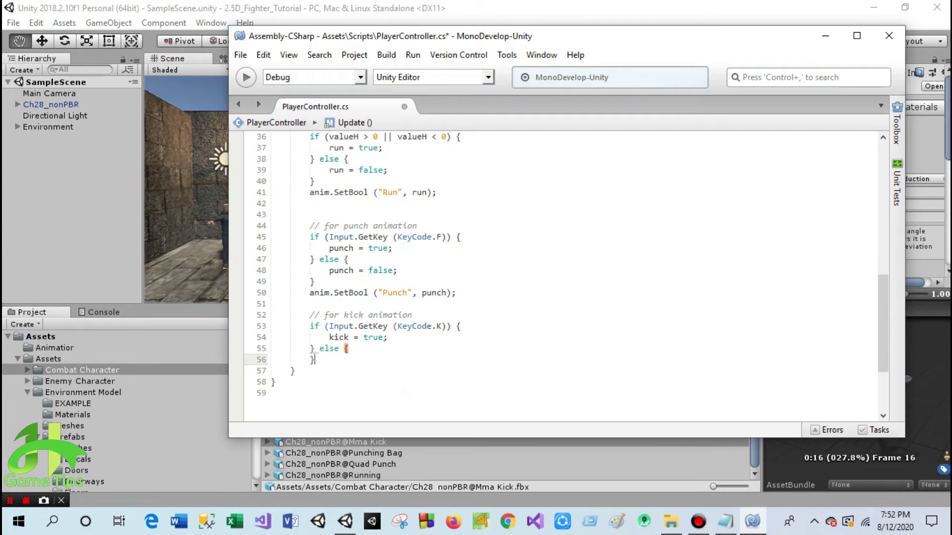
{"action": "key", "text": "Return"}
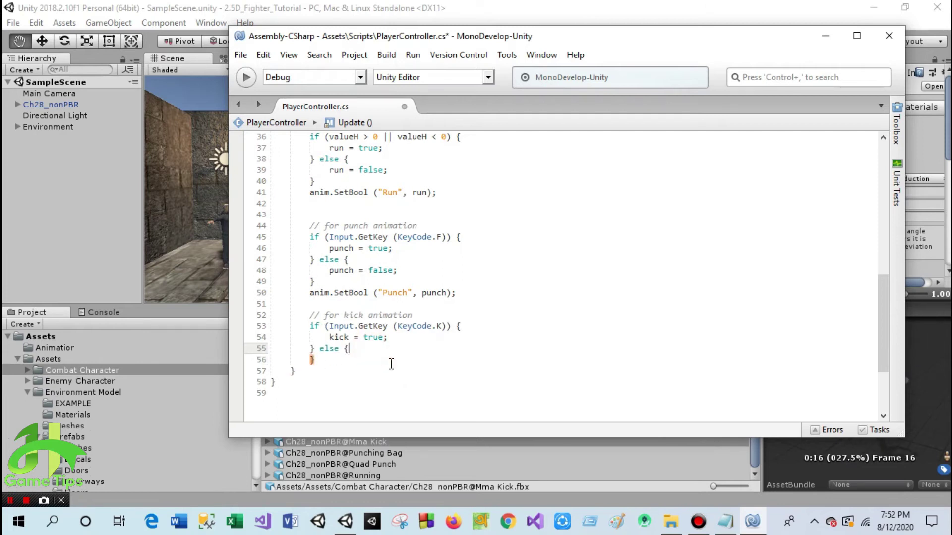
{"action": "type", "text": "ki"}
{"action": "key", "text": "Return"}
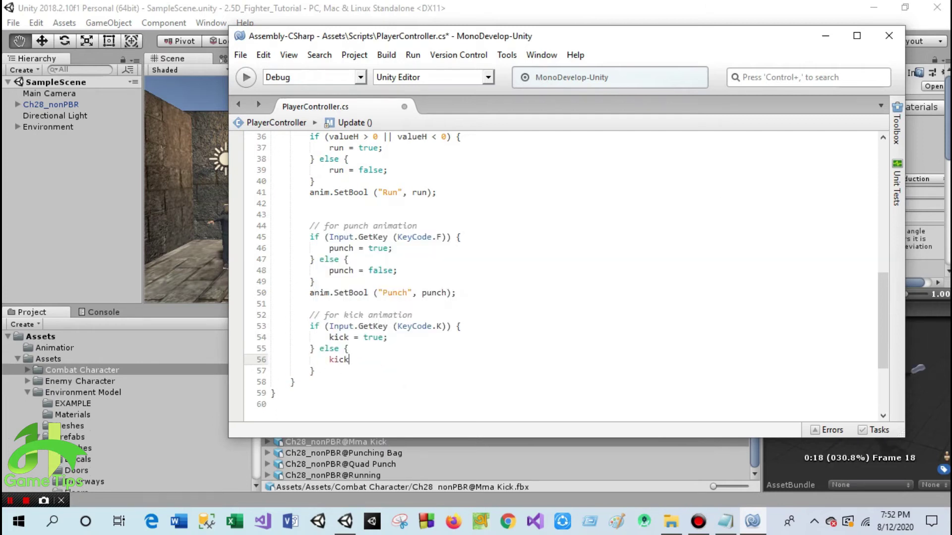
{"action": "type", "text": " = fal"}
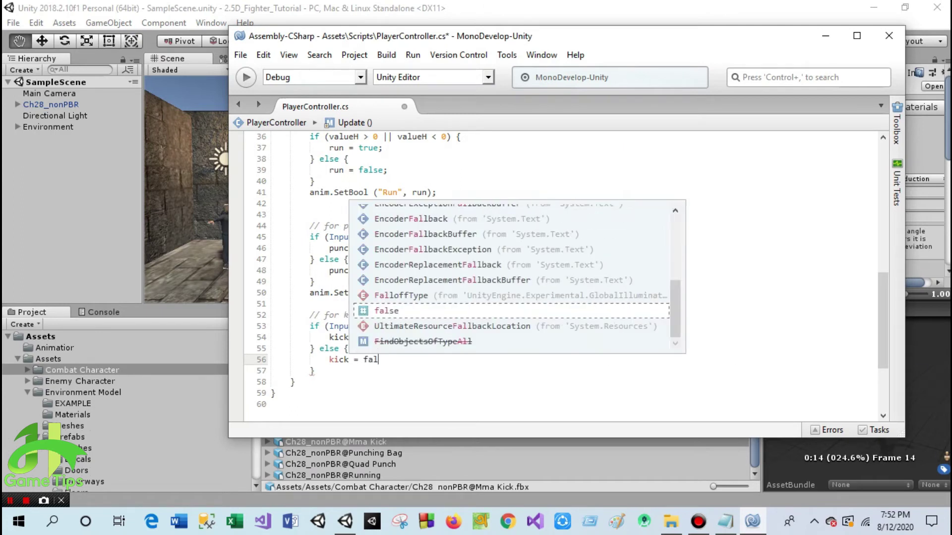
{"action": "type", "text": "se;"}
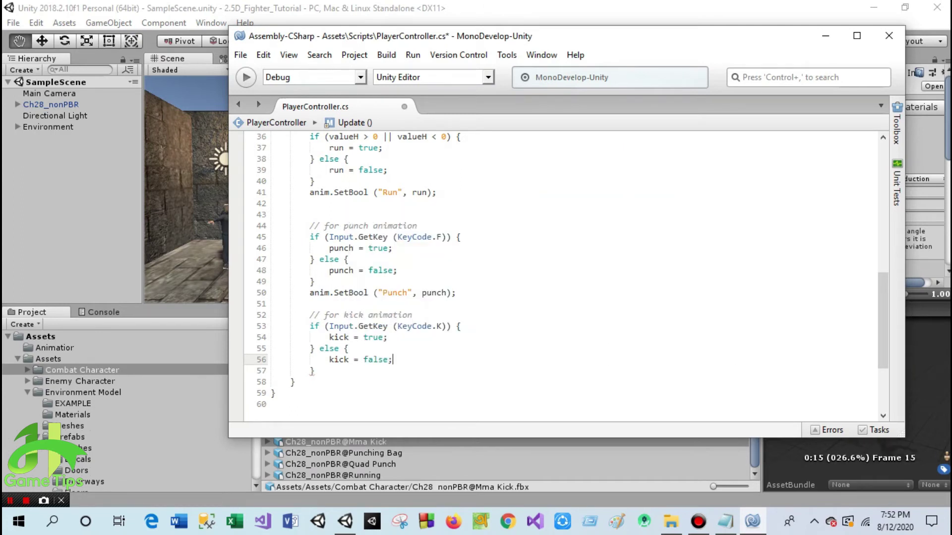
Step: Save PlayerController.cs
{"action": "key", "text": "ctrl+s"}
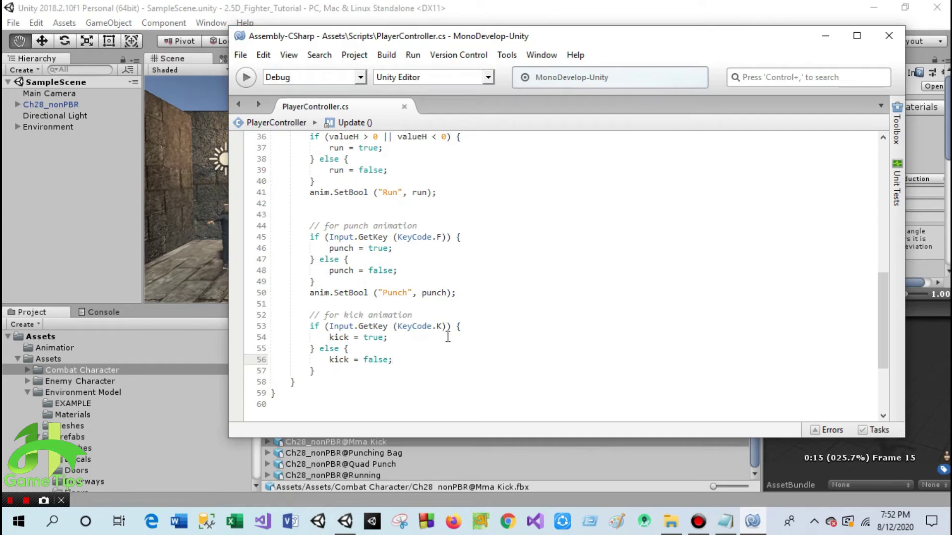
{"action": "scroll", "coordinate": [431, 356], "scroll_direction": "up", "scroll_amount": 3}
{"action": "scroll", "coordinate": [435, 357], "scroll_direction": "up", "scroll_amount": 6}
{"action": "scroll", "coordinate": [435, 357], "scroll_direction": "up", "scroll_amount": 3}
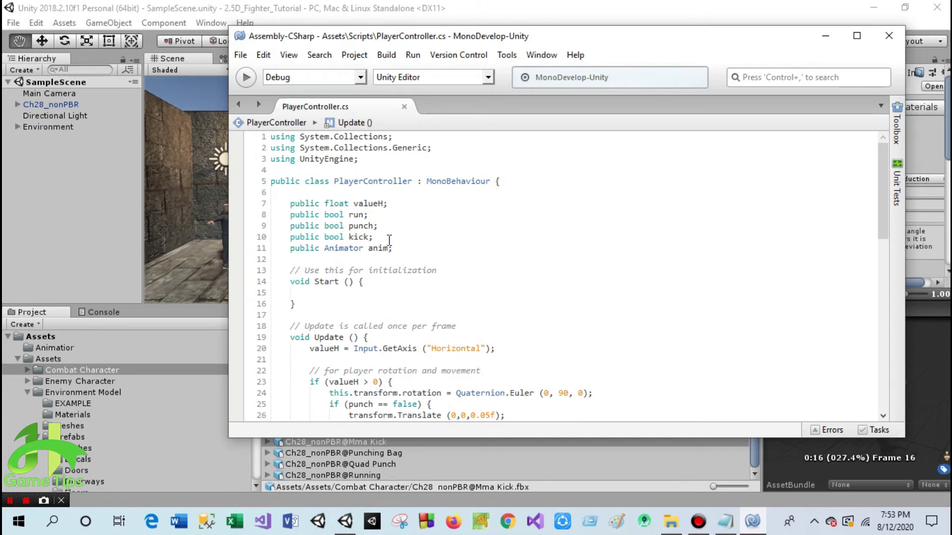
Step: In Unity's Animator graph, add a state from the Ch28_nonPBR@Mma Kick clip
{"action": "left_click", "coordinate": [85, 223]}
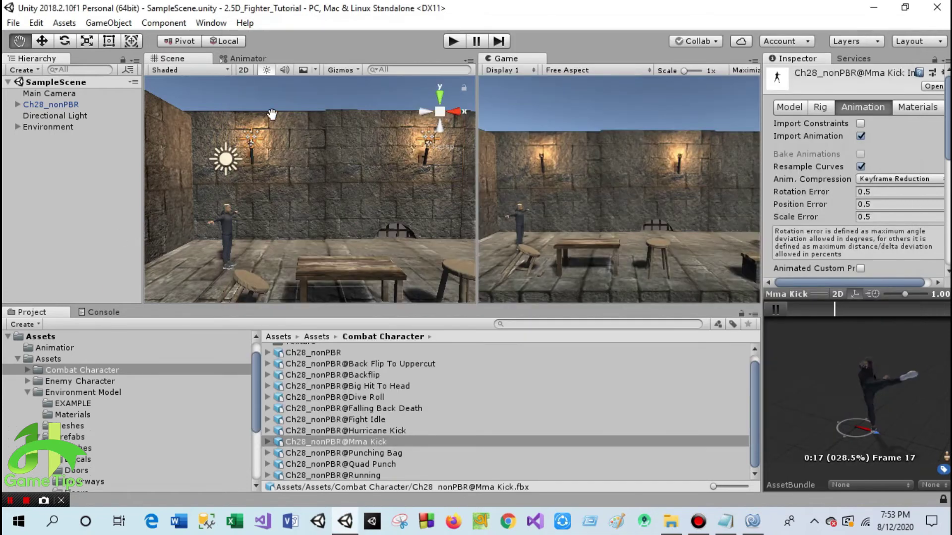
{"action": "left_click", "coordinate": [251, 59]}
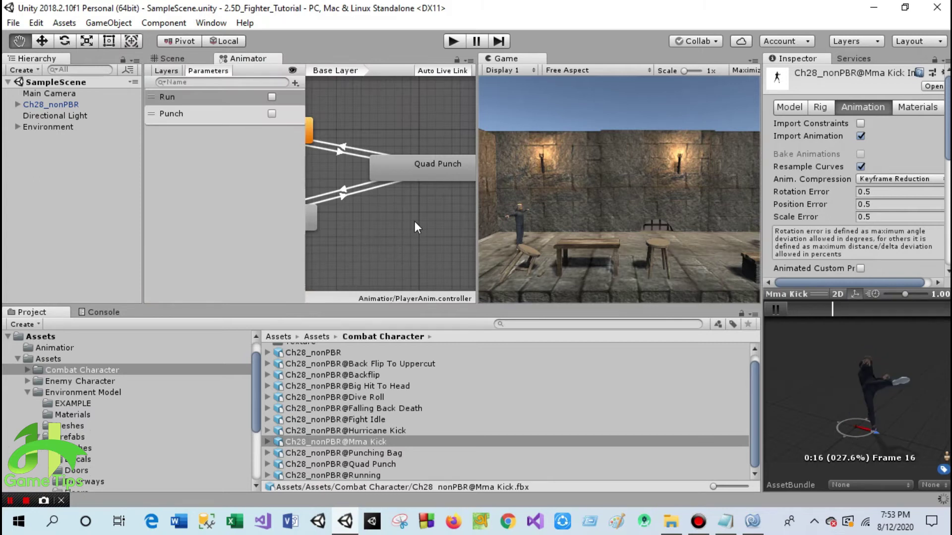
{"action": "left_click", "coordinate": [392, 251]}
{"action": "scroll", "coordinate": [394, 253], "scroll_direction": "down", "scroll_amount": 5}
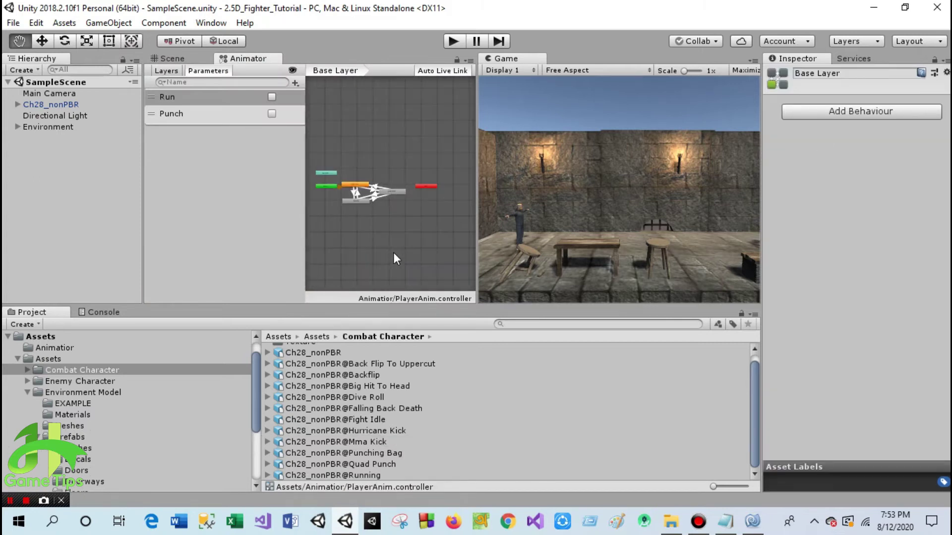
{"action": "scroll", "coordinate": [394, 252], "scroll_direction": "up", "scroll_amount": 2}
{"action": "scroll", "coordinate": [387, 228], "scroll_direction": "up", "scroll_amount": 2}
{"action": "scroll", "coordinate": [397, 223], "scroll_direction": "up", "scroll_amount": 2}
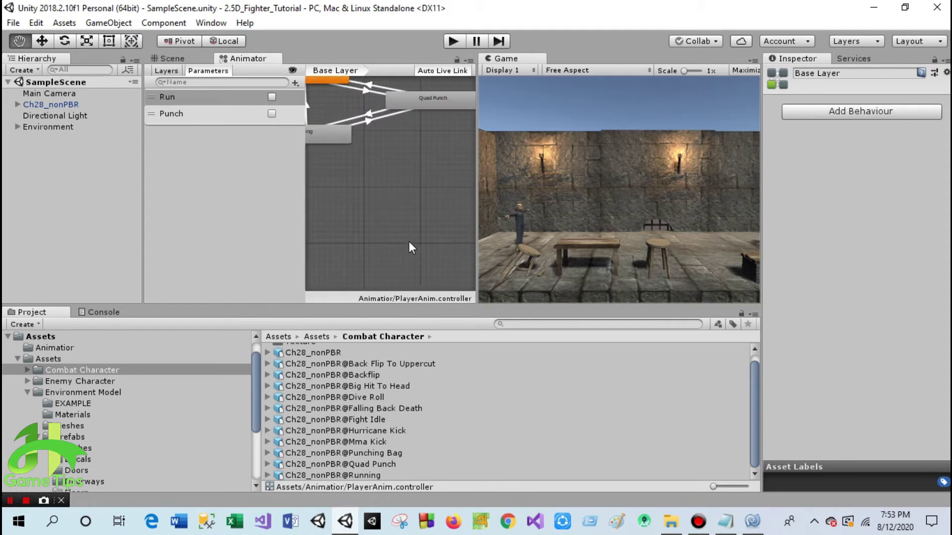
{"action": "middle_click_drag", "start_coordinate": [395, 217], "coordinate": [398, 244]}
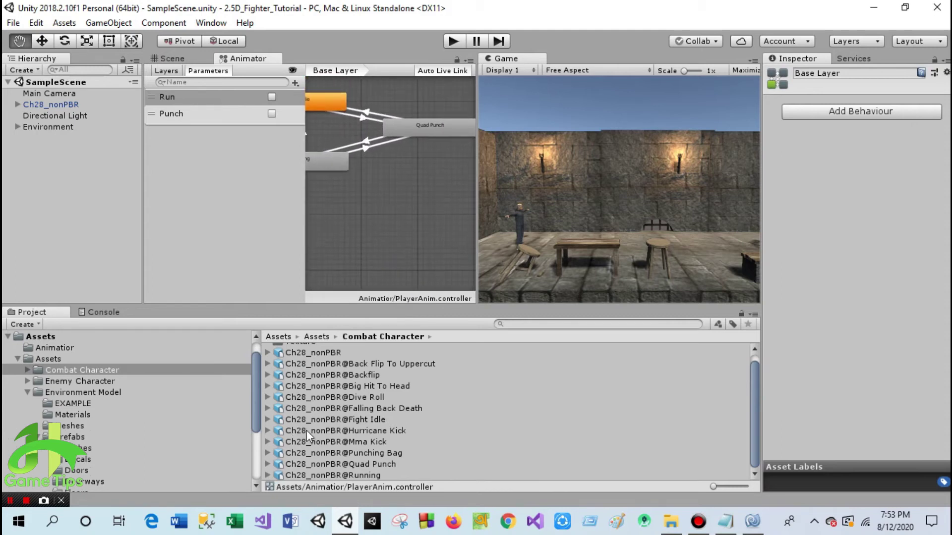
{"action": "left_click", "coordinate": [268, 441]}
{"action": "scroll", "coordinate": [335, 435], "scroll_direction": "down", "scroll_amount": 3}
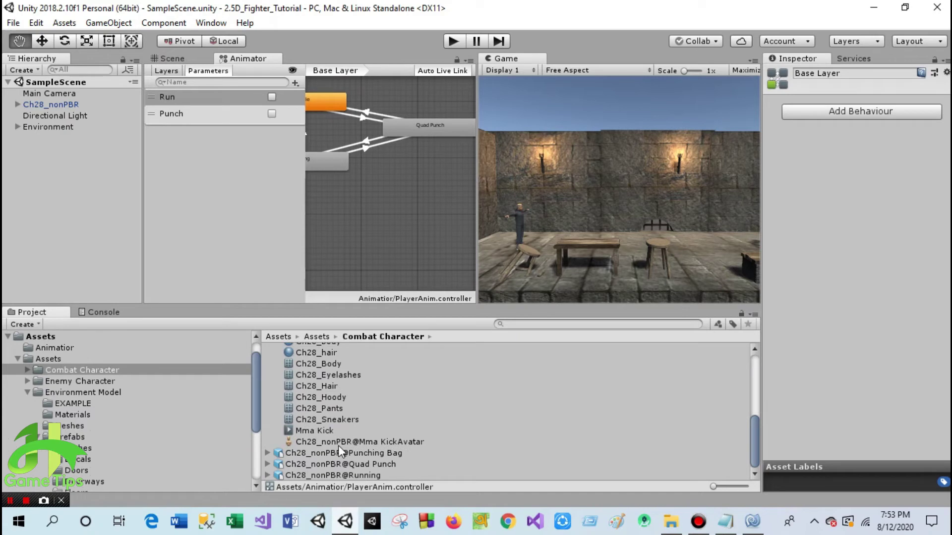
{"action": "left_click_drag", "start_coordinate": [320, 430], "coordinate": [403, 206]}
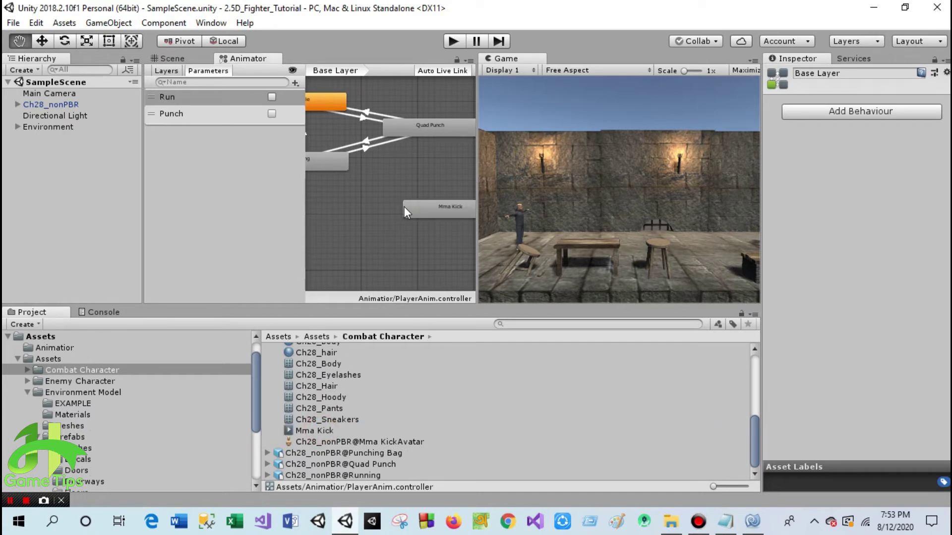
Step: Widen the graph and place Mma Kick left of Fight Idle, Running and Quad Punch
{"action": "scroll", "coordinate": [376, 193], "scroll_direction": "down", "scroll_amount": 3}
{"action": "mouse_move", "coordinate": [364, 218]}
{"action": "middle_mouse_down"}
{"action": "mouse_move", "coordinate": [429, 228]}
{"action": "mouse_move", "coordinate": [421, 233]}
{"action": "middle_mouse_up"}
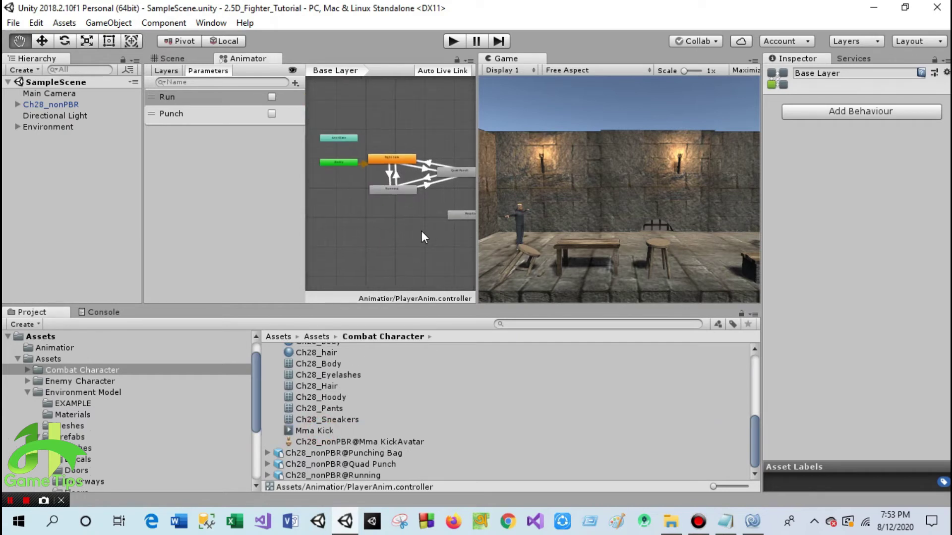
{"action": "left_click_drag", "start_coordinate": [463, 213], "coordinate": [328, 209]}
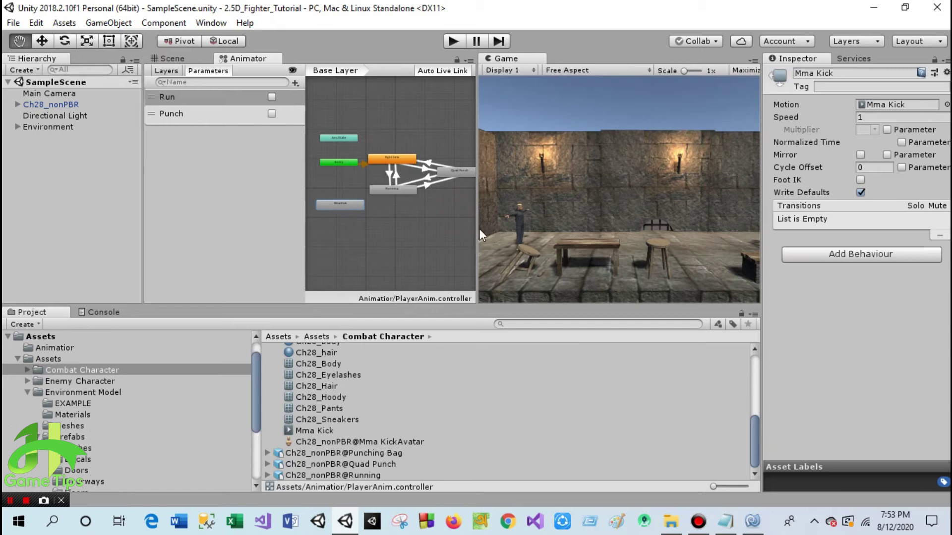
{"action": "left_click", "coordinate": [475, 224]}
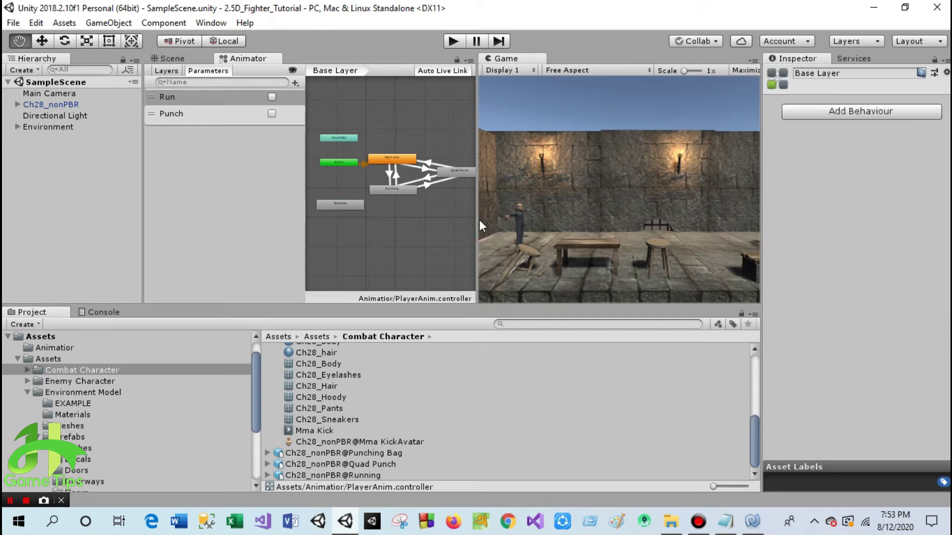
{"action": "left_click_drag", "start_coordinate": [476, 220], "coordinate": [608, 223]}
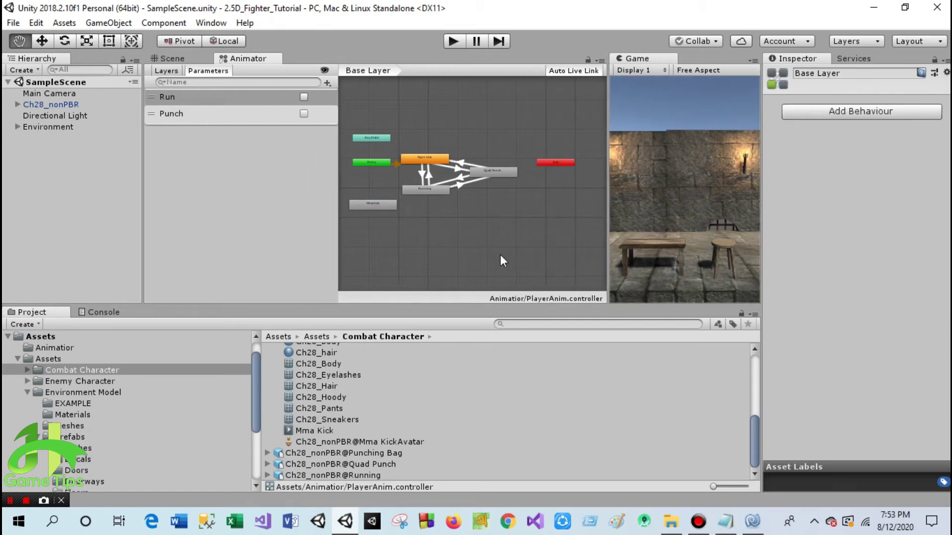
{"action": "scroll", "coordinate": [501, 255], "scroll_direction": "up", "scroll_amount": 3}
{"action": "mouse_move", "coordinate": [337, 211]}
{"action": "left_mouse_down"}
{"action": "mouse_move", "coordinate": [153, 229]}
{"action": "mouse_move", "coordinate": [233, 223]}
{"action": "left_mouse_up"}
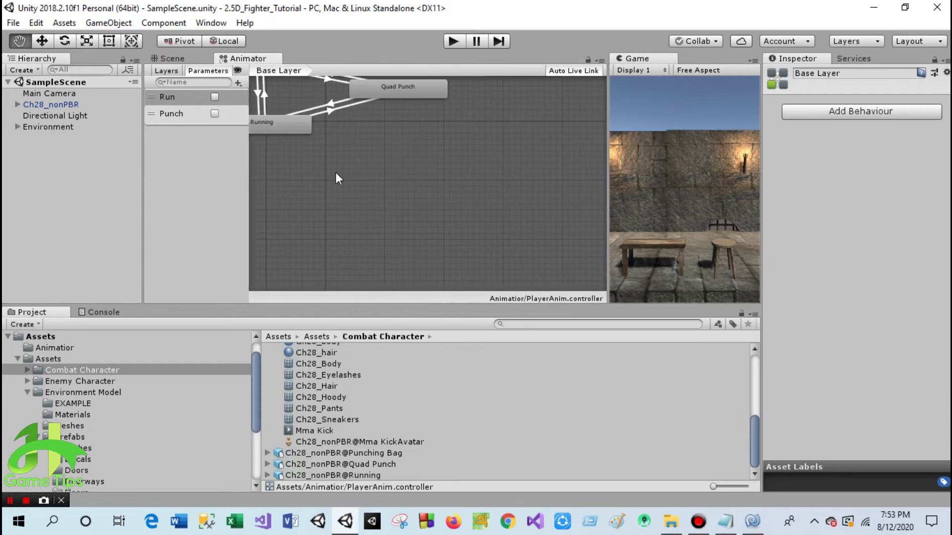
{"action": "middle_click_drag", "start_coordinate": [336, 178], "coordinate": [475, 257]}
{"action": "left_click_drag", "start_coordinate": [356, 99], "coordinate": [589, 213]}
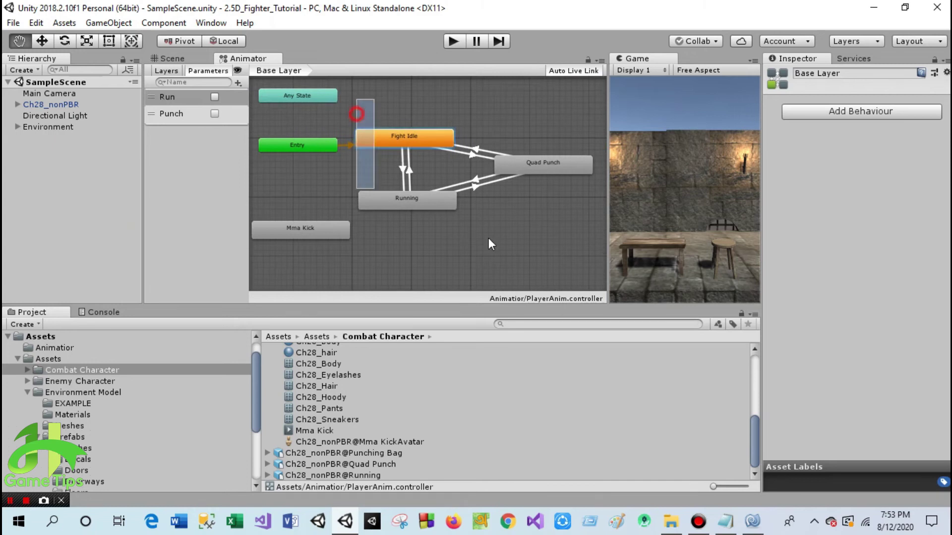
{"action": "left_click_drag", "start_coordinate": [409, 141], "coordinate": [529, 157]}
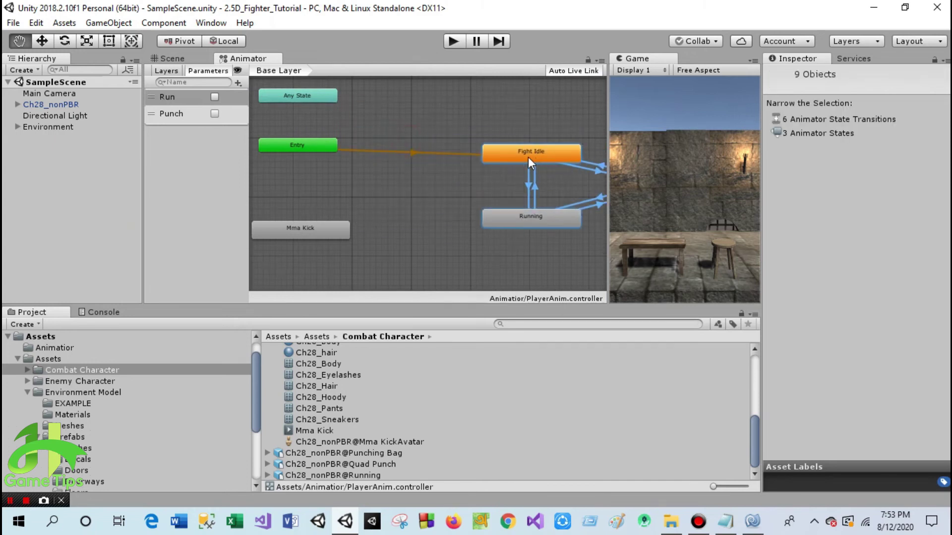
{"action": "left_click_drag", "start_coordinate": [277, 231], "coordinate": [344, 181]}
{"action": "scroll", "coordinate": [466, 257], "scroll_direction": "up", "scroll_amount": 3}
{"action": "scroll", "coordinate": [453, 248], "scroll_direction": "down", "scroll_amount": 2}
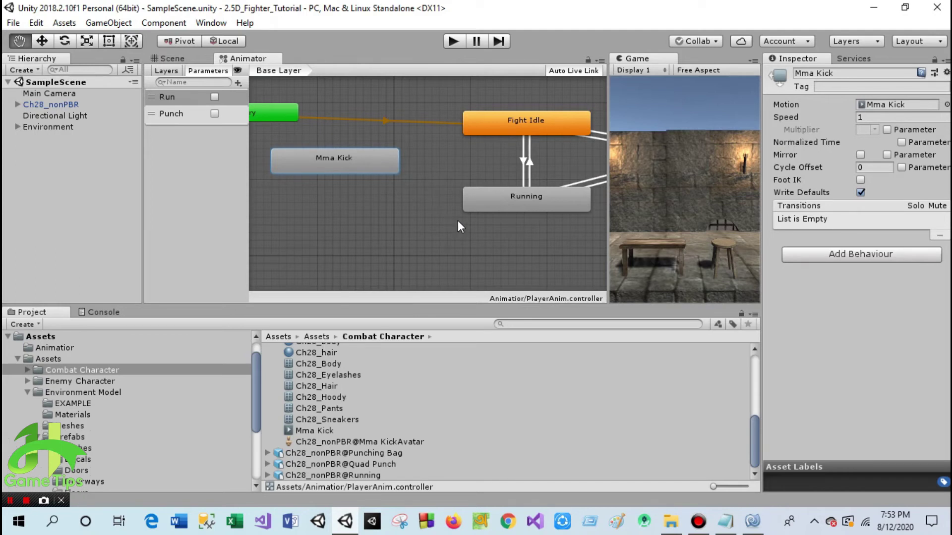
{"action": "scroll", "coordinate": [450, 246], "scroll_direction": "down", "scroll_amount": 1}
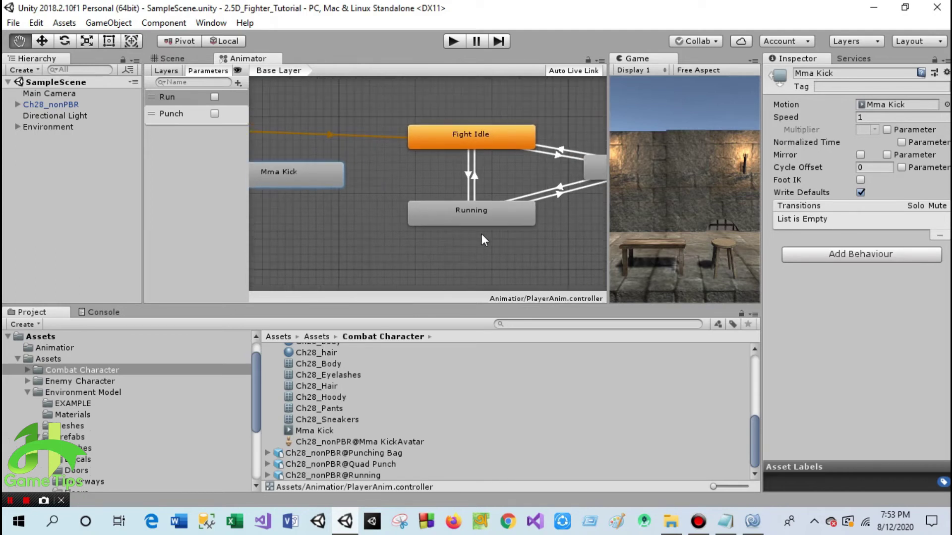
{"action": "scroll", "coordinate": [481, 234], "scroll_direction": "up", "scroll_amount": 1}
Step: Make a Fight Idle → Mma Kick transition and a Mma Kick → Fight Idle transition
{"action": "right_click", "coordinate": [471, 126]}
{"action": "left_click", "coordinate": [526, 132]}
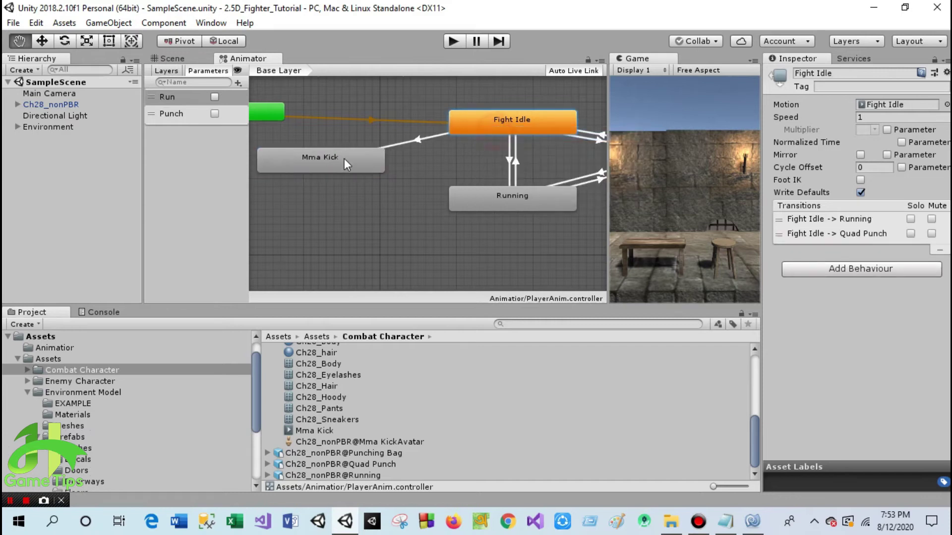
{"action": "left_click", "coordinate": [343, 159]}
{"action": "right_click", "coordinate": [343, 159]}
{"action": "left_click", "coordinate": [364, 165]}
{"action": "left_click", "coordinate": [483, 122]}
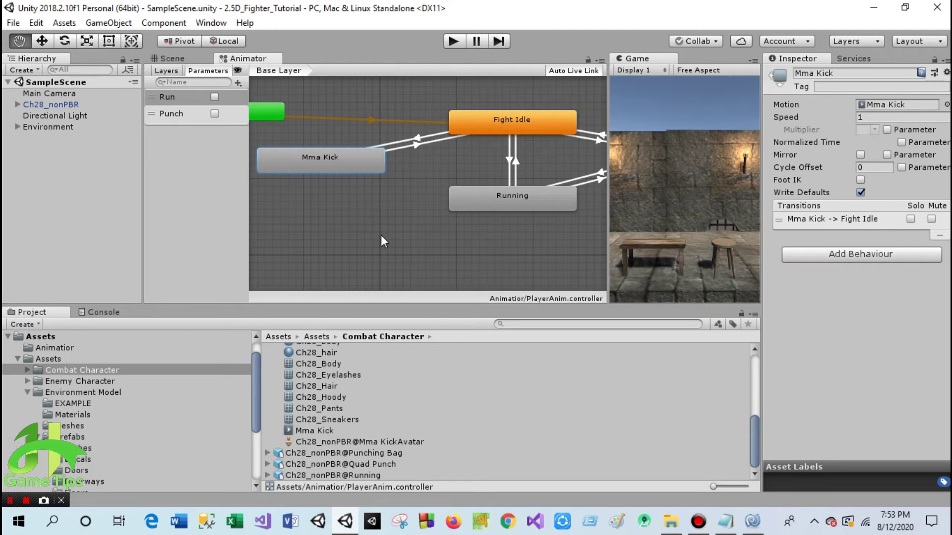
{"action": "scroll", "coordinate": [381, 235], "scroll_direction": "up", "scroll_amount": 2}
{"action": "scroll", "coordinate": [400, 199], "scroll_direction": "down", "scroll_amount": 3}
{"action": "middle_click_drag", "start_coordinate": [383, 197], "coordinate": [378, 220]}
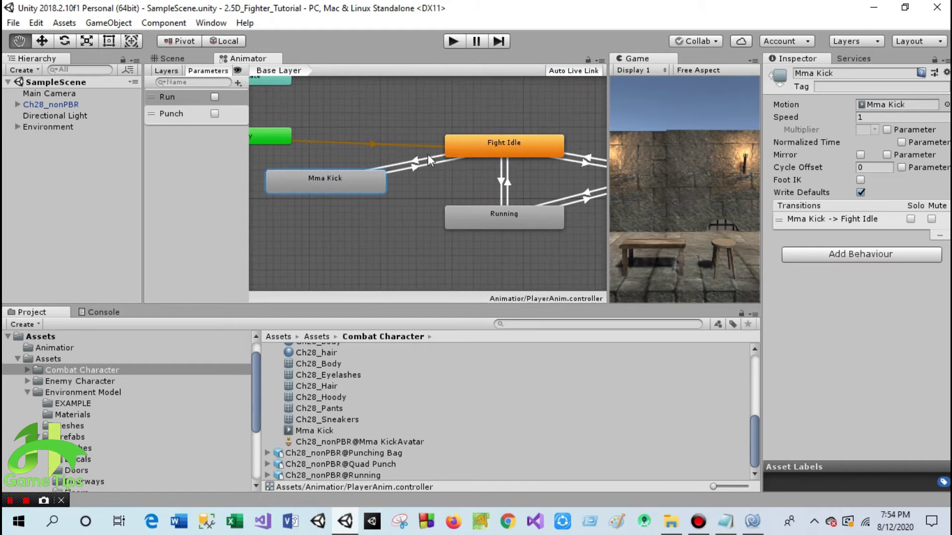
Step: Add a bool animator parameter named Kick
{"action": "left_click", "coordinate": [238, 83]}
{"action": "left_click", "coordinate": [259, 128]}
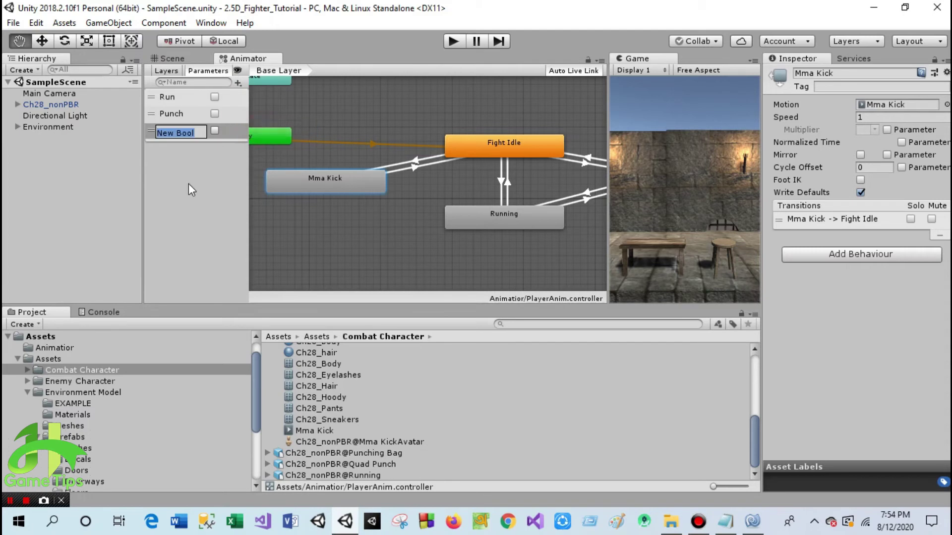
{"action": "type", "text": "Kick"}
{"action": "key", "text": "Return"}
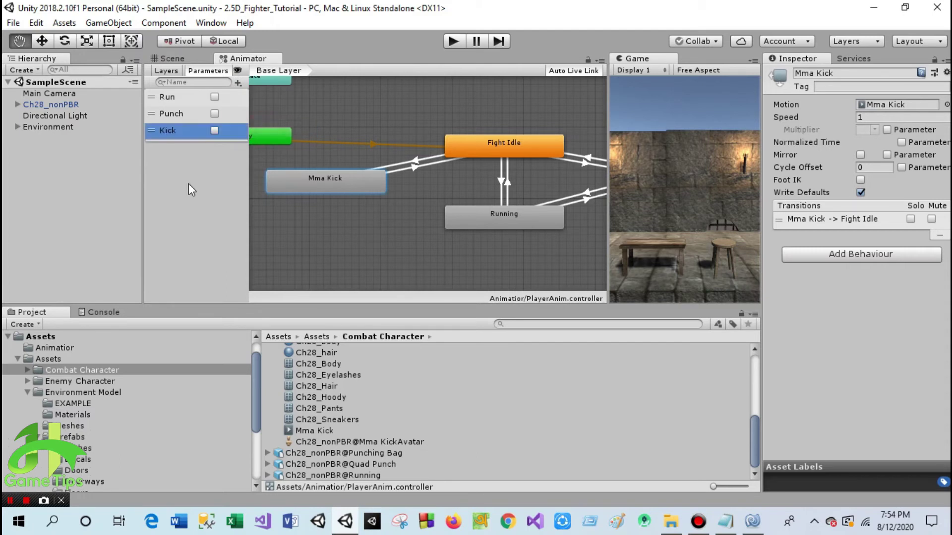
Step: Give the Fight Idle → Mma Kick transition a Kick condition
{"action": "left_click", "coordinate": [416, 166]}
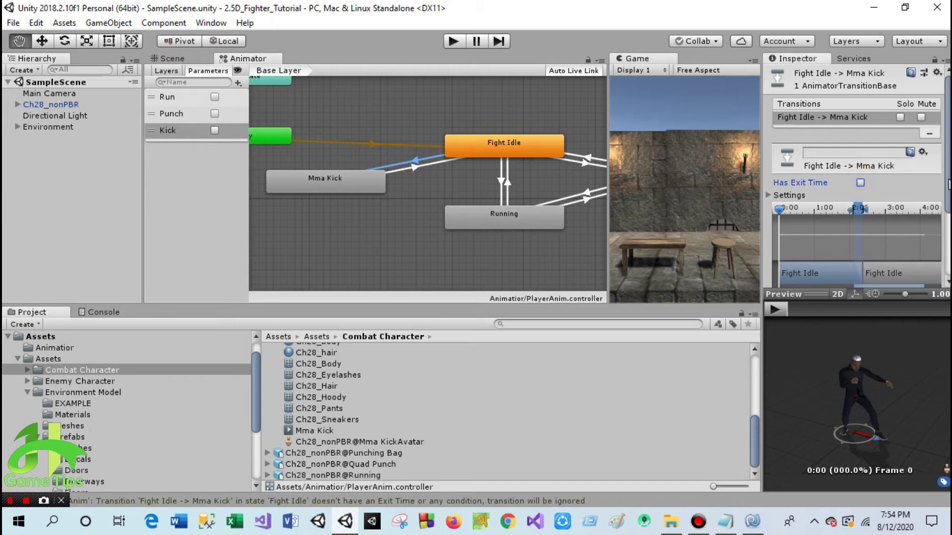
{"action": "scroll", "coordinate": [939, 198], "scroll_direction": "down", "scroll_amount": 4}
{"action": "left_click", "coordinate": [910, 241]}
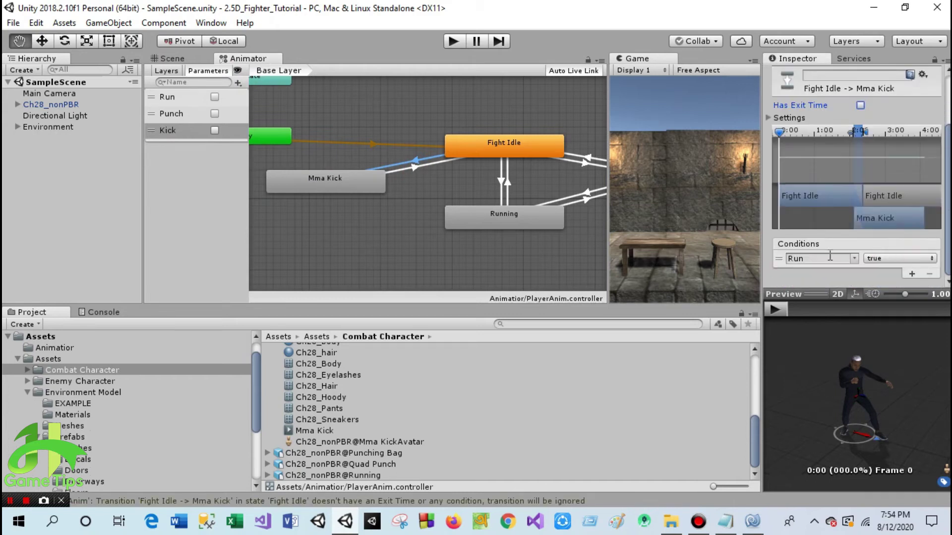
{"action": "left_click", "coordinate": [848, 259]}
{"action": "left_click", "coordinate": [881, 306]}
Step: Give the Mma Kick → Fight Idle transition the condition Kick is false
{"action": "left_click", "coordinate": [414, 170]}
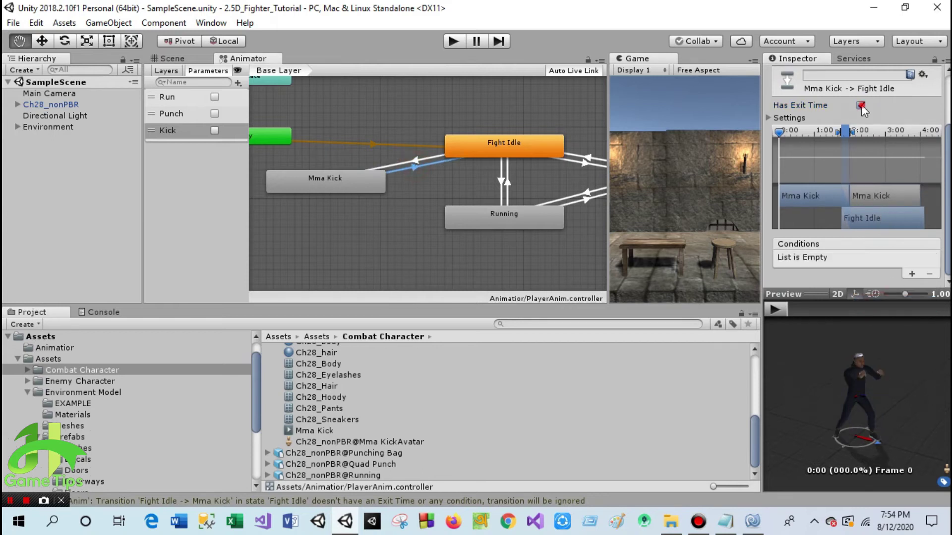
{"action": "left_click", "coordinate": [912, 274]}
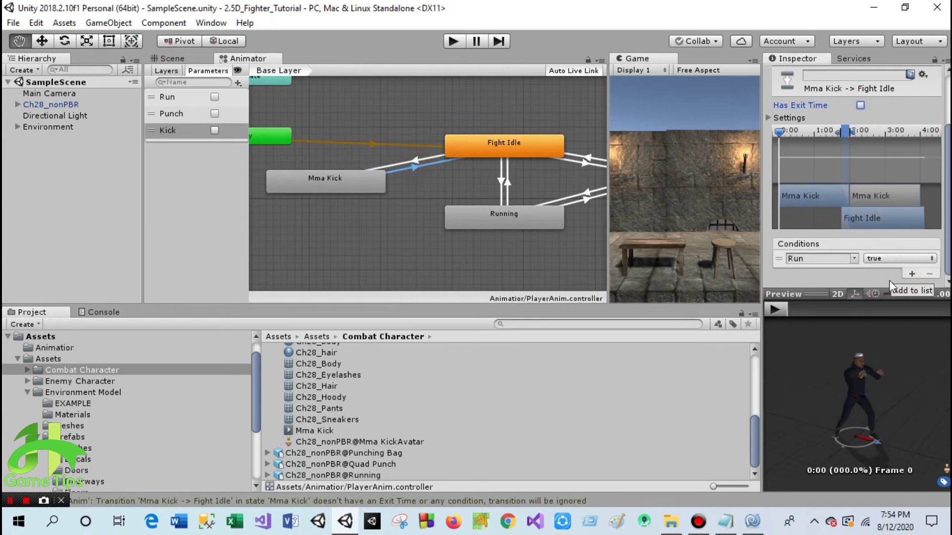
{"action": "left_click", "coordinate": [855, 259]}
{"action": "left_click", "coordinate": [878, 304]}
{"action": "left_click", "coordinate": [899, 258]}
{"action": "left_click", "coordinate": [900, 291]}
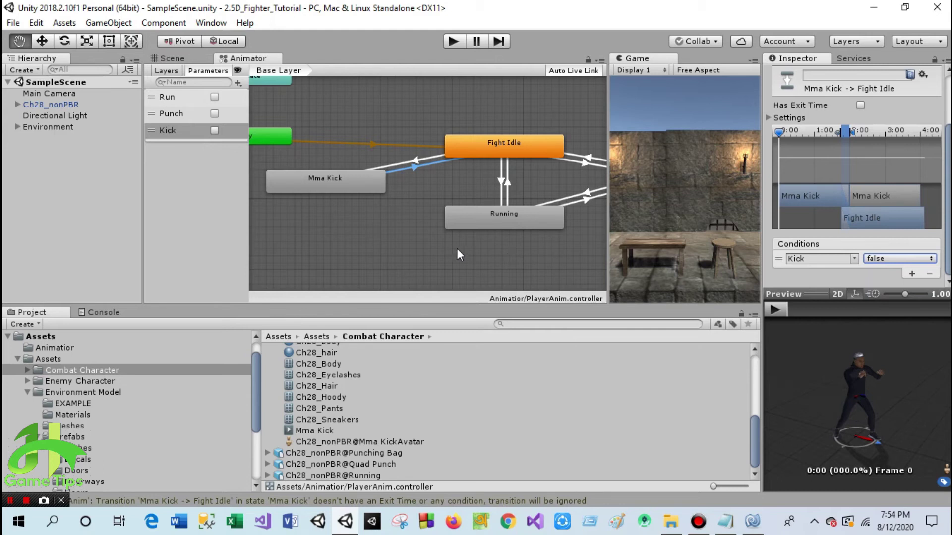
{"action": "scroll", "coordinate": [456, 244], "scroll_direction": "down", "scroll_amount": 2}
{"action": "middle_click_drag", "start_coordinate": [482, 252], "coordinate": [438, 228]}
{"action": "scroll", "coordinate": [437, 228], "scroll_direction": "up", "scroll_amount": 2}
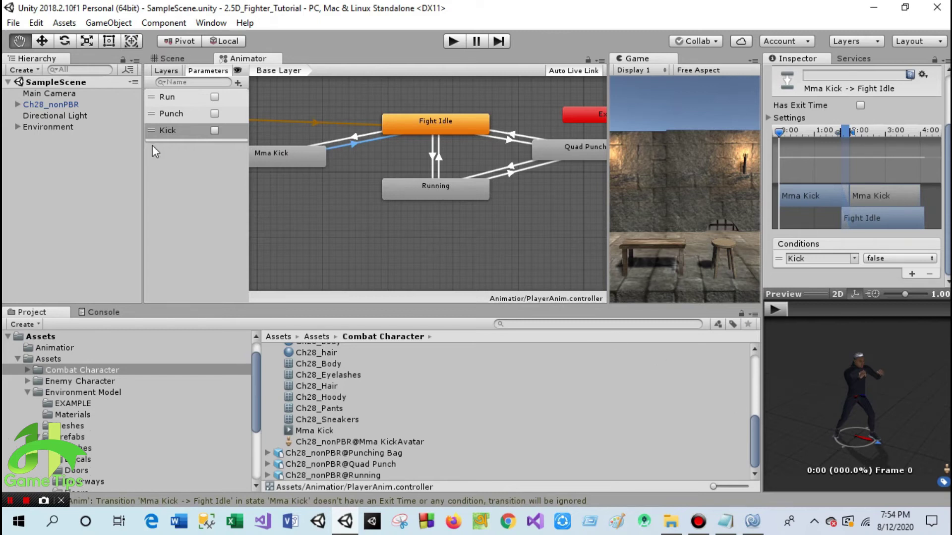
Step: Add anim.SetBool("Kick", kick); after the kick if/else, save, and minimize MonoDevelop
{"action": "left_click", "coordinate": [752, 521]}
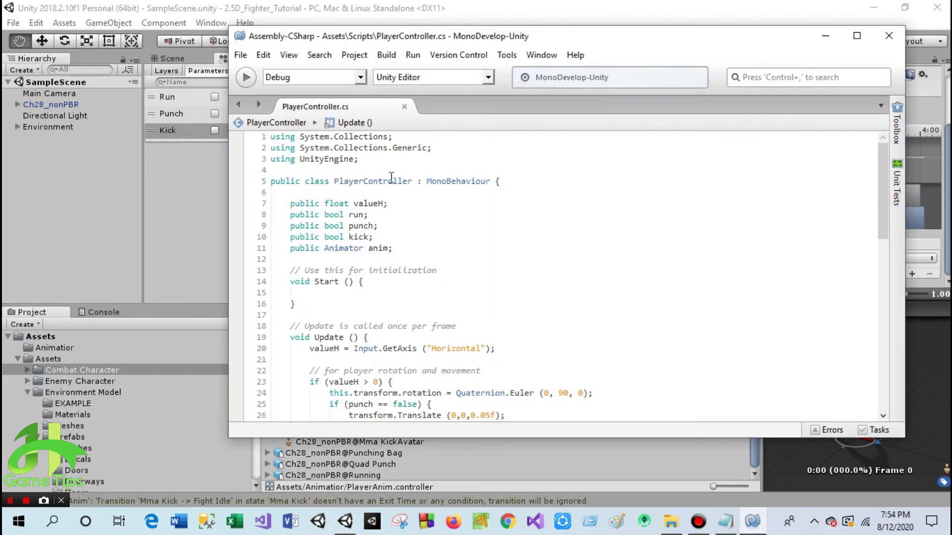
{"action": "scroll", "coordinate": [485, 249], "scroll_direction": "down", "scroll_amount": 4}
{"action": "scroll", "coordinate": [446, 260], "scroll_direction": "down", "scroll_amount": 6}
{"action": "scroll", "coordinate": [429, 261], "scroll_direction": "down", "scroll_amount": 5}
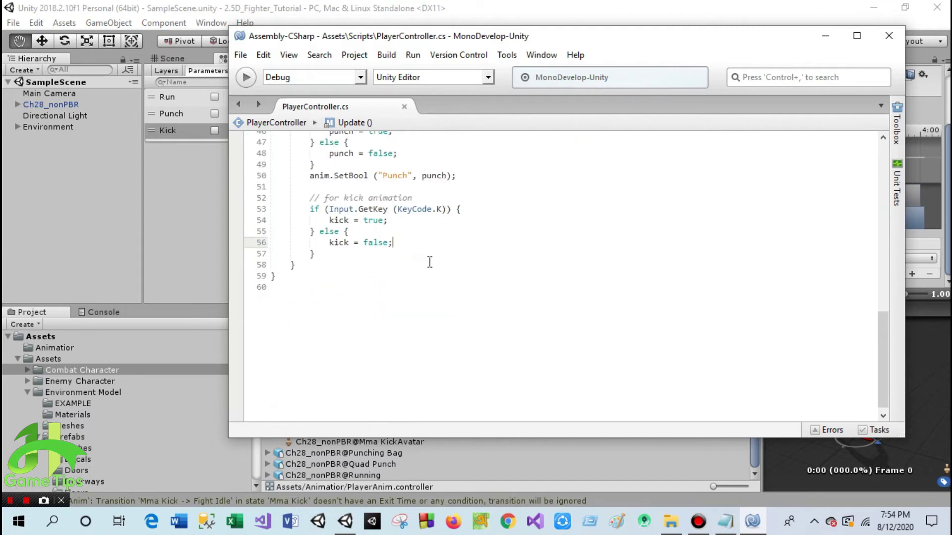
{"action": "left_click", "coordinate": [333, 263]}
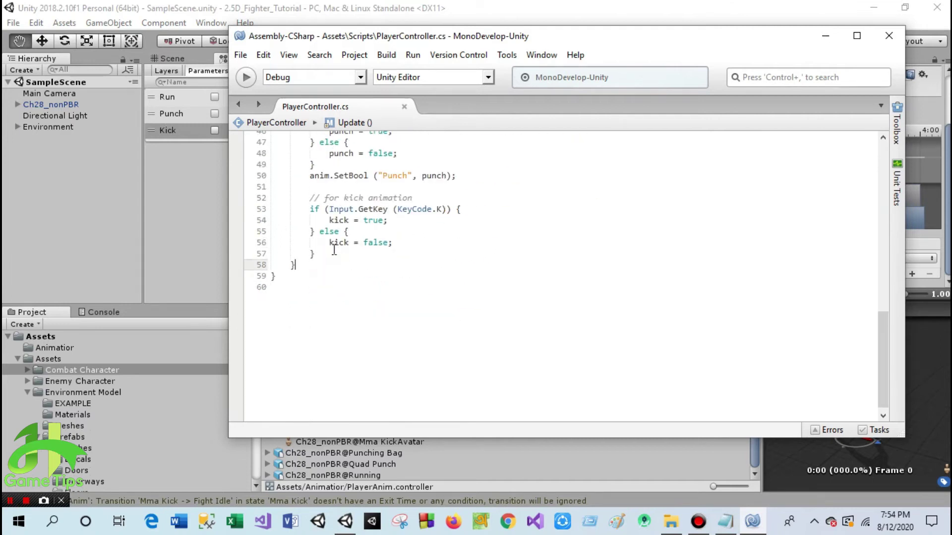
{"action": "left_click", "coordinate": [327, 253]}
{"action": "key", "text": "Return"}
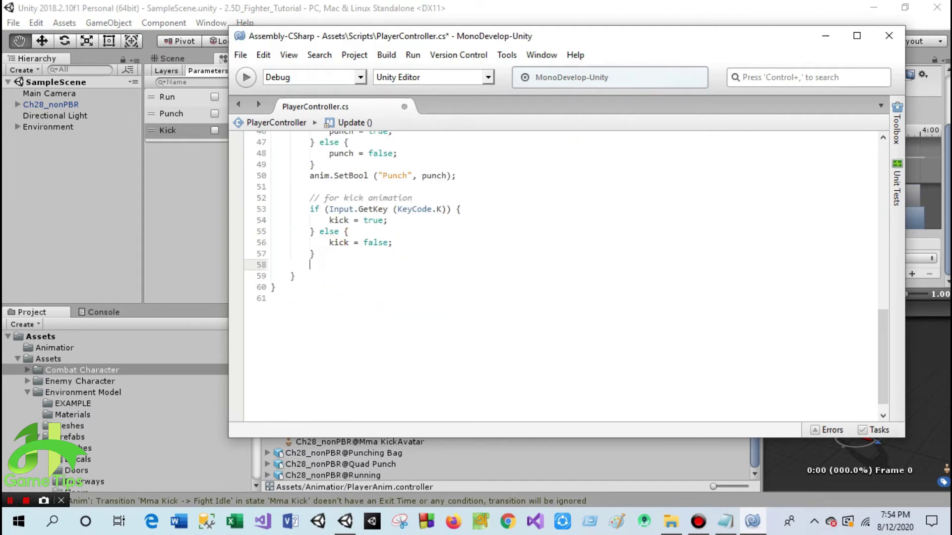
{"action": "type", "text": "anim.SetB"}
{"action": "double_click", "coordinate": [359, 299]}
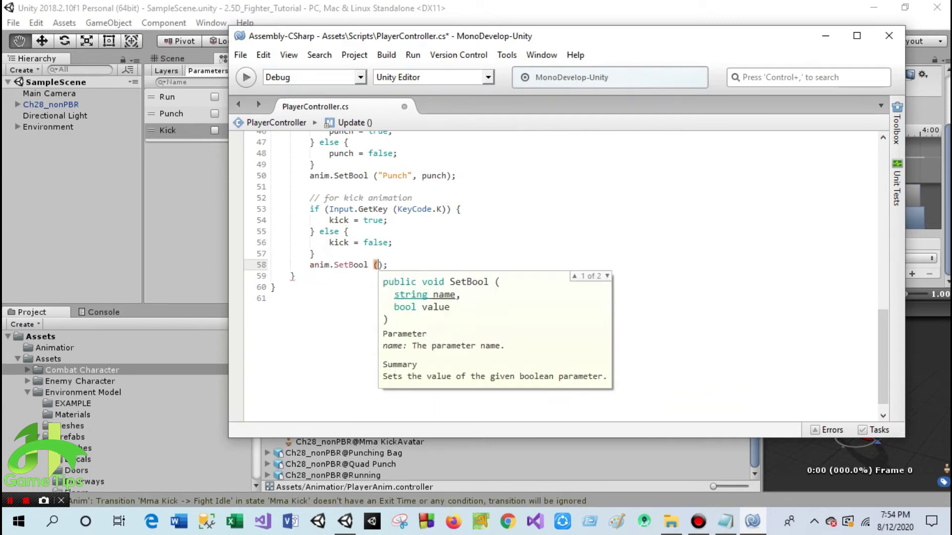
{"action": "type", "text": "\"\""}
{"action": "type", "text": "Kick"}
{"action": "type", "text": ", "}
{"action": "type", "text": "kick"}
{"action": "key", "text": "Return"}
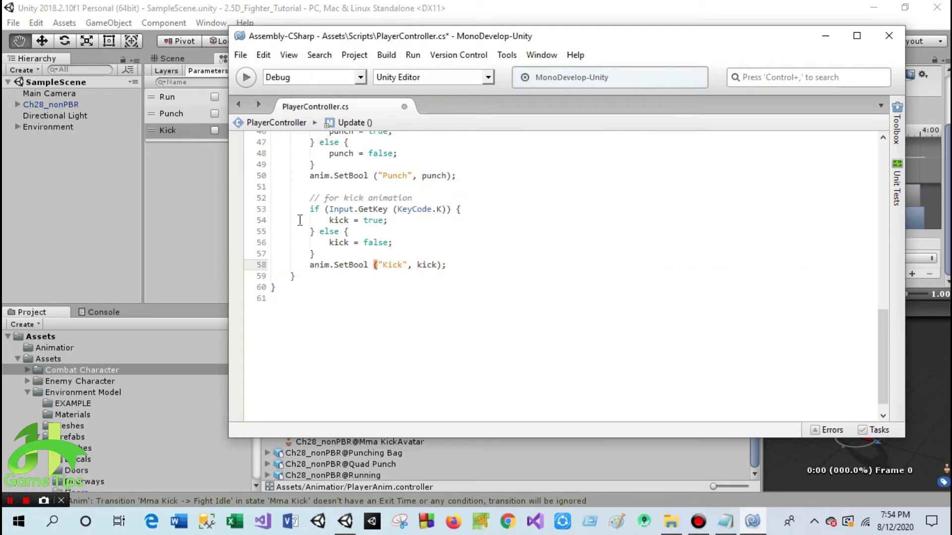
{"action": "key", "text": "ctrl+s"}
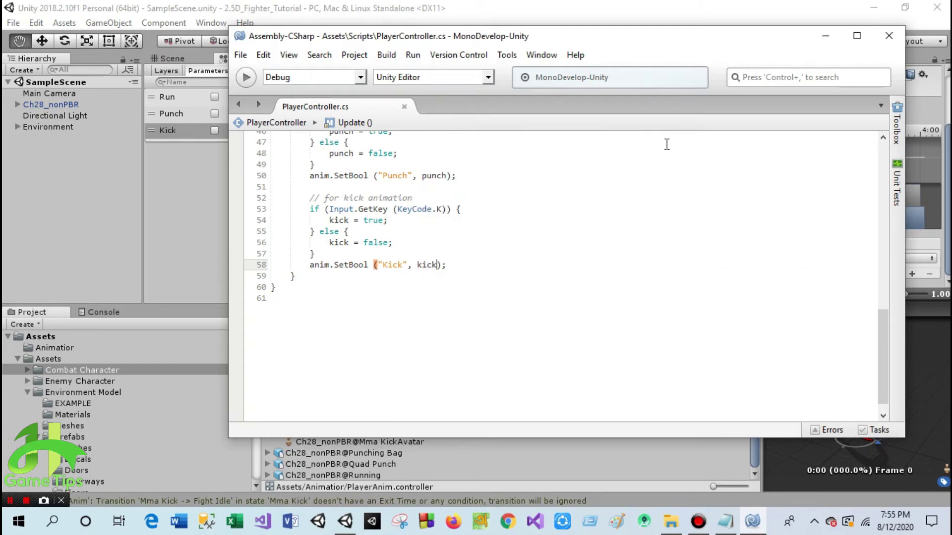
{"action": "left_click", "coordinate": [826, 36]}
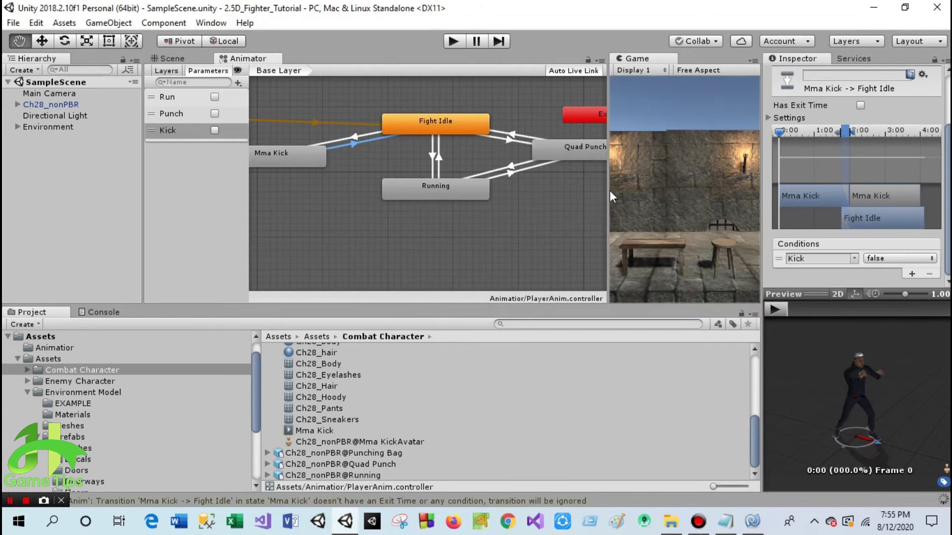
Step: Widen the parameters list and drag the splitter to give the Game view more width
{"action": "left_click", "coordinate": [168, 97]}
{"action": "left_click_drag", "start_coordinate": [249, 198], "coordinate": [338, 198]}
{"action": "left_click", "coordinate": [496, 191]}
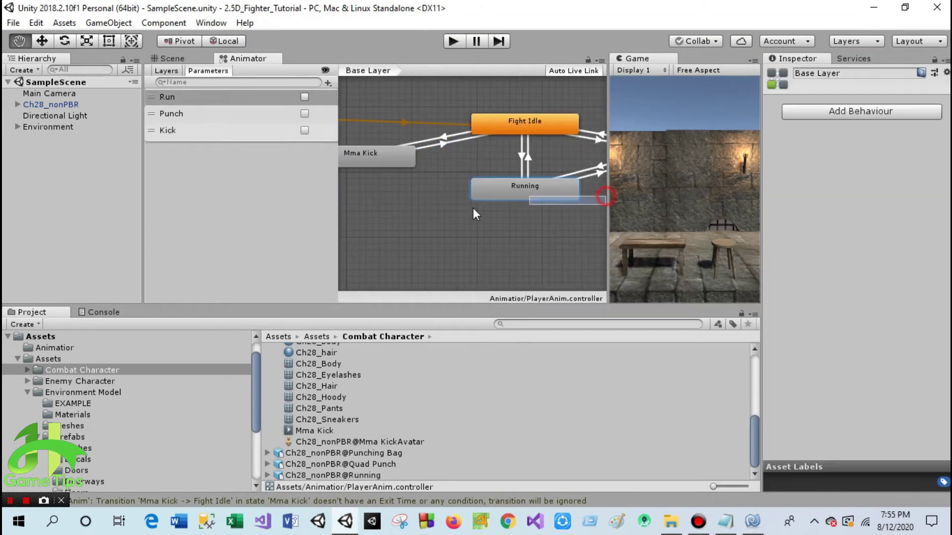
{"action": "left_click", "coordinate": [444, 231]}
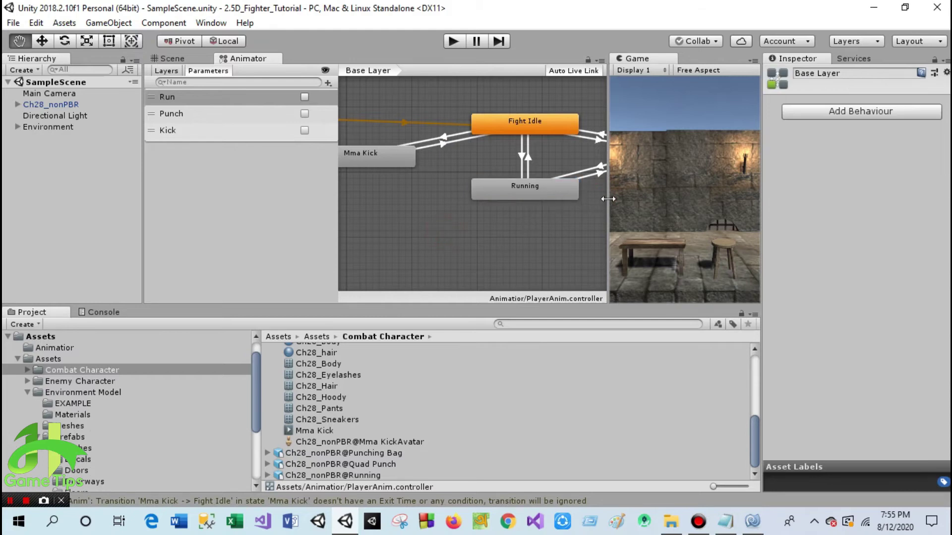
{"action": "left_click_drag", "start_coordinate": [607, 203], "coordinate": [388, 209]}
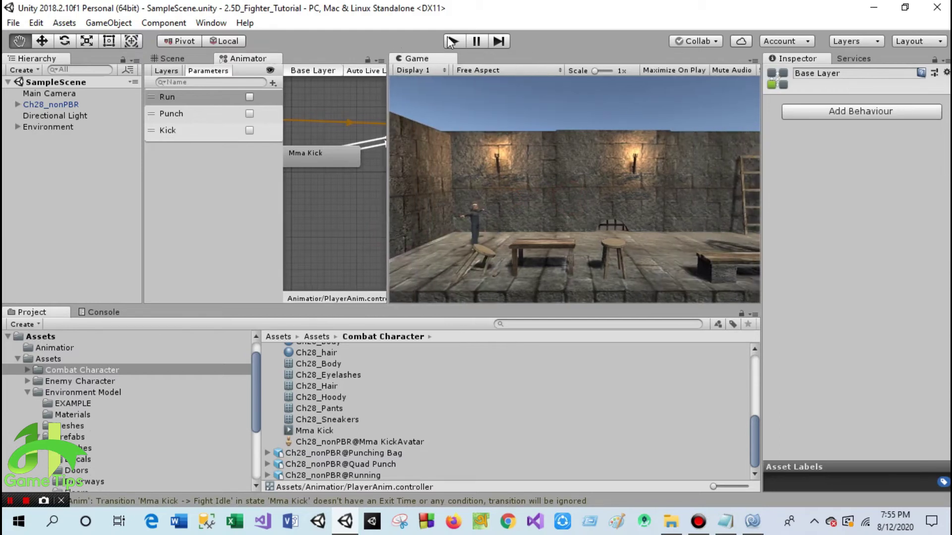
Step: Play the game, run with the Right arrow, kick with K, then stop play mode
{"action": "left_click", "coordinate": [452, 41]}
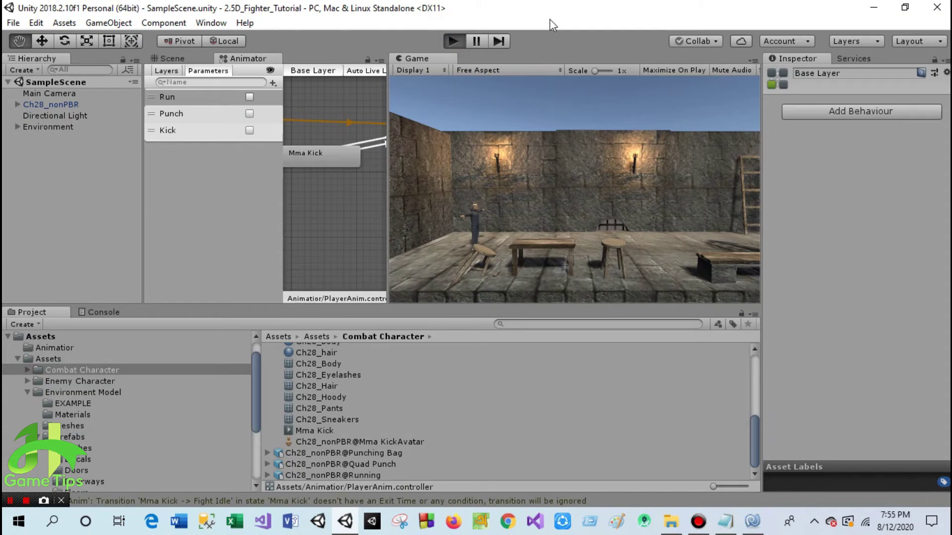
{"action": "key", "text": "Right"}
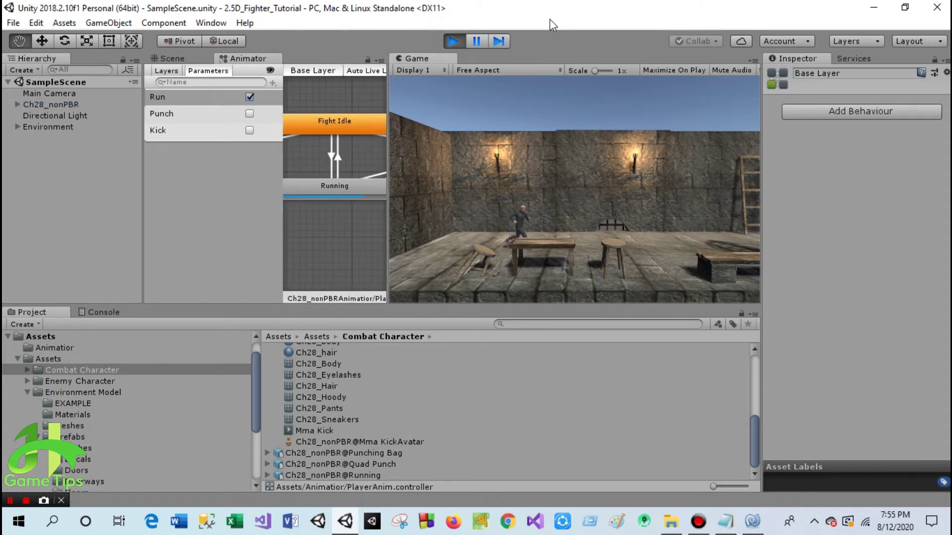
{"action": "key", "text": "k"}
{"action": "key", "text": "k"}
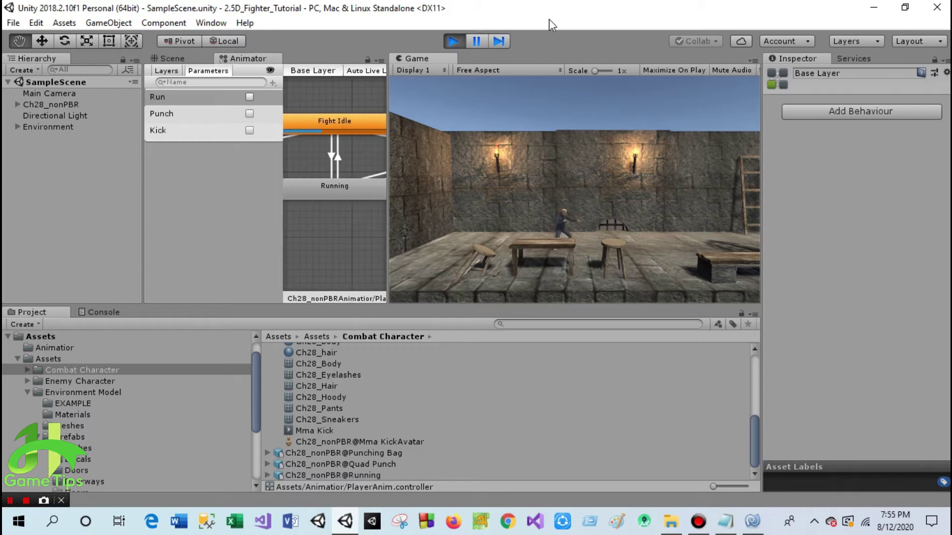
{"action": "left_click", "coordinate": [453, 41]}
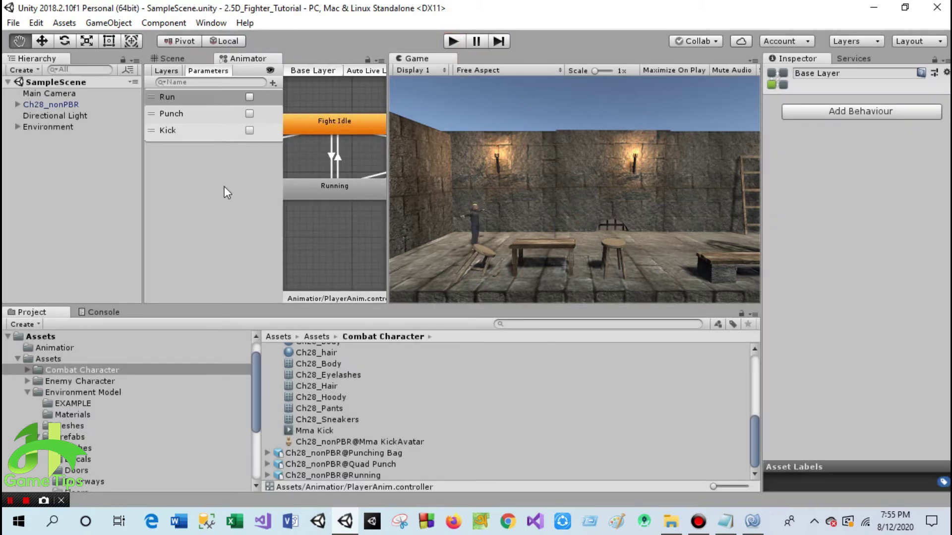
Step: Tick Has Exit Time on the Mma Kick → Fight Idle transition and set Mma Kick's Speed to 1.7
{"action": "left_click_drag", "start_coordinate": [386, 207], "coordinate": [612, 207]}
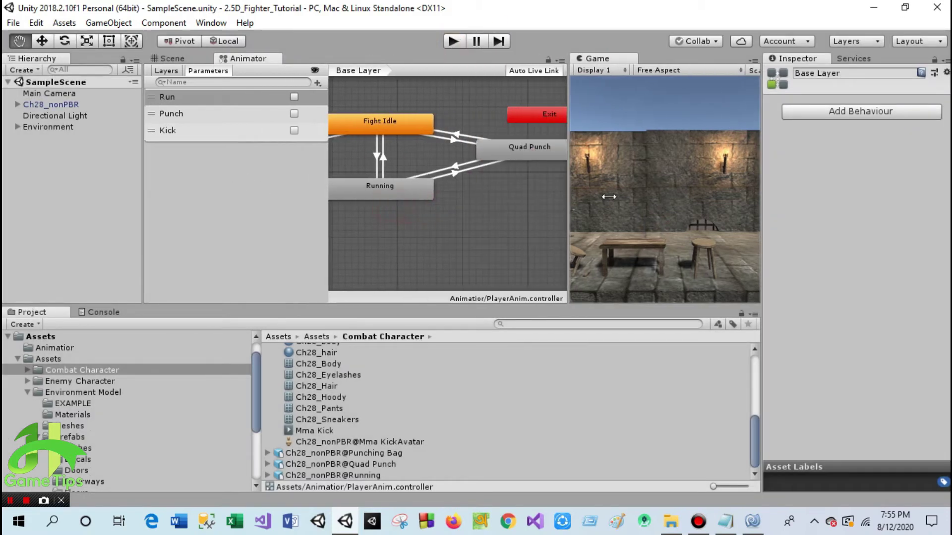
{"action": "scroll", "coordinate": [535, 211], "scroll_direction": "up", "scroll_amount": 3}
{"action": "scroll", "coordinate": [531, 193], "scroll_direction": "down", "scroll_amount": 3}
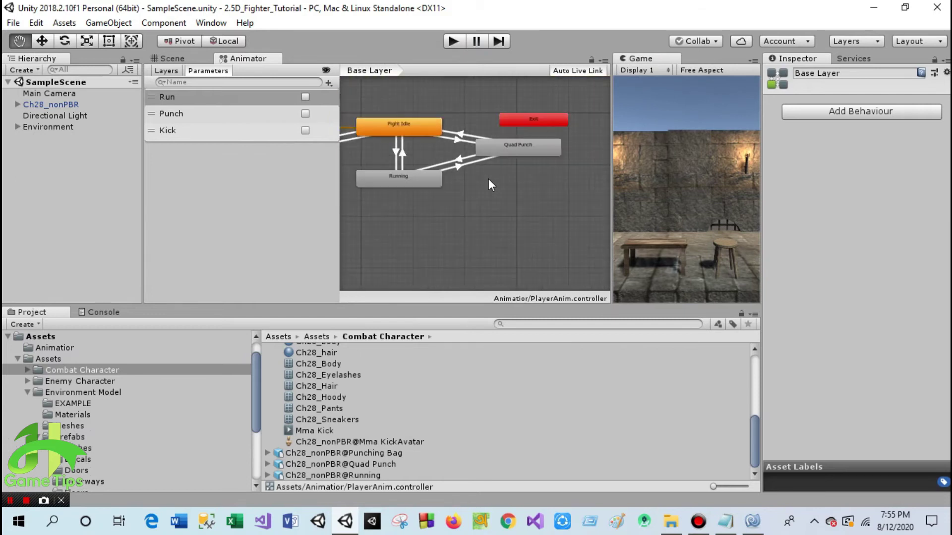
{"action": "middle_click_drag", "start_coordinate": [489, 178], "coordinate": [574, 189]}
{"action": "left_click", "coordinate": [376, 159]}
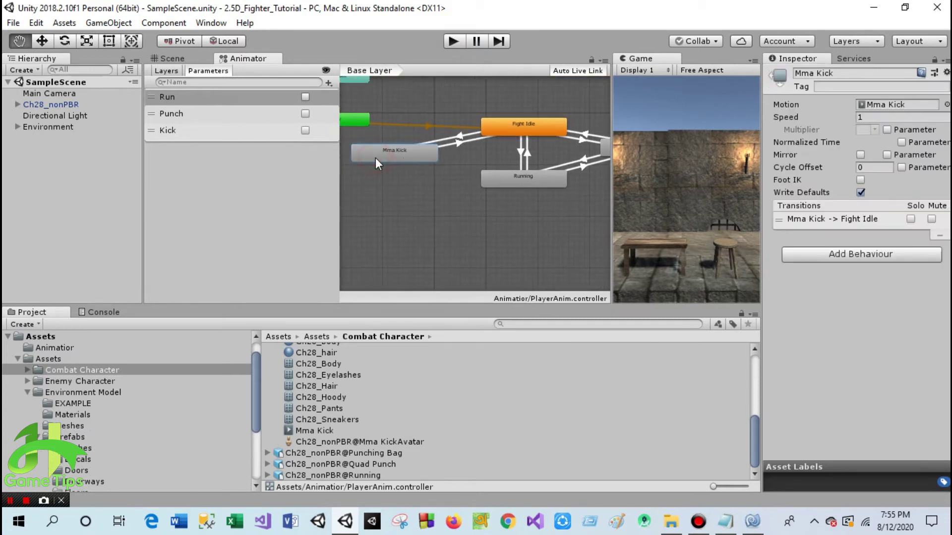
{"action": "scroll", "coordinate": [457, 152], "scroll_direction": "up", "scroll_amount": 3}
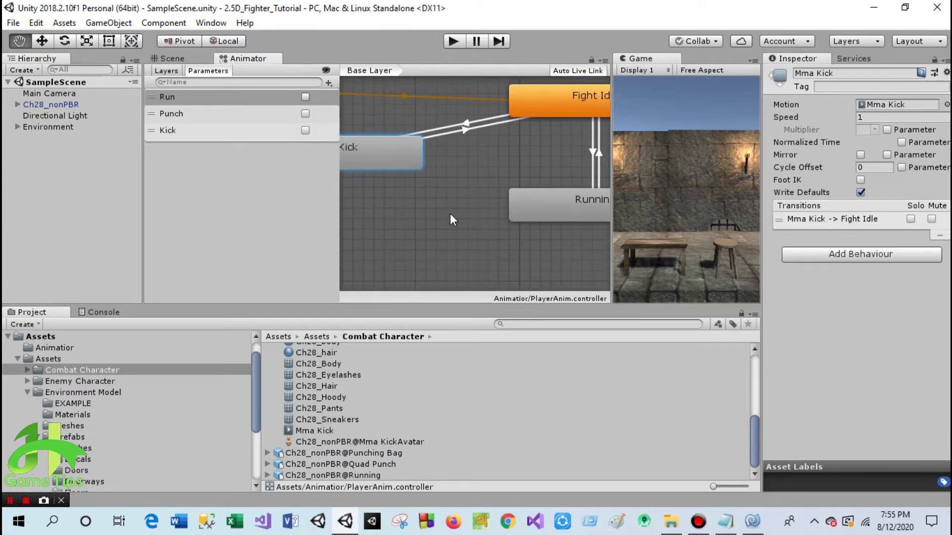
{"action": "left_click", "coordinate": [471, 150]}
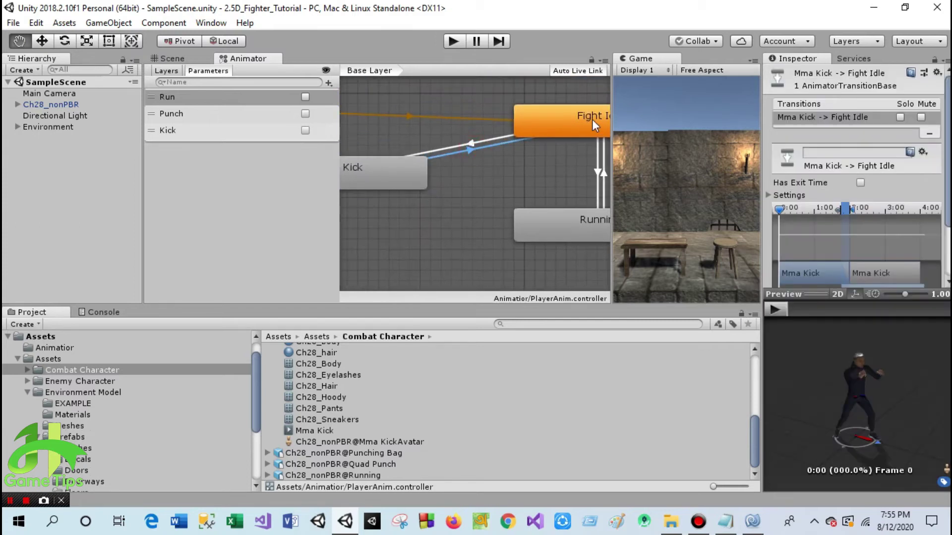
{"action": "left_click", "coordinate": [861, 183]}
{"action": "left_click", "coordinate": [372, 173]}
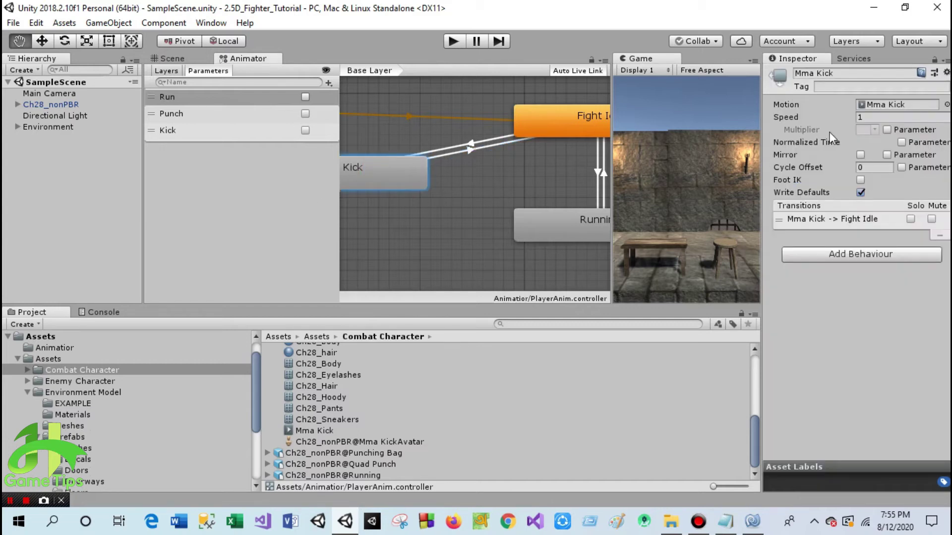
{"action": "left_click", "coordinate": [875, 117]}
{"action": "type", "text": ".7"}
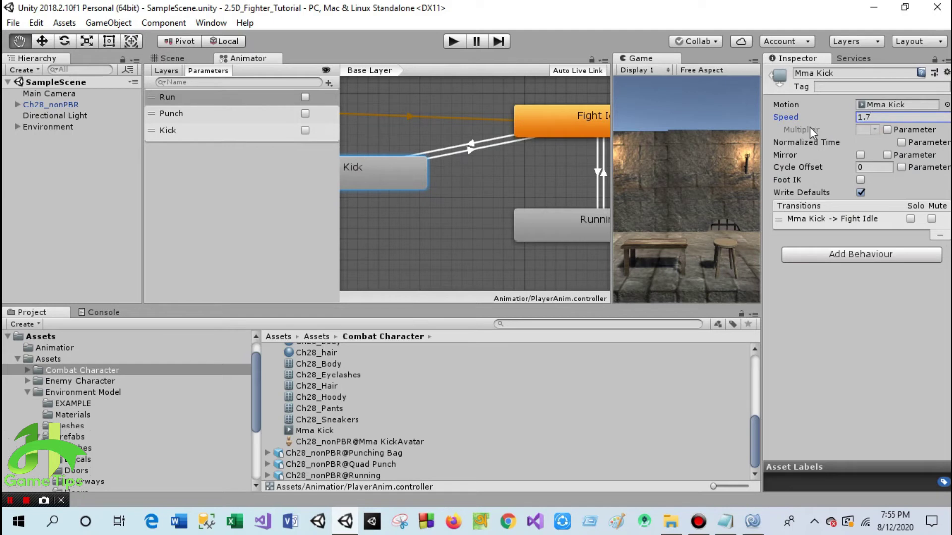
Step: Save the scene via File > Save Scene
{"action": "left_click", "coordinate": [181, 59]}
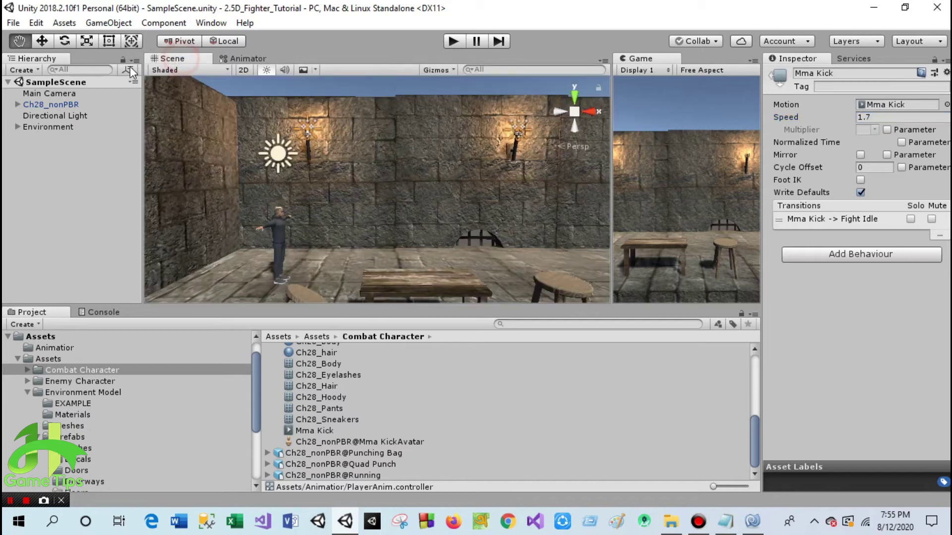
{"action": "left_click", "coordinate": [14, 23]}
{"action": "left_click", "coordinate": [34, 72]}
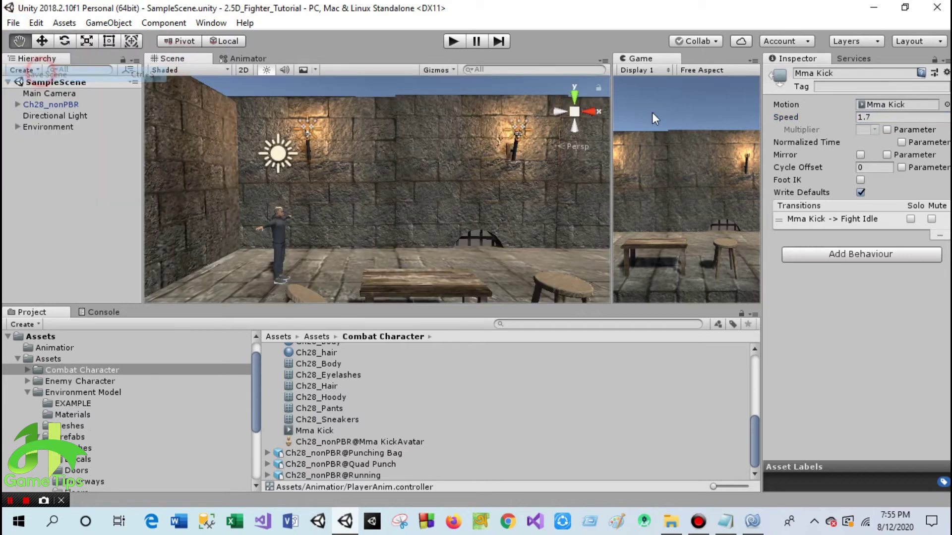
Step: Enable Maximize On Play and play, running the fighter right and left
{"action": "left_click_drag", "start_coordinate": [613, 144], "coordinate": [364, 143]}
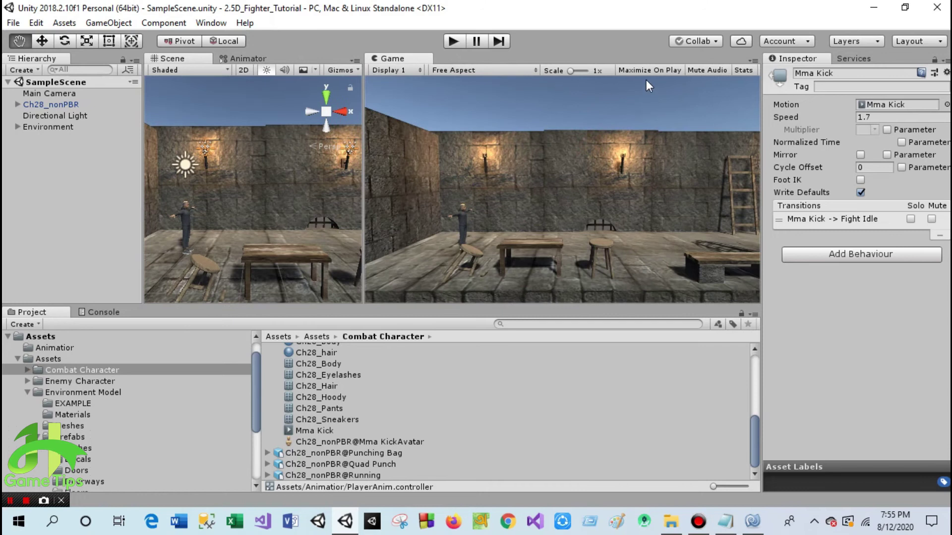
{"action": "left_click", "coordinate": [647, 72]}
{"action": "left_click", "coordinate": [453, 41]}
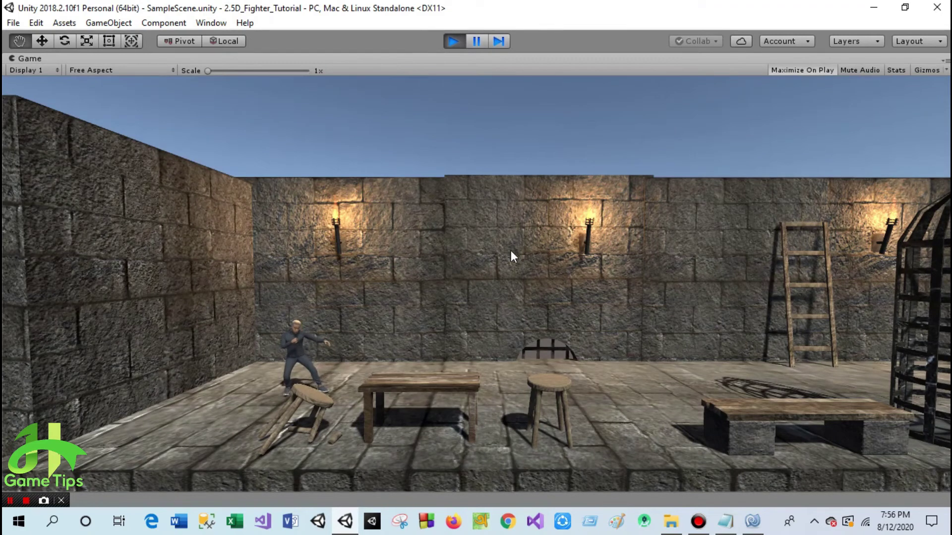
{"action": "key", "text": "Right"}
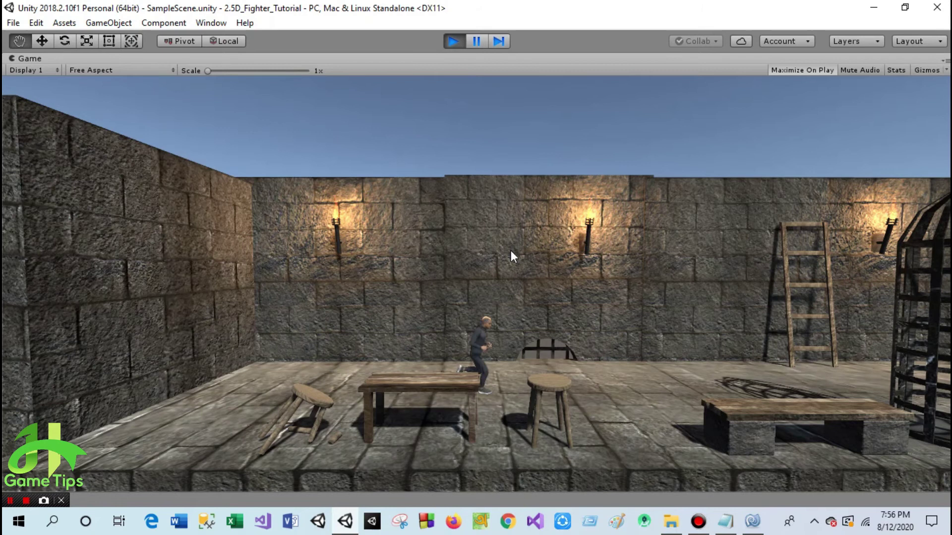
{"action": "key", "text": "Left"}
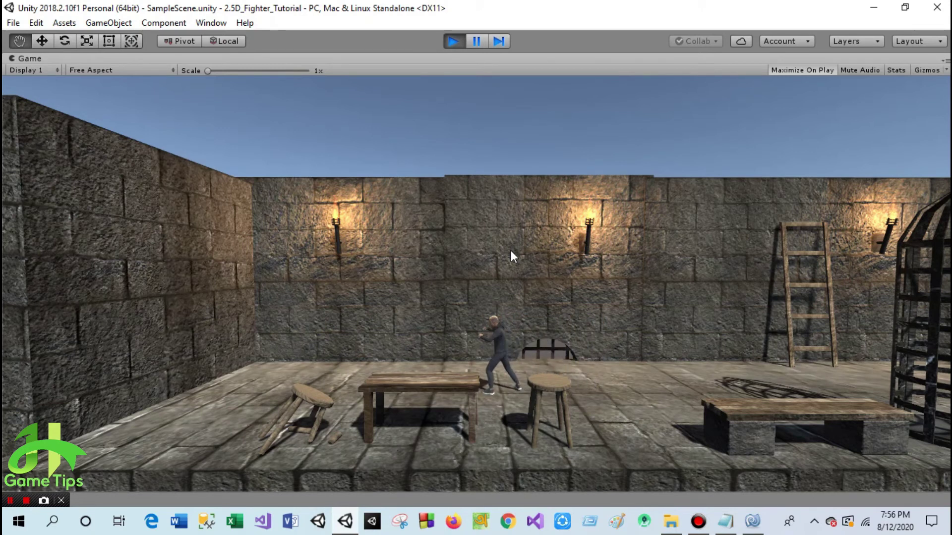
{"action": "key", "text": "Left"}
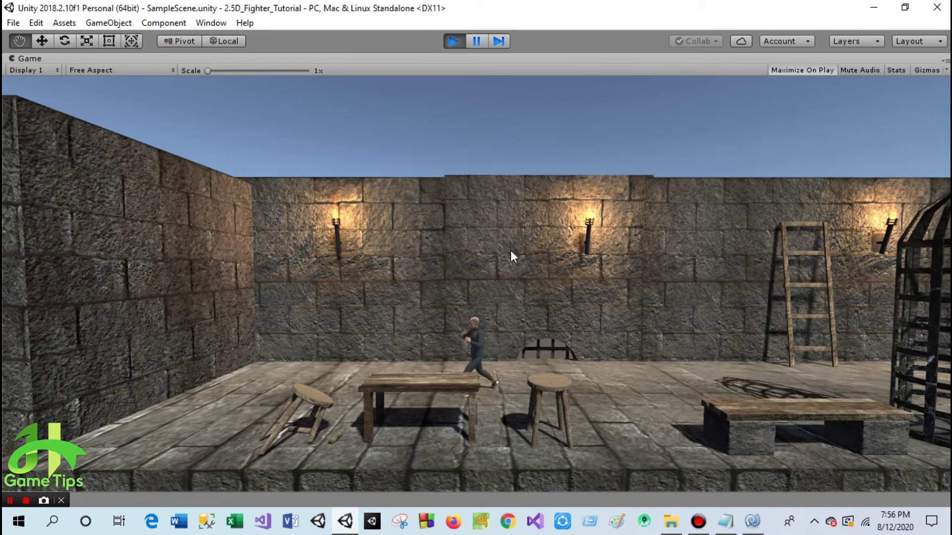
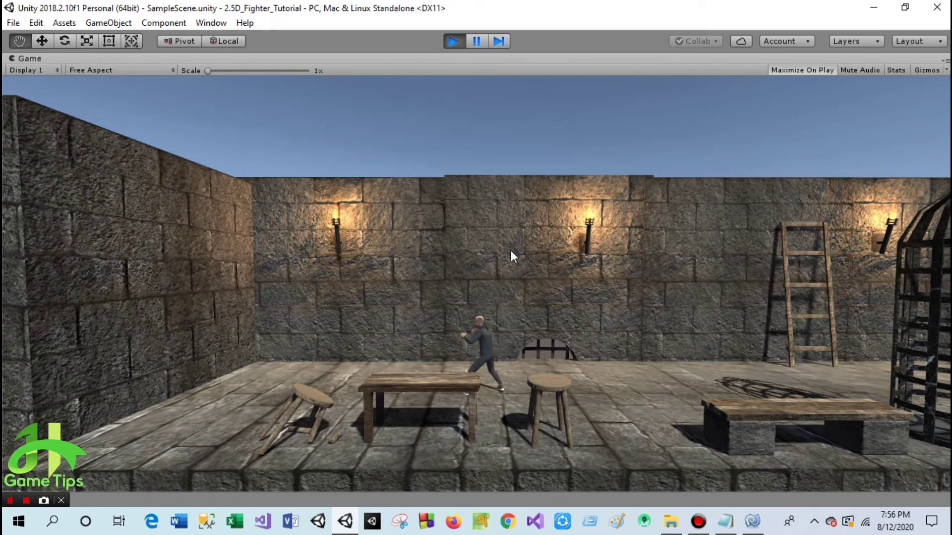
Step: Play-test by running left, jumping onto the table, and running right, then exit Play mode
{"action": "key", "text": "Left"}
{"action": "key", "text": "space"}
{"action": "key", "text": "Right"}
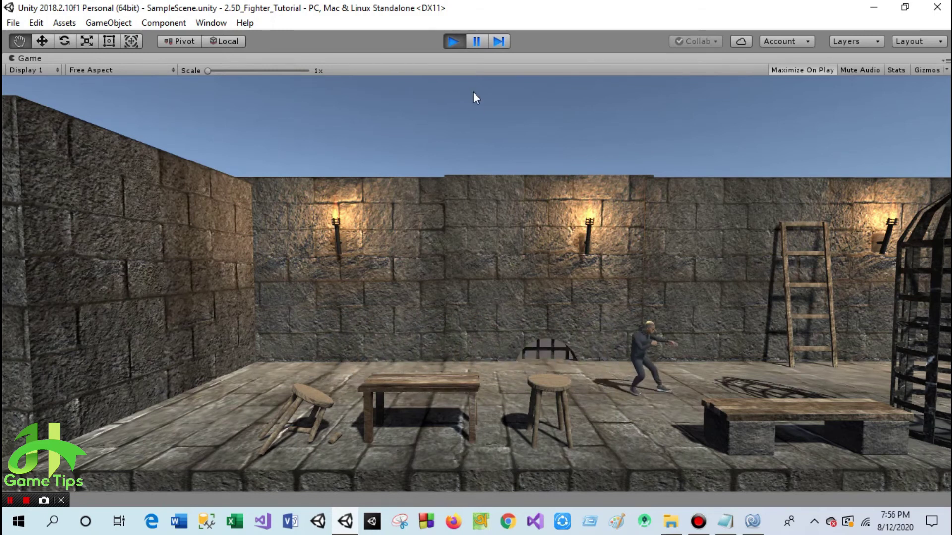
{"action": "left_click", "coordinate": [452, 43]}
{"action": "key", "text": "ctrl+p"}
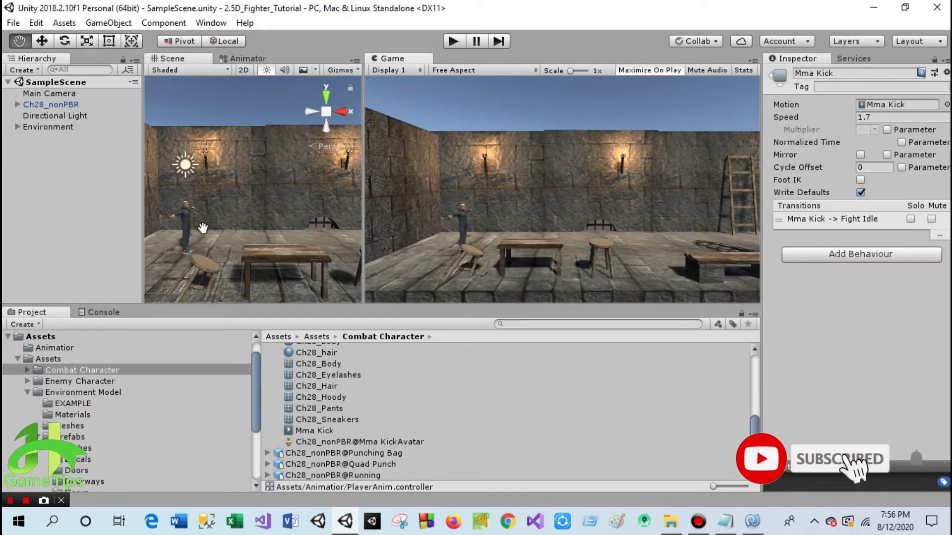
Step: Collapse Mma Kick, preview the Dive Roll clip, then select Ch28_nonPBR@Backflip
{"action": "scroll", "coordinate": [346, 410], "scroll_direction": "up", "scroll_amount": 3}
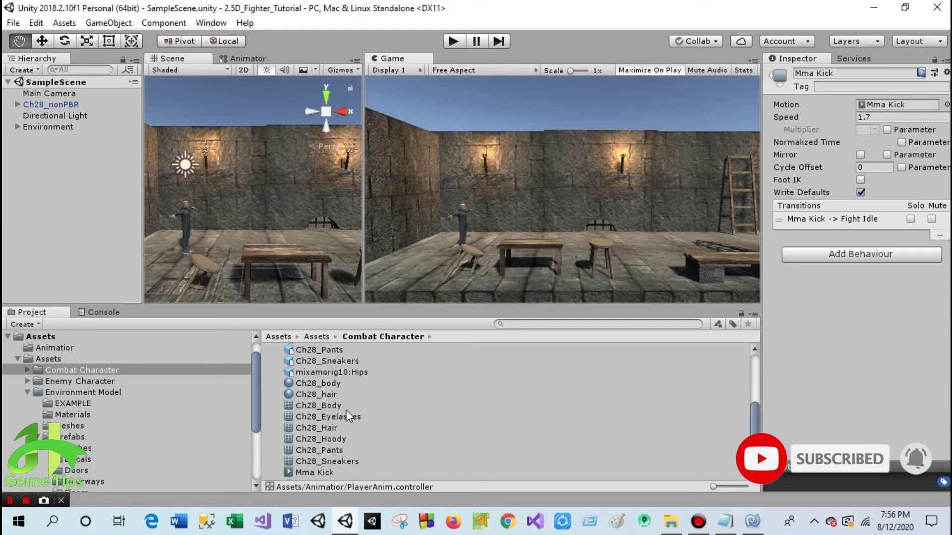
{"action": "scroll", "coordinate": [346, 409], "scroll_direction": "up", "scroll_amount": 3}
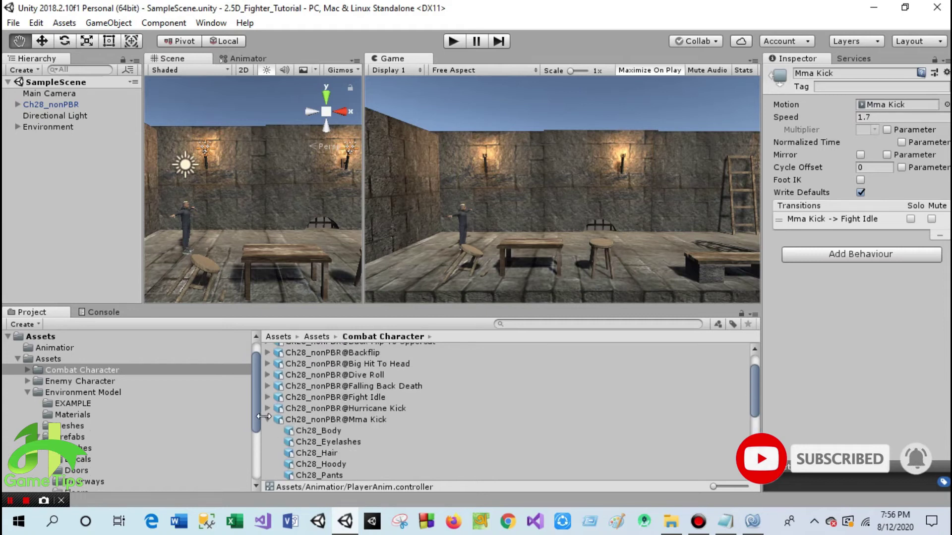
{"action": "left_click", "coordinate": [267, 419]}
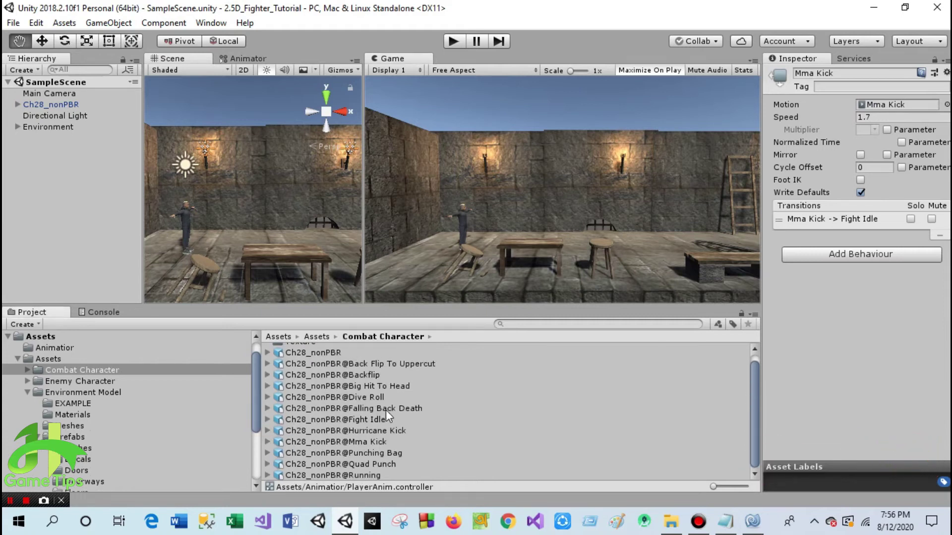
{"action": "left_click", "coordinate": [367, 396]}
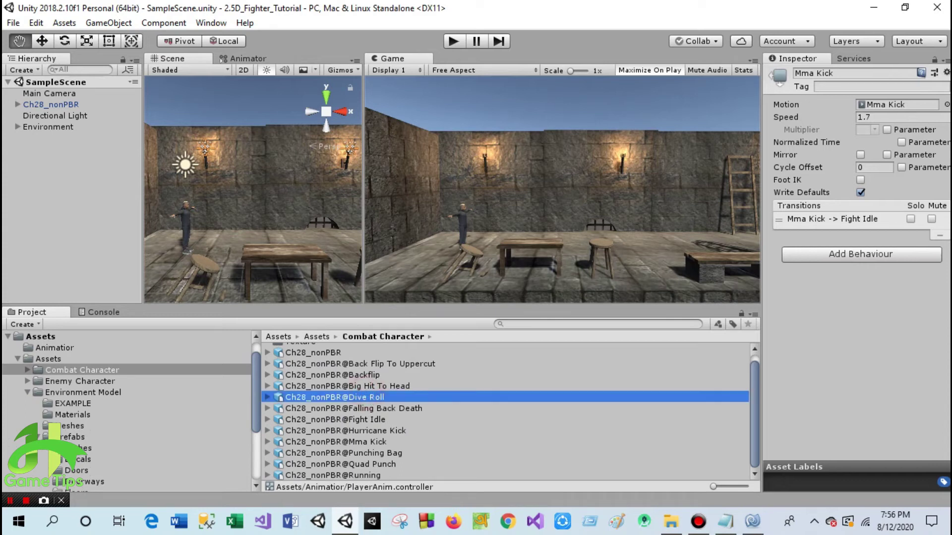
{"action": "left_click", "coordinate": [774, 309]}
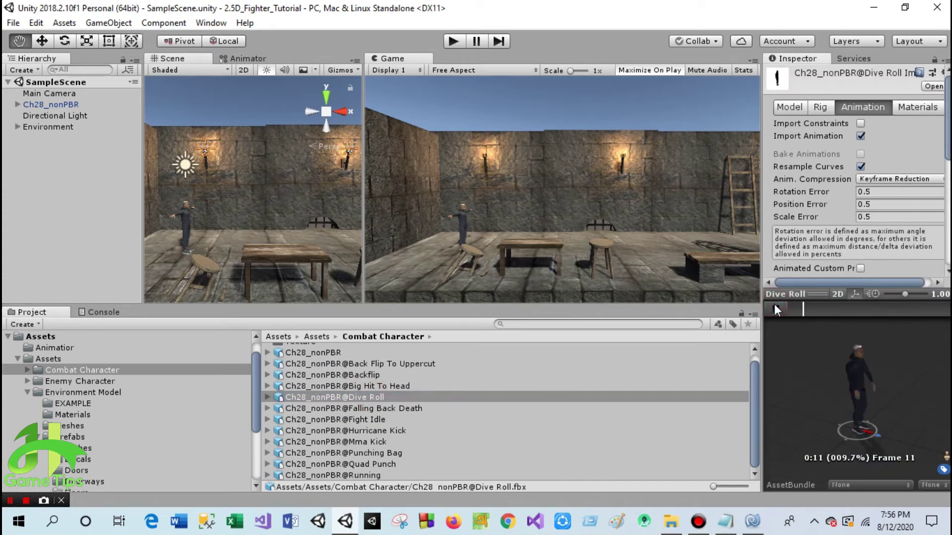
{"action": "left_click", "coordinate": [775, 309]}
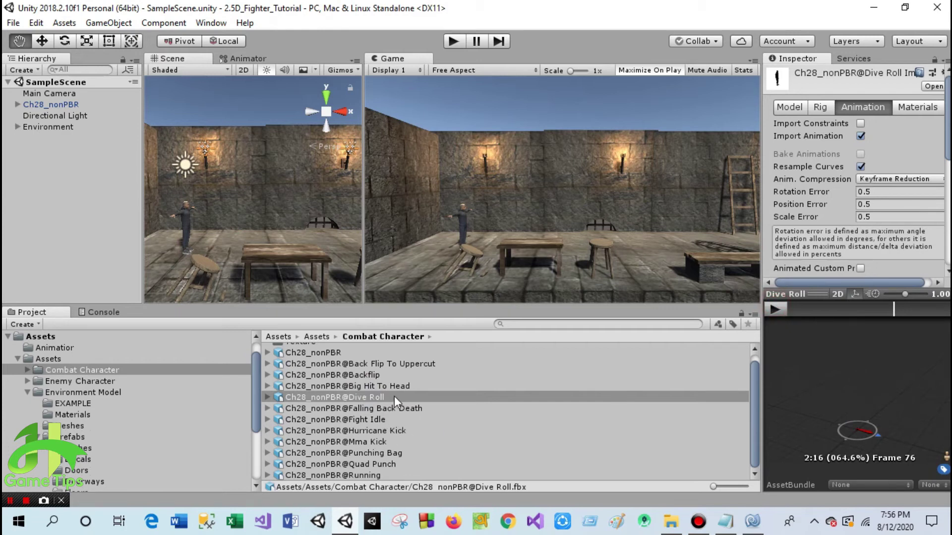
{"action": "scroll", "coordinate": [362, 417], "scroll_direction": "up", "scroll_amount": 1}
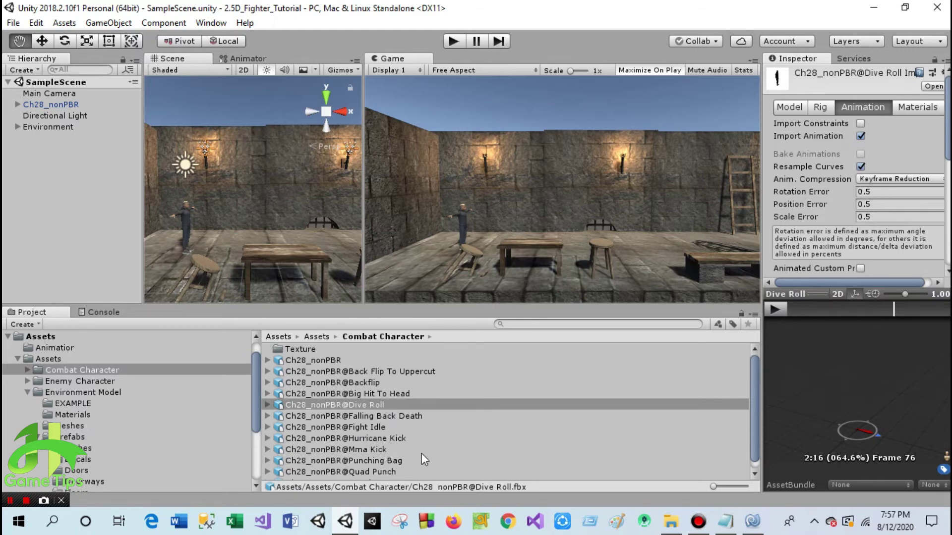
{"action": "left_click", "coordinate": [376, 382]}
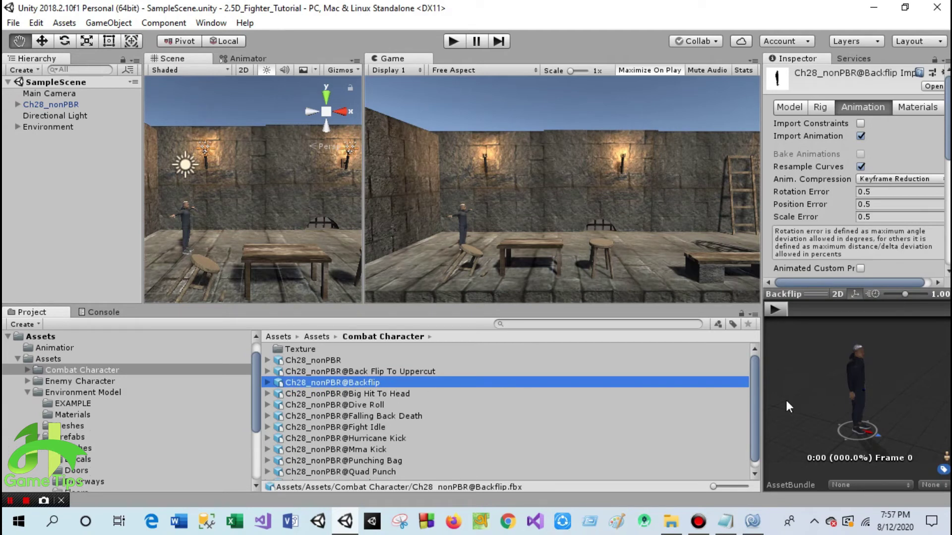
Step: Preview Backflip, move its Start marker to frame 30 and End marker to 80, and apply
{"action": "left_click", "coordinate": [784, 310]}
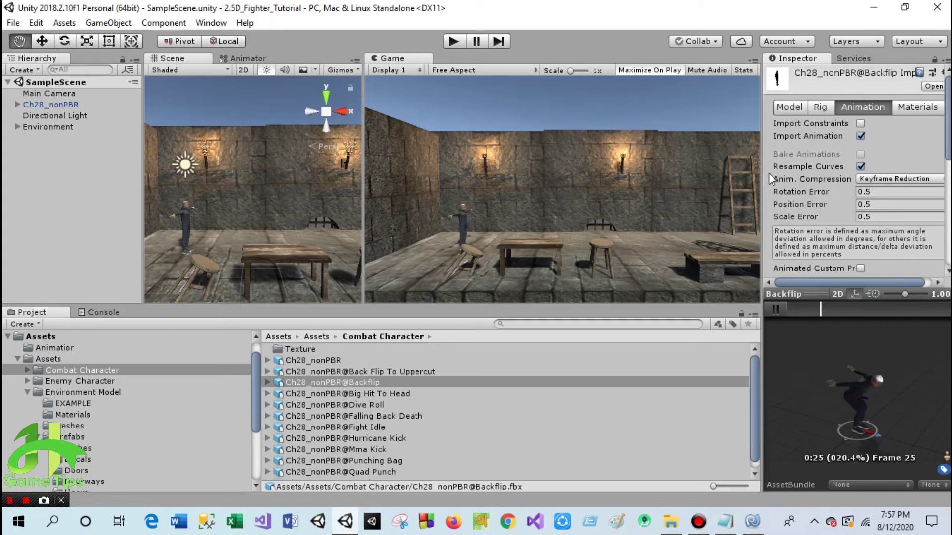
{"action": "scroll", "coordinate": [847, 192], "scroll_direction": "down", "scroll_amount": 5}
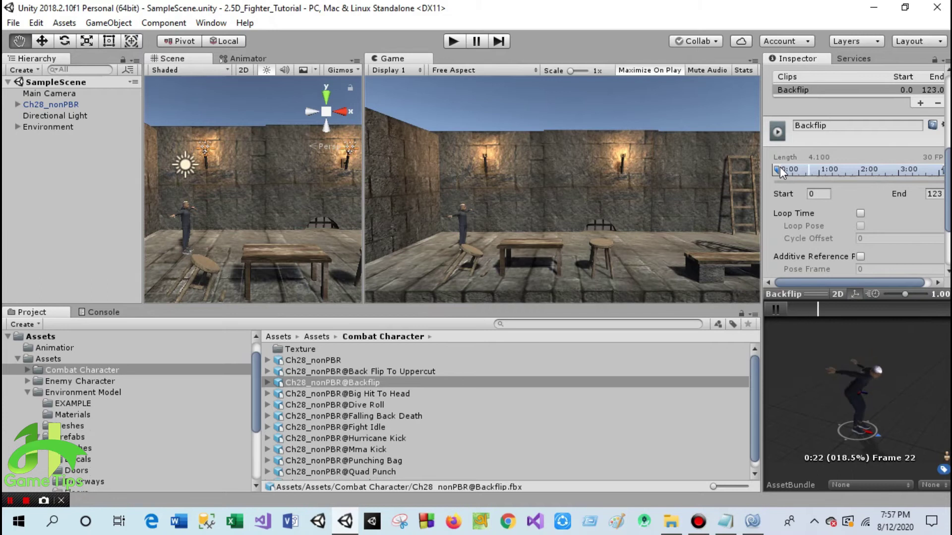
{"action": "mouse_move", "coordinate": [777, 170]}
{"action": "left_mouse_down"}
{"action": "mouse_move", "coordinate": [823, 170]}
{"action": "mouse_move", "coordinate": [815, 167]}
{"action": "left_mouse_up"}
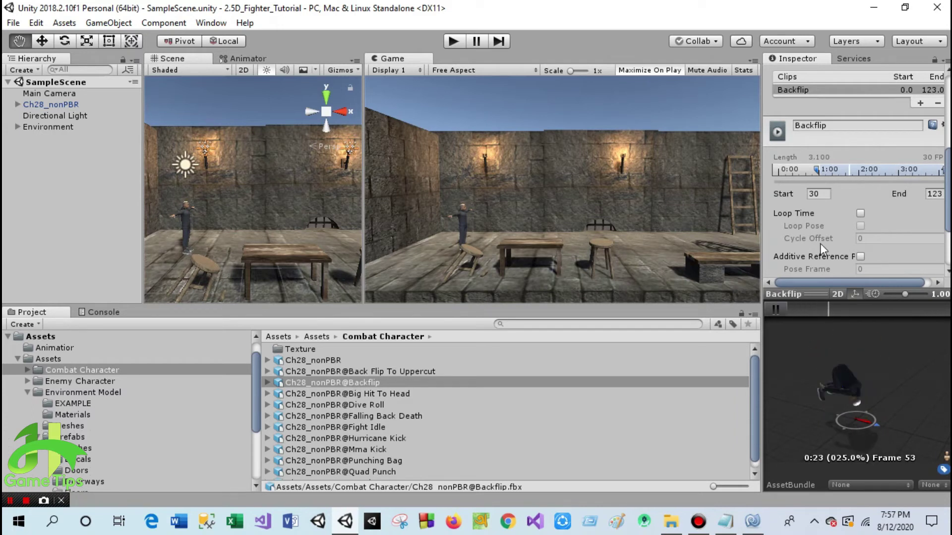
{"action": "scroll", "coordinate": [822, 234], "scroll_direction": "down", "scroll_amount": 5}
{"action": "scroll", "coordinate": [822, 234], "scroll_direction": "up", "scroll_amount": 4}
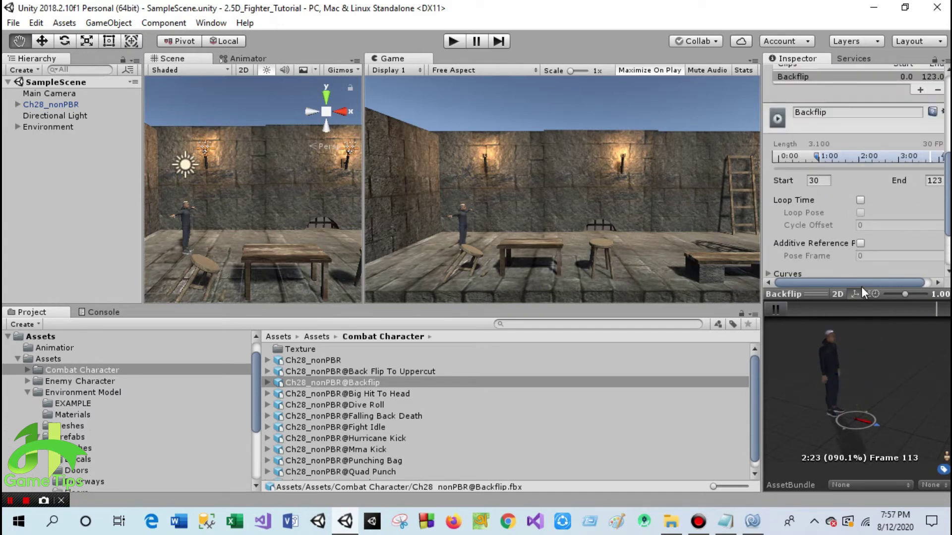
{"action": "left_click_drag", "start_coordinate": [887, 283], "coordinate": [895, 282]}
{"action": "left_click_drag", "start_coordinate": [936, 158], "coordinate": [879, 170]}
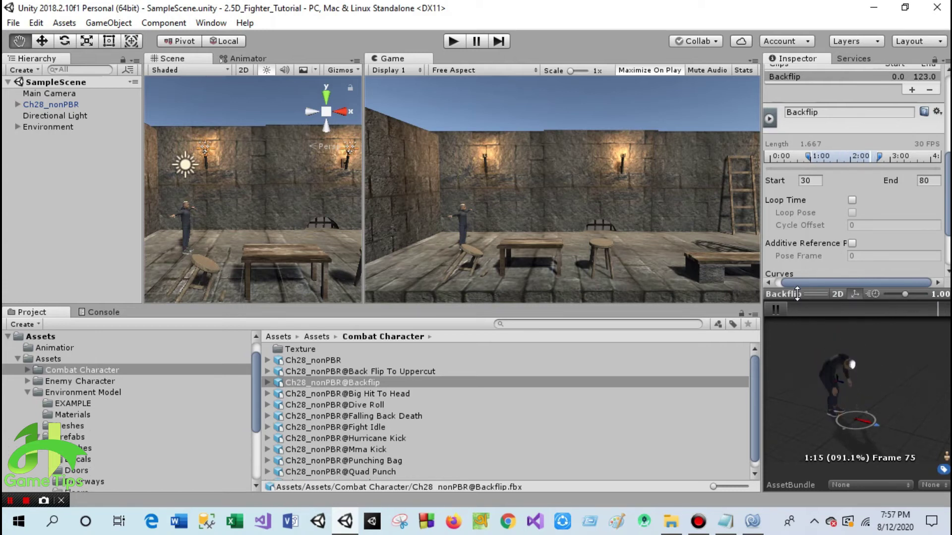
{"action": "scroll", "coordinate": [851, 249], "scroll_direction": "down", "scroll_amount": 3}
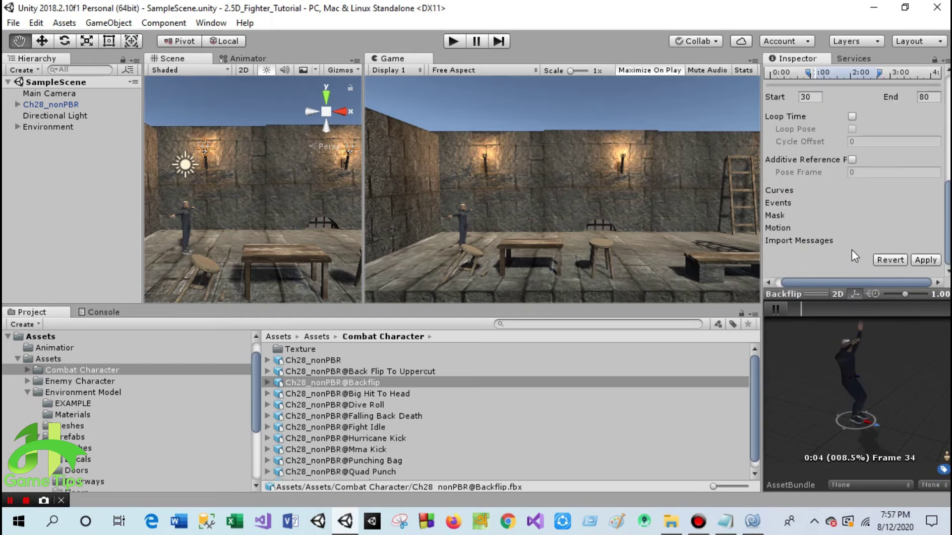
{"action": "left_click", "coordinate": [926, 259]}
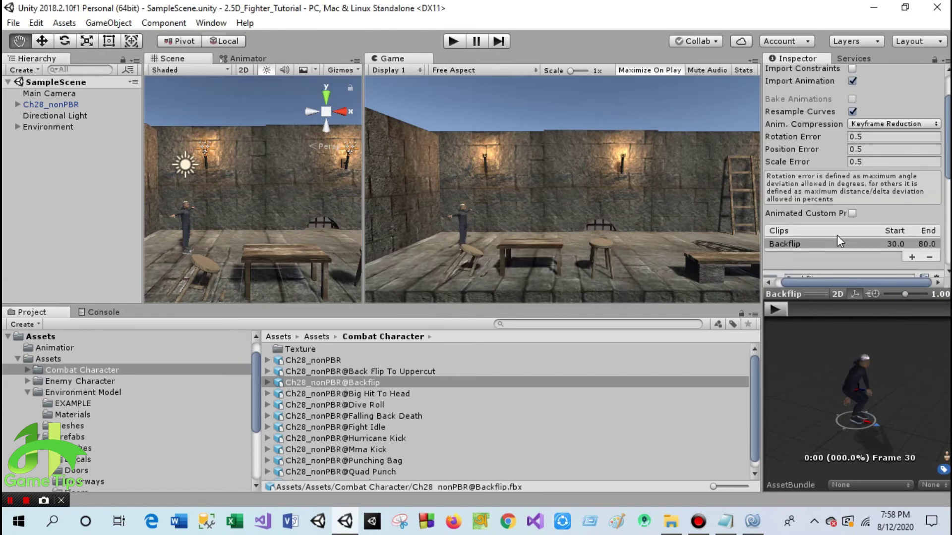
Step: Enable Loop Time and Loop Pose on the Backflip clip and apply
{"action": "left_click", "coordinate": [852, 129]}
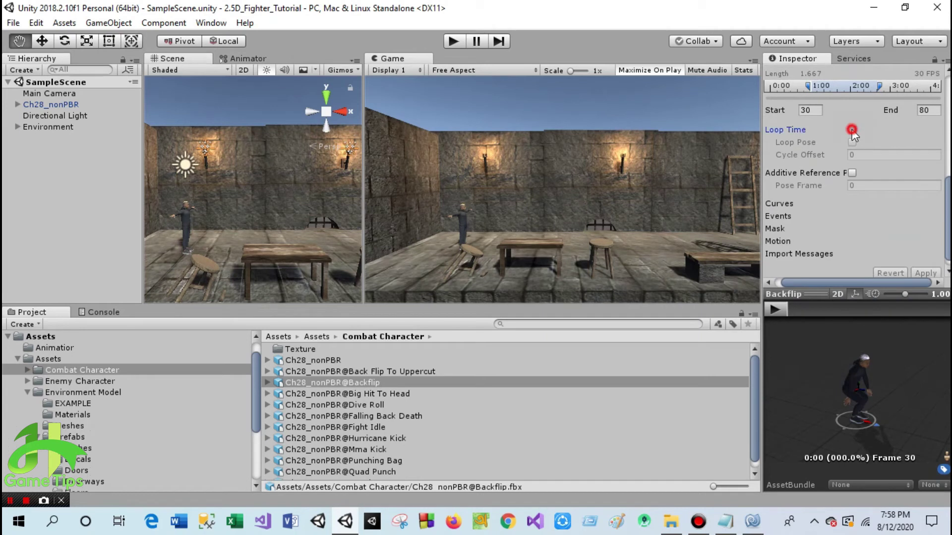
{"action": "left_click", "coordinate": [852, 142]}
{"action": "scroll", "coordinate": [852, 155], "scroll_direction": "down", "scroll_amount": 1}
{"action": "left_click", "coordinate": [925, 260]}
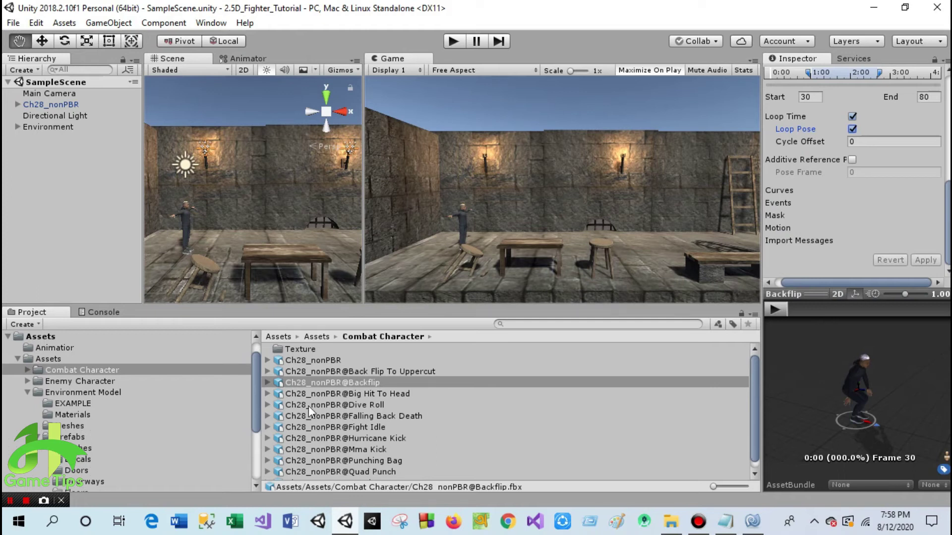
Step: Compare the Backflip preview with Loop Pose off and on, leaving it enabled, then open the Animator
{"action": "left_click", "coordinate": [775, 310]}
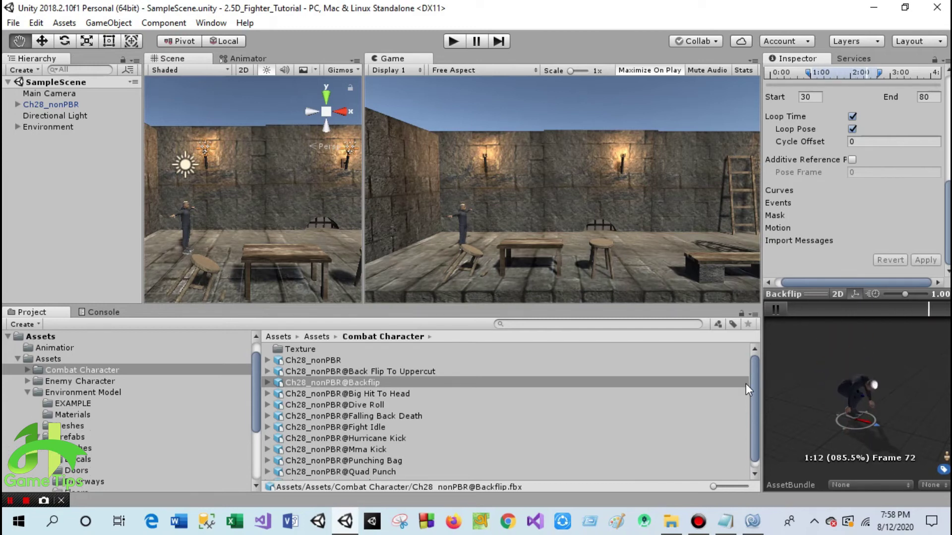
{"action": "left_click", "coordinate": [773, 310]}
{"action": "left_click", "coordinate": [851, 129]}
{"action": "left_click", "coordinate": [926, 260]}
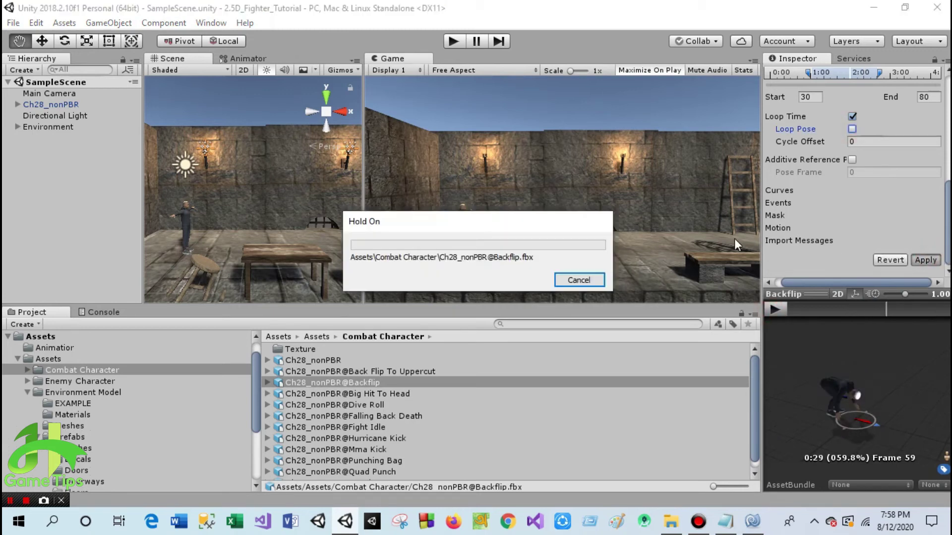
{"action": "left_click", "coordinate": [767, 307]}
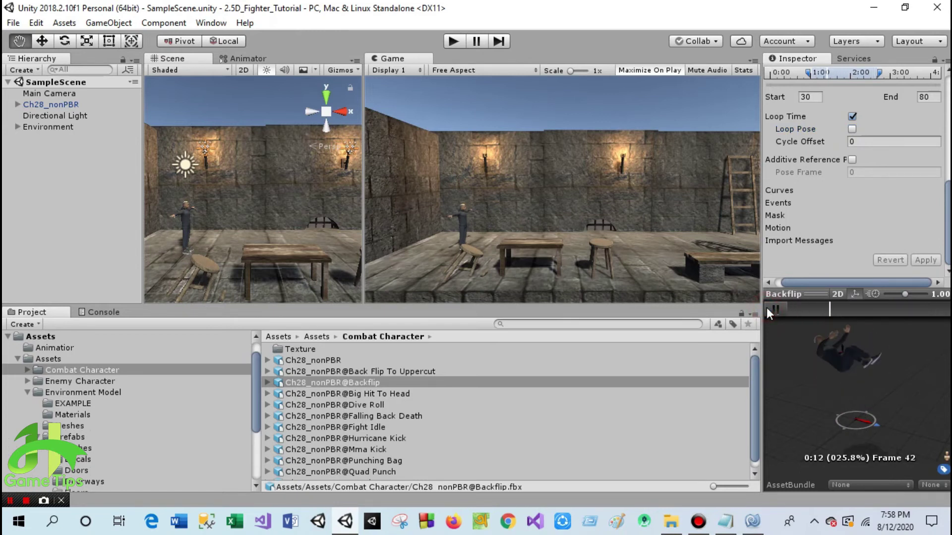
{"action": "left_click", "coordinate": [852, 130]}
{"action": "left_click", "coordinate": [925, 260]}
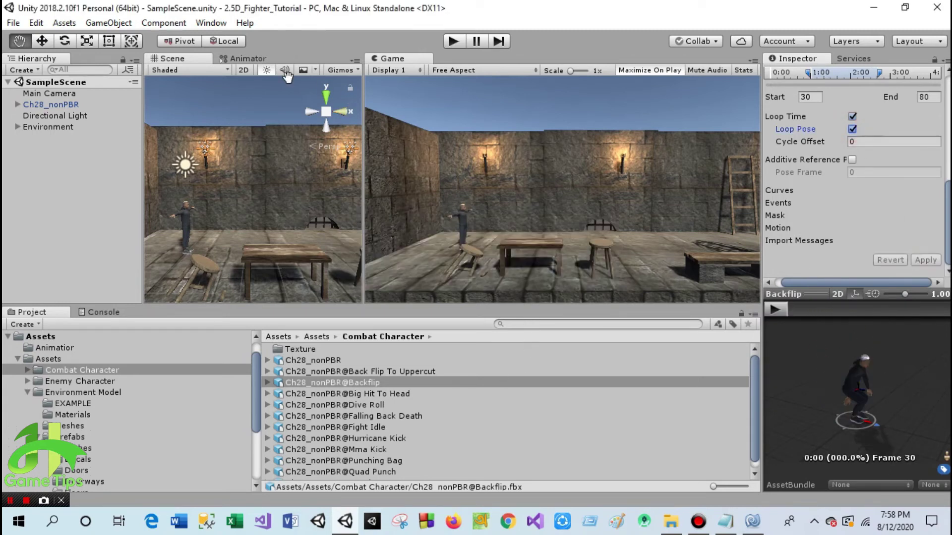
{"action": "left_click", "coordinate": [248, 58]}
Step: Select a transition and widen the Animator graph area
{"action": "left_click", "coordinate": [353, 117]}
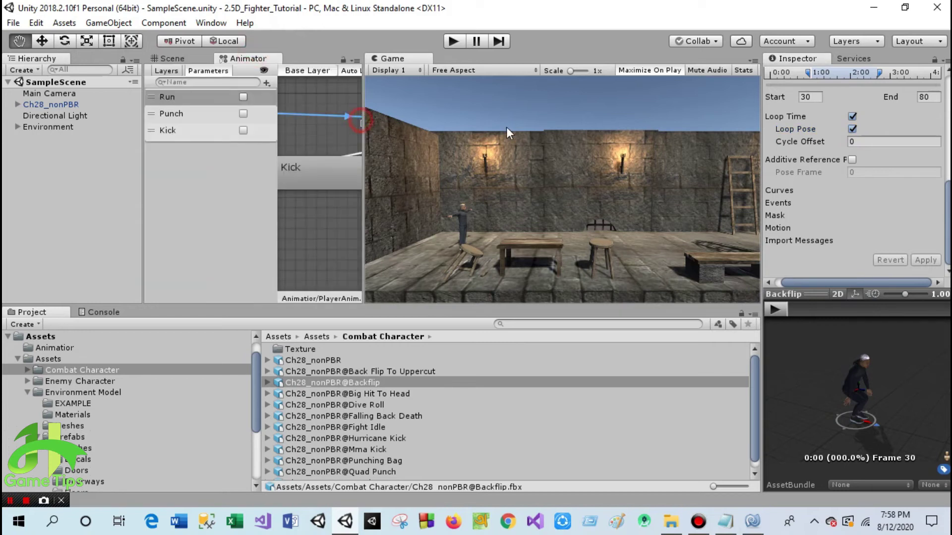
{"action": "left_click", "coordinate": [359, 125]}
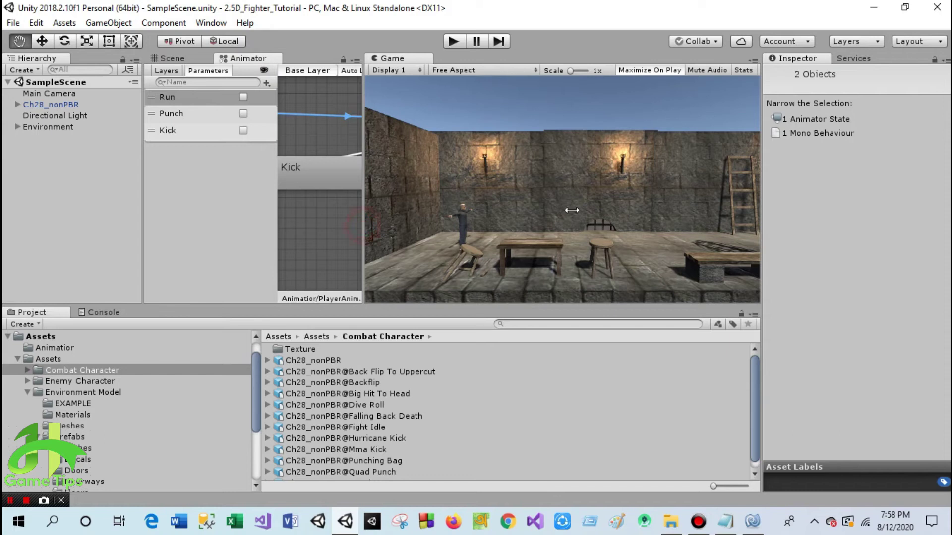
{"action": "left_click_drag", "start_coordinate": [362, 226], "coordinate": [621, 213]}
{"action": "scroll", "coordinate": [528, 218], "scroll_direction": "down", "scroll_amount": 4}
{"action": "scroll", "coordinate": [536, 233], "scroll_direction": "up", "scroll_amount": 3}
{"action": "scroll", "coordinate": [466, 242], "scroll_direction": "up", "scroll_amount": 2}
{"action": "scroll", "coordinate": [539, 252], "scroll_direction": "down", "scroll_amount": 2}
{"action": "scroll", "coordinate": [473, 209], "scroll_direction": "up", "scroll_amount": 2}
{"action": "scroll", "coordinate": [480, 242], "scroll_direction": "up", "scroll_amount": 1}
{"action": "scroll", "coordinate": [393, 408], "scroll_direction": "down", "scroll_amount": 1}
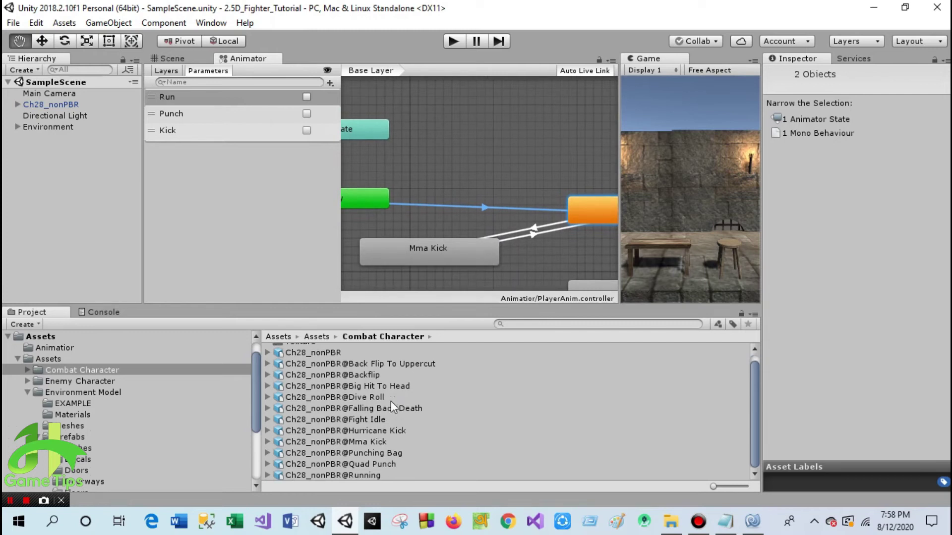
Step: Expand the Backflip FBX and drag its Backflip clip into the graph as a new state
{"action": "left_click", "coordinate": [268, 376]}
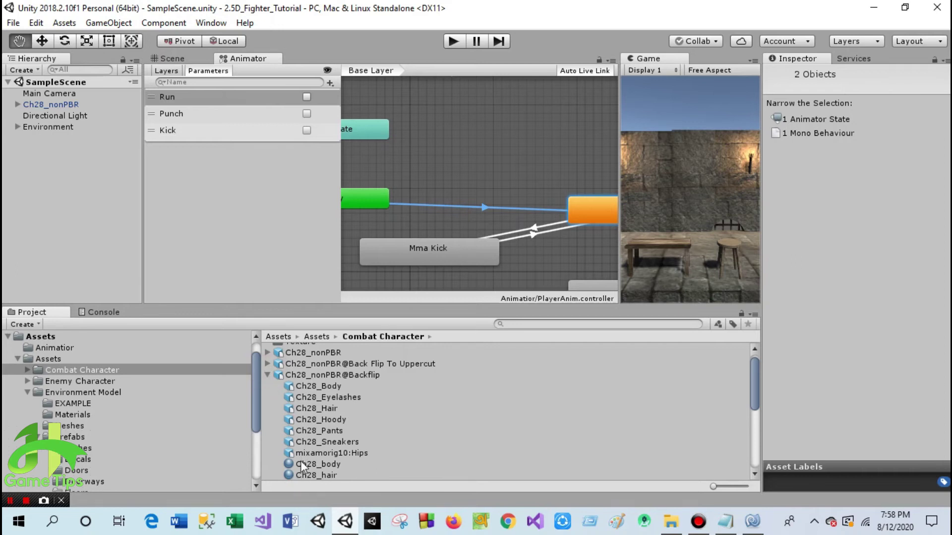
{"action": "scroll", "coordinate": [314, 445], "scroll_direction": "down", "scroll_amount": 5}
{"action": "left_click_drag", "start_coordinate": [308, 369], "coordinate": [470, 143]}
{"action": "scroll", "coordinate": [503, 181], "scroll_direction": "down", "scroll_amount": 3}
{"action": "middle_click_drag", "start_coordinate": [527, 207], "coordinate": [448, 244]}
{"action": "scroll", "coordinate": [450, 245], "scroll_direction": "up", "scroll_amount": 1}
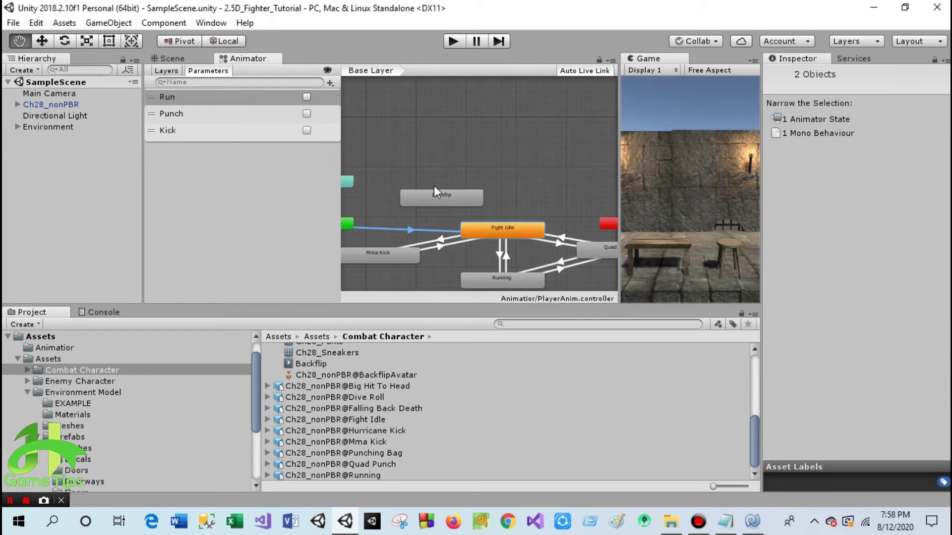
Step: Create a Bool parameter named 'BackFilp' in the Animator Parameters list
{"action": "left_click", "coordinate": [329, 85]}
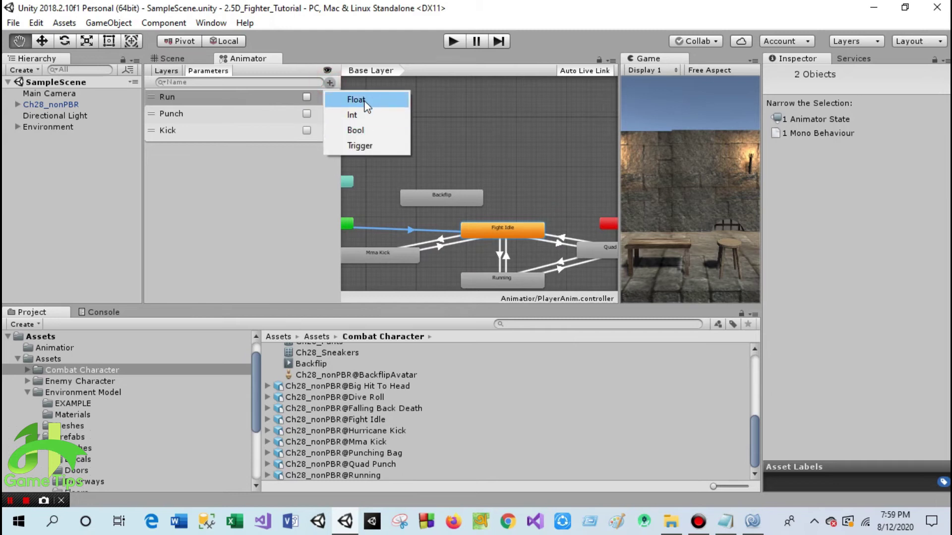
{"action": "left_click", "coordinate": [356, 130]}
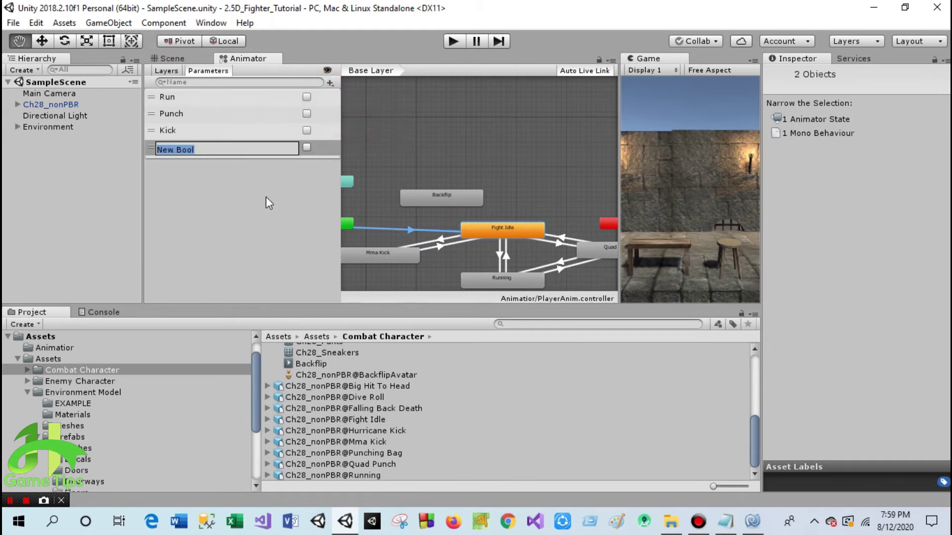
{"action": "type", "text": "BackFilp"}
{"action": "key", "text": "Return"}
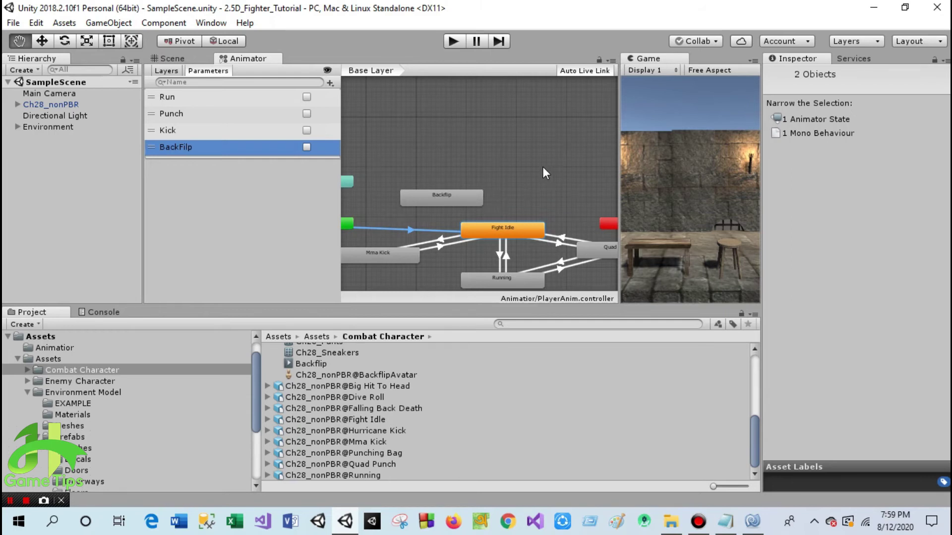
{"action": "middle_click_drag", "start_coordinate": [486, 211], "coordinate": [491, 178]}
Step: Place Backflip above Fight Idle and add transitions Fight Idle→Backflip, Quad Punch→Backflip, Backflip→Fight Idle
{"action": "scroll", "coordinate": [508, 268], "scroll_direction": "down", "scroll_amount": 1}
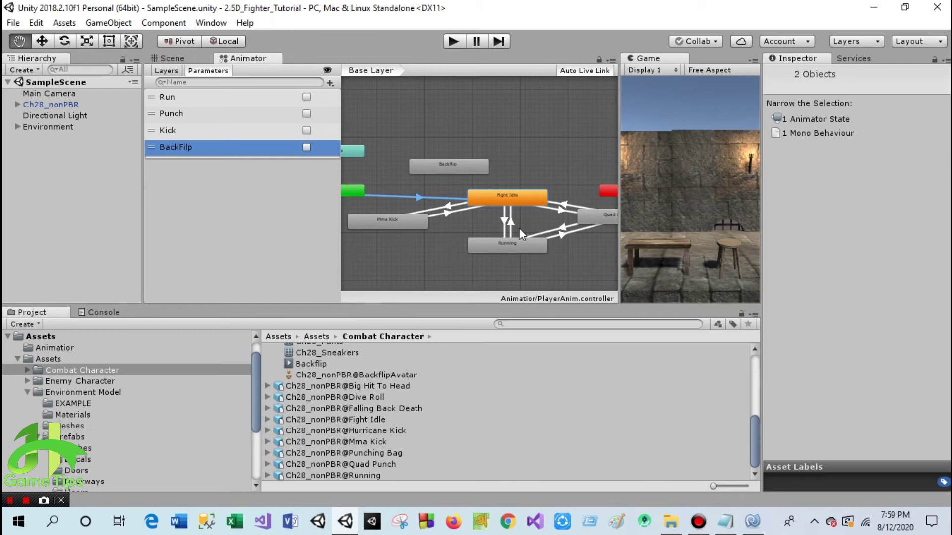
{"action": "scroll", "coordinate": [520, 237], "scroll_direction": "up", "scroll_amount": 1}
{"action": "middle_click_drag", "start_coordinate": [519, 218], "coordinate": [495, 242]}
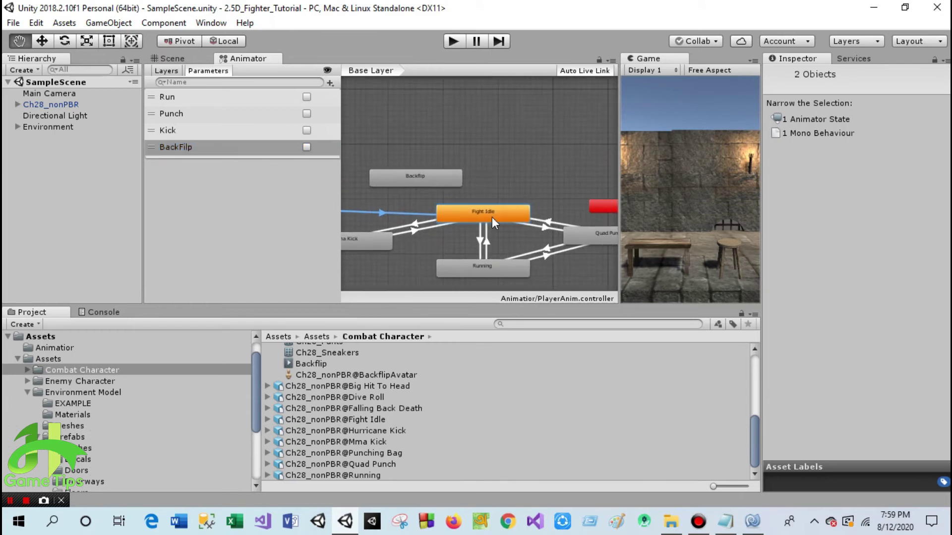
{"action": "left_click_drag", "start_coordinate": [436, 185], "coordinate": [569, 160]}
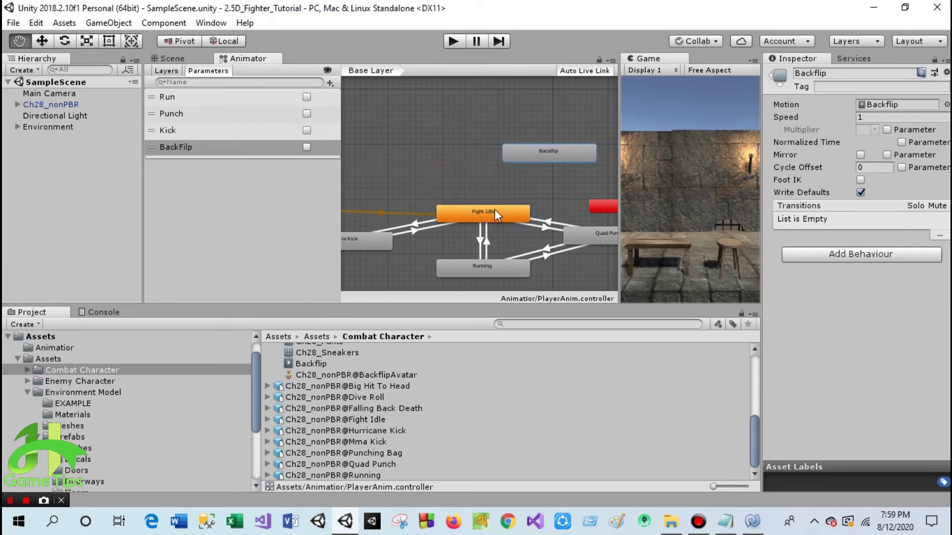
{"action": "right_click", "coordinate": [495, 208]}
{"action": "left_click", "coordinate": [518, 218]}
{"action": "left_click", "coordinate": [516, 153]}
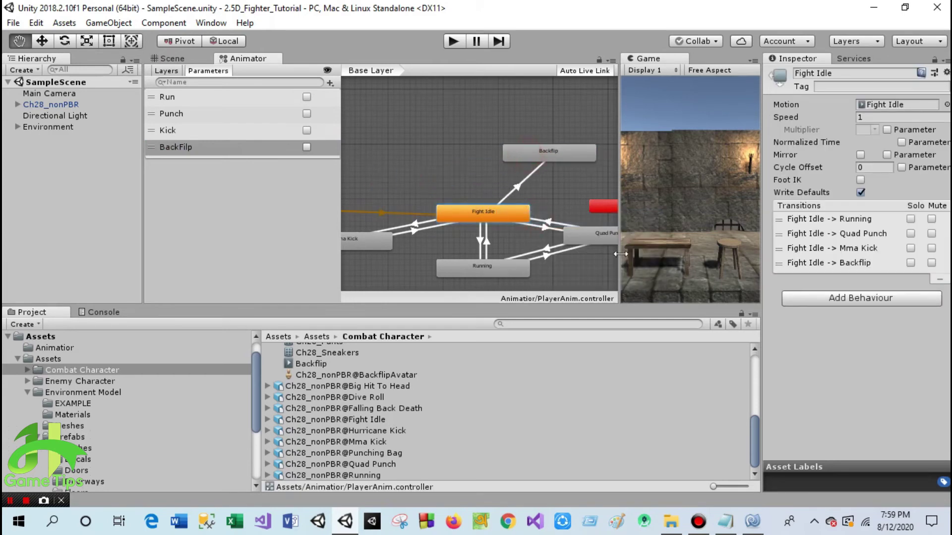
{"action": "right_click", "coordinate": [586, 231]}
{"action": "left_click", "coordinate": [600, 243]}
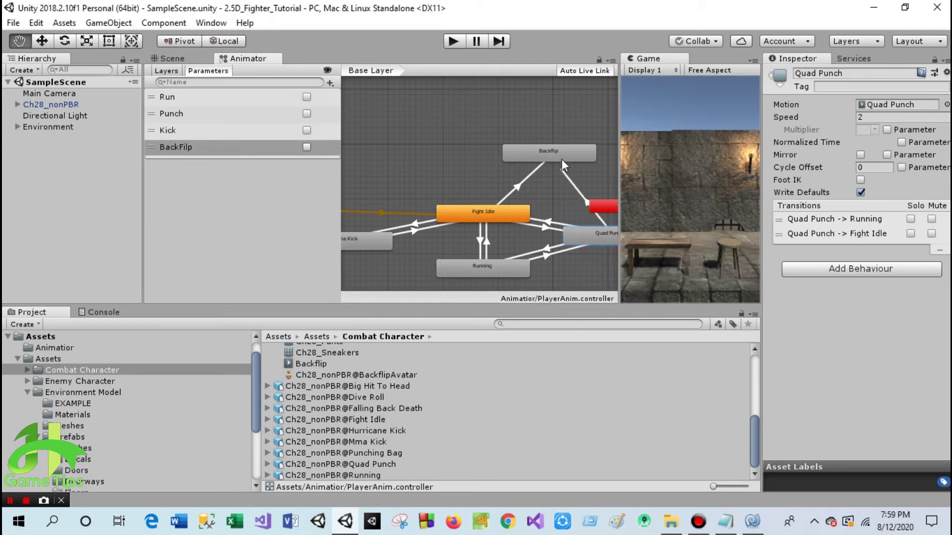
{"action": "left_click", "coordinate": [561, 156]}
{"action": "right_click", "coordinate": [546, 154]}
{"action": "left_click", "coordinate": [571, 160]}
{"action": "left_click", "coordinate": [483, 211]}
Step: Make Quad Punch→Backflip skip exit time and require the BackFilp condition
{"action": "scroll", "coordinate": [504, 274], "scroll_direction": "up", "scroll_amount": 5}
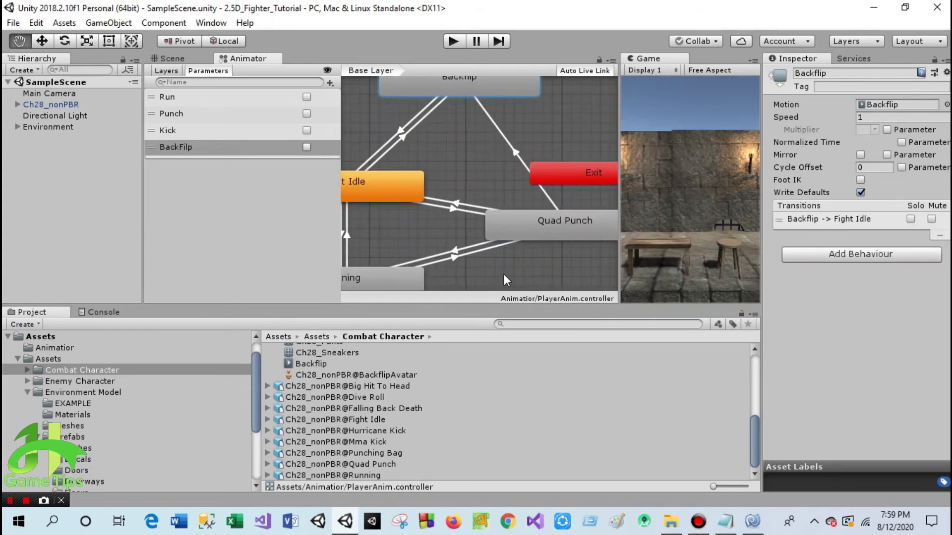
{"action": "middle_click_drag", "start_coordinate": [528, 293], "coordinate": [520, 274]}
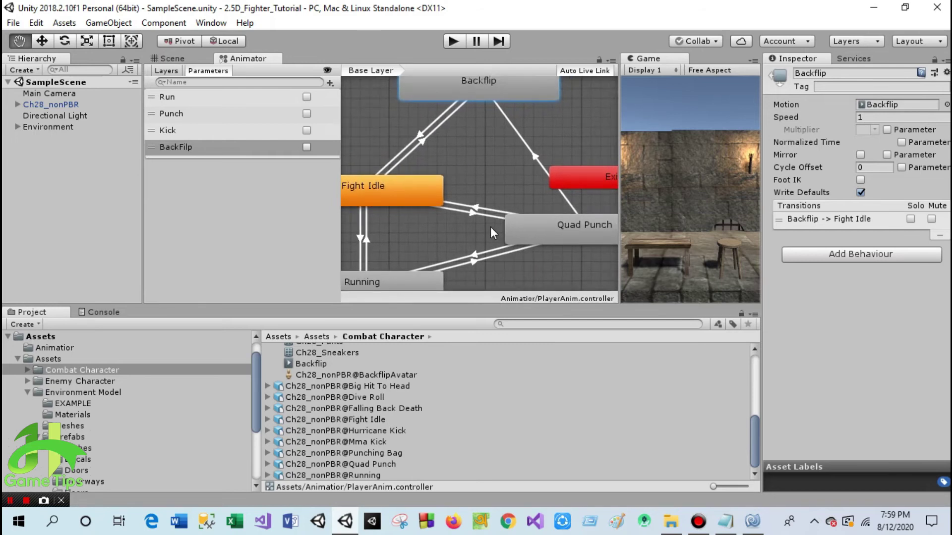
{"action": "middle_click_drag", "start_coordinate": [490, 227], "coordinate": [507, 258]}
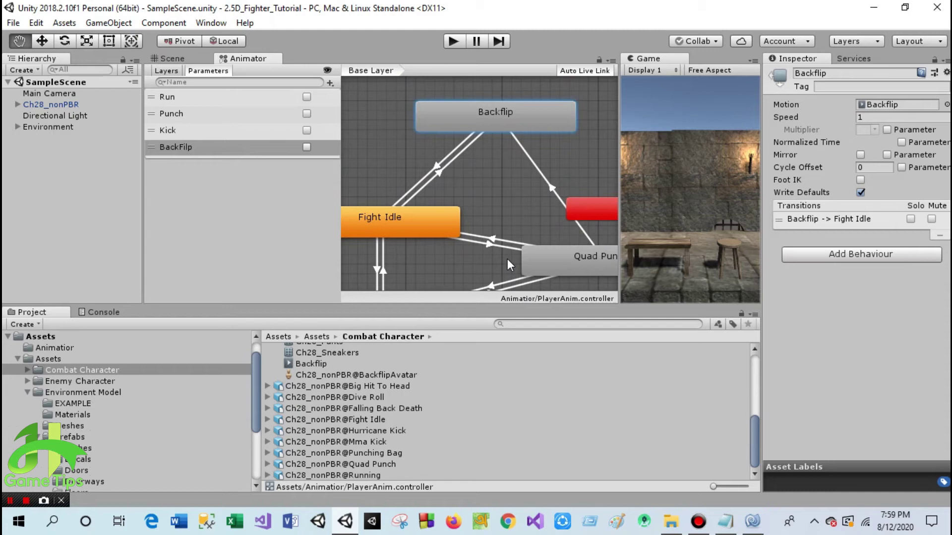
{"action": "left_click", "coordinate": [548, 184]}
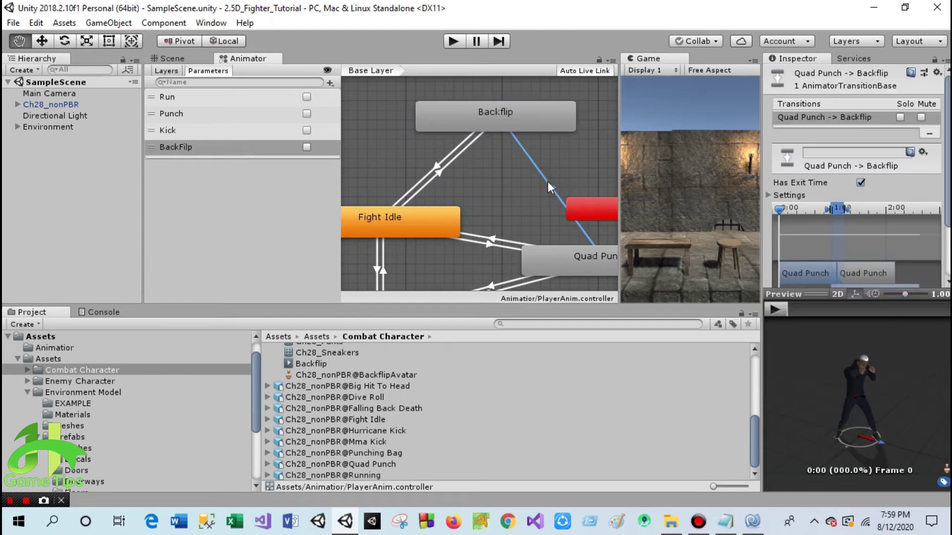
{"action": "left_click", "coordinate": [860, 183]}
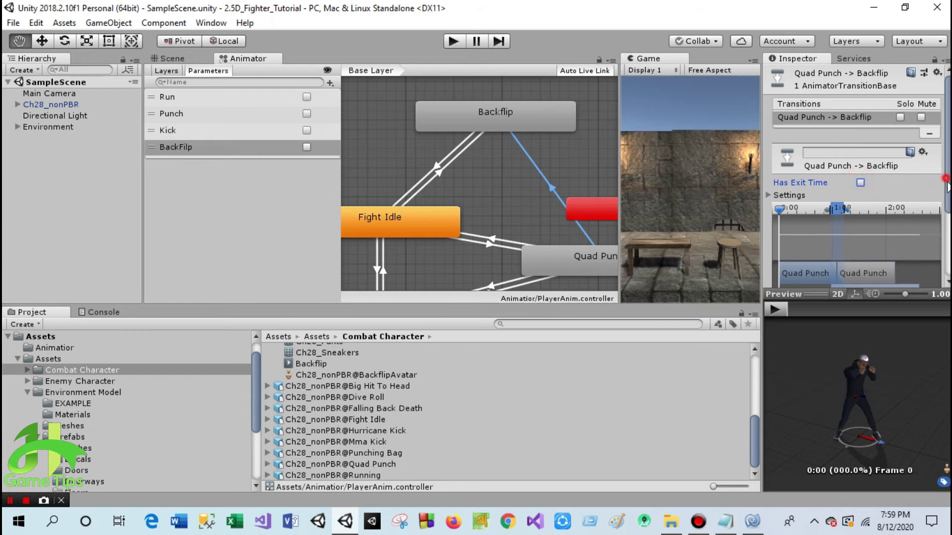
{"action": "left_click_drag", "start_coordinate": [947, 184], "coordinate": [900, 231]}
{"action": "left_click", "coordinate": [912, 241]}
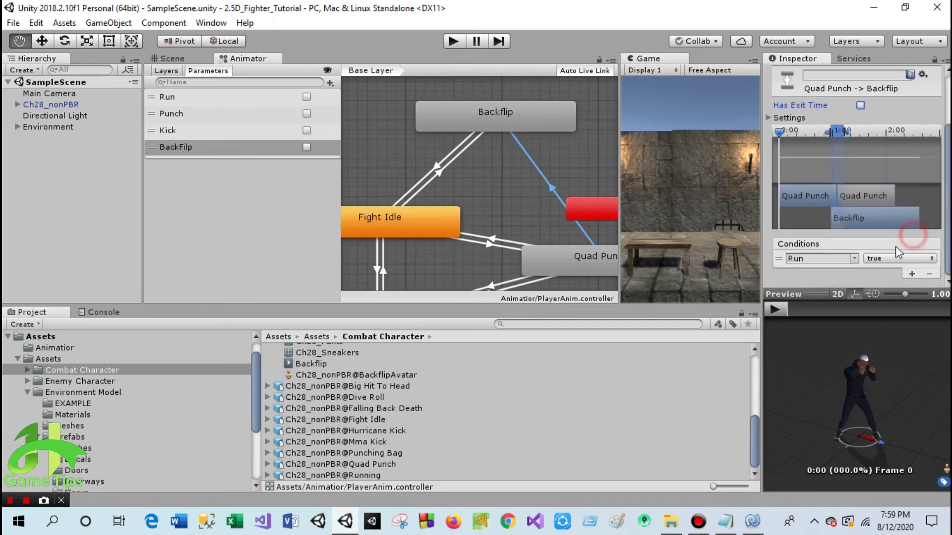
{"action": "left_click", "coordinate": [853, 262]}
{"action": "left_click", "coordinate": [893, 319]}
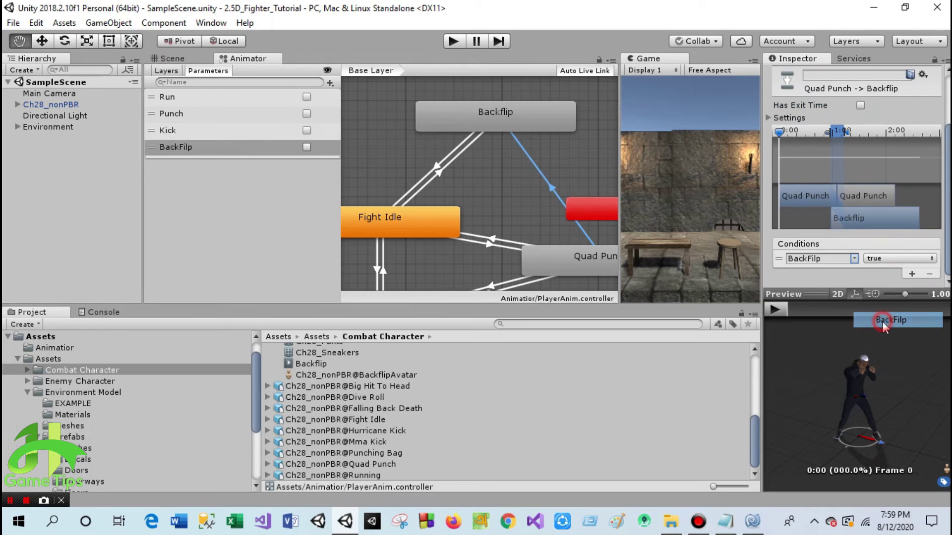
Step: Add a BackFilp condition to the Fight Idle→Backflip transition
{"action": "left_click", "coordinate": [432, 177]}
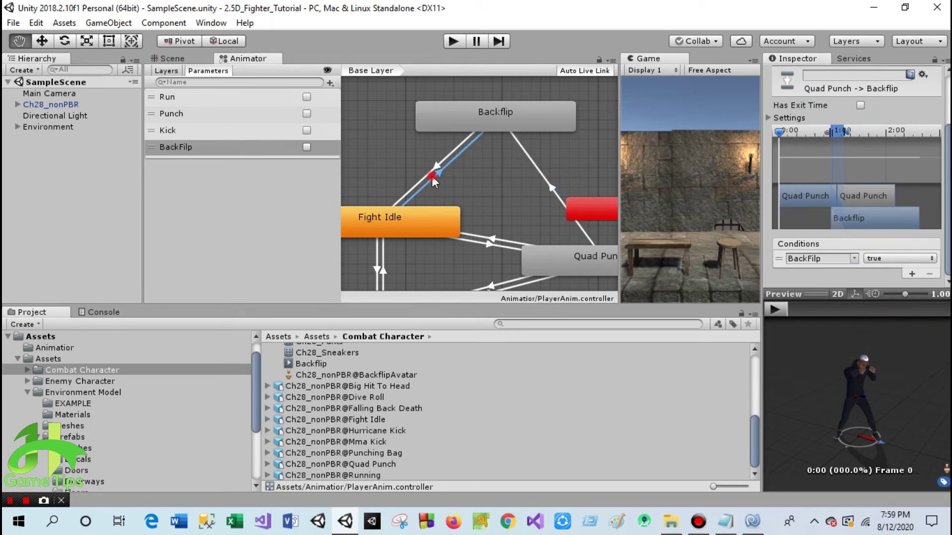
{"action": "left_click", "coordinate": [911, 274]}
{"action": "left_click", "coordinate": [853, 259]}
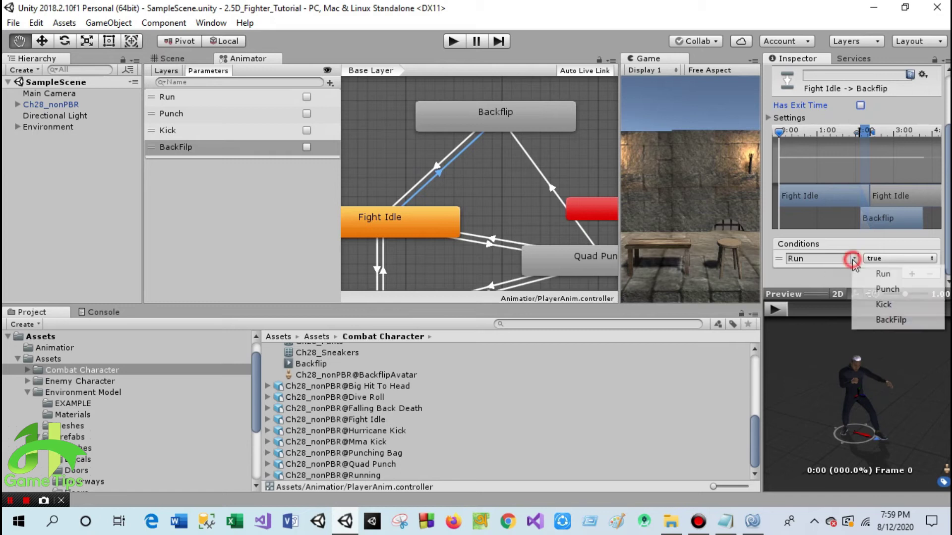
{"action": "left_click", "coordinate": [888, 322]}
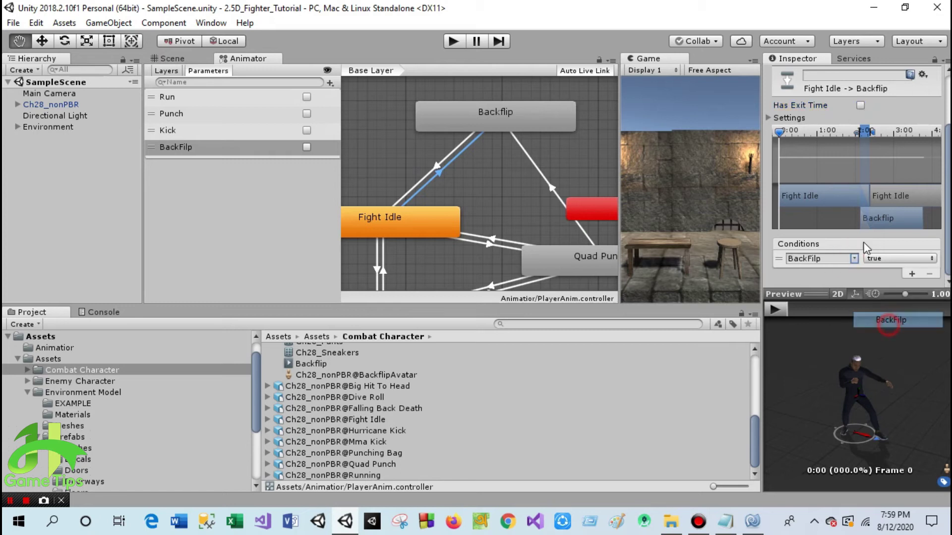
{"action": "left_click", "coordinate": [447, 158]}
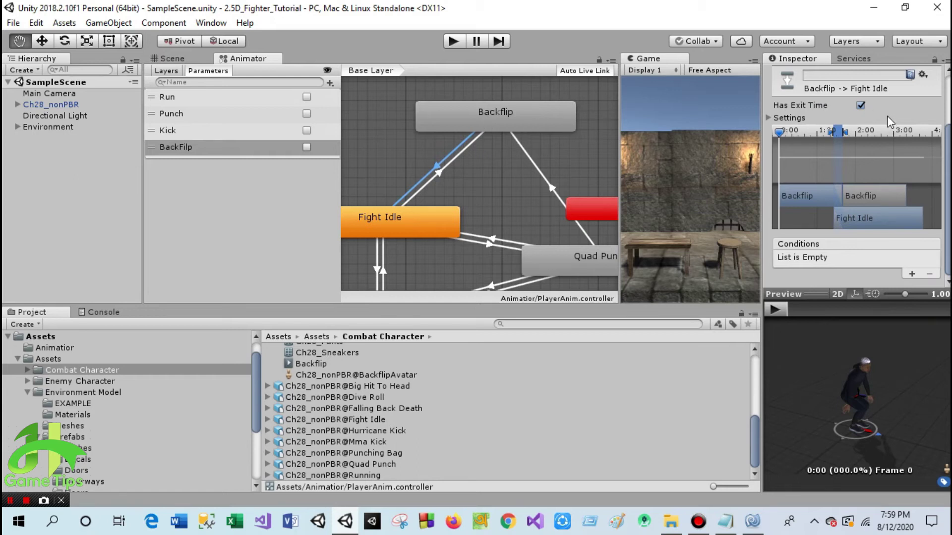
Step: Make Backflip→Fight Idle skip exit time and require BackFilp to be false
{"action": "left_click", "coordinate": [861, 106]}
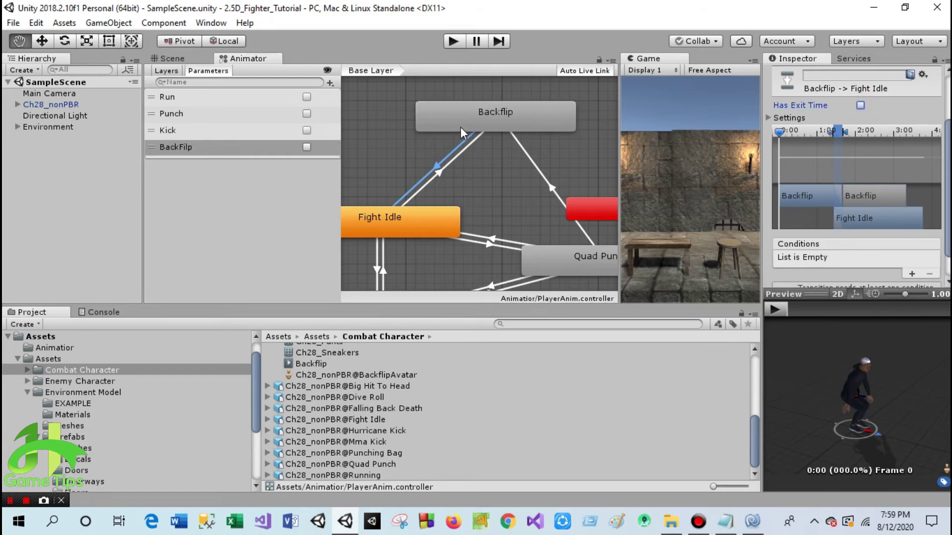
{"action": "left_click", "coordinate": [911, 274]}
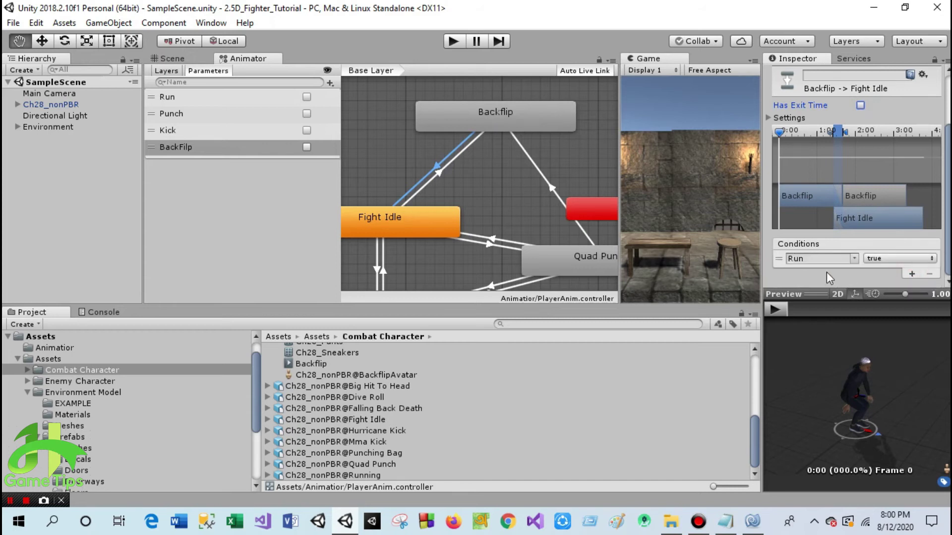
{"action": "left_click", "coordinate": [853, 259]}
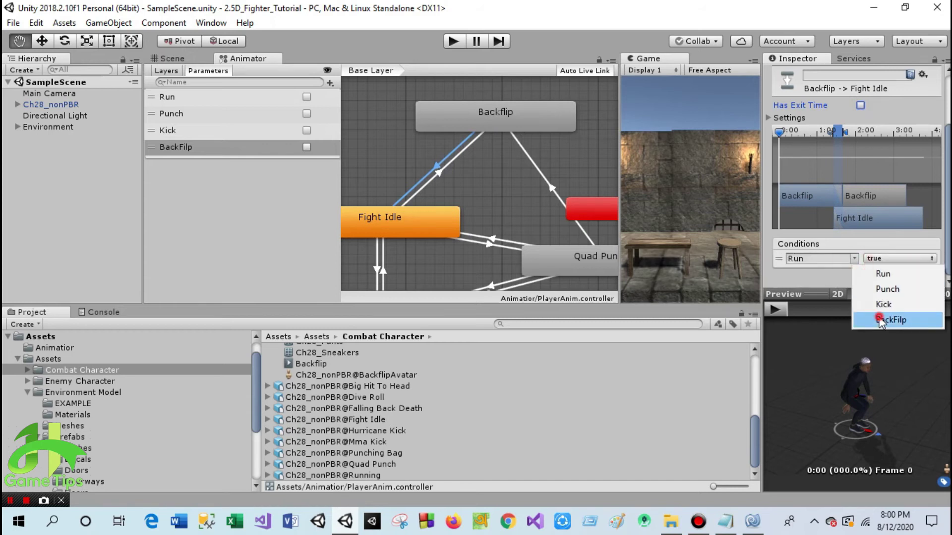
{"action": "left_click", "coordinate": [883, 319]}
{"action": "left_click", "coordinate": [882, 263]}
{"action": "left_click", "coordinate": [877, 285]}
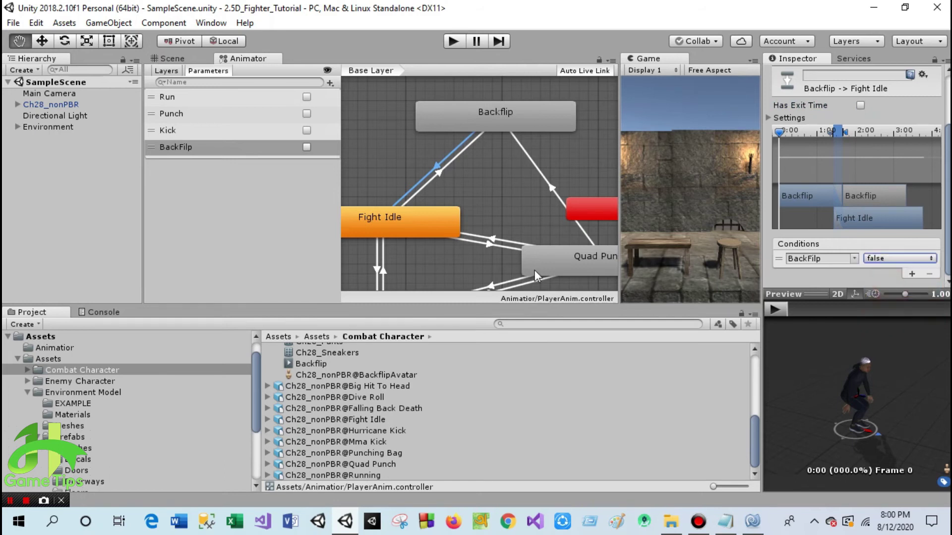
{"action": "scroll", "coordinate": [508, 196], "scroll_direction": "down", "scroll_amount": 5}
{"action": "left_click", "coordinate": [424, 141]}
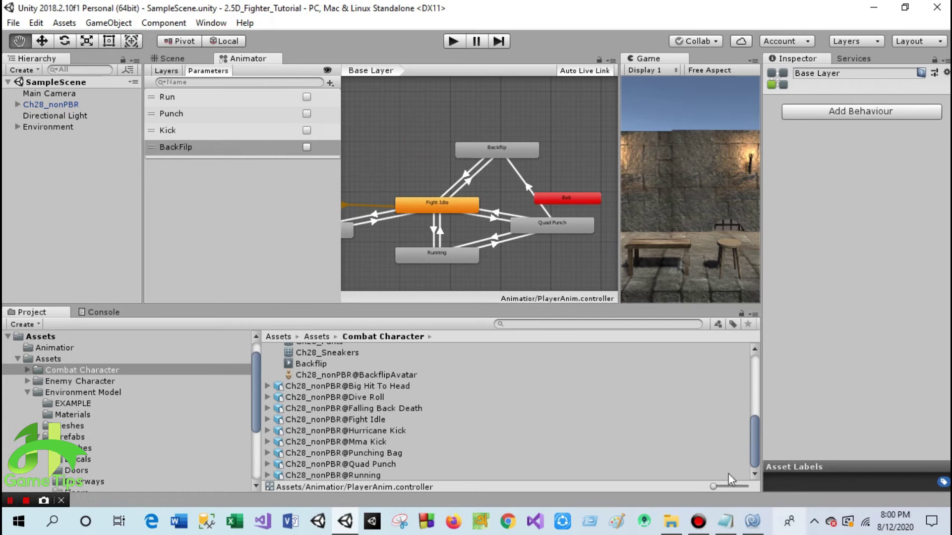
Step: Switch to PlayerController.cs in MonoDevelop
{"action": "left_click", "coordinate": [752, 524]}
{"action": "scroll", "coordinate": [499, 255], "scroll_direction": "up", "scroll_amount": 5}
{"action": "scroll", "coordinate": [435, 283], "scroll_direction": "up", "scroll_amount": 5}
Step: Declare 'public bool backflip;' below the kick field
{"action": "left_click", "coordinate": [385, 198]}
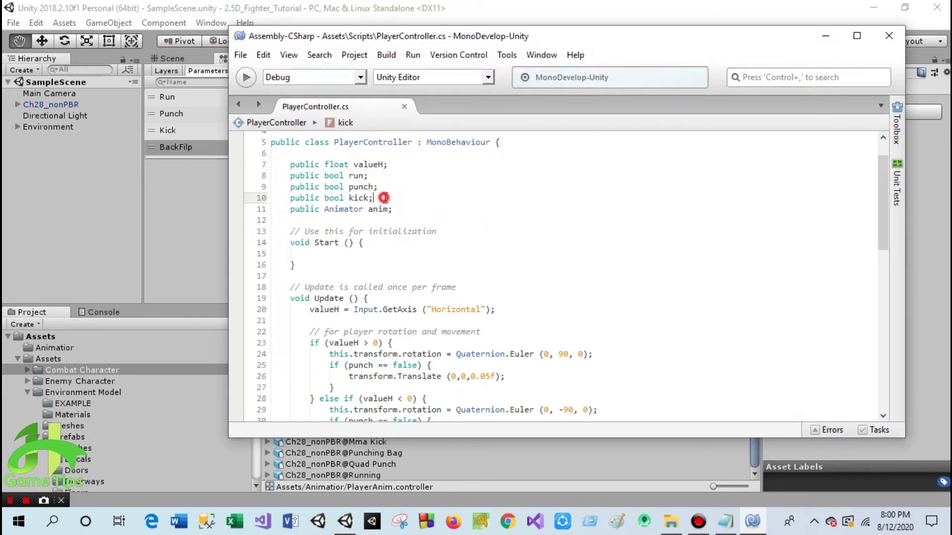
{"action": "key", "text": "Return"}
{"action": "type", "text": "pu"}
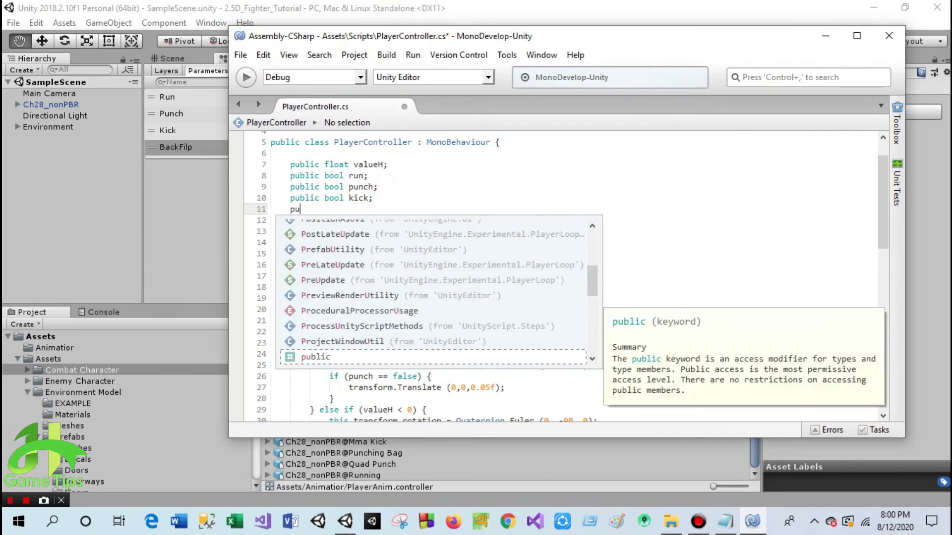
{"action": "type", "text": "blic bo"}
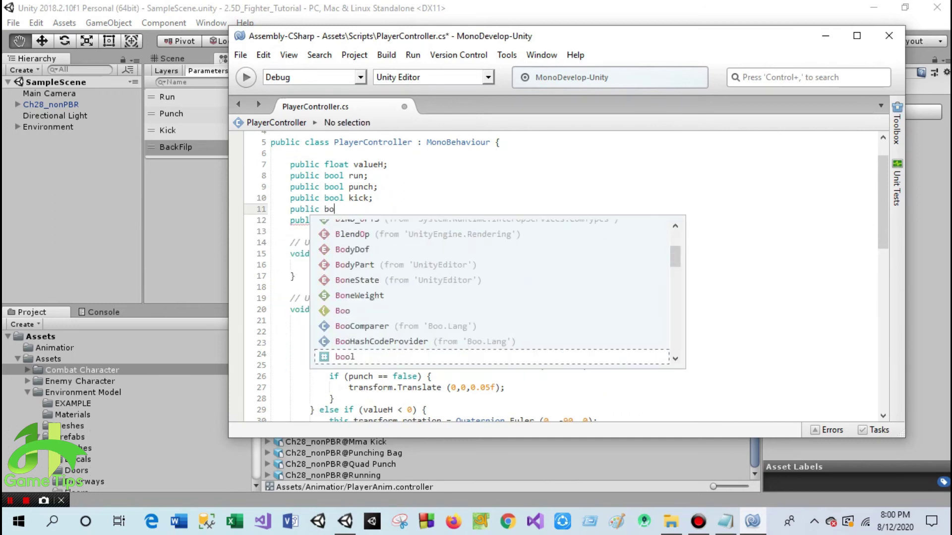
{"action": "key", "text": "Tab"}
{"action": "type", "text": "ack"}
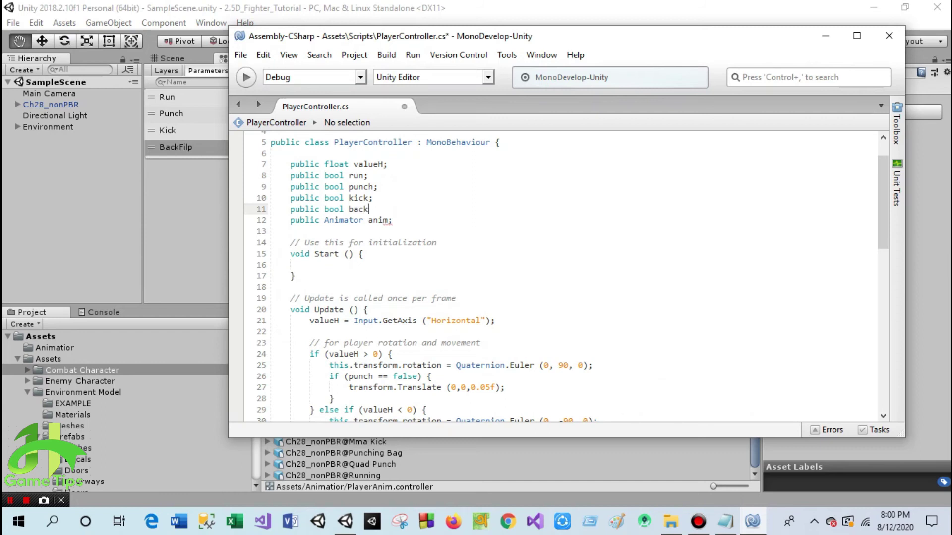
{"action": "type", "text": "flip;"}
Step: Add a '//for back flip' comment line after the Kick animation call in Update
{"action": "scroll", "coordinate": [482, 288], "scroll_direction": "down", "scroll_amount": 5}
{"action": "scroll", "coordinate": [482, 288], "scroll_direction": "down", "scroll_amount": 10}
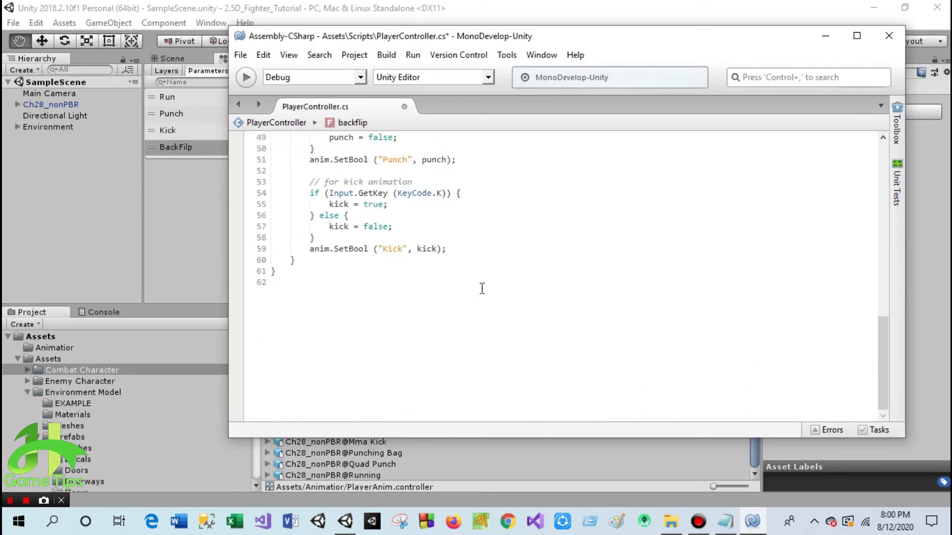
{"action": "left_click", "coordinate": [471, 256]}
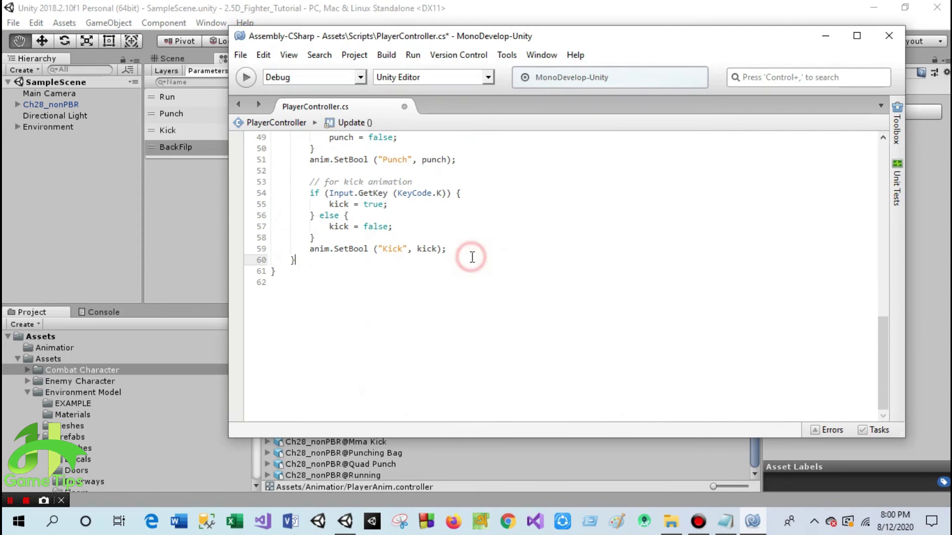
{"action": "left_click", "coordinate": [470, 251]}
{"action": "key", "text": "Return"}
{"action": "key", "text": "Return"}
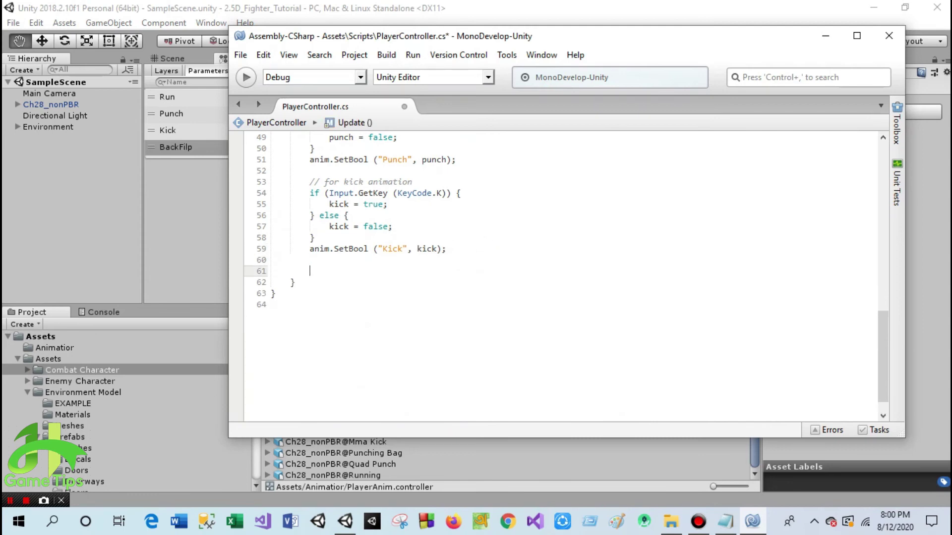
{"action": "type", "text": "//for back flip"}
{"action": "key", "text": "Return"}
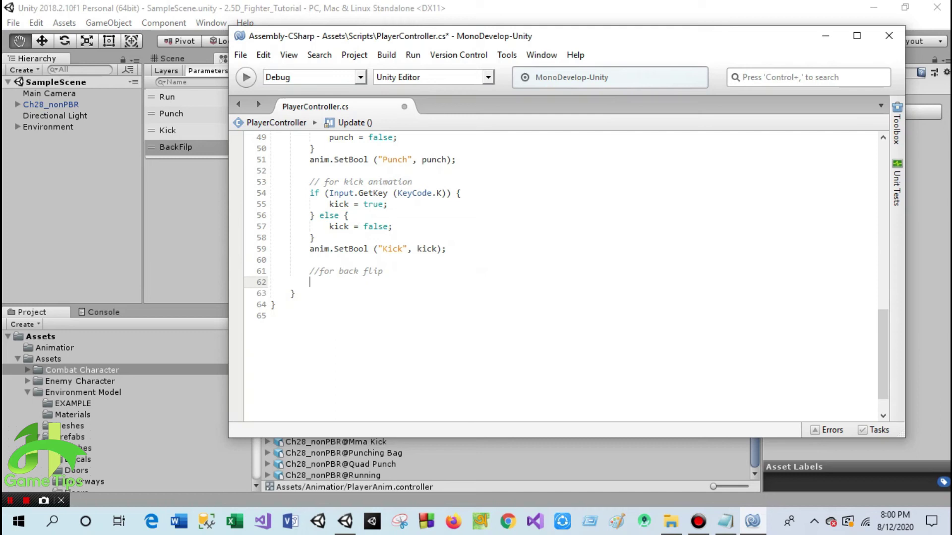
Step: Write if (Input.GetKey(KeyCode.B)) setting backflip = true
{"action": "type", "text": "if"}
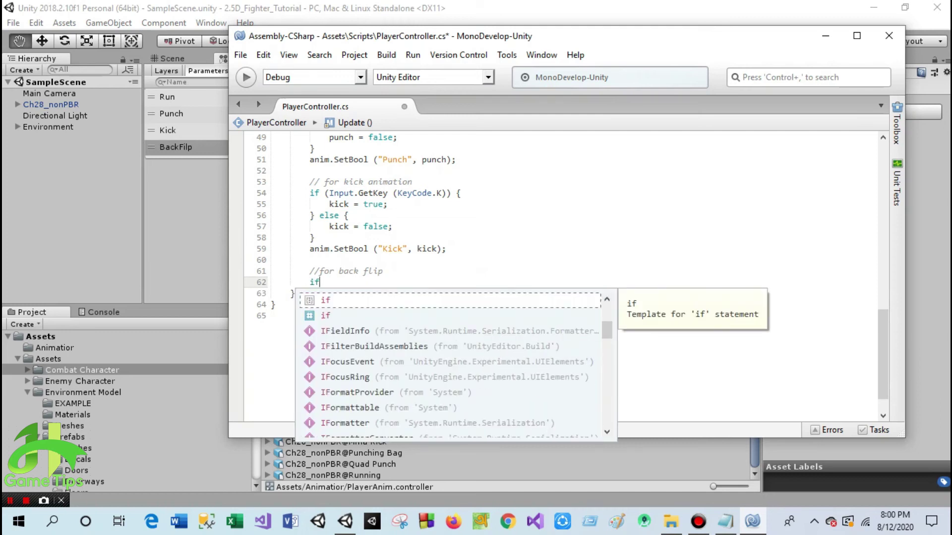
{"action": "type", "text": "()"}
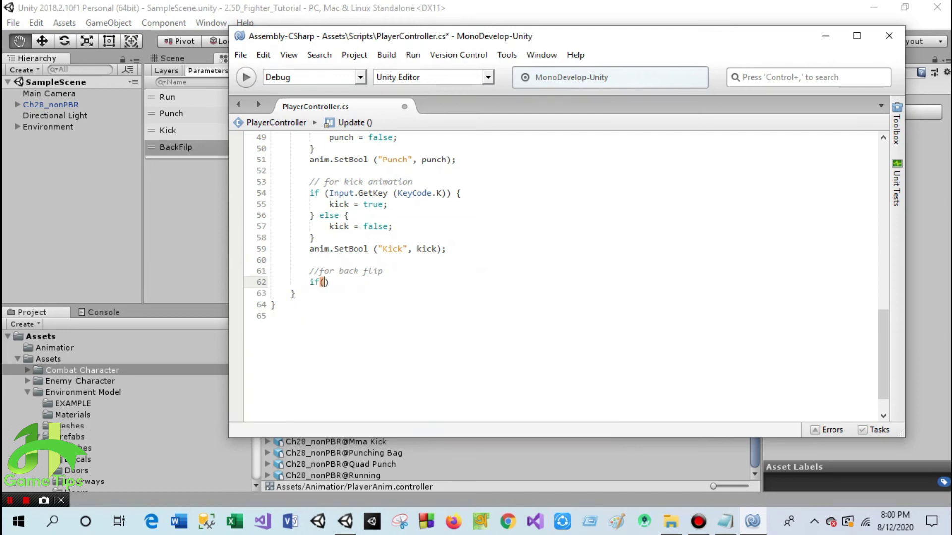
{"action": "type", "text": "Input"}
{"action": "type", "text": ".GetKey"}
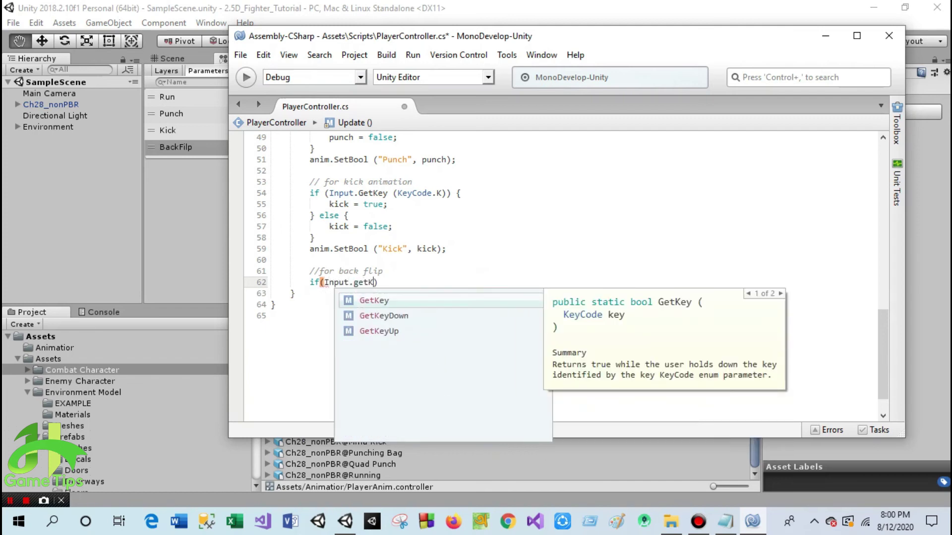
{"action": "type", "text": "(KeyCo"}
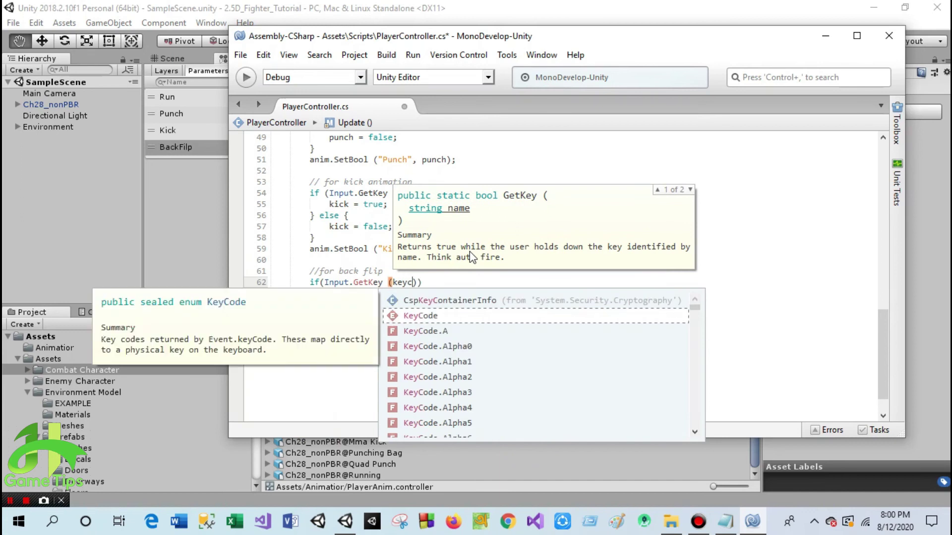
{"action": "type", "text": "de."}
{"action": "type", "text": "B"}
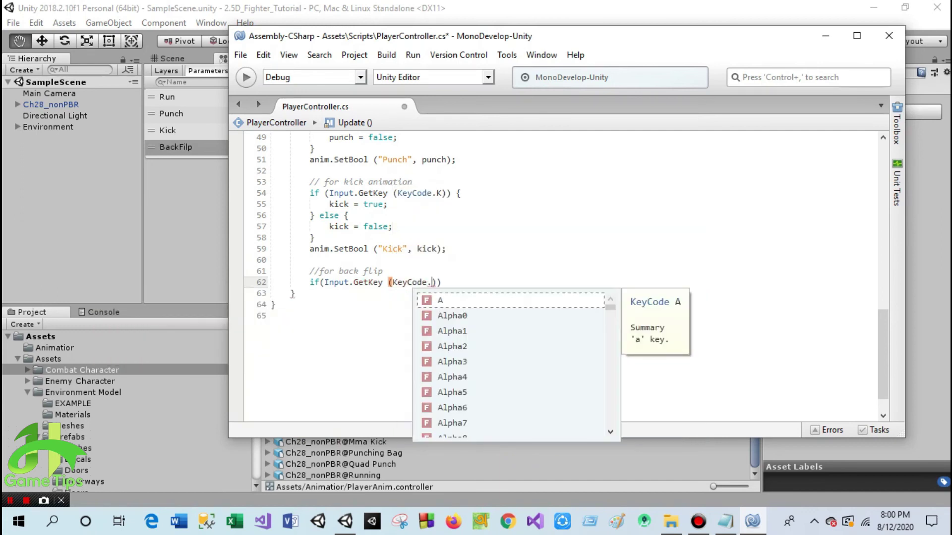
{"action": "type", "text": "))"}
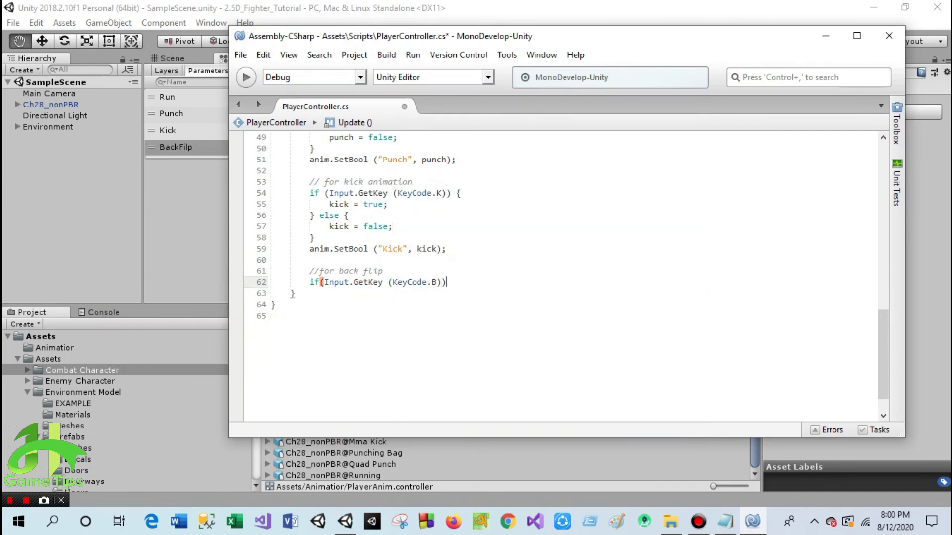
{"action": "type", "text": "{}"}
{"action": "left_click", "coordinate": [443, 287]}
{"action": "key", "text": "Return"}
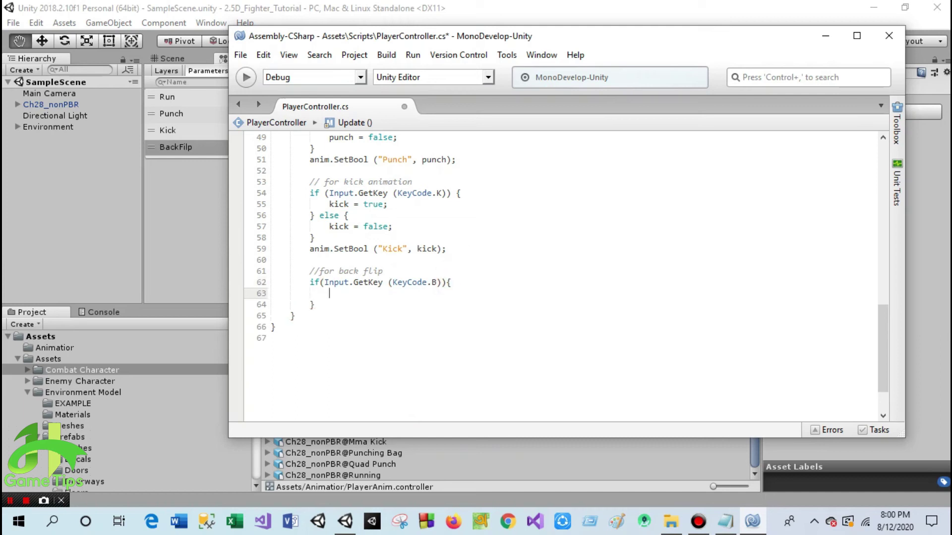
{"action": "type", "text": "backf"}
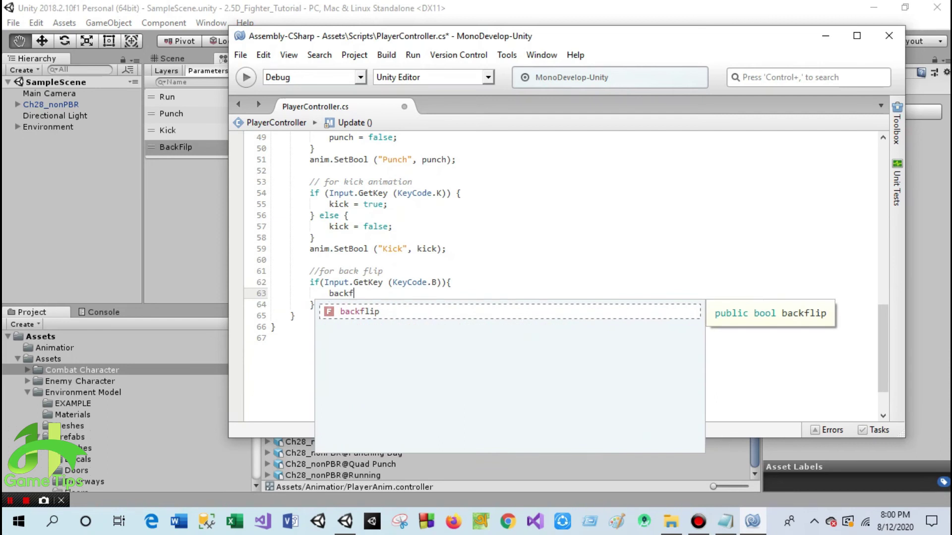
{"action": "type", "text": "lip"}
{"action": "type", "text": " = true"}
{"action": "key", "text": "Escape"}
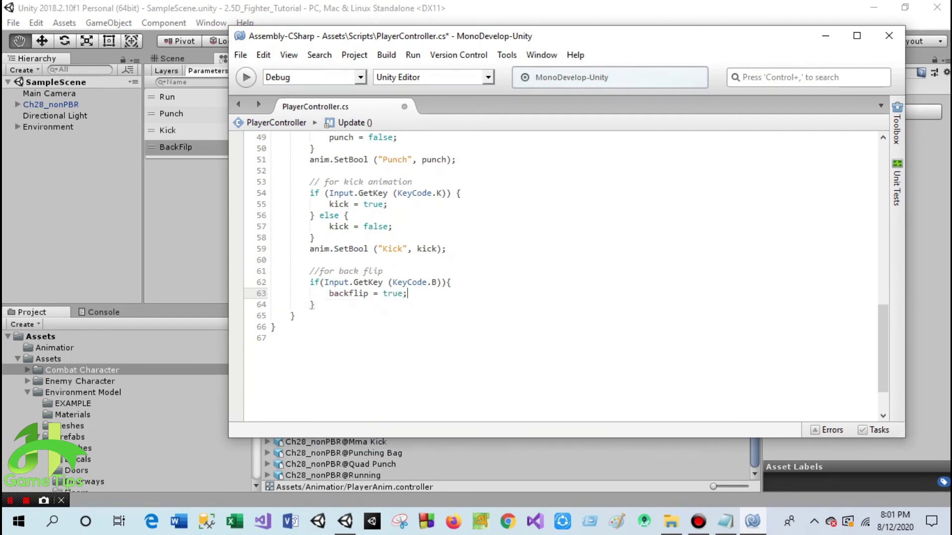
{"action": "key", "text": "Down"}
{"action": "key", "text": "Return"}
Step: Add an else block setting backflip = false and save PlayerController.cs
{"action": "type", "text": "else"}
{"action": "key", "text": "Escape"}
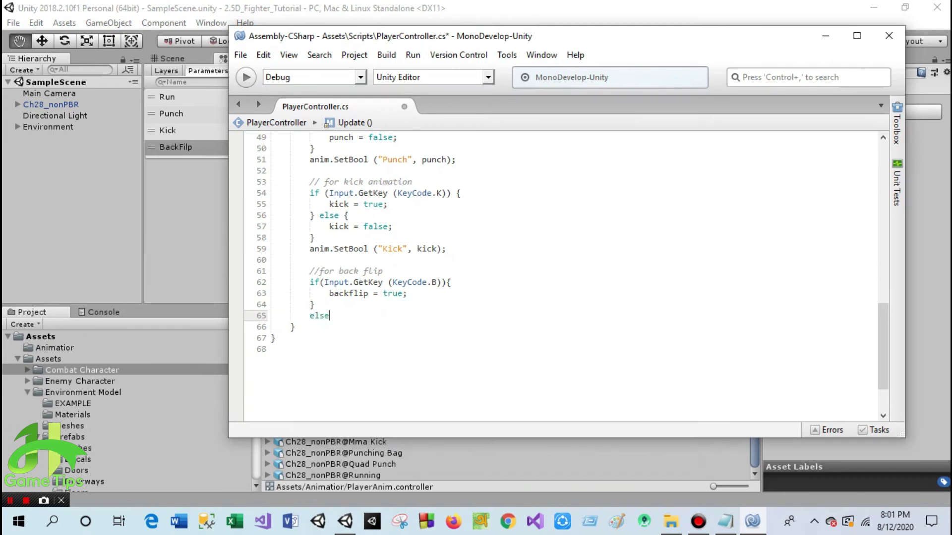
{"action": "type", "text": "{"}
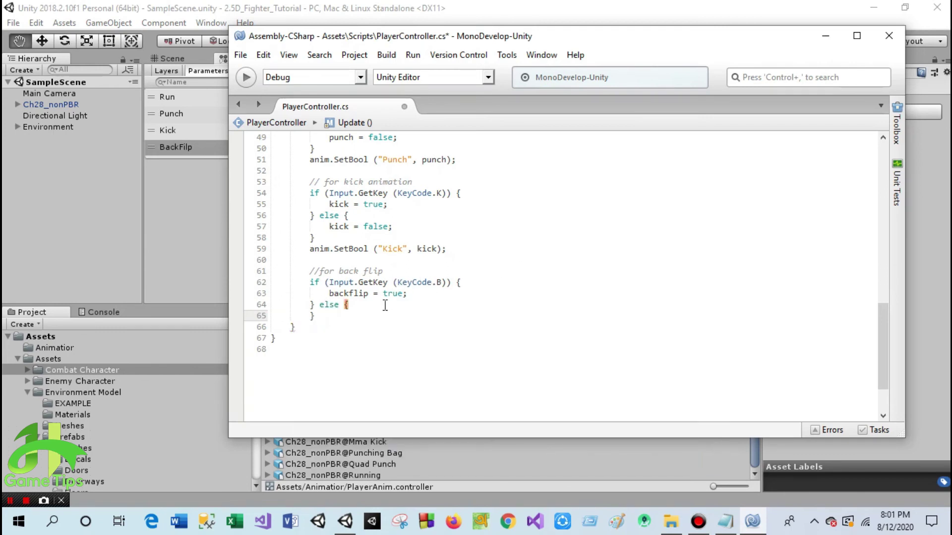
{"action": "key", "text": "Return"}
{"action": "type", "text": "ba"}
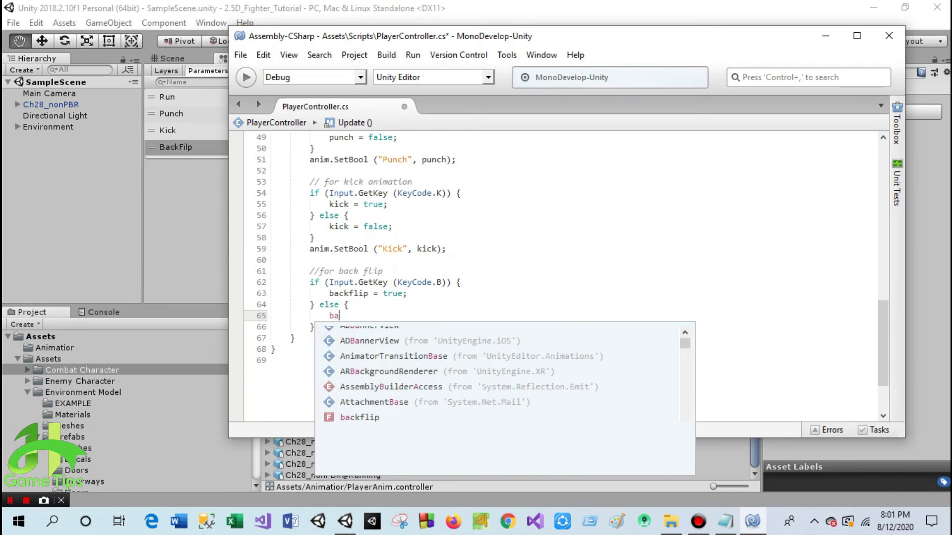
{"action": "type", "text": "ck"}
{"action": "key", "text": "space"}
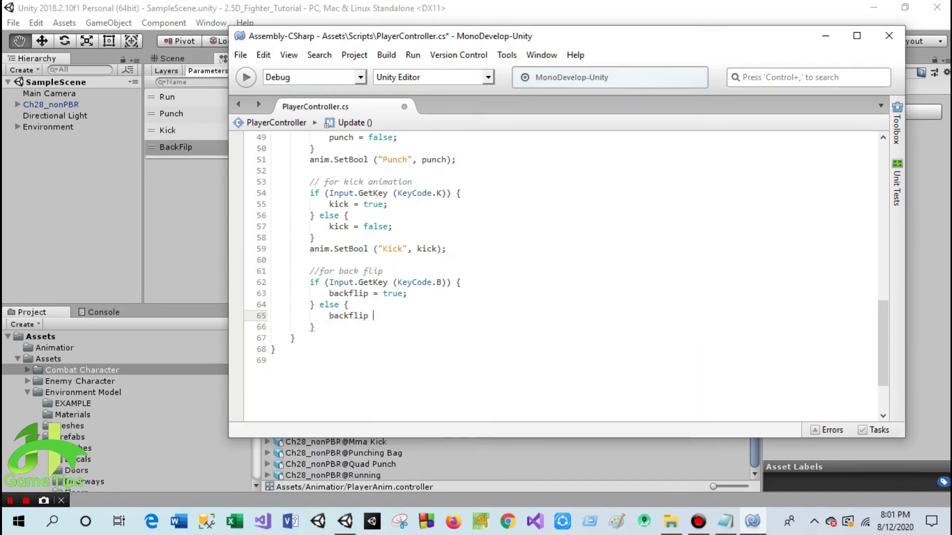
{"action": "type", "text": "false;"}
{"action": "key", "text": "ctrl+s"}
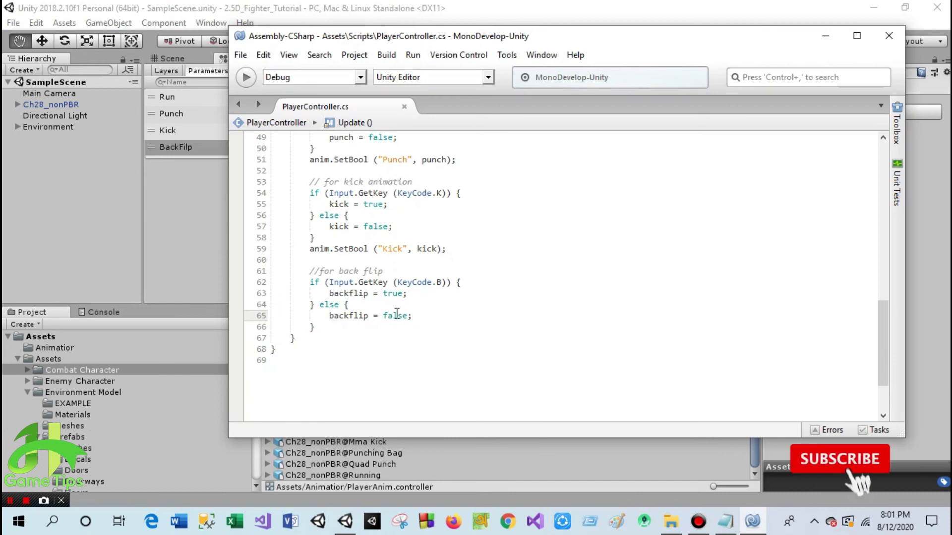
{"action": "left_click", "coordinate": [321, 327]}
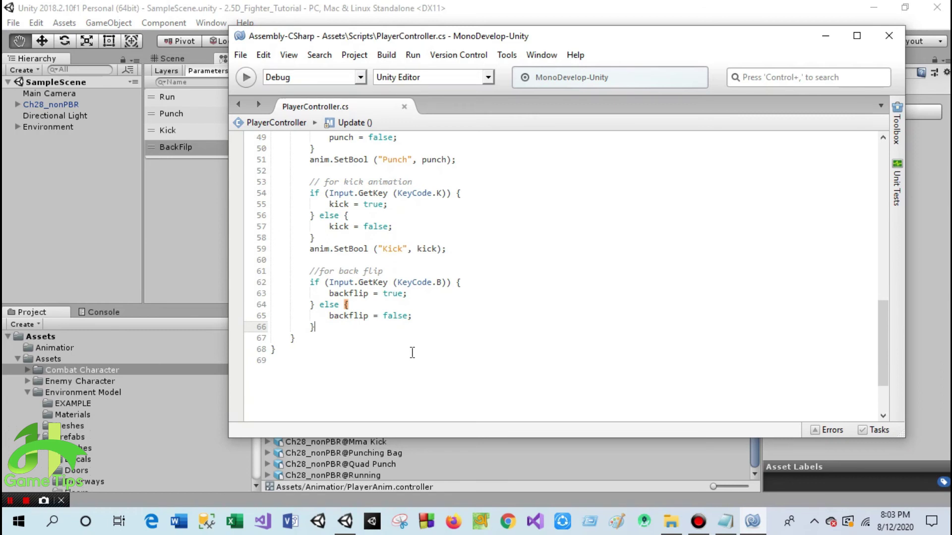
{"action": "key", "text": "Return"}
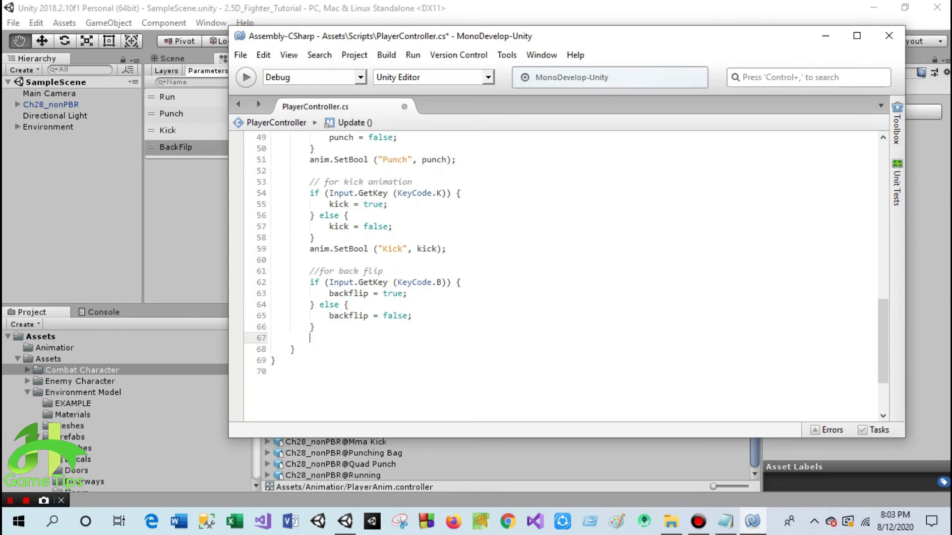
Step: Add anim.SetBool("BackFilp", backflip); at the end of Update() and save PlayerController.cs
{"action": "type", "text": "anim"}
{"action": "key", "text": "Escape"}
{"action": "type", "text": ".SE"}
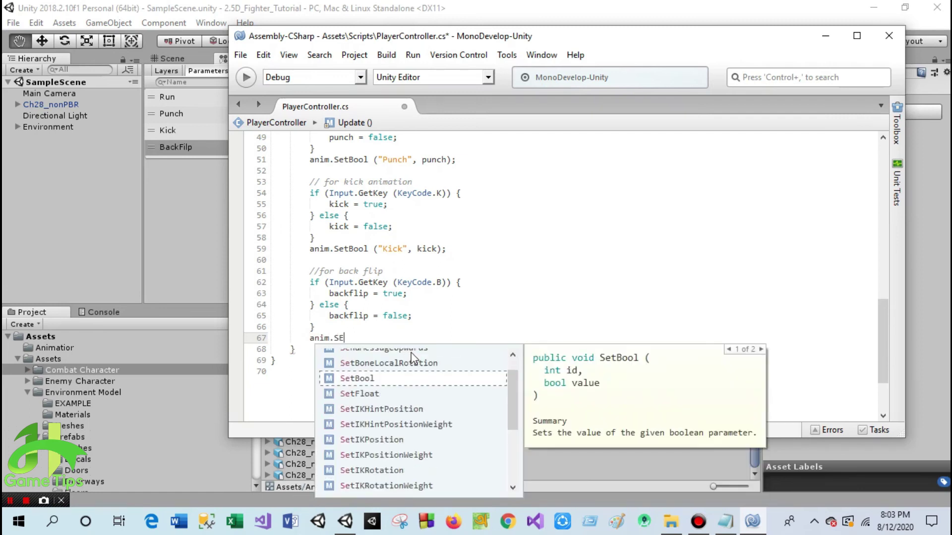
{"action": "key", "text": "Return"}
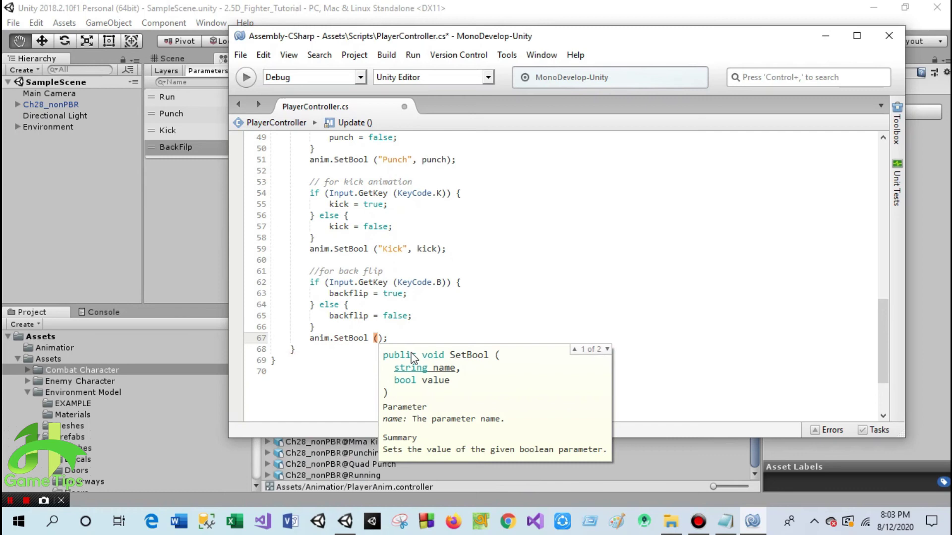
{"action": "key", "text": "Left"}
{"action": "key", "text": "Right"}
{"action": "type", "text": ", bac"}
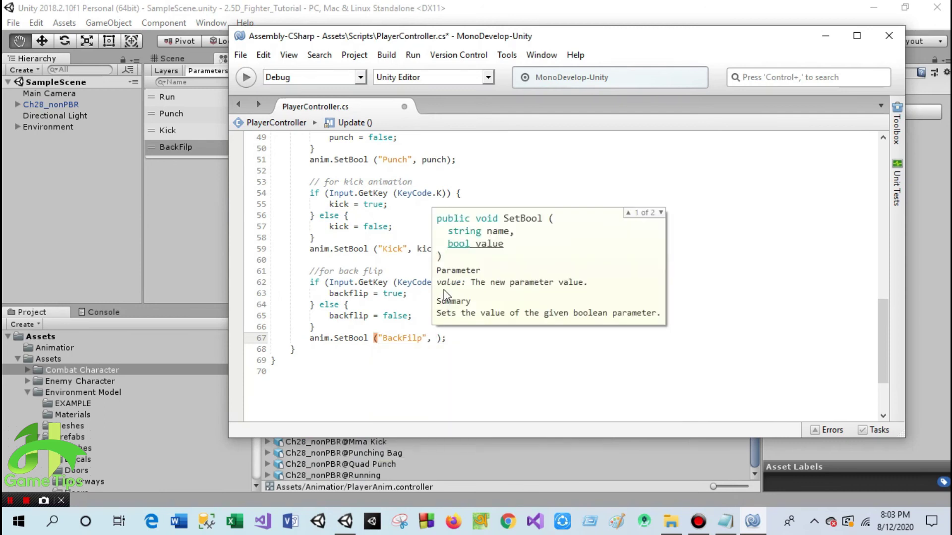
{"action": "type", "text": "k"}
{"action": "key", "text": "Return"}
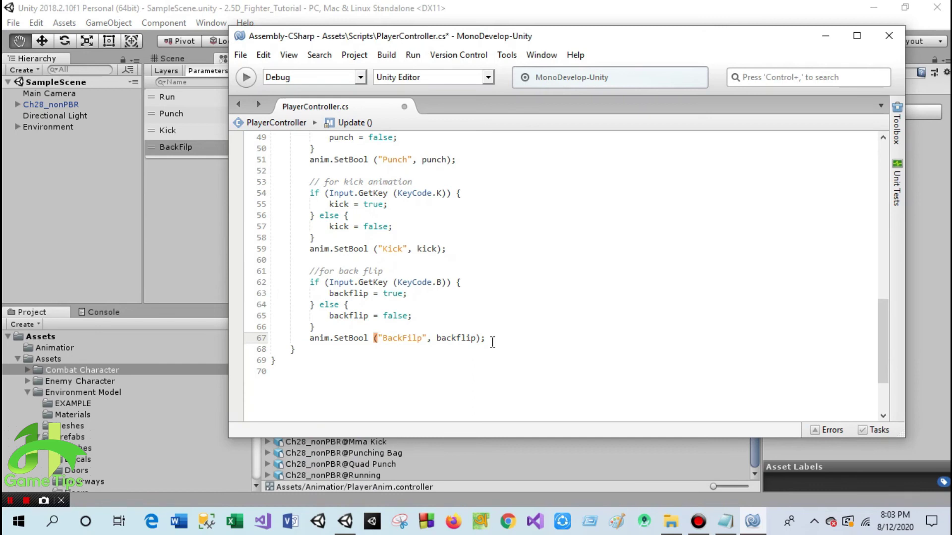
{"action": "key", "text": "ctrl+s"}
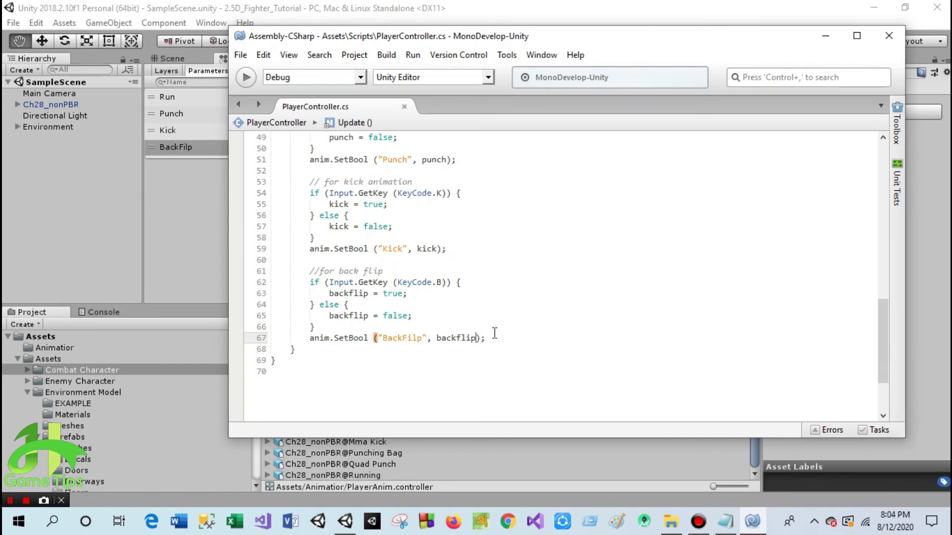
Step: Back in Unity, widen the Game view and run a play-mode test of the backflip code
{"action": "left_click", "coordinate": [826, 36]}
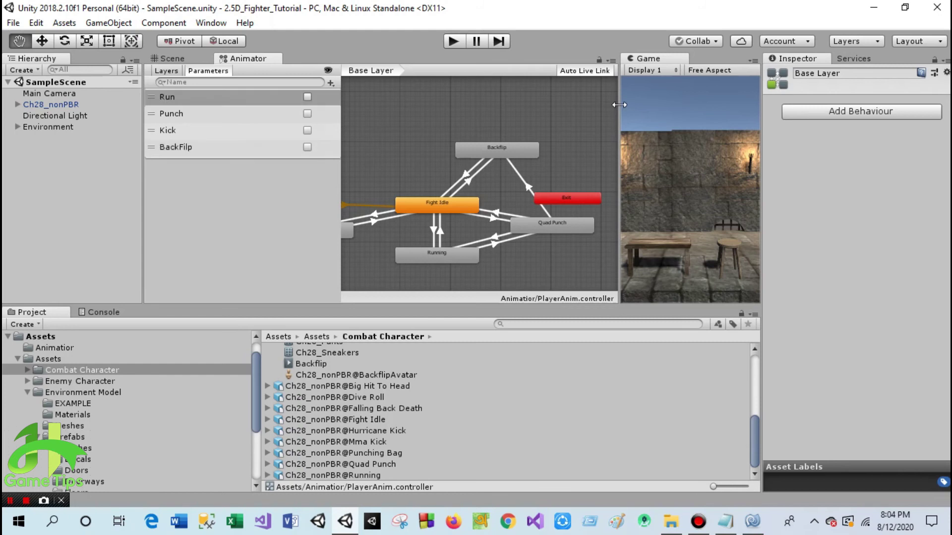
{"action": "left_click_drag", "start_coordinate": [620, 104], "coordinate": [425, 105]}
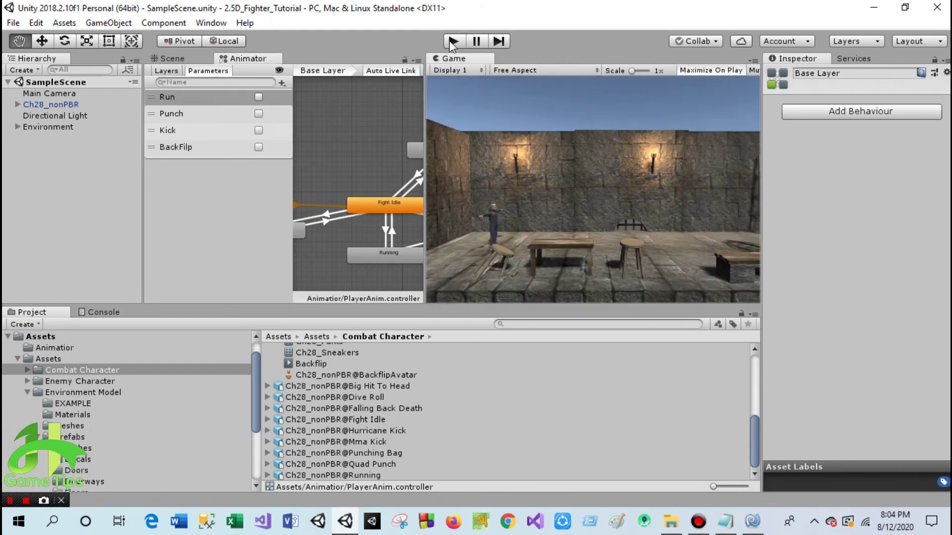
{"action": "left_click", "coordinate": [453, 42]}
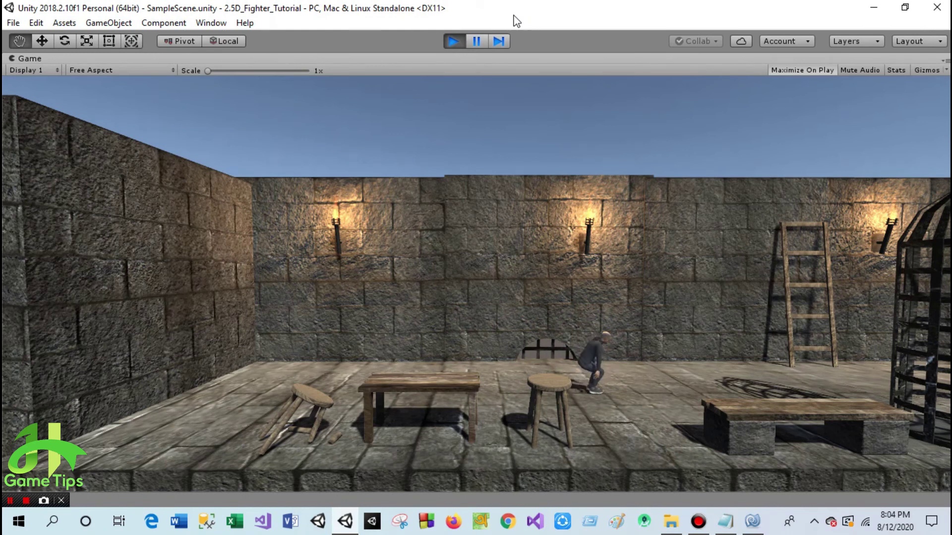
{"action": "left_click", "coordinate": [462, 40]}
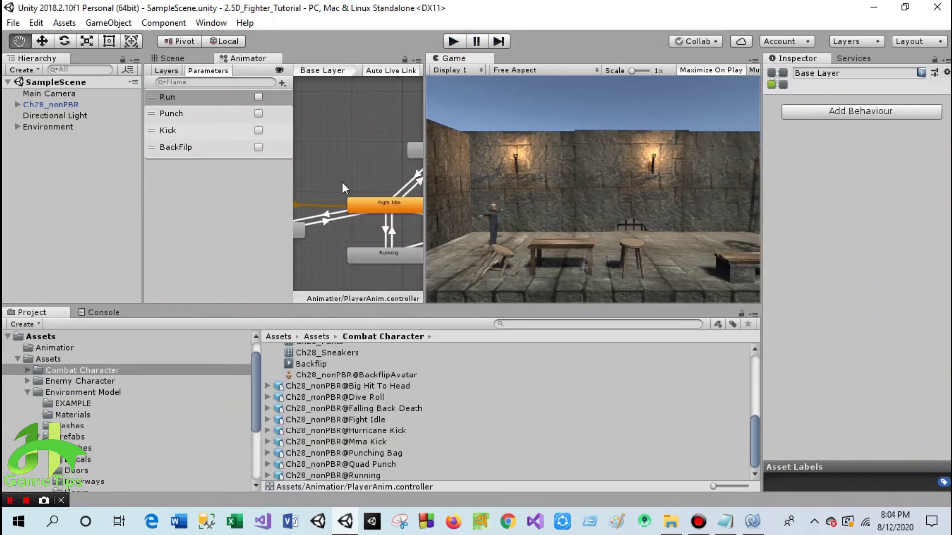
{"action": "middle_click_drag", "start_coordinate": [365, 171], "coordinate": [320, 198]}
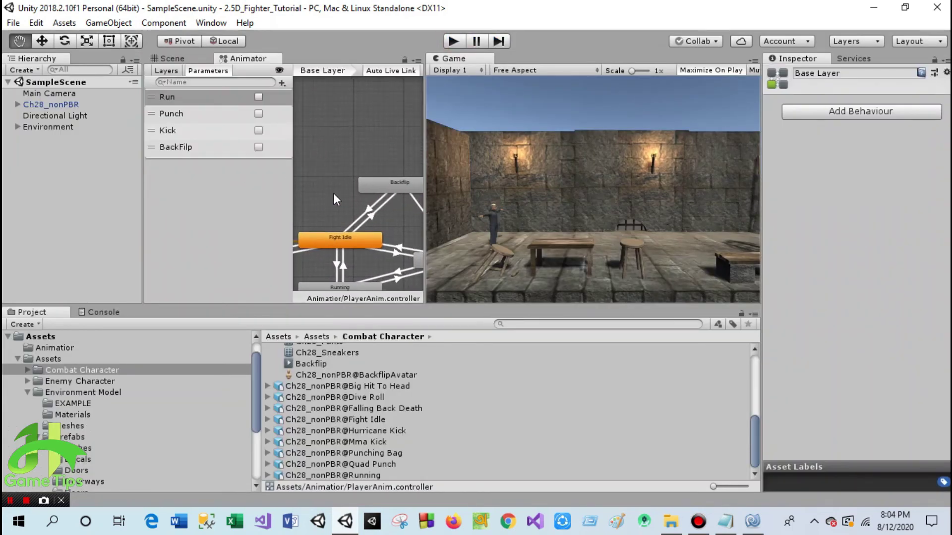
Step: Set the Backflip state's Speed to 1.5 and run a play-mode test
{"action": "left_click", "coordinate": [380, 182]}
{"action": "left_click", "coordinate": [871, 116]}
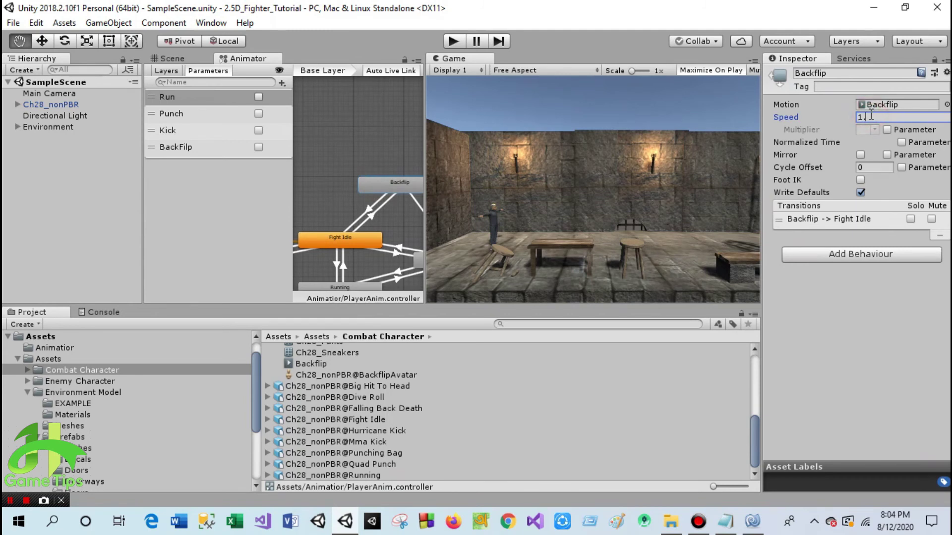
{"action": "left_click", "coordinate": [453, 41]}
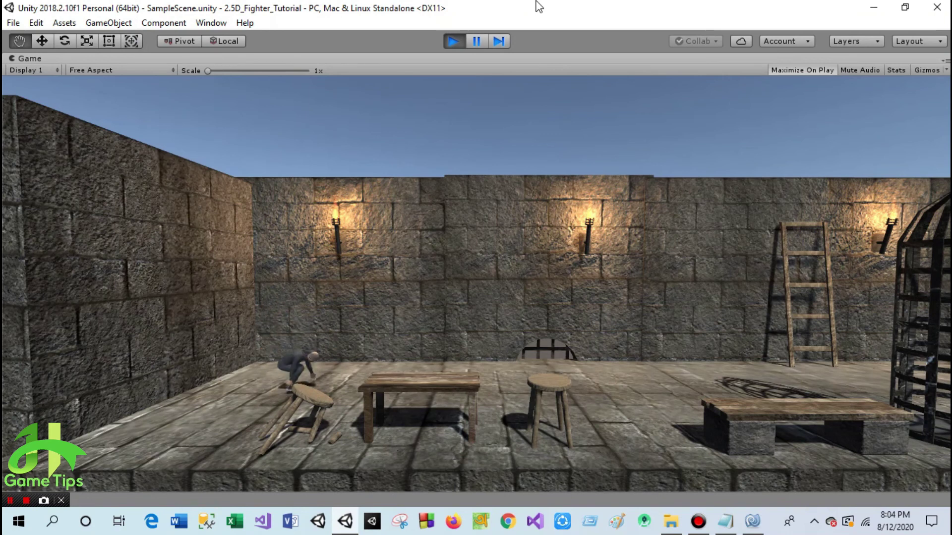
{"action": "left_click", "coordinate": [453, 40]}
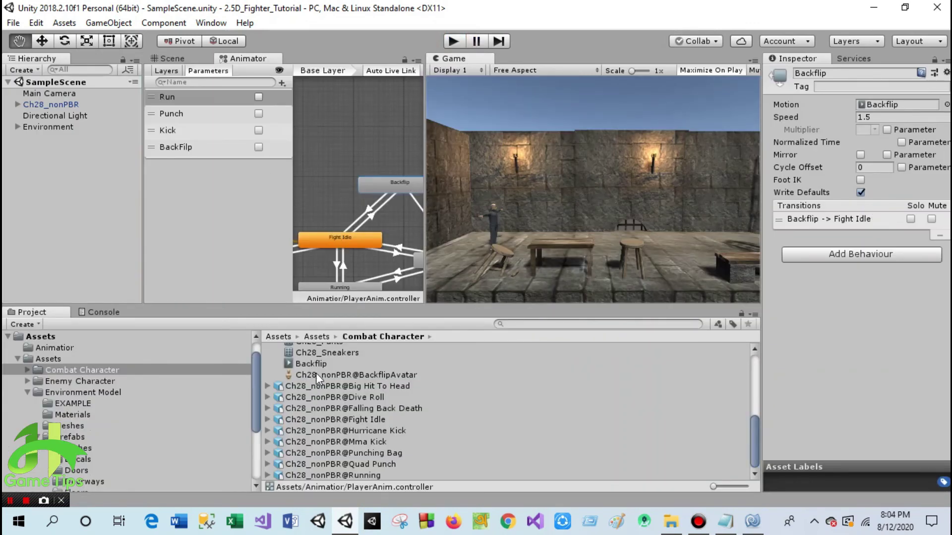
Step: Select the Ch28_nonPBR@Backflip asset and preview its animation up to frame 60
{"action": "scroll", "coordinate": [317, 377], "scroll_direction": "up", "scroll_amount": 3}
{"action": "scroll", "coordinate": [317, 385], "scroll_direction": "up", "scroll_amount": 2}
{"action": "left_click", "coordinate": [327, 384]}
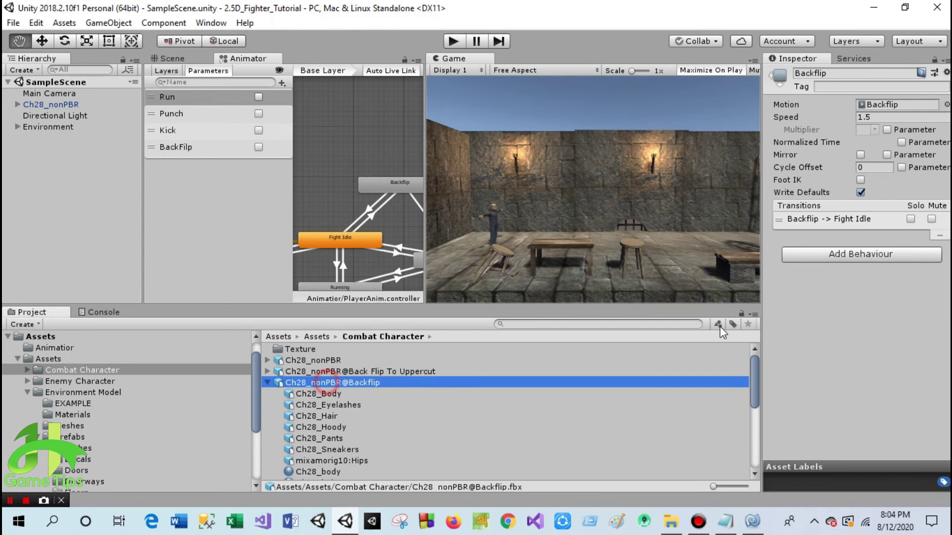
{"action": "left_click", "coordinate": [776, 310]}
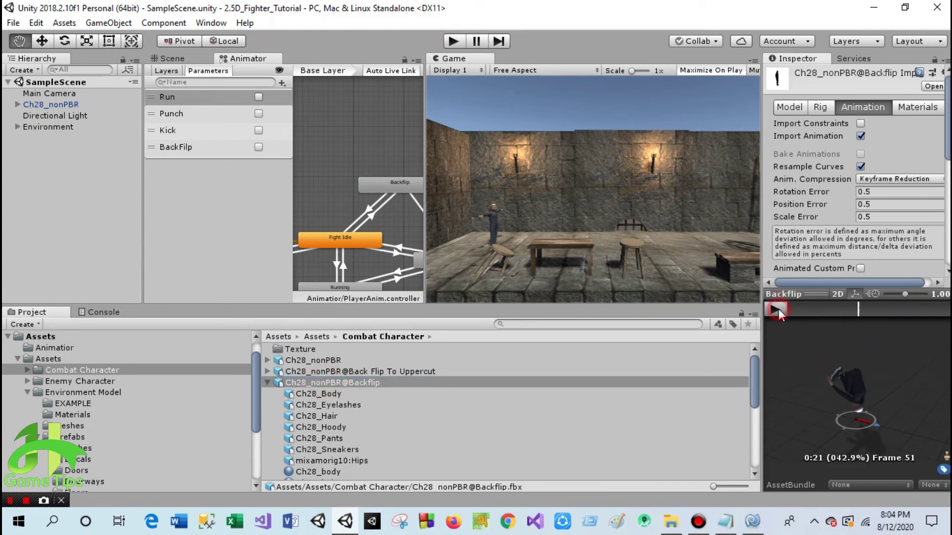
{"action": "mouse_move", "coordinate": [858, 314]}
{"action": "left_mouse_down"}
{"action": "mouse_move", "coordinate": [888, 312]}
{"action": "mouse_move", "coordinate": [870, 326]}
{"action": "left_mouse_up"}
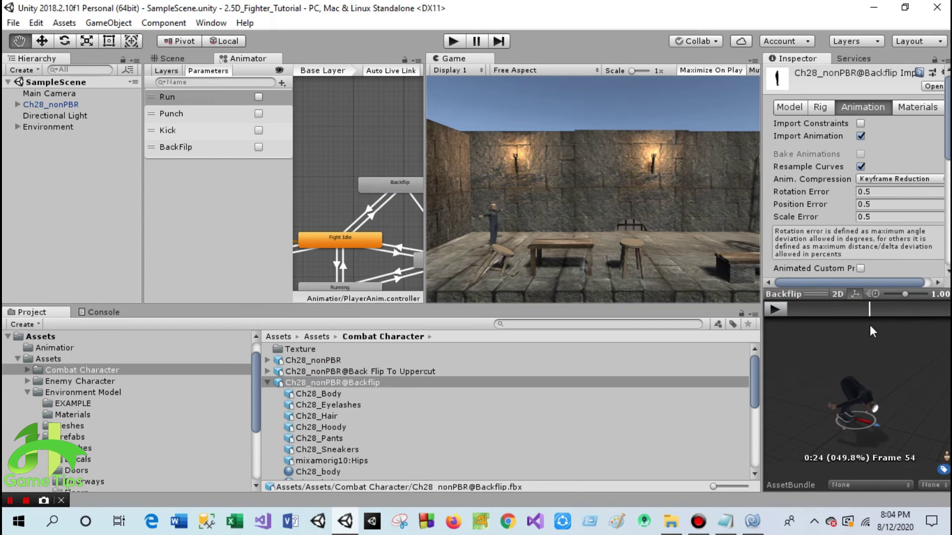
Step: Trim the Backflip clip to end at frame 56, preview it, and apply the import change
{"action": "scroll", "coordinate": [849, 171], "scroll_direction": "down", "scroll_amount": 5}
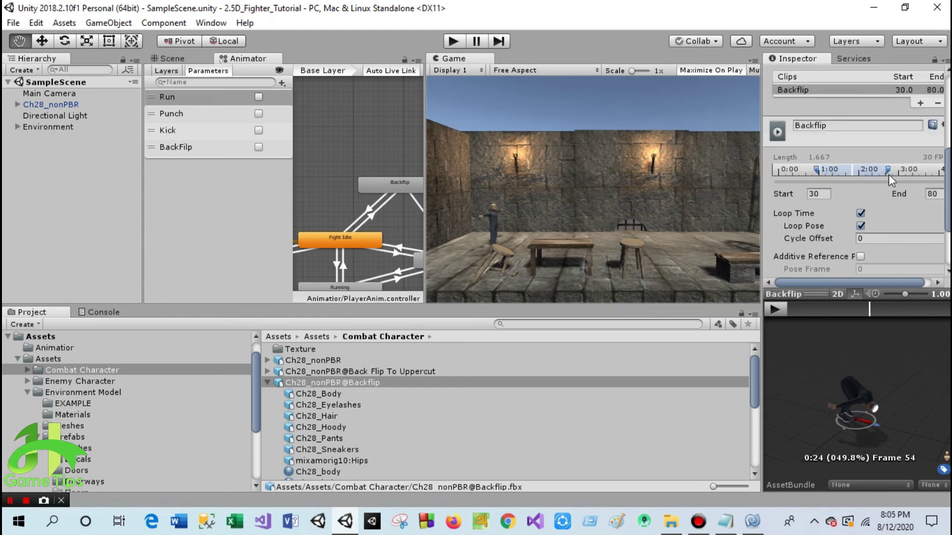
{"action": "left_click_drag", "start_coordinate": [887, 171], "coordinate": [856, 169]}
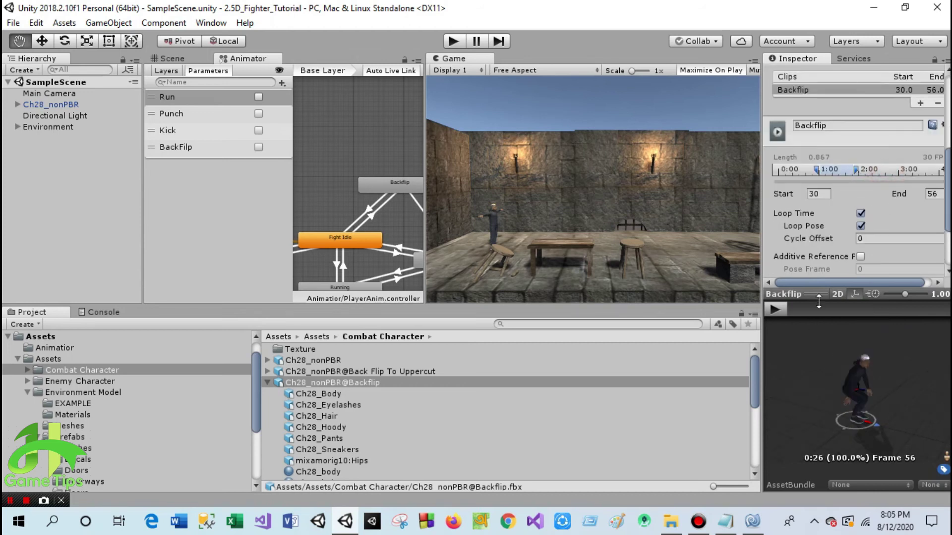
{"action": "left_click", "coordinate": [776, 310]}
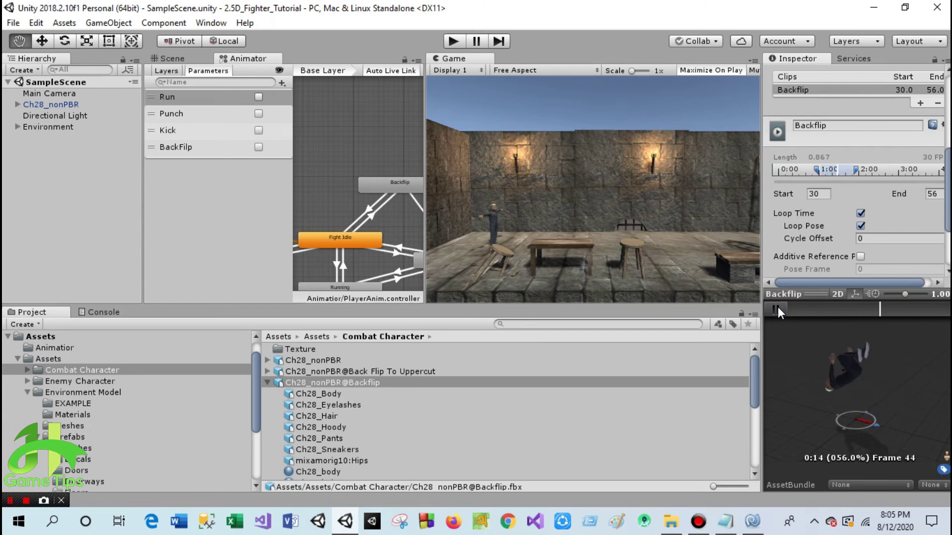
{"action": "scroll", "coordinate": [843, 223], "scroll_direction": "down", "scroll_amount": 3}
{"action": "left_click", "coordinate": [932, 260]}
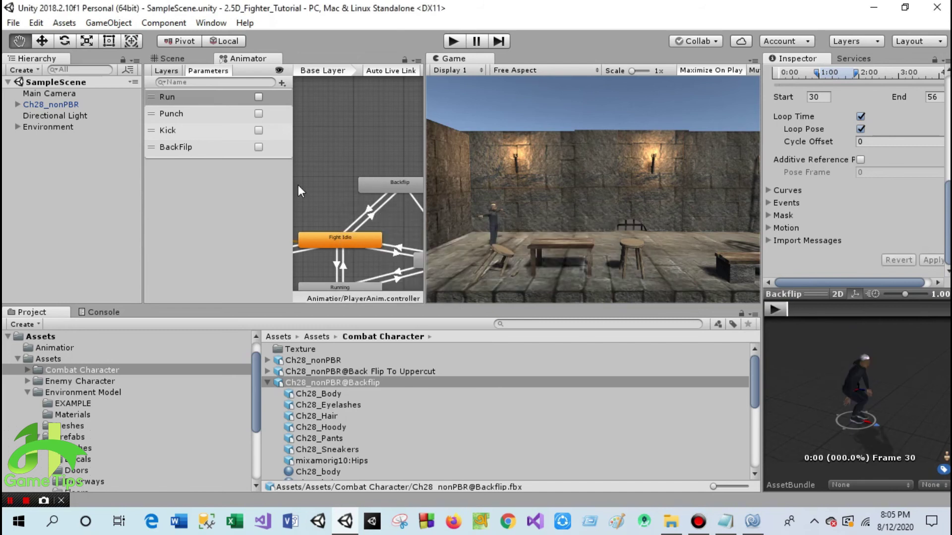
{"action": "left_click", "coordinate": [451, 39]}
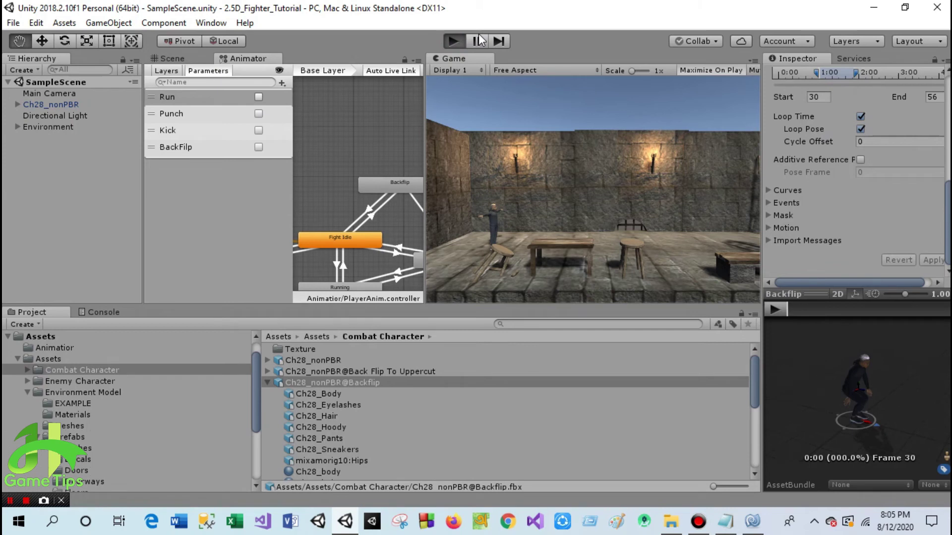
{"action": "key", "text": "Right"}
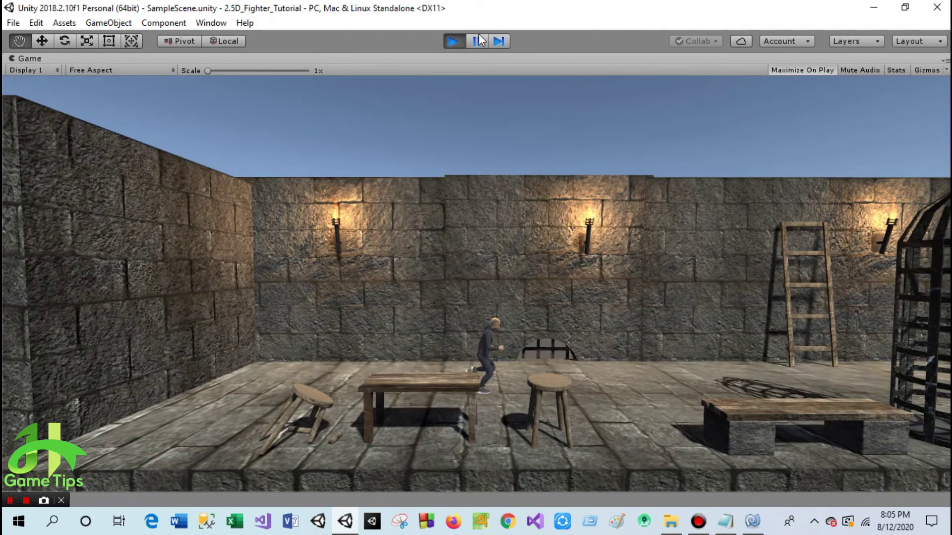
{"action": "key", "text": "space"}
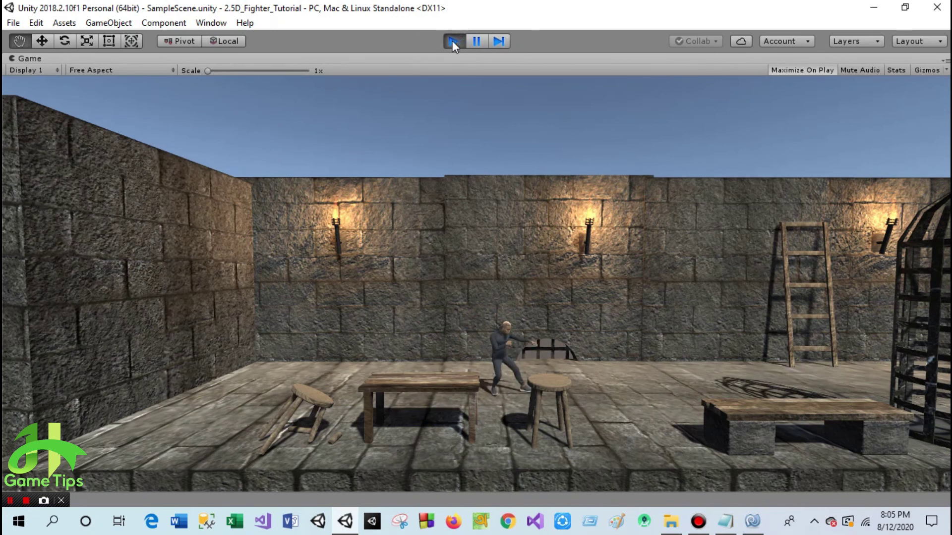
{"action": "left_click", "coordinate": [452, 41]}
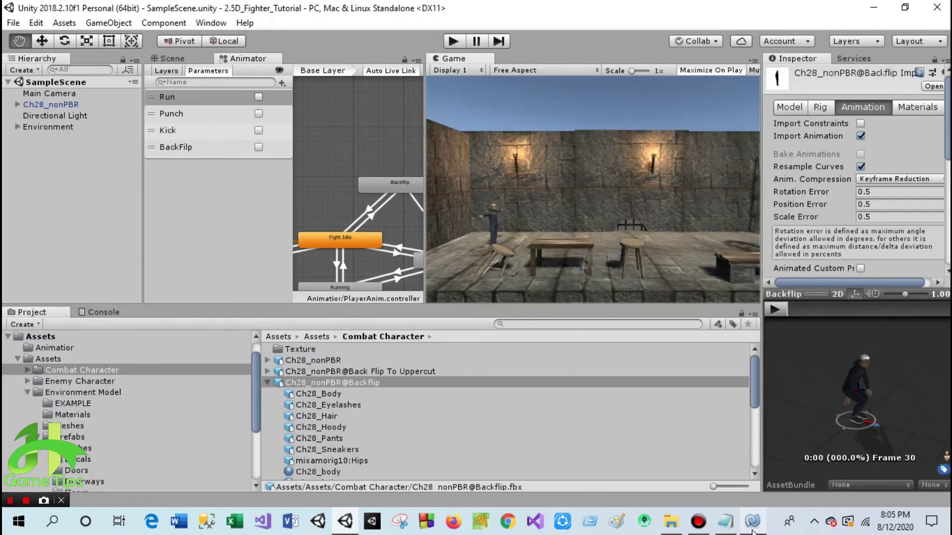
Step: Add transform.Translate(0, 0, -0.07f); below backflip = true and save the script
{"action": "left_click", "coordinate": [752, 521]}
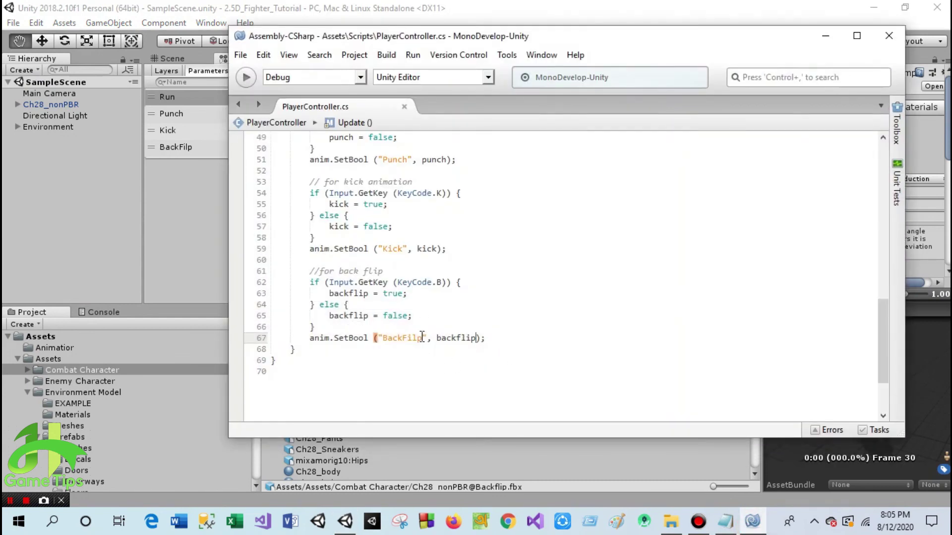
{"action": "left_click", "coordinate": [420, 296]}
{"action": "key", "text": "Return"}
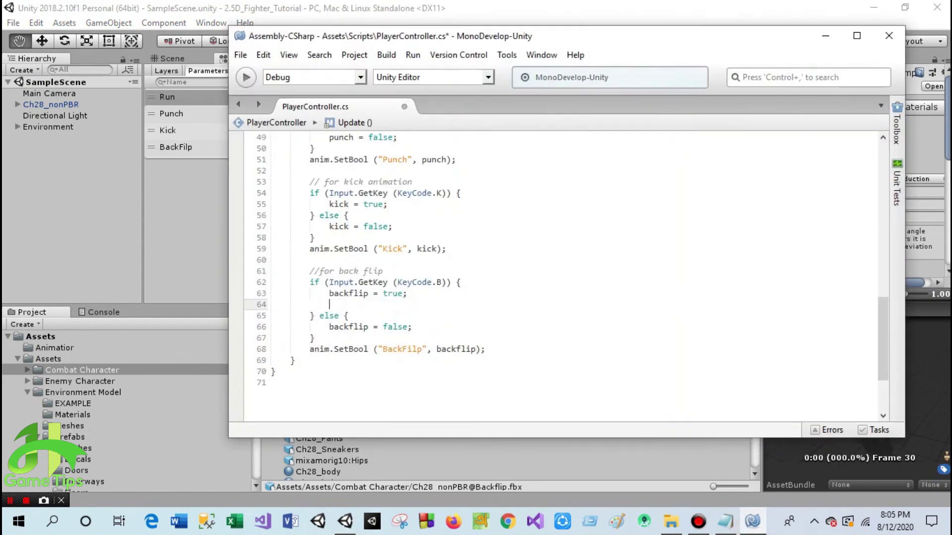
{"action": "type", "text": "transform"}
{"action": "key", "text": "Return"}
{"action": "type", "text": ".tra"}
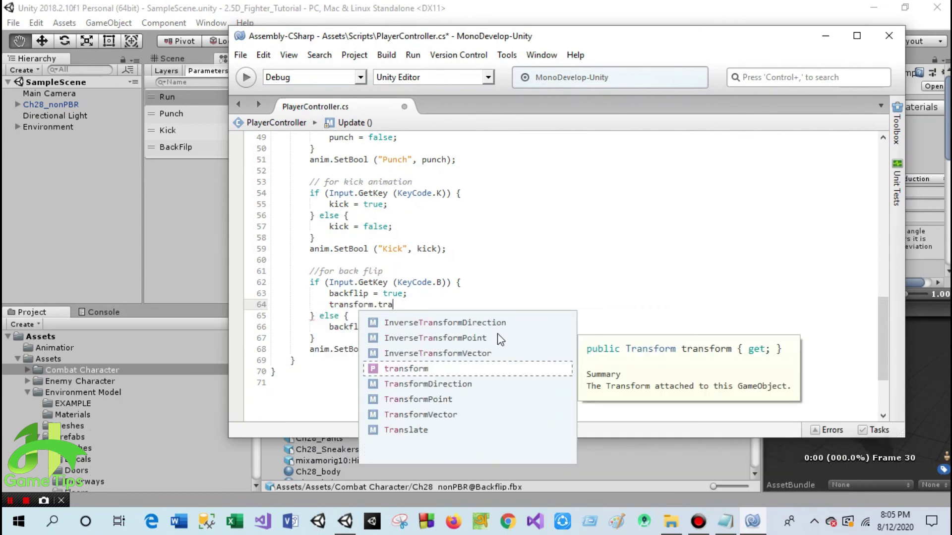
{"action": "key", "text": "Down"}
{"action": "key", "text": "Down"}
{"action": "key", "text": "Down"}
{"action": "key", "text": "Down"}
{"action": "key", "text": "Return"}
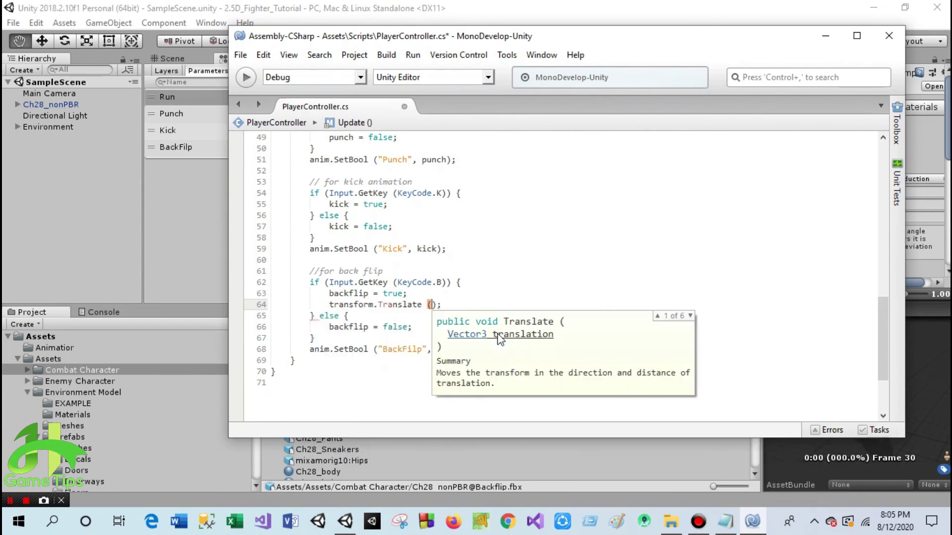
{"action": "type", "text": "0, 0, -0"}
{"action": "type", "text": ".07"}
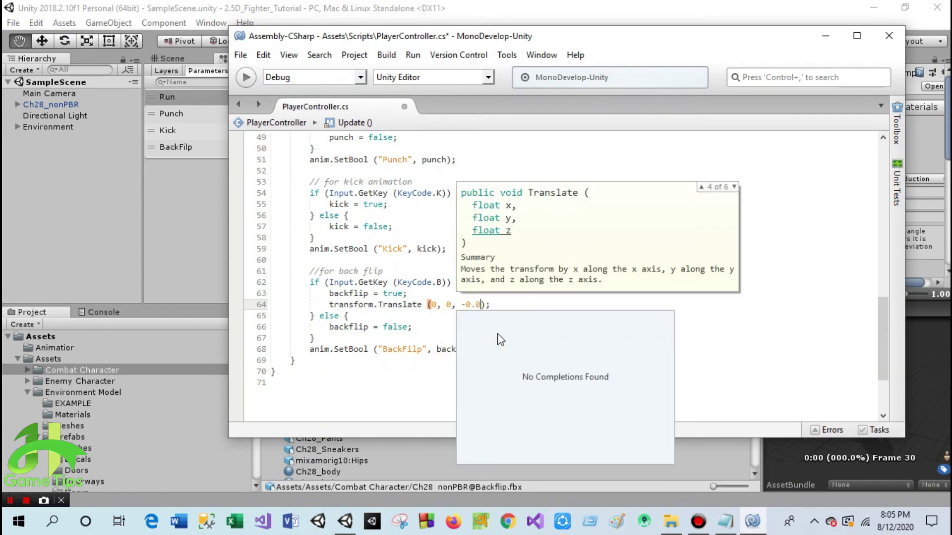
{"action": "type", "text": "f"}
{"action": "left_click", "coordinate": [719, 346]}
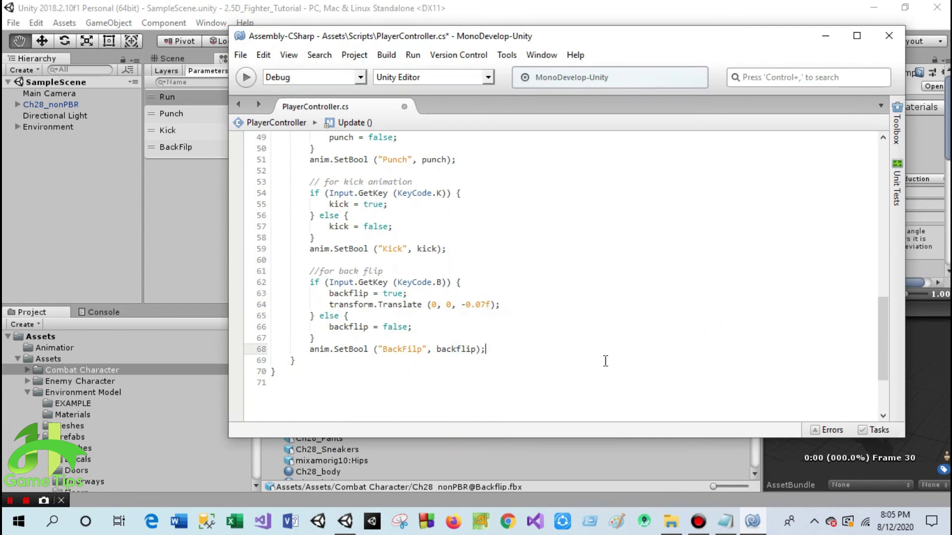
{"action": "key", "text": "ctrl+s"}
{"action": "left_click", "coordinate": [825, 35]}
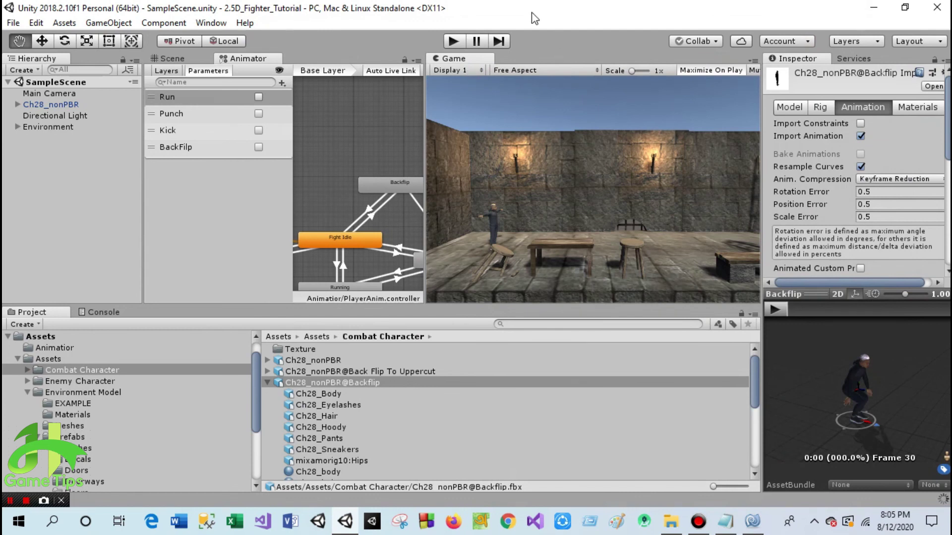
Step: Play-test two backflips from a run, then bring PlayerController.cs back up in MonoDevelop
{"action": "left_click", "coordinate": [453, 40]}
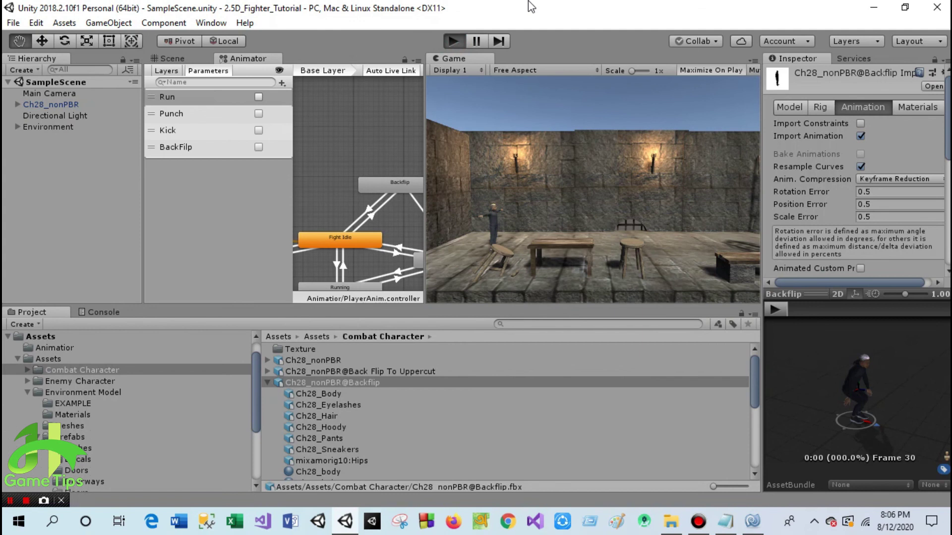
{"action": "key", "text": "Right"}
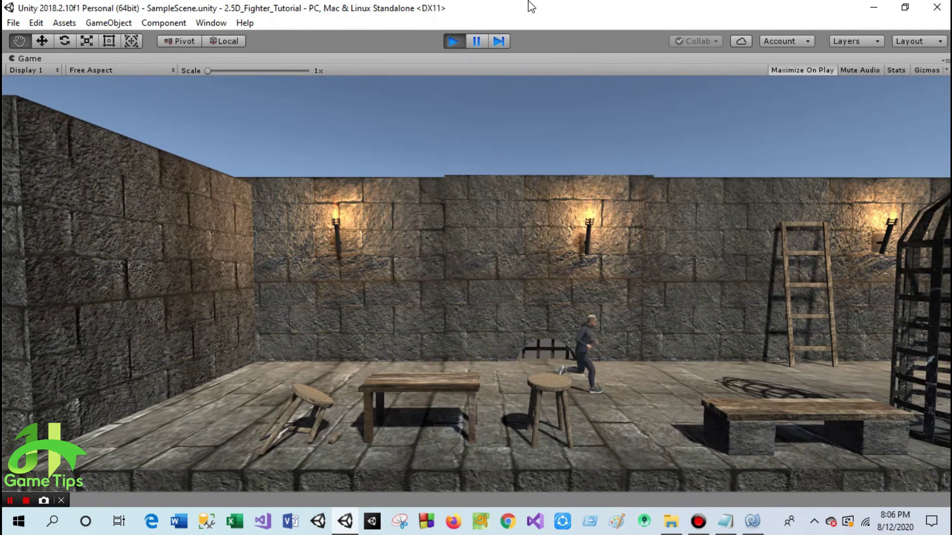
{"action": "key", "text": "Left"}
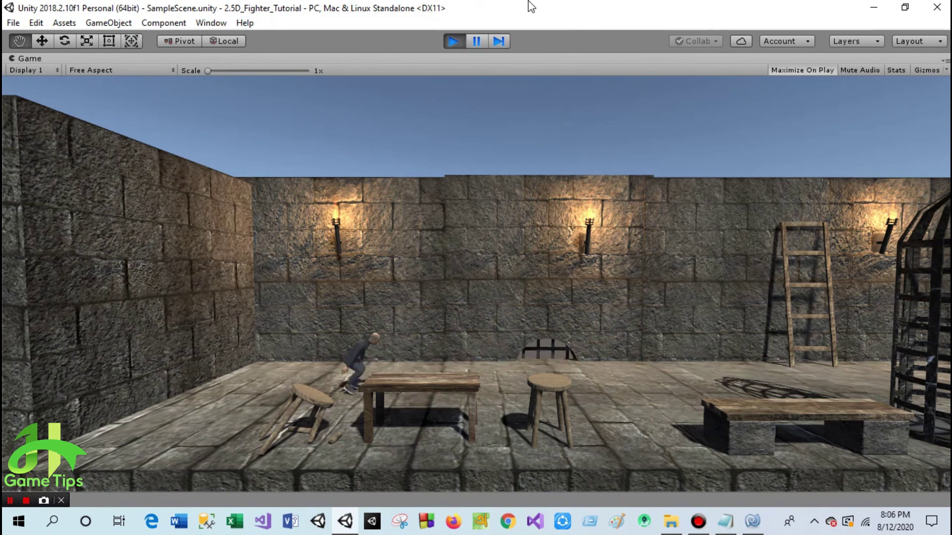
{"action": "key", "text": "Right"}
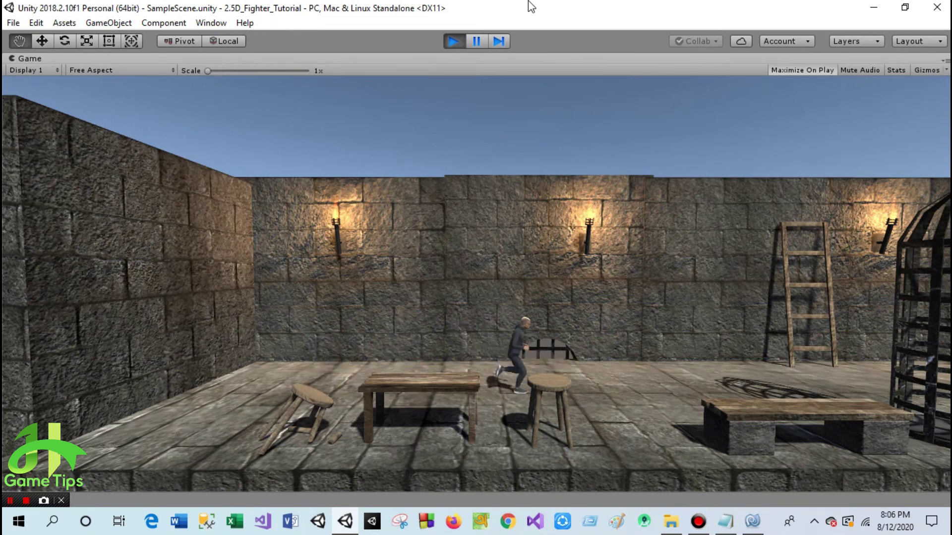
{"action": "key", "text": "Left"}
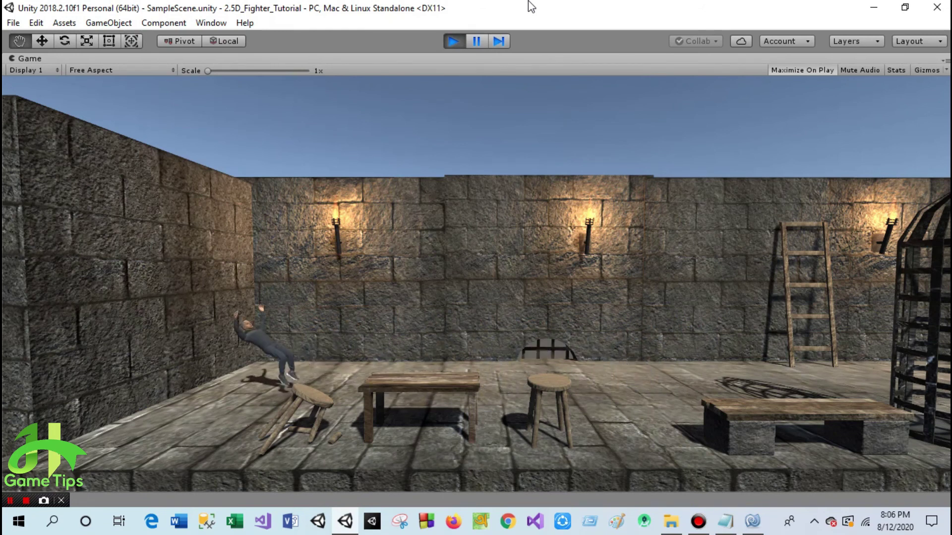
{"action": "left_click", "coordinate": [457, 46]}
{"action": "left_click", "coordinate": [753, 522]}
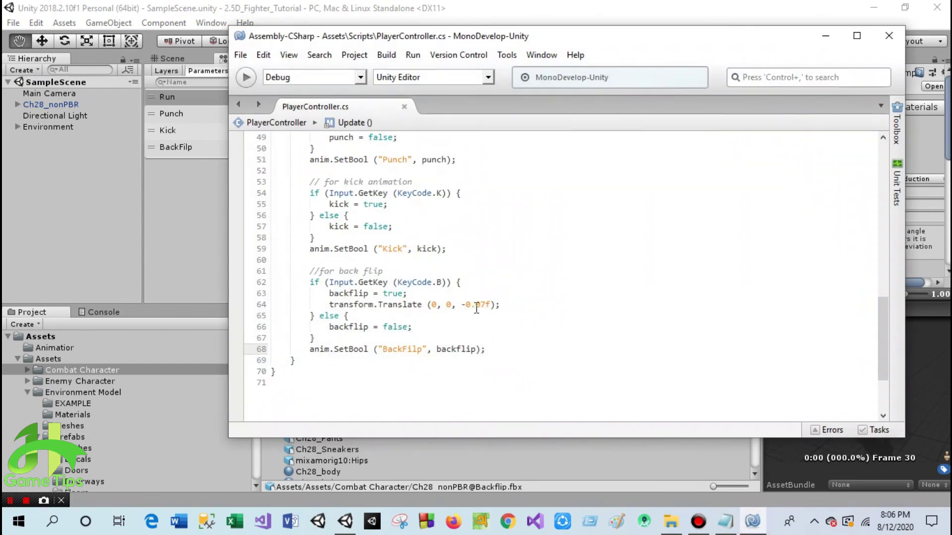
Step: Change the Translate value from -0.07f to -0.04f and save the script
{"action": "left_click", "coordinate": [487, 304]}
{"action": "key", "text": "BackSpace"}
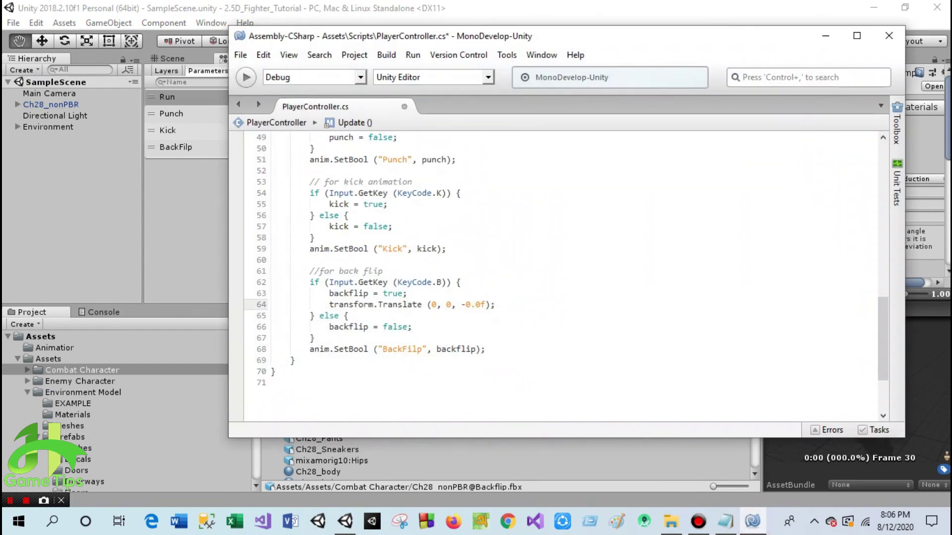
{"action": "type", "text": "4"}
{"action": "key", "text": "ctrl+s"}
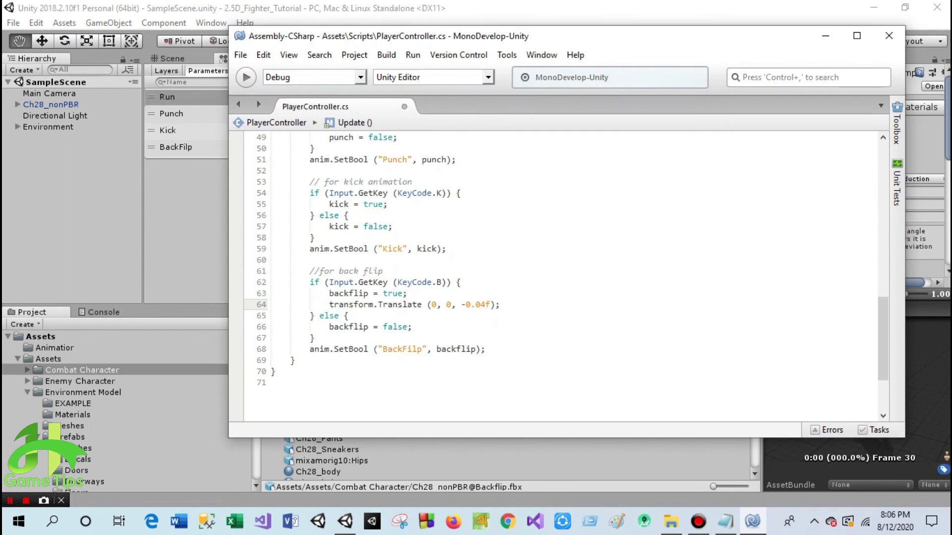
{"action": "left_click", "coordinate": [825, 37]}
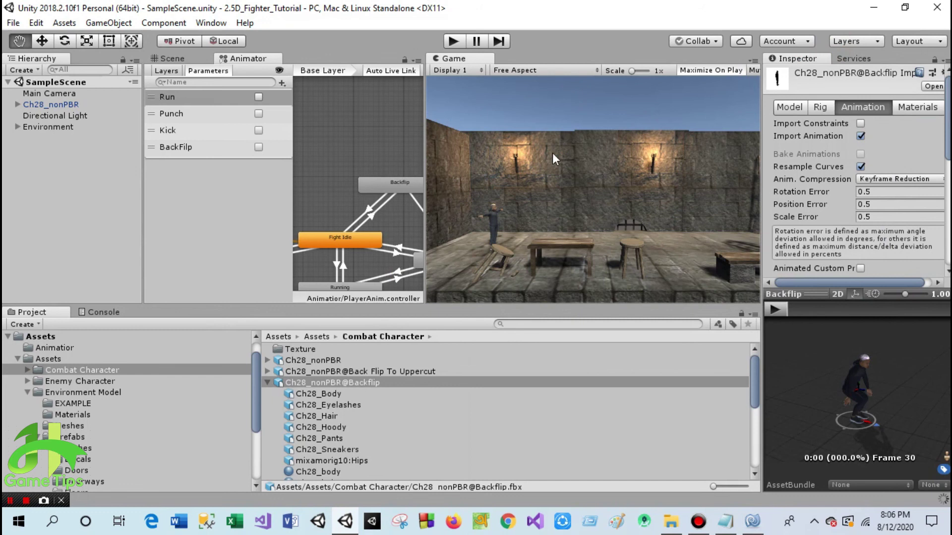
Step: Play-test a running backflip at -0.04f, then scroll PlayerController.cs up to the movement checks
{"action": "left_click", "coordinate": [456, 42]}
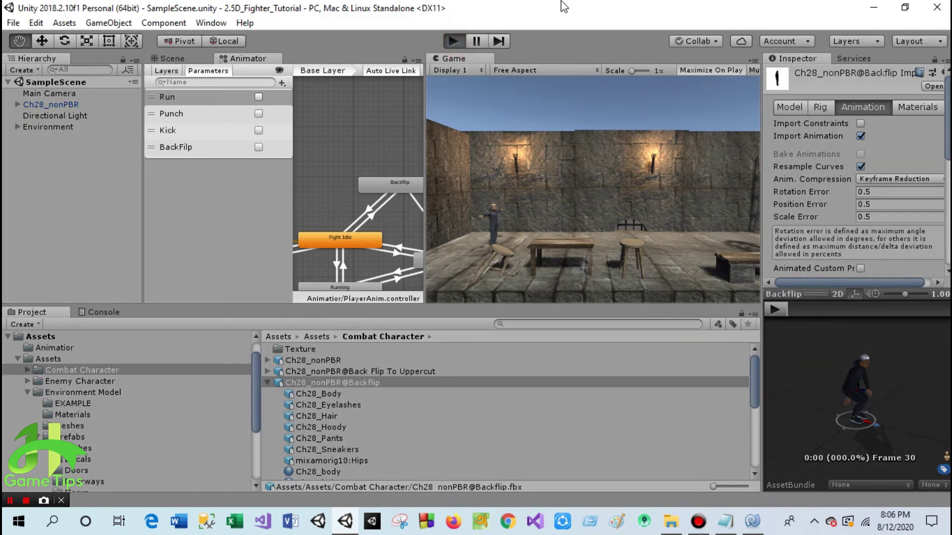
{"action": "key", "text": "Right"}
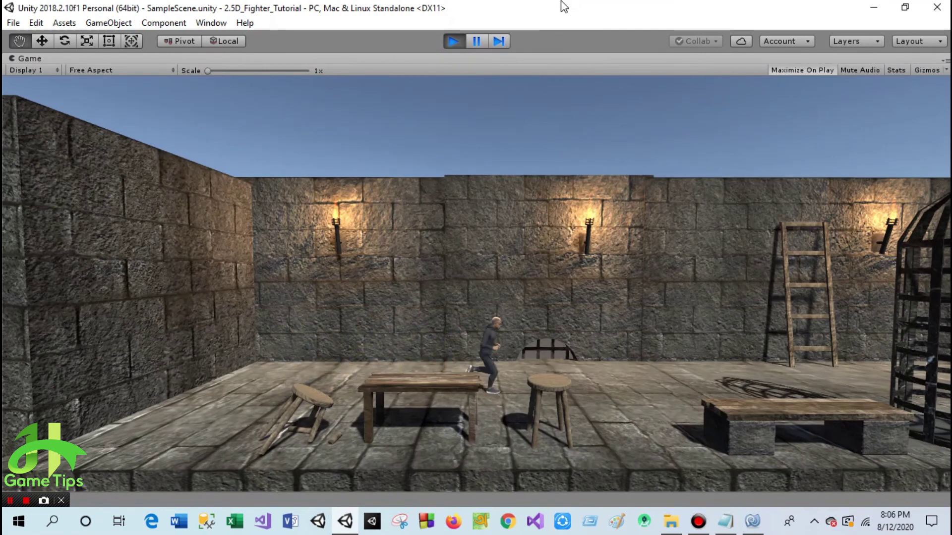
{"action": "key", "text": "Left"}
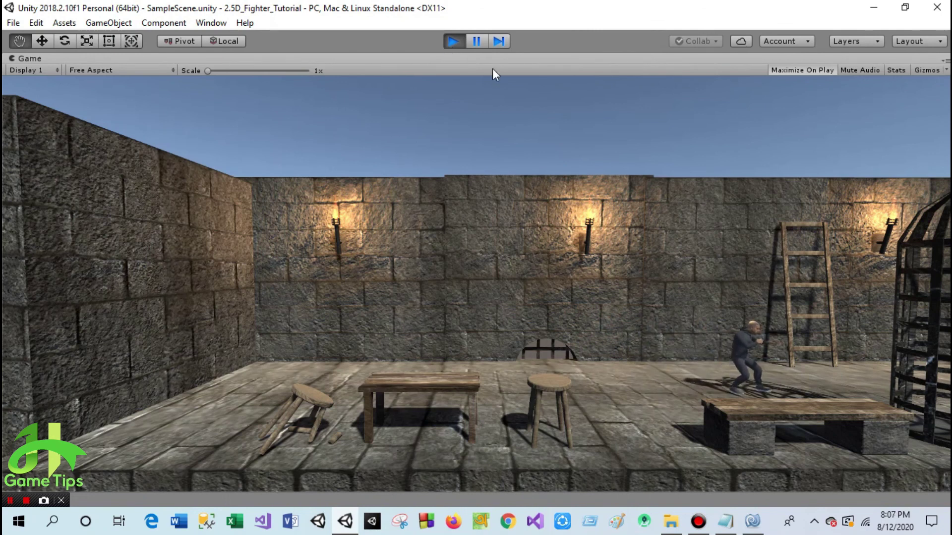
{"action": "left_click", "coordinate": [451, 42]}
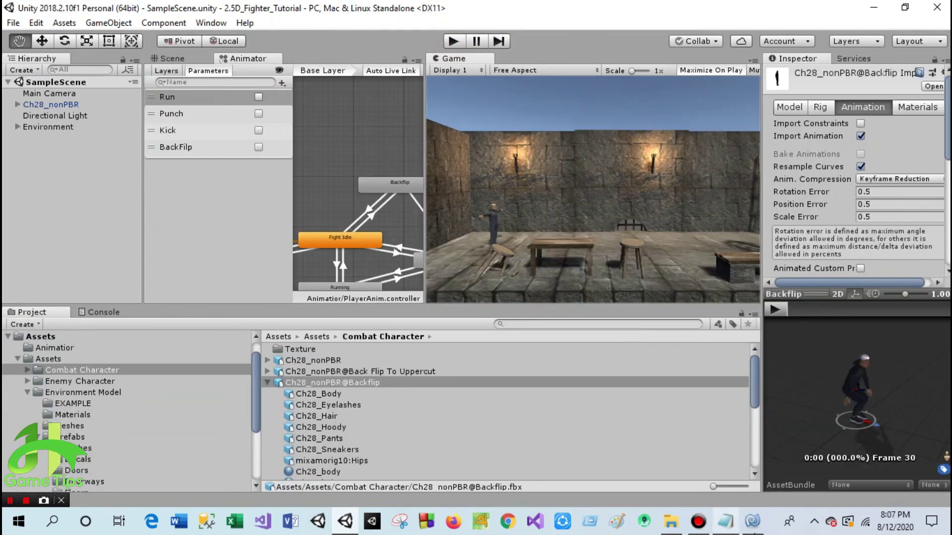
{"action": "left_click", "coordinate": [752, 520]}
{"action": "scroll", "coordinate": [433, 312], "scroll_direction": "up", "scroll_amount": 6}
{"action": "scroll", "coordinate": [434, 315], "scroll_direction": "up", "scroll_amount": 4}
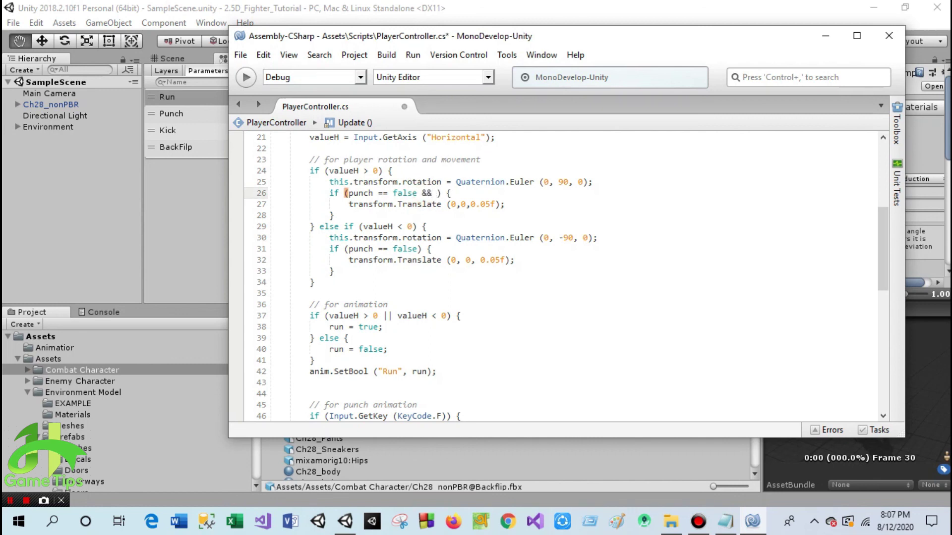
Step: Append backflip == false to the movement conditions on lines 26 and 31
{"action": "type", "text": "ba"}
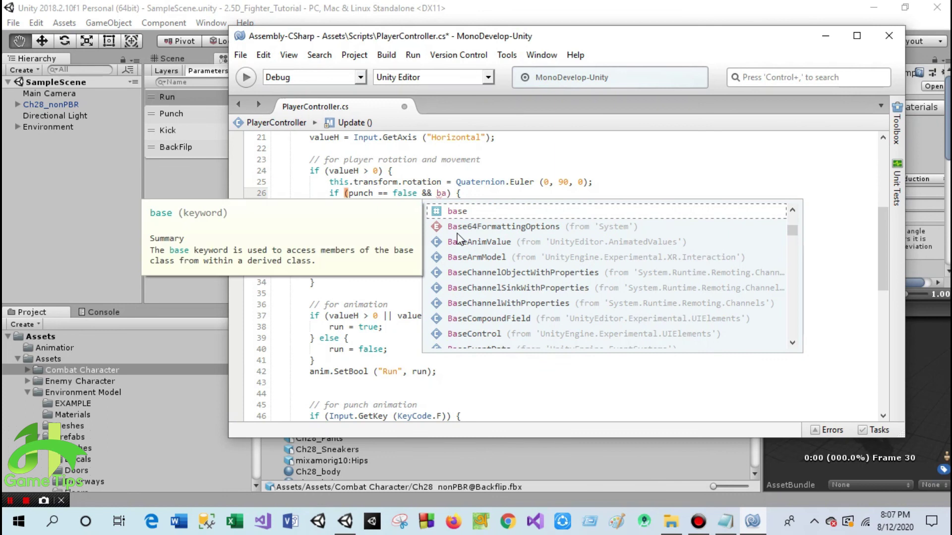
{"action": "type", "text": "ckf"}
{"action": "key", "text": "Return"}
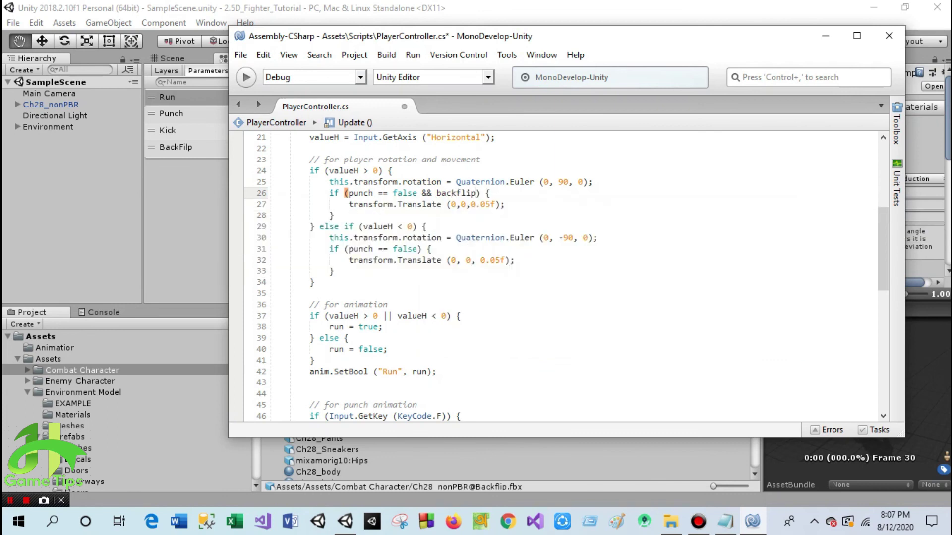
{"action": "type", "text": " == fal"}
{"action": "key", "text": "Return"}
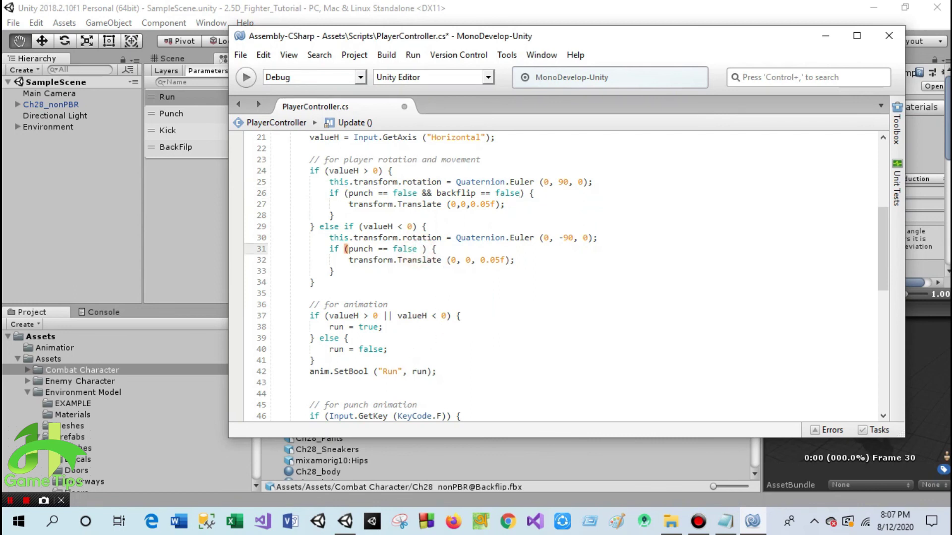
{"action": "type", "text": "&& back"}
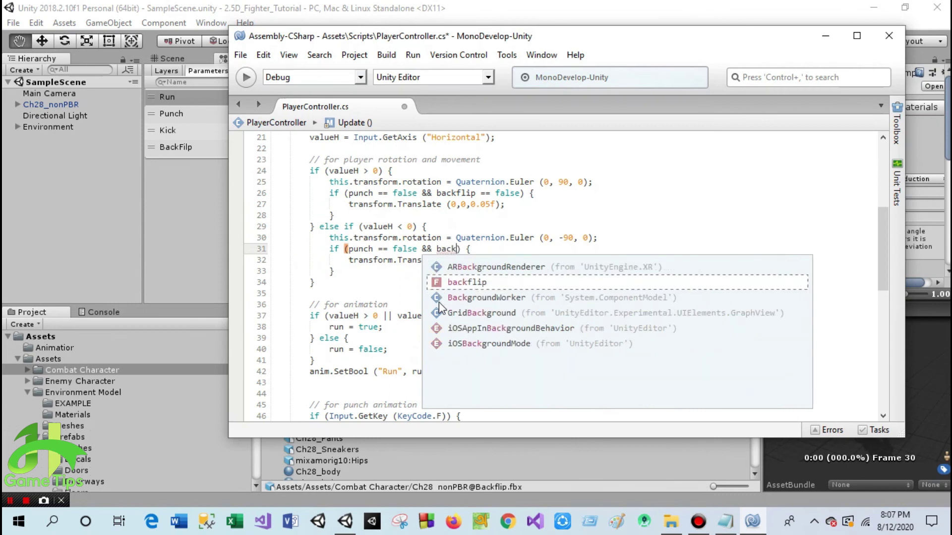
{"action": "key", "text": "Return"}
{"action": "type", "text": "fals"}
{"action": "key", "text": "Return"}
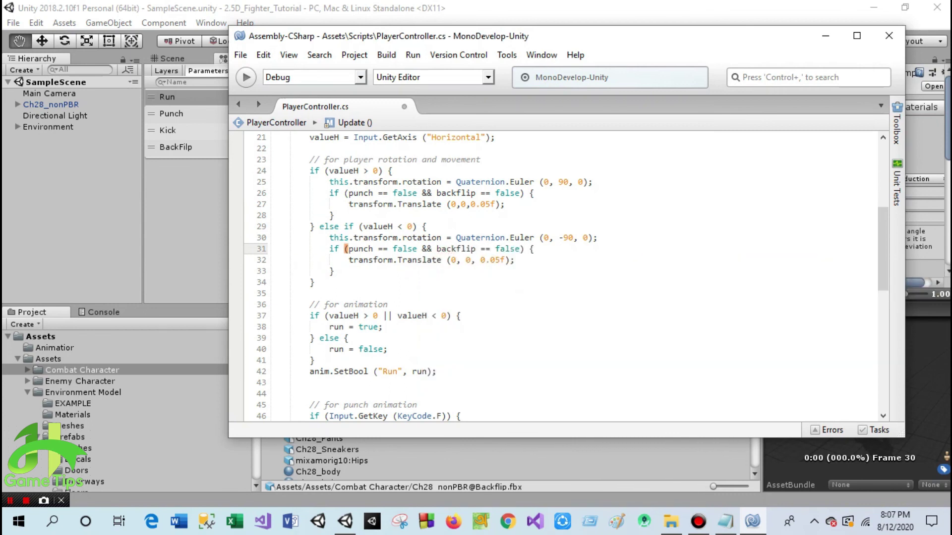
{"action": "left_click", "coordinate": [825, 36]}
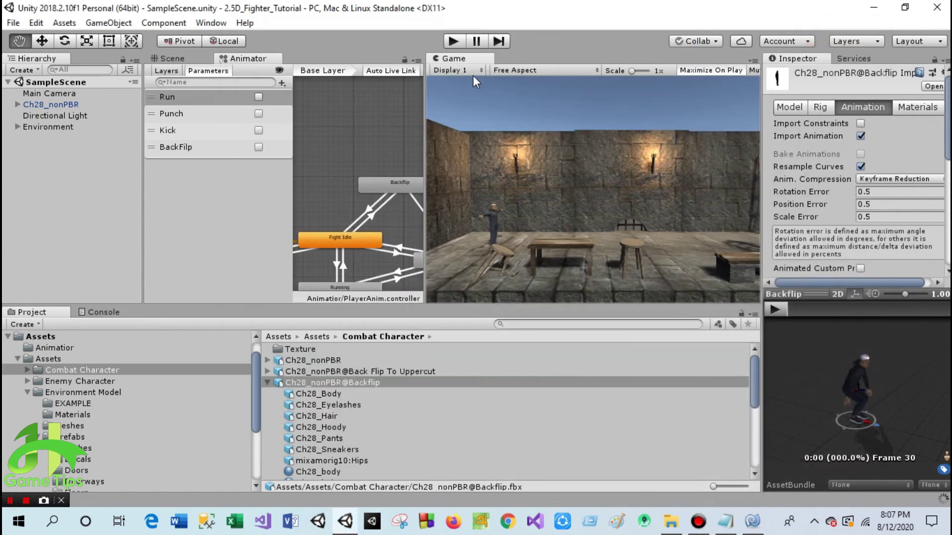
Step: Run the character left and right, triggering backflips from runs, then stop play mode
{"action": "left_click", "coordinate": [453, 42]}
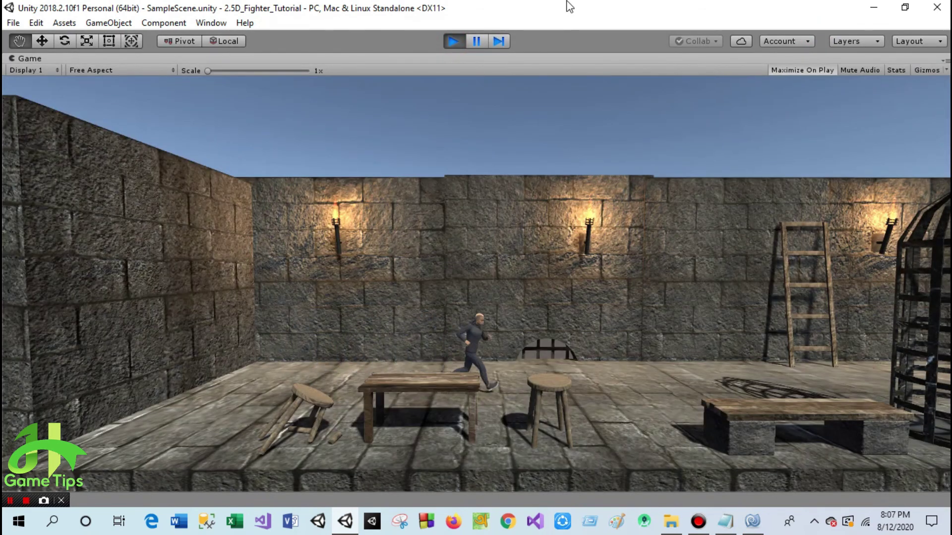
{"action": "key", "text": "Left"}
{"action": "key", "text": "Right"}
{"action": "key", "text": "Left"}
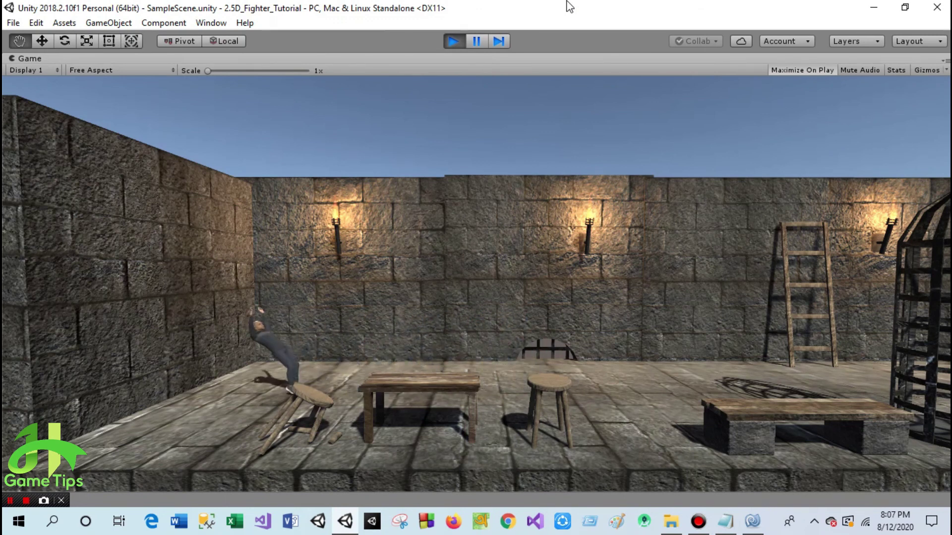
{"action": "key", "text": "Right"}
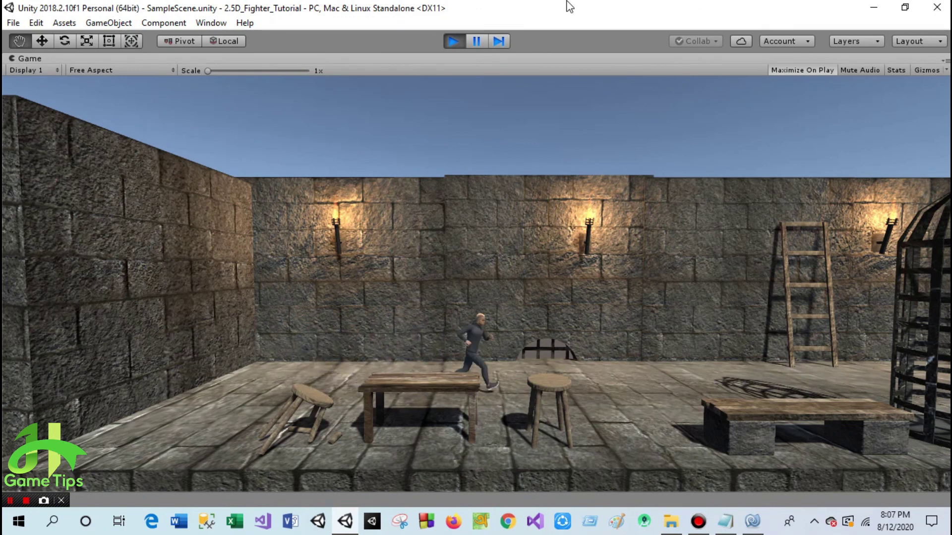
{"action": "key", "text": "Left"}
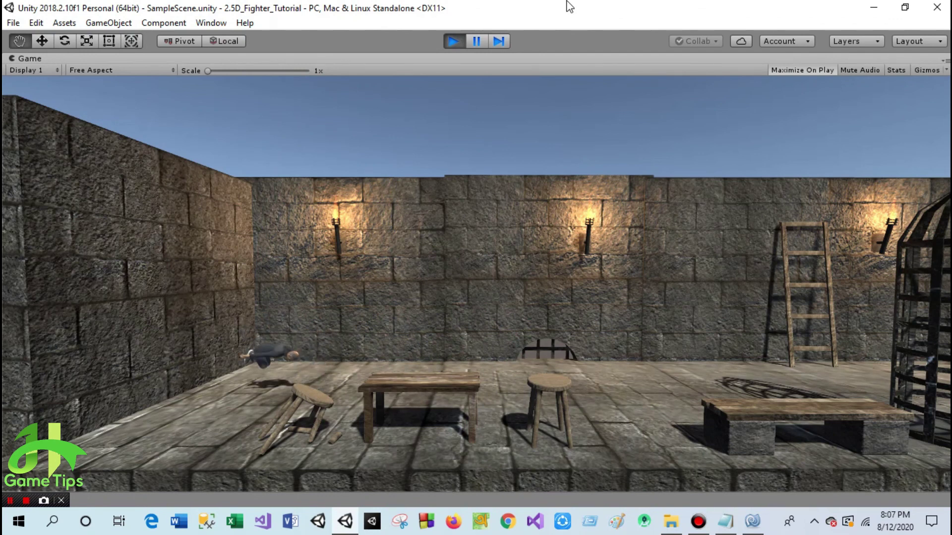
{"action": "key", "text": "Right"}
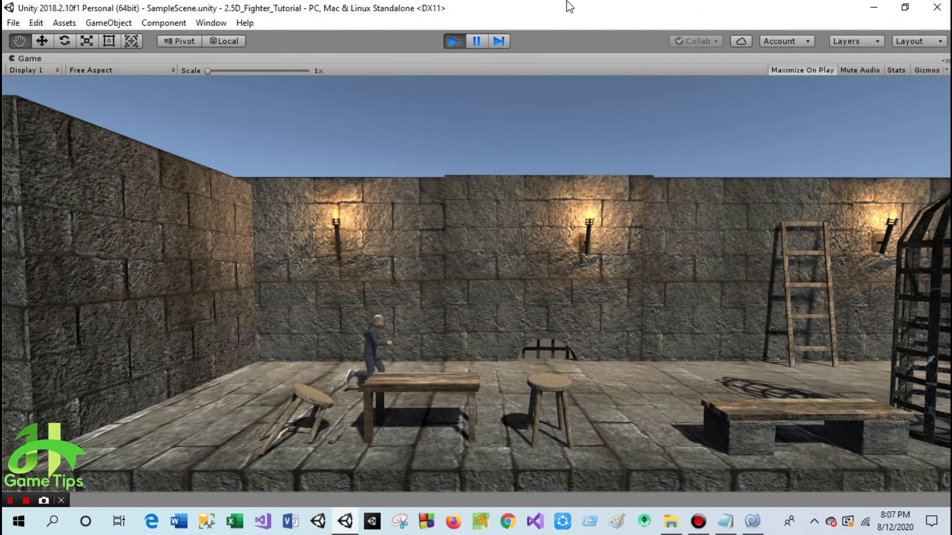
{"action": "key", "text": "Left"}
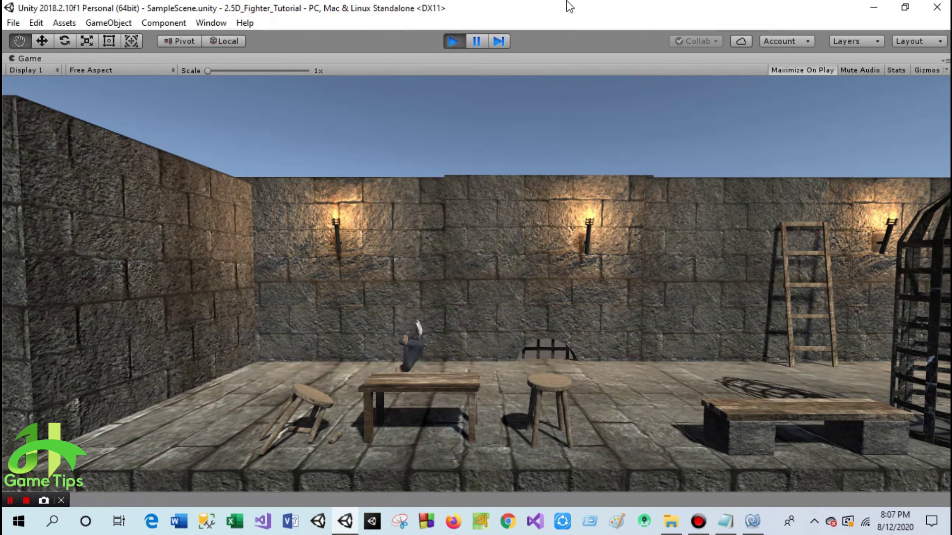
{"action": "left_click", "coordinate": [450, 41]}
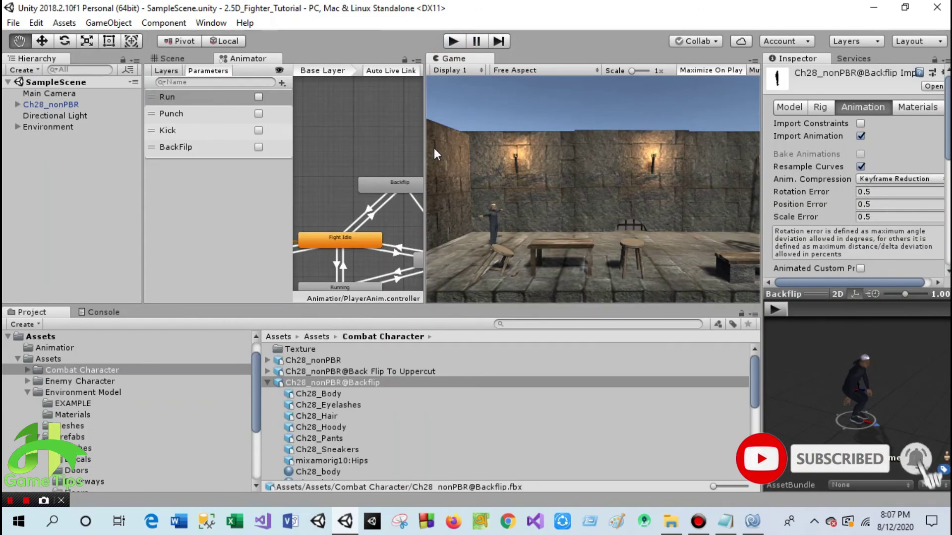
Step: Add a transition from the Running state to Backflip in the Animator
{"action": "left_click_drag", "start_coordinate": [425, 140], "coordinate": [571, 148]}
{"action": "scroll", "coordinate": [465, 188], "scroll_direction": "down", "scroll_amount": 2}
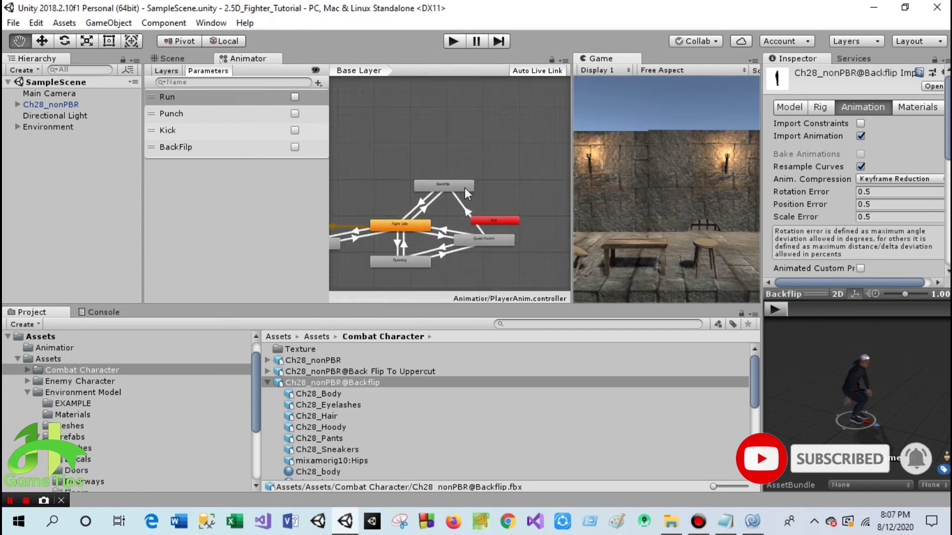
{"action": "scroll", "coordinate": [470, 247], "scroll_direction": "up", "scroll_amount": 1}
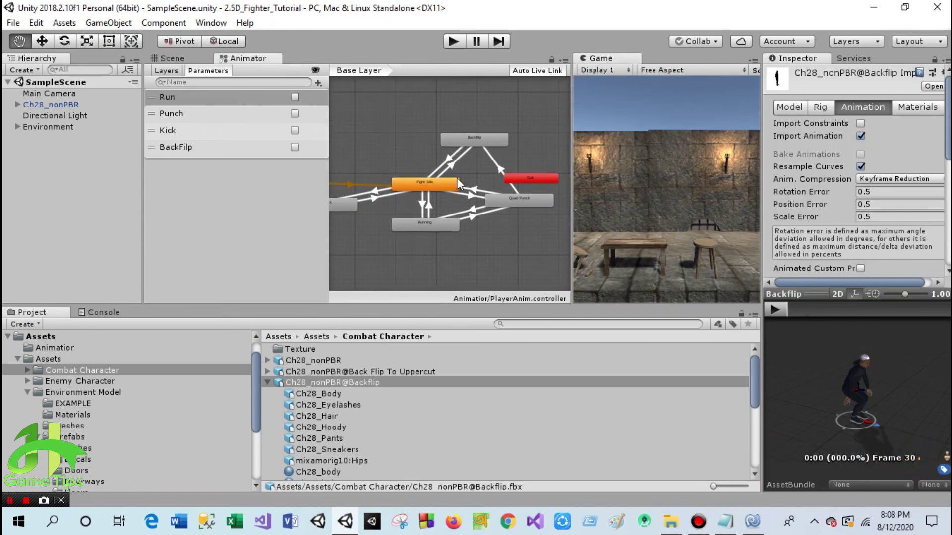
{"action": "scroll", "coordinate": [475, 231], "scroll_direction": "up", "scroll_amount": 2}
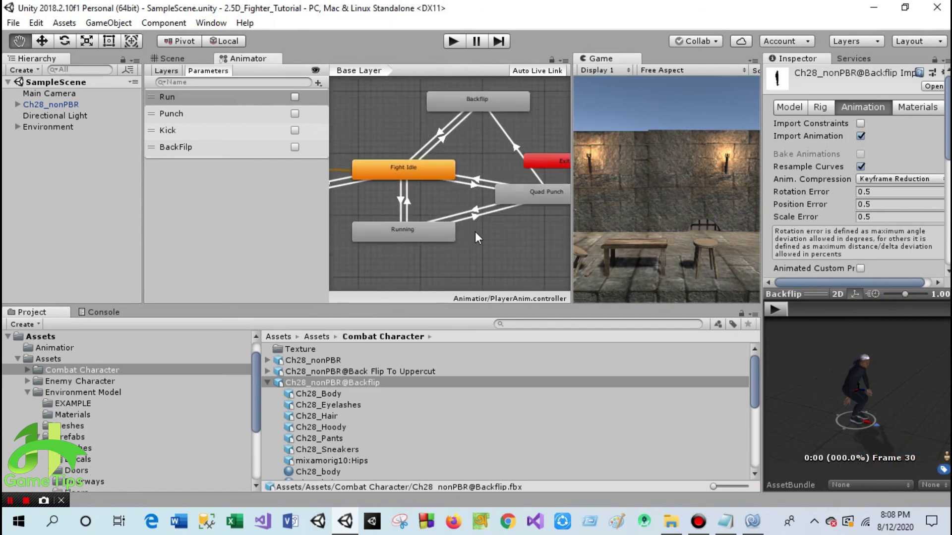
{"action": "right_click", "coordinate": [431, 230]}
{"action": "left_click", "coordinate": [448, 240]}
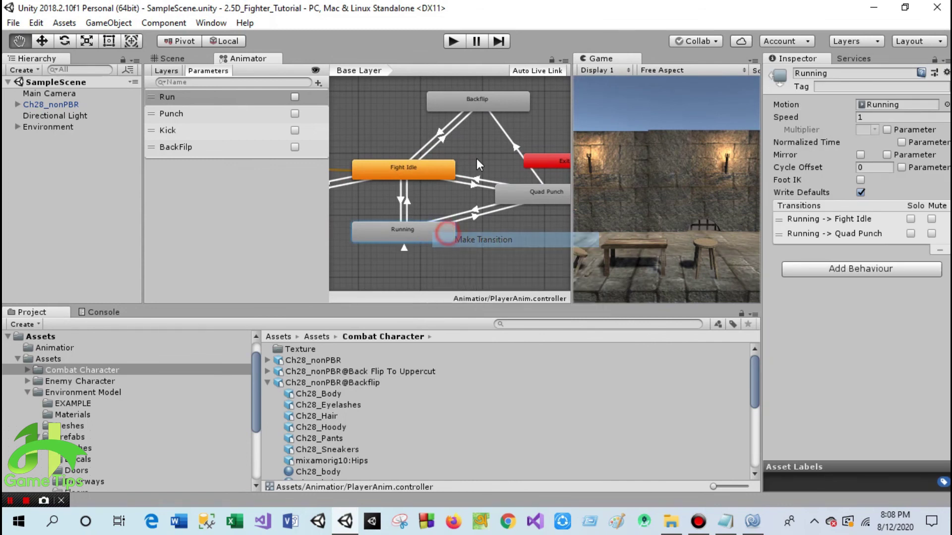
{"action": "left_click", "coordinate": [487, 105]}
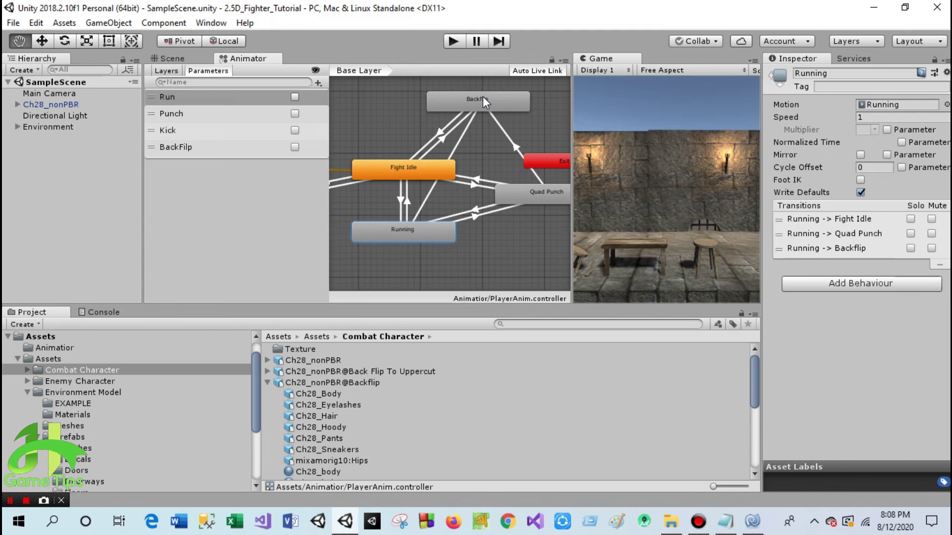
Step: Give the Running-to-Backflip transition a BackFlip condition with no exit time
{"action": "left_click", "coordinate": [455, 145]}
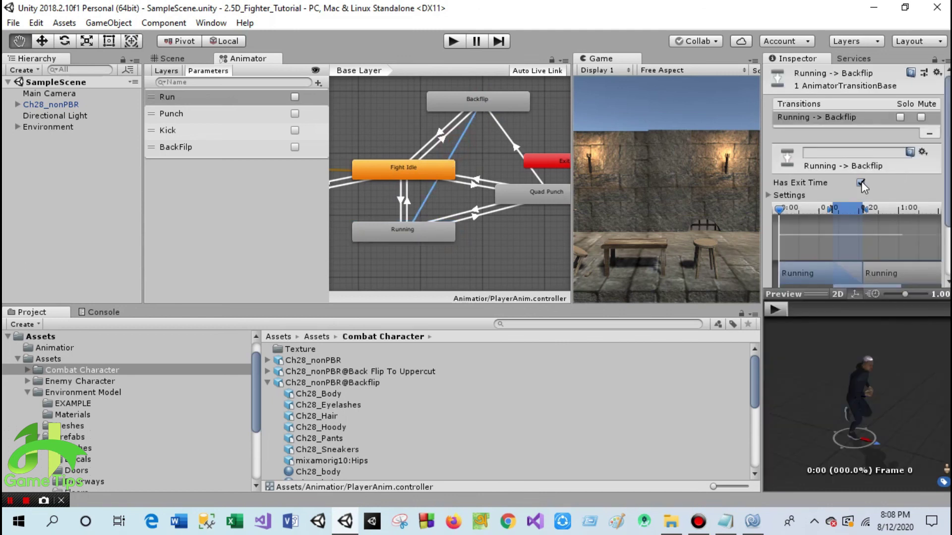
{"action": "left_click_drag", "start_coordinate": [947, 186], "coordinate": [935, 248]}
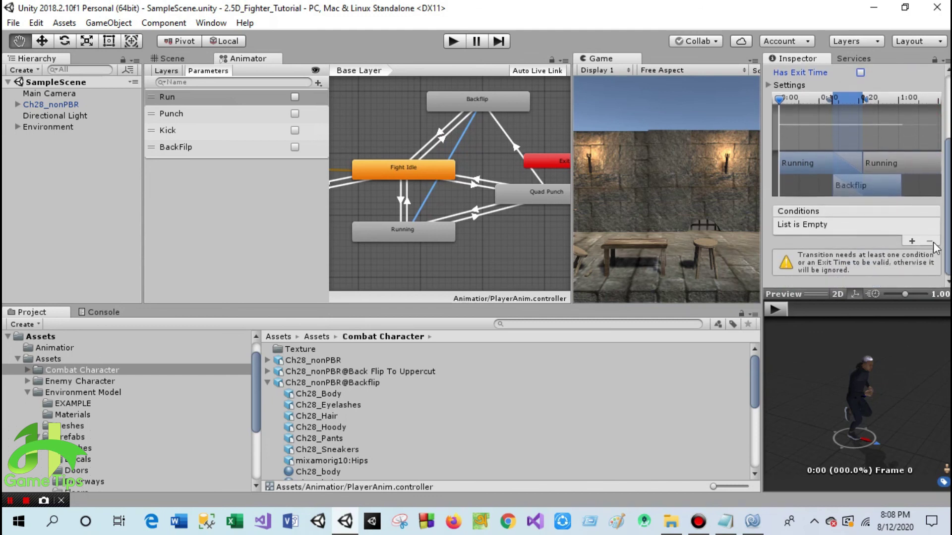
{"action": "left_click", "coordinate": [910, 242]}
{"action": "left_click", "coordinate": [852, 259]}
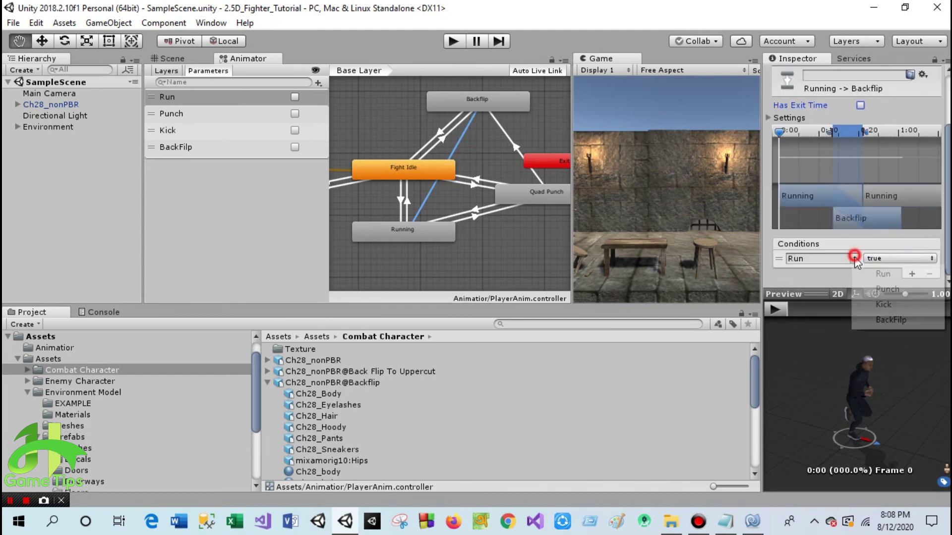
{"action": "left_click", "coordinate": [886, 320]}
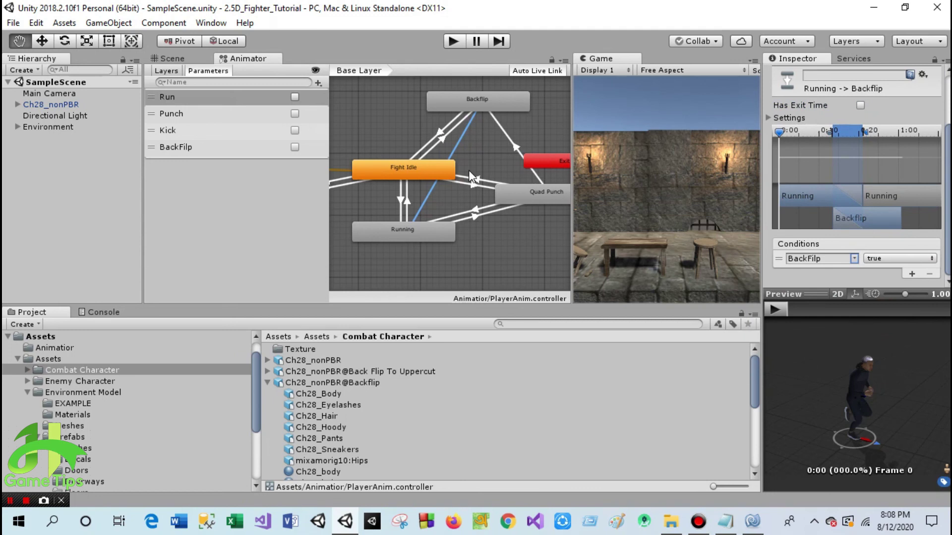
Step: Save the scene and start Play mode to test the flip
{"action": "left_click", "coordinate": [12, 22]}
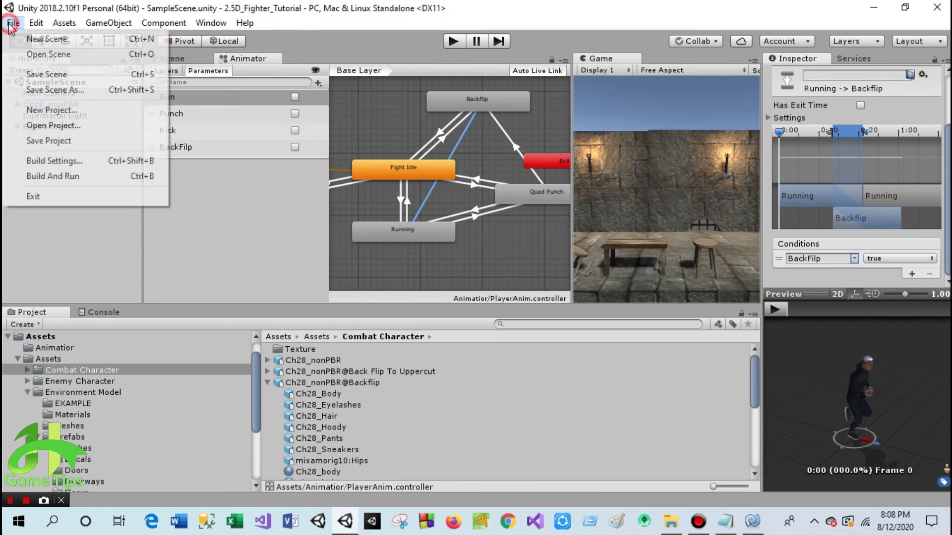
{"action": "left_click", "coordinate": [22, 70]}
{"action": "left_click", "coordinate": [452, 40]}
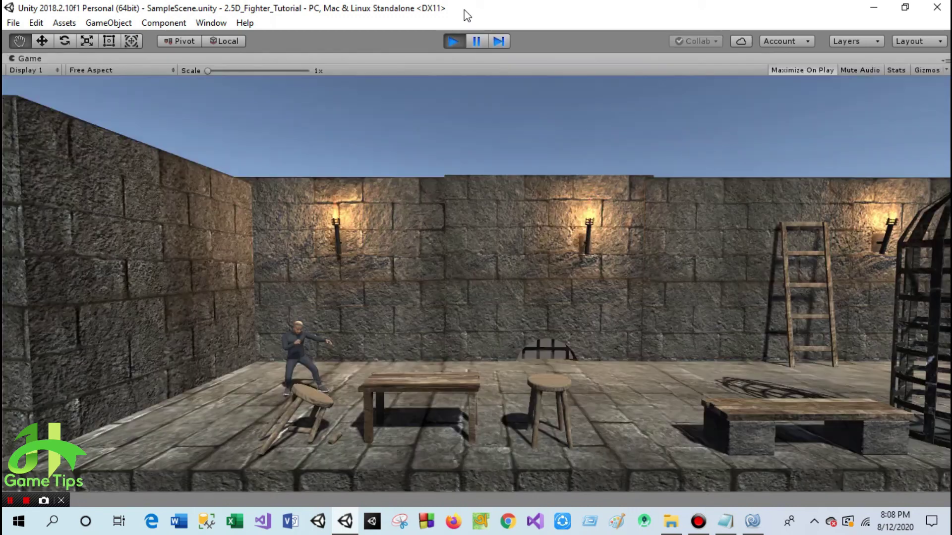
Step: Run the fighter left and right across the room with A and D, backflipping mid-run
{"action": "key", "text": "d"}
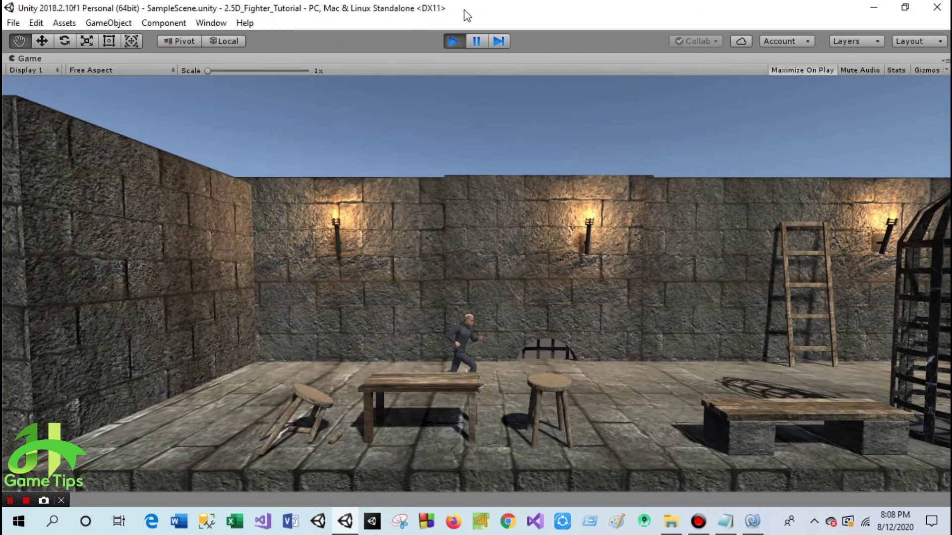
{"action": "key", "text": "a"}
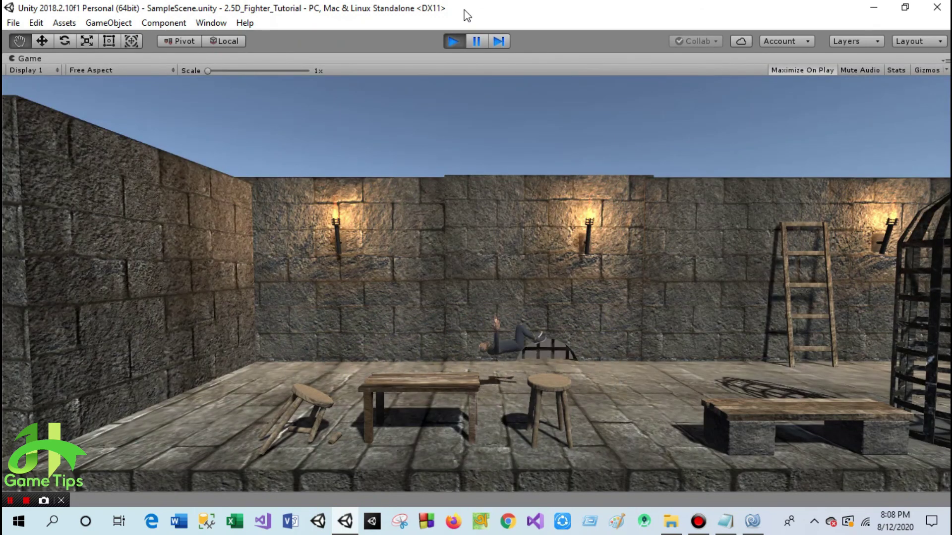
{"action": "key", "text": "d"}
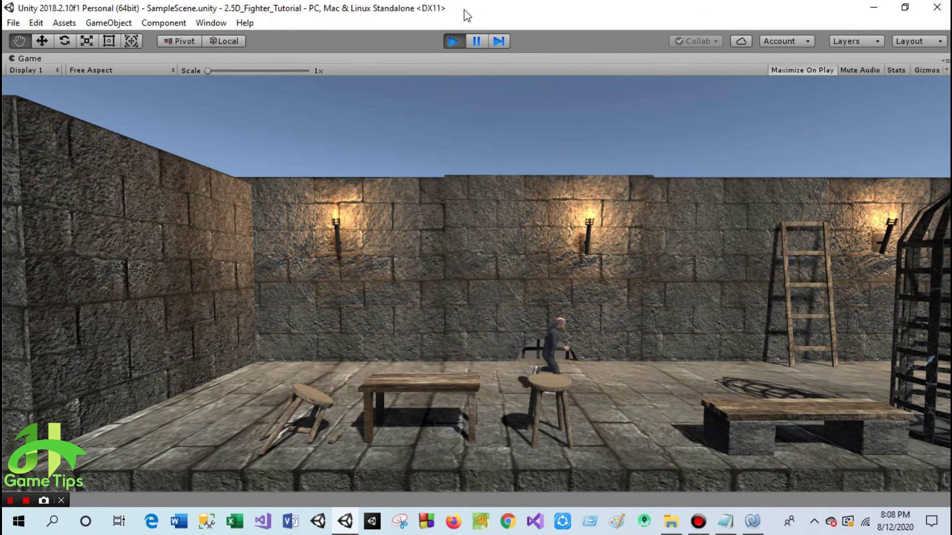
{"action": "key", "text": "a"}
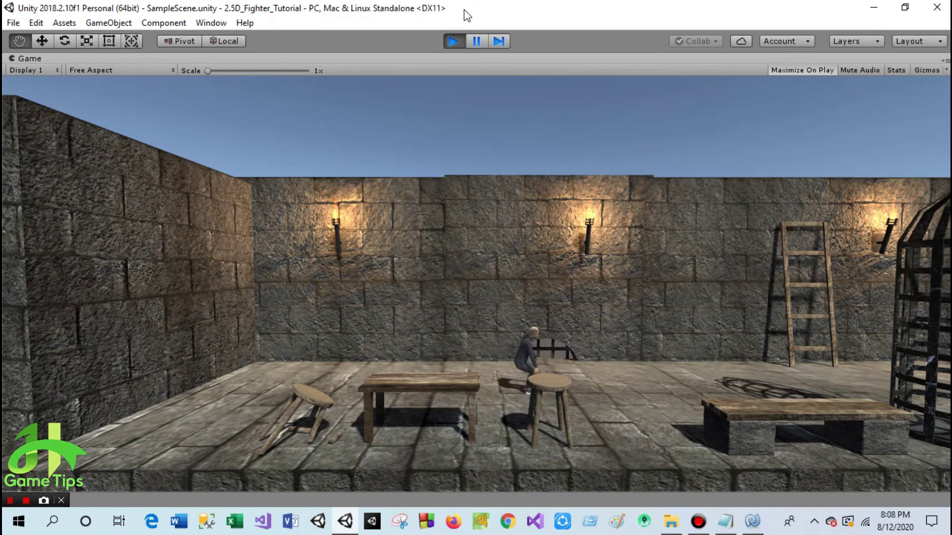
{"action": "key", "text": "d"}
{"action": "key", "text": "a"}
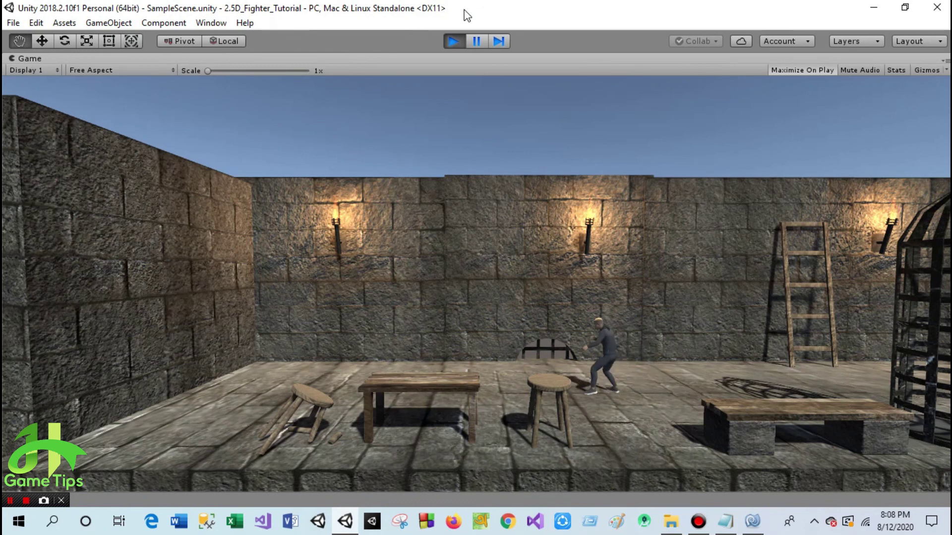
{"action": "key", "text": "d"}
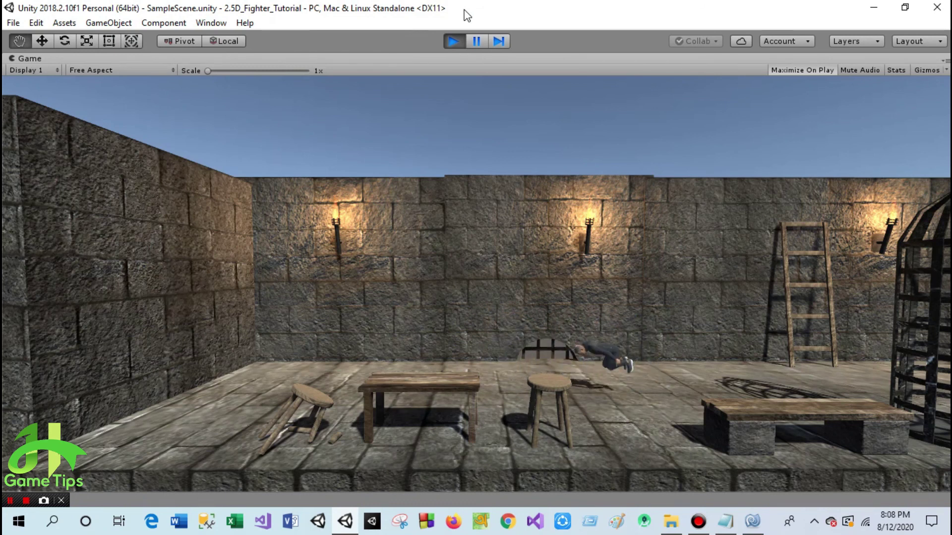
{"action": "key", "text": "a"}
{"action": "key", "text": "a"}
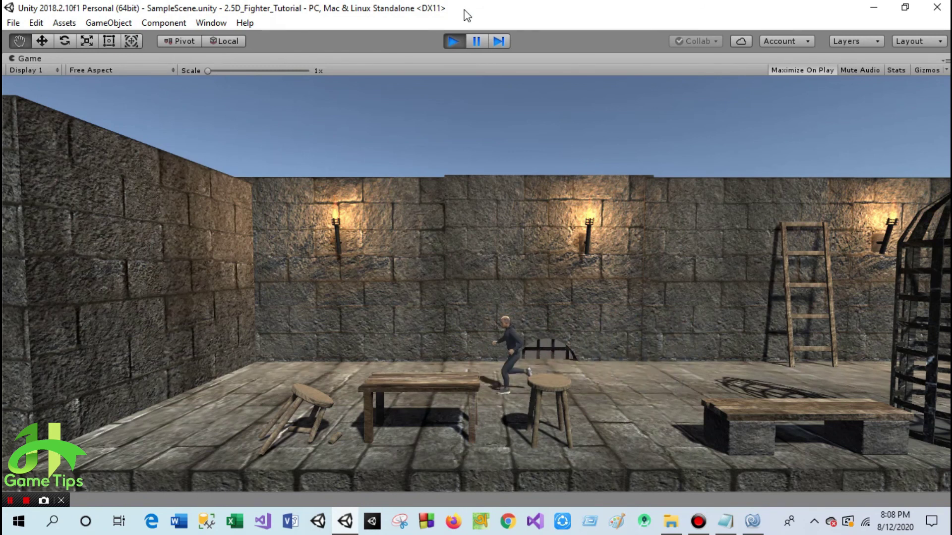
{"action": "key", "text": "d"}
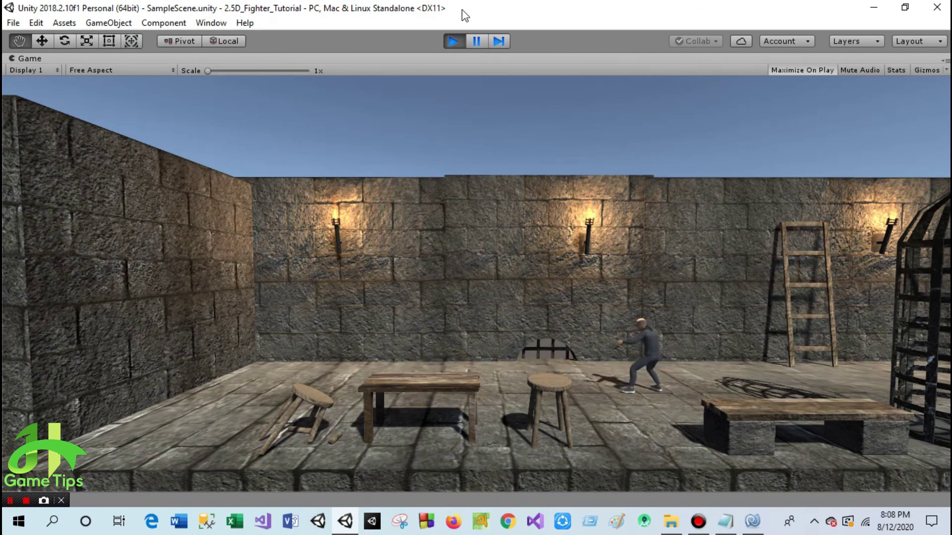
Step: Stop Play mode and tilt the Scene view down toward the dungeon floor
{"action": "left_click", "coordinate": [454, 41]}
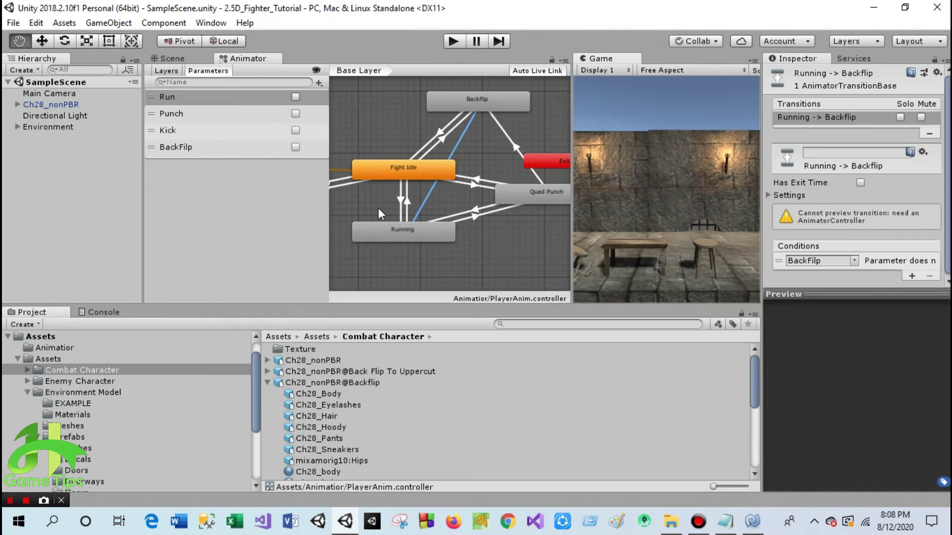
{"action": "left_click", "coordinate": [173, 60]}
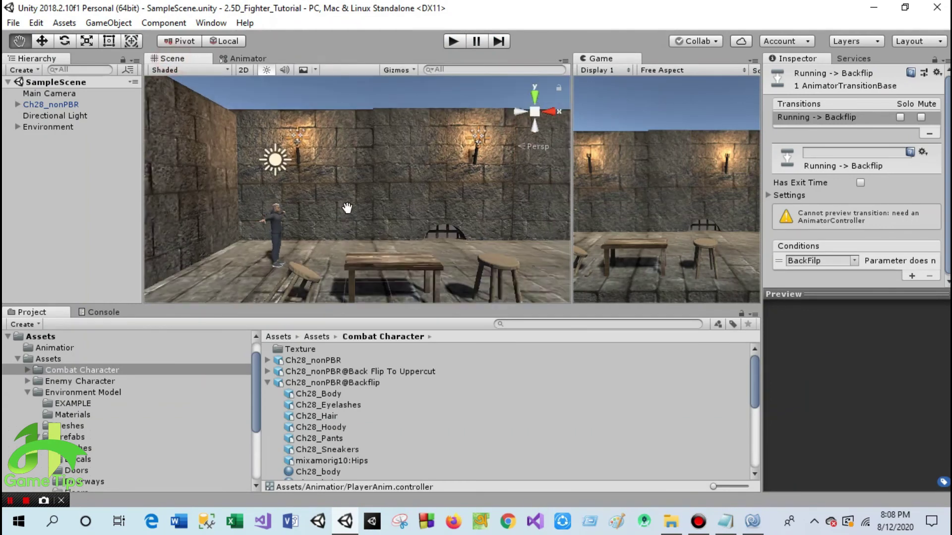
{"action": "left_click_drag", "start_coordinate": [359, 210], "coordinate": [356, 226], "text": "alt"}
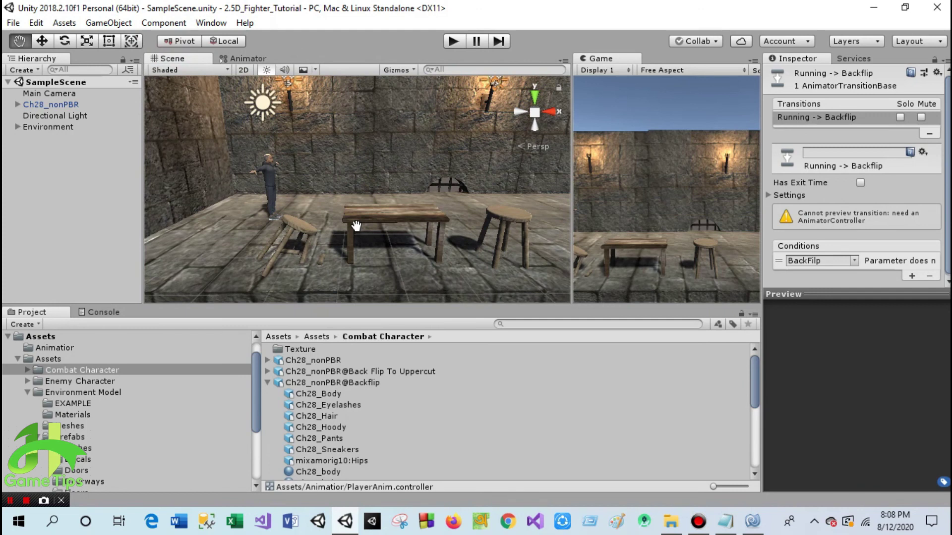